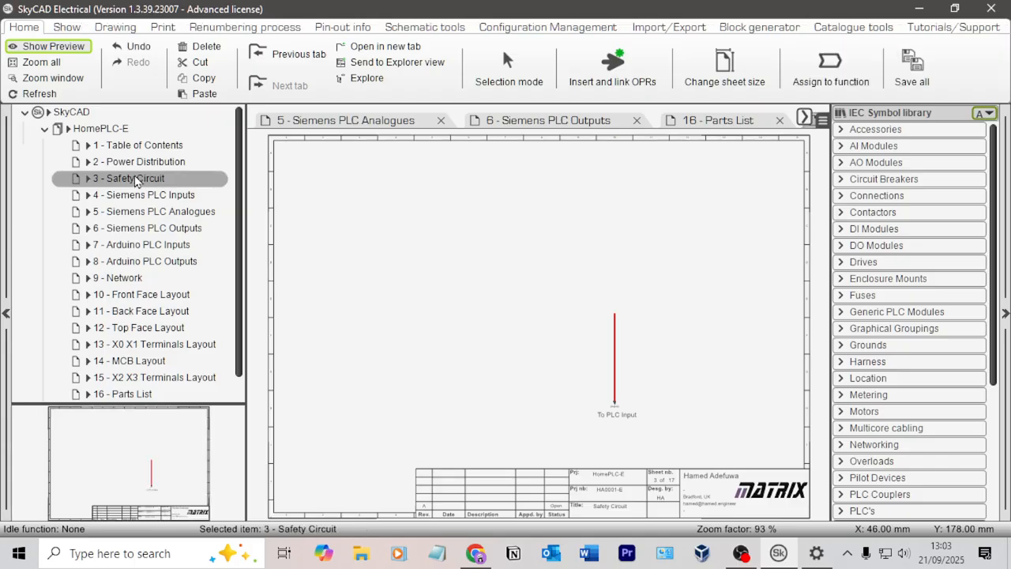
Review the Siemens PLC Inputs, Analogues and Outputs sheets of the HomePLC-E project
{"action": "left_click", "coordinate": [174, 194]}
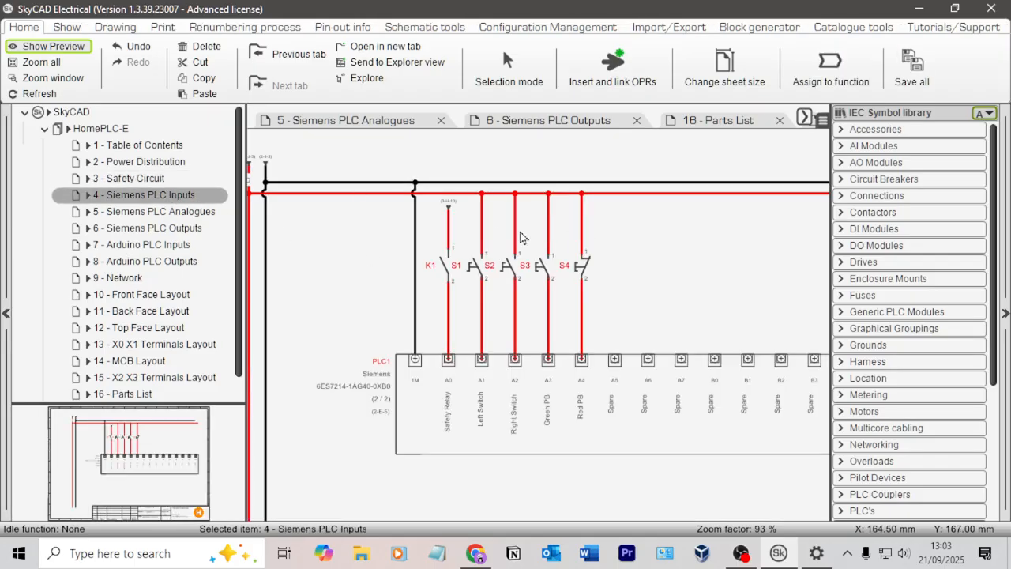
{"action": "left_click", "coordinate": [163, 229]}
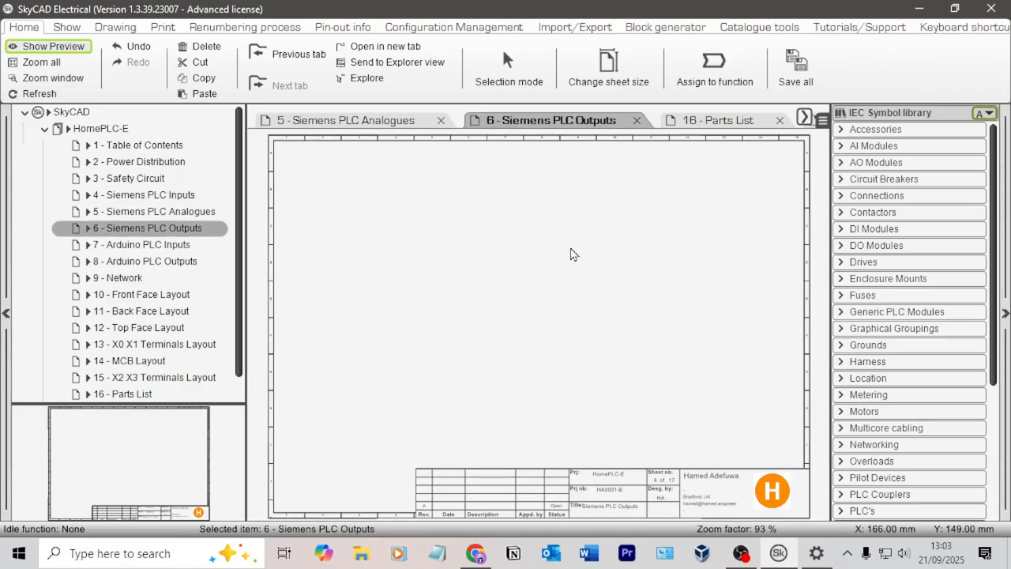
{"action": "left_click", "coordinate": [178, 214]}
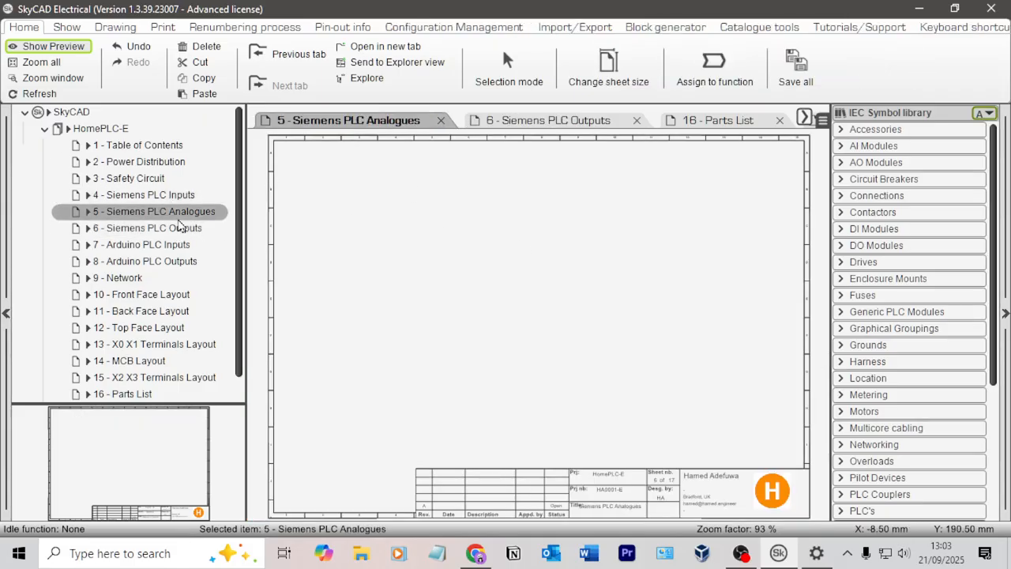
{"action": "left_click", "coordinate": [179, 236]}
{"action": "left_click", "coordinate": [496, 233]}
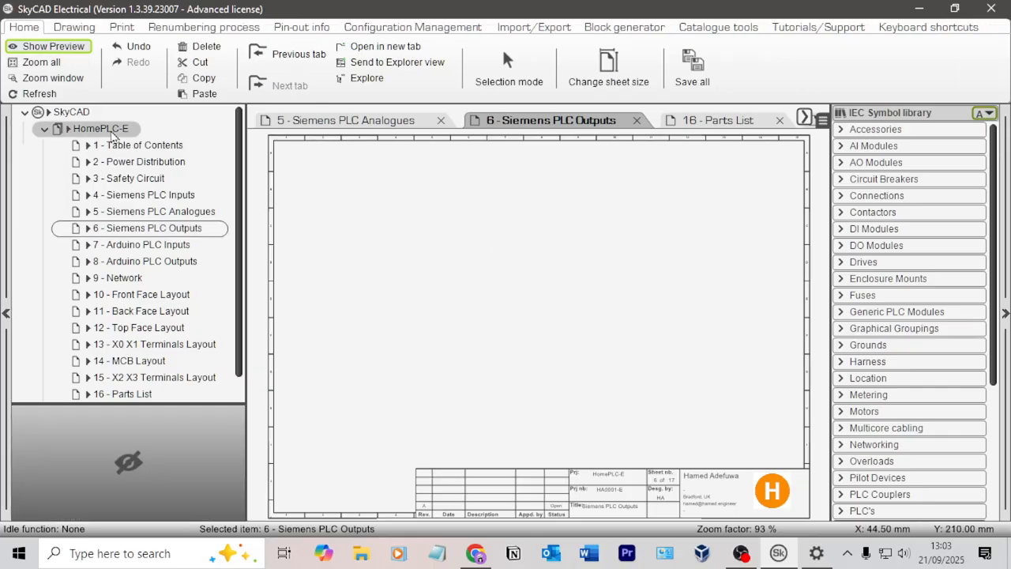
List the PLCs of the HomePLC-E project and open the IO table of PLC1
{"action": "left_click", "coordinate": [103, 129]}
{"action": "left_click", "coordinate": [68, 28]}
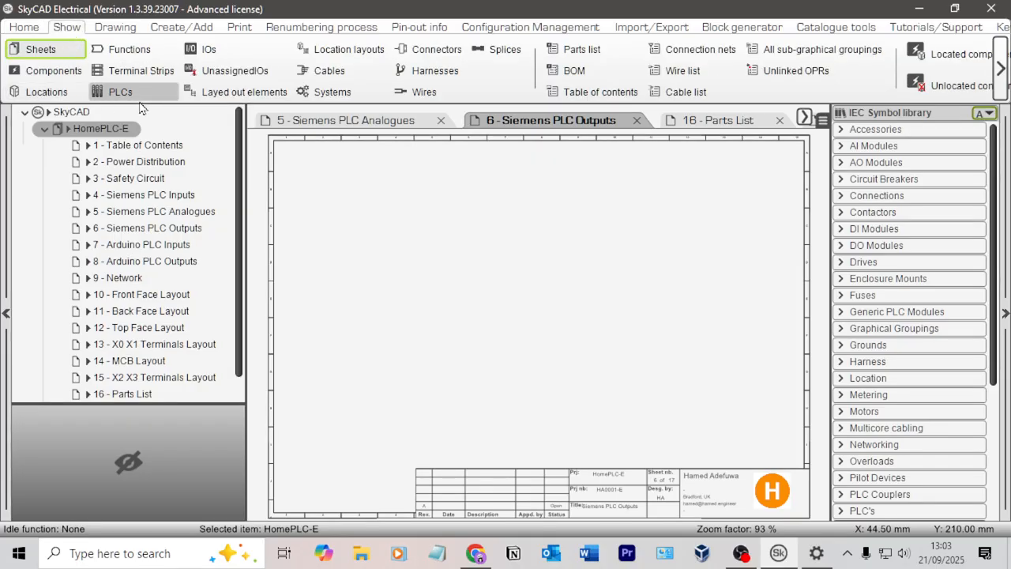
{"action": "left_click", "coordinate": [120, 92]}
{"action": "left_click", "coordinate": [109, 146]}
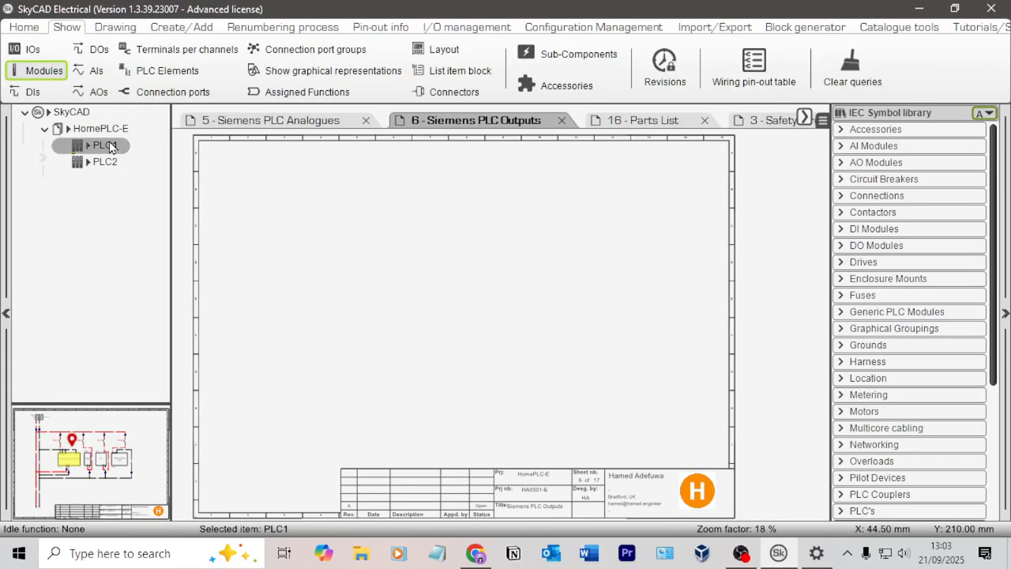
{"action": "left_click", "coordinate": [29, 50]}
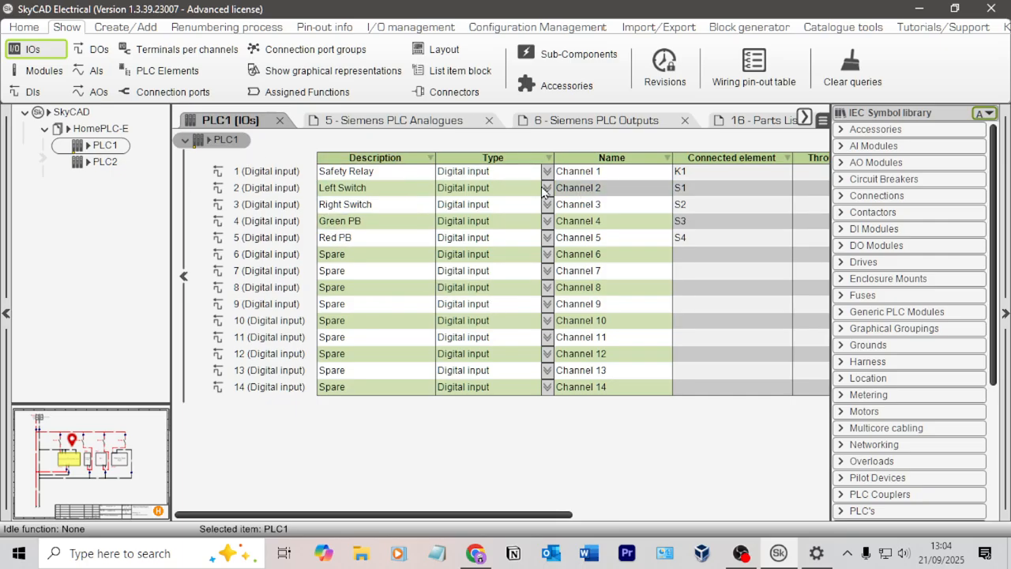
{"action": "left_click", "coordinate": [276, 387]}
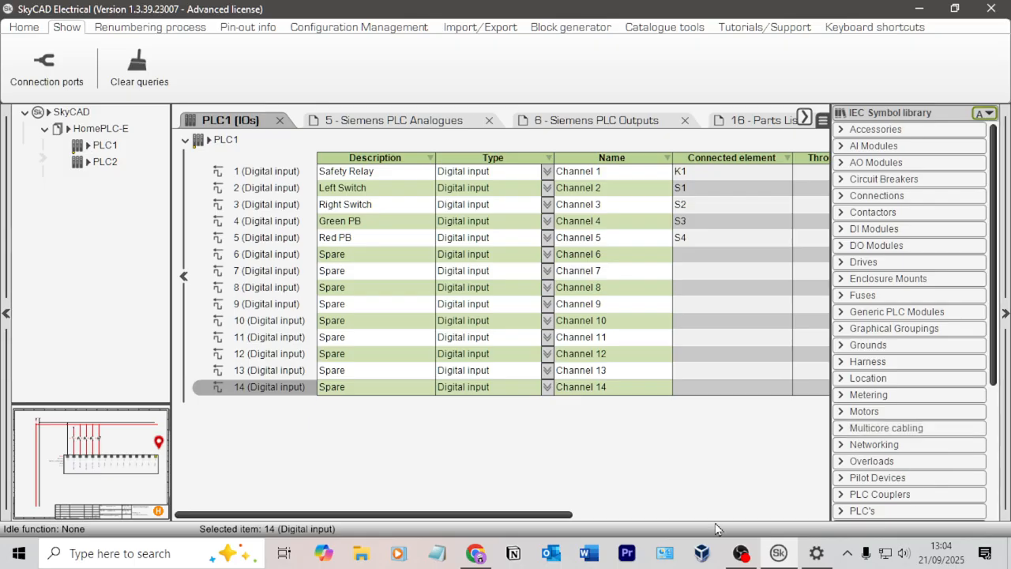
Switch to Chrome and search Google for "s7-1214C wiring diagram" in a new tab, dismissing the cookie prompt
{"action": "left_click", "coordinate": [482, 553]}
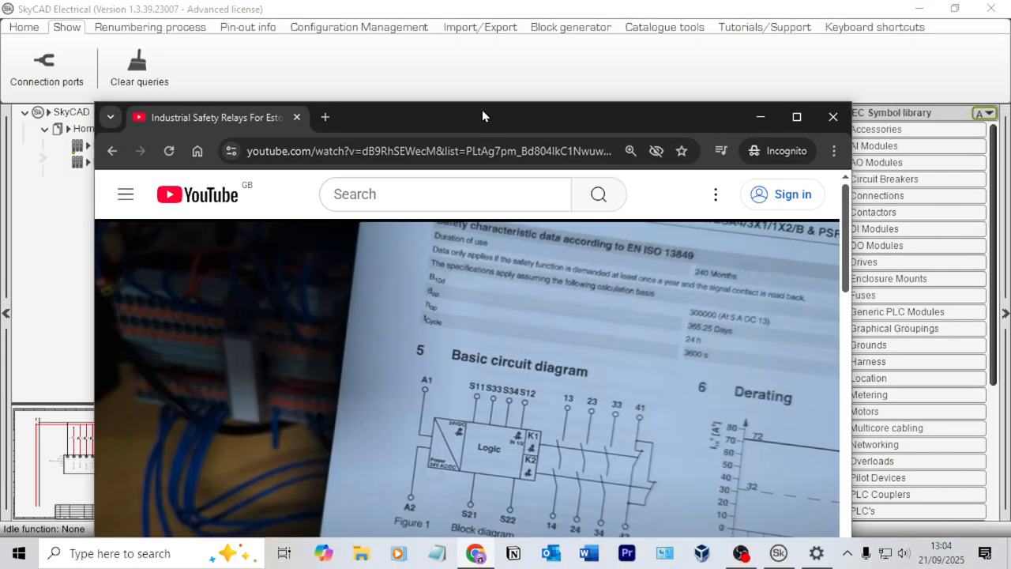
{"action": "double_click", "coordinate": [482, 109]}
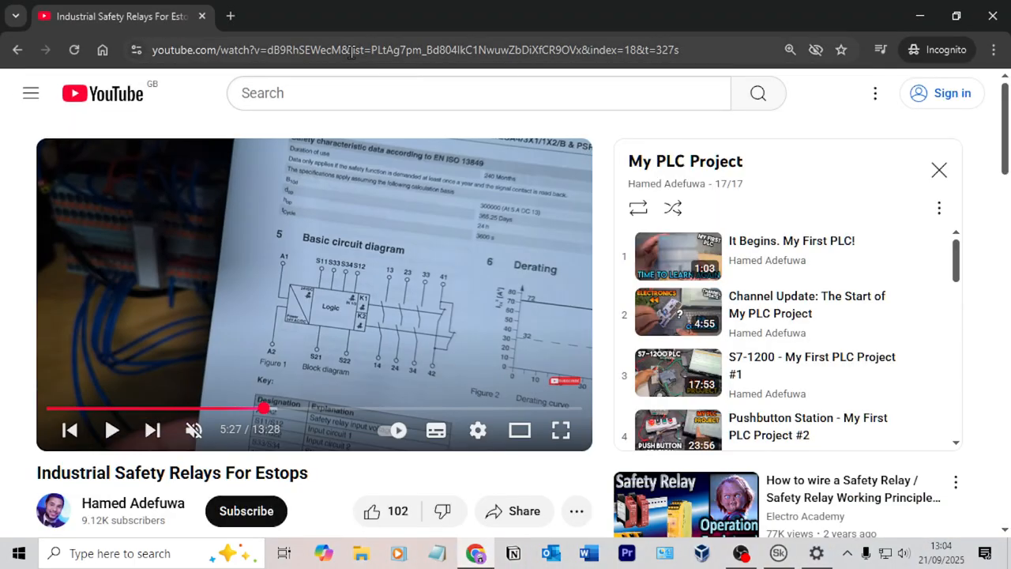
{"action": "left_click", "coordinate": [230, 15]}
{"action": "type", "text": "s7-"}
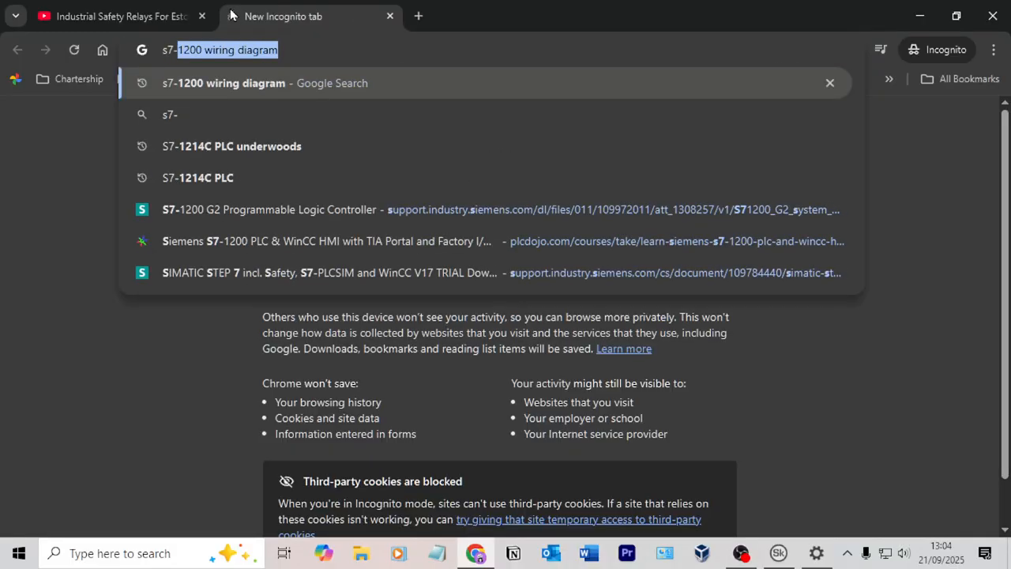
{"action": "type", "text": "1214C wiring "}
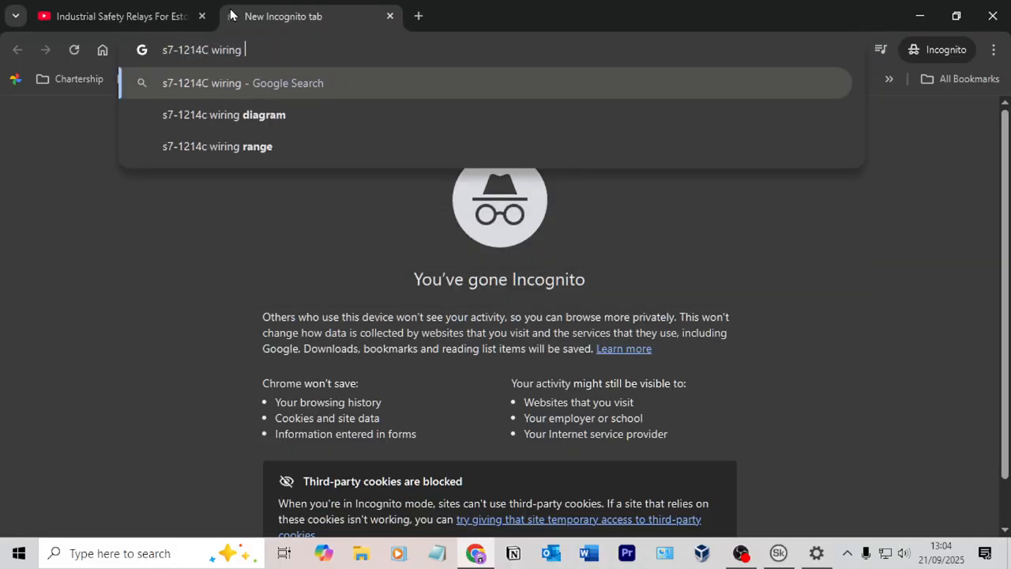
{"action": "type", "text": "diagram"}
{"action": "key", "text": "Return"}
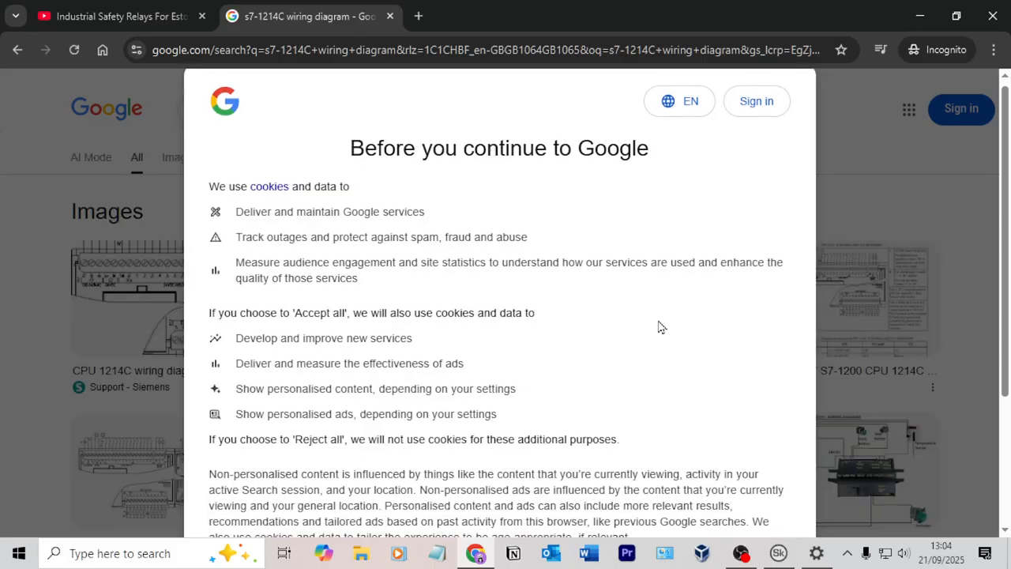
{"action": "scroll", "coordinate": [659, 327], "scroll_direction": "down", "scroll_amount": 3}
{"action": "left_click", "coordinate": [529, 446]}
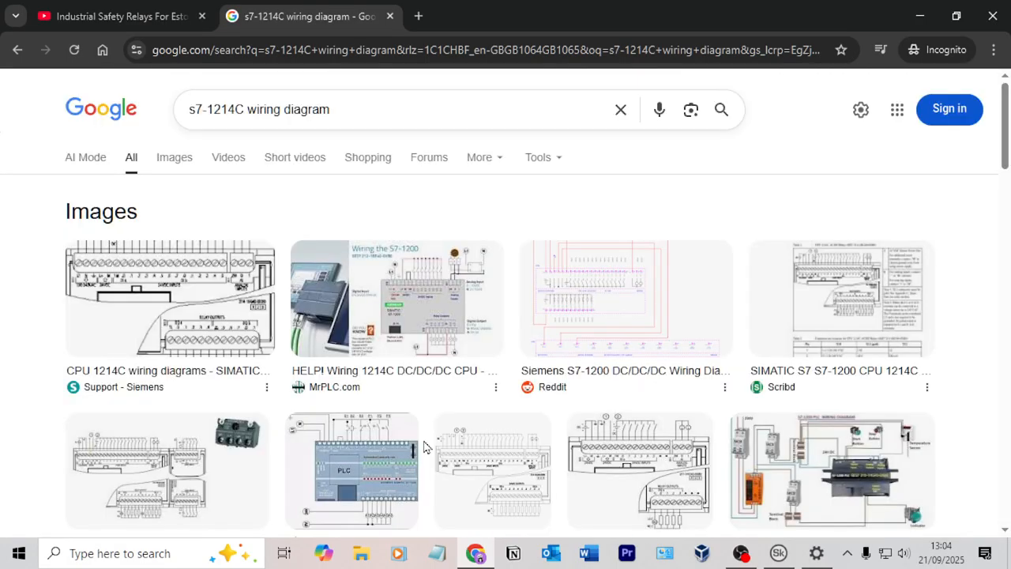
Compare the Siemens Support wiring diagram with the Damen CNC diagram of the CPU 1214C DC-DC-DC to examine the output terminals
{"action": "left_click", "coordinate": [235, 286]}
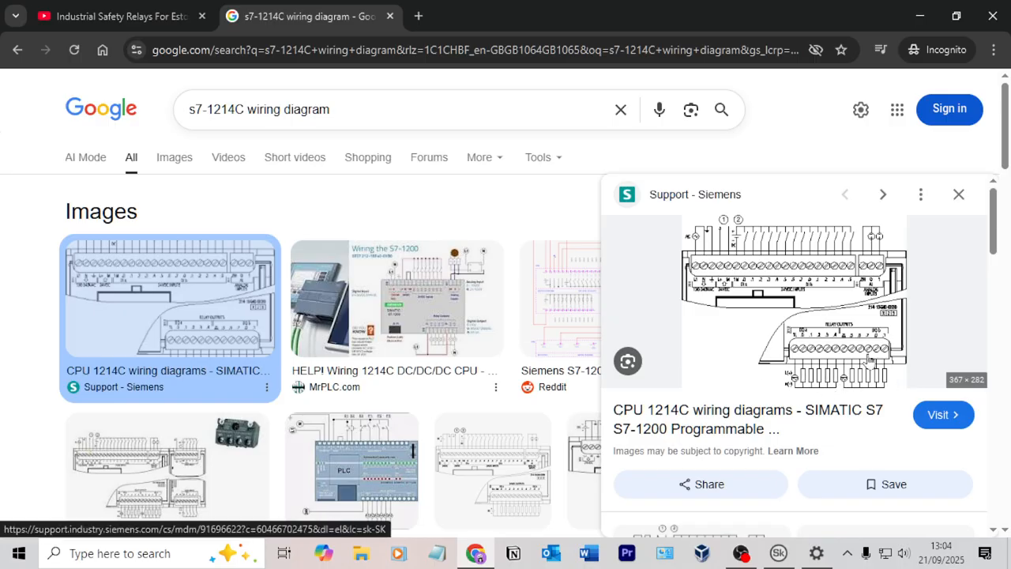
{"action": "right_click", "coordinate": [835, 350]}
{"action": "left_click", "coordinate": [732, 153]}
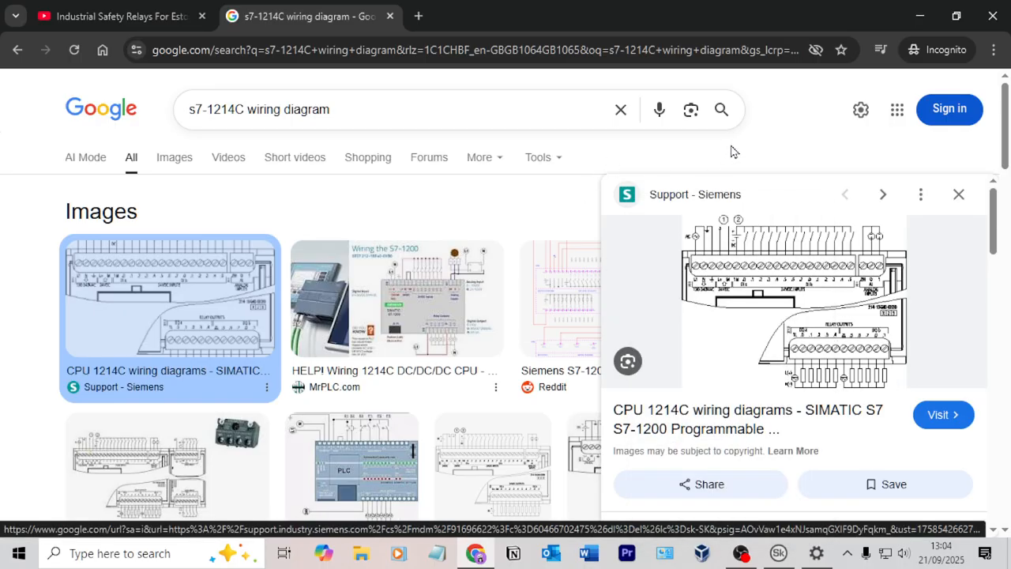
{"action": "scroll", "coordinate": [602, 215], "scroll_direction": "down", "scroll_amount": 2}
{"action": "scroll", "coordinate": [601, 215], "scroll_direction": "down", "scroll_amount": 2}
{"action": "left_click", "coordinate": [493, 308]}
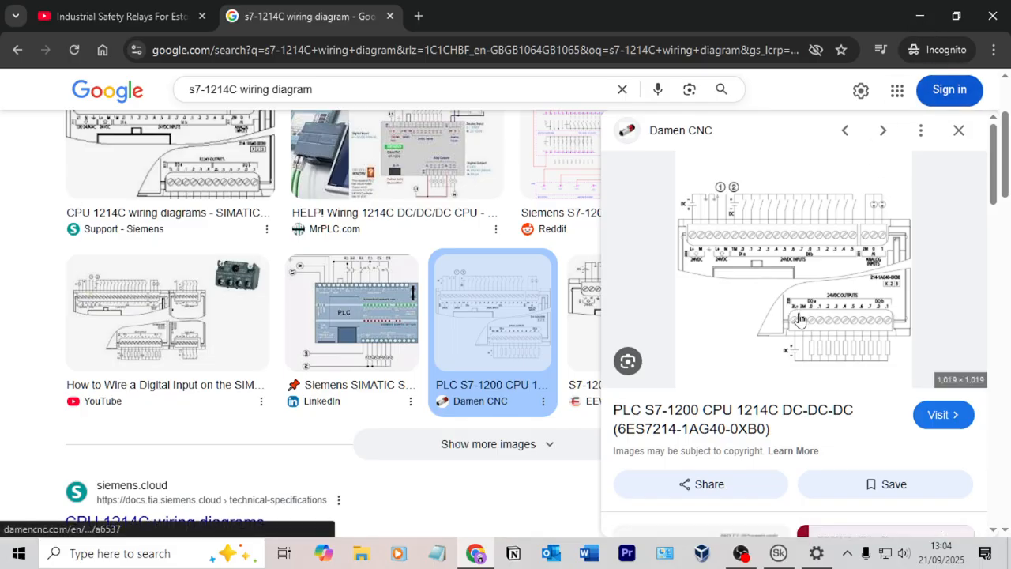
Switch back to SkyCAD and add generic bottom terminals 15 and 16 to PLC1, deleting the surplus terminal 17
{"action": "left_click", "coordinate": [920, 16]}
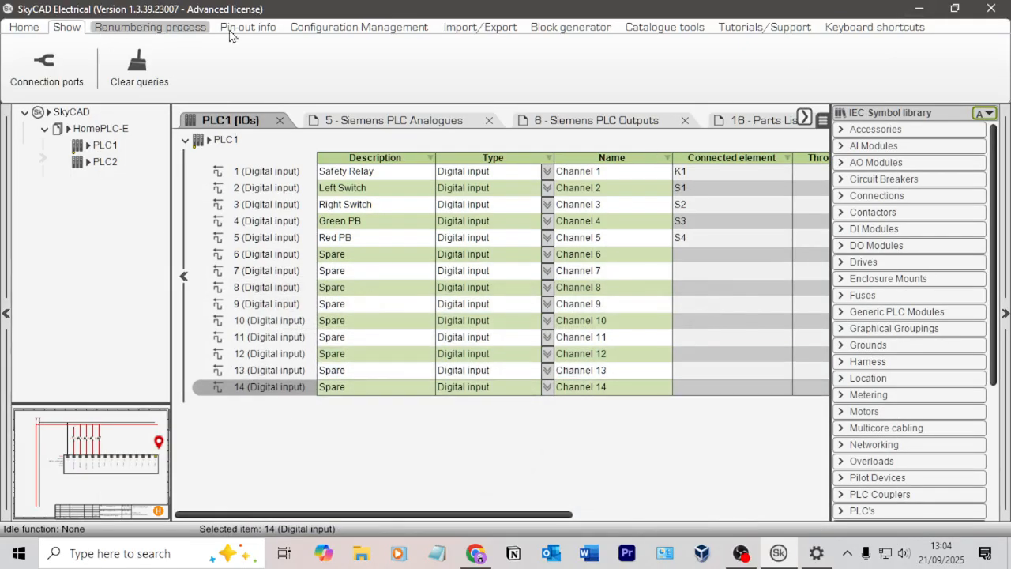
{"action": "left_click", "coordinate": [594, 32]}
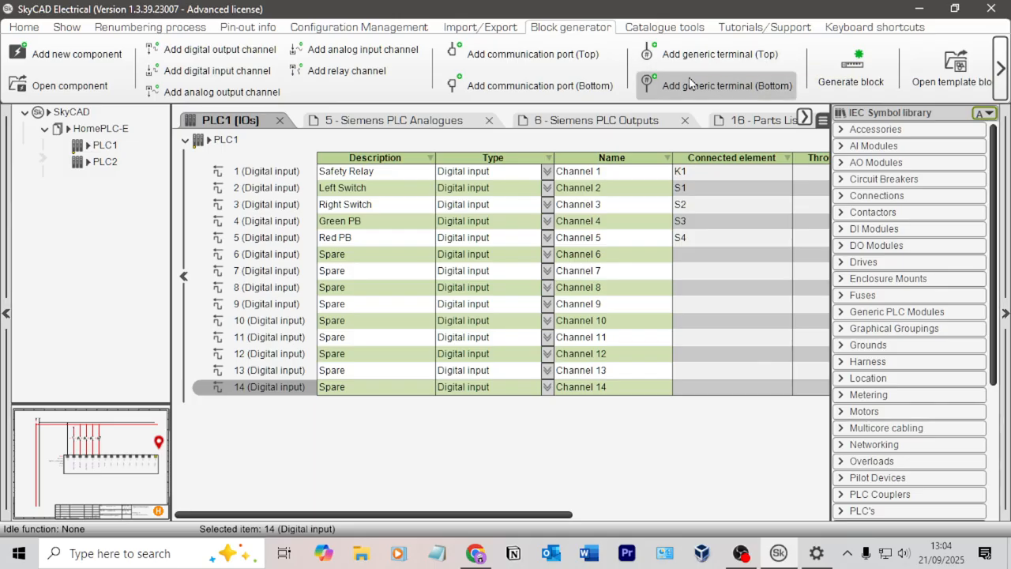
{"action": "left_click", "coordinate": [228, 140]}
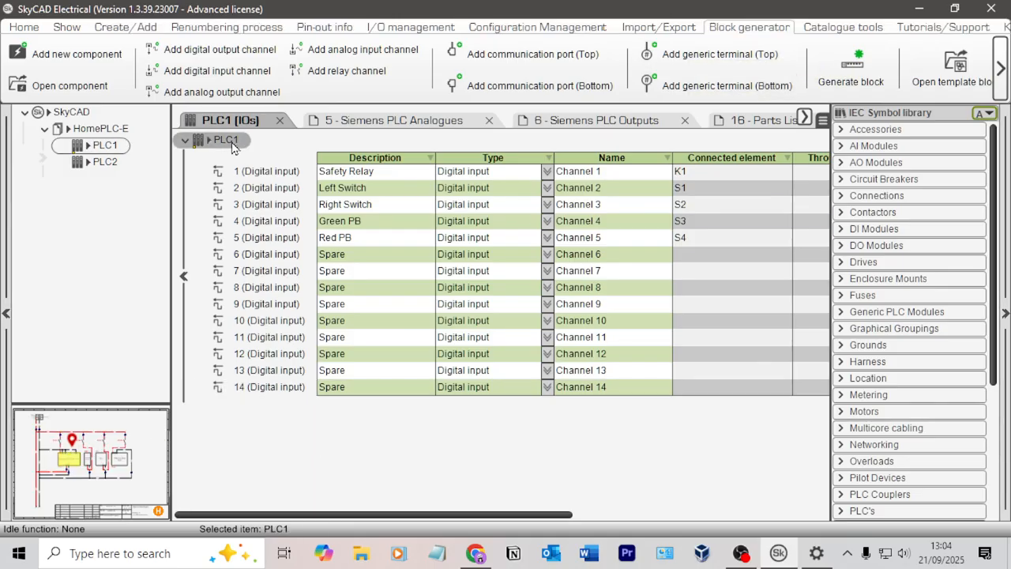
{"action": "left_click", "coordinate": [741, 90]}
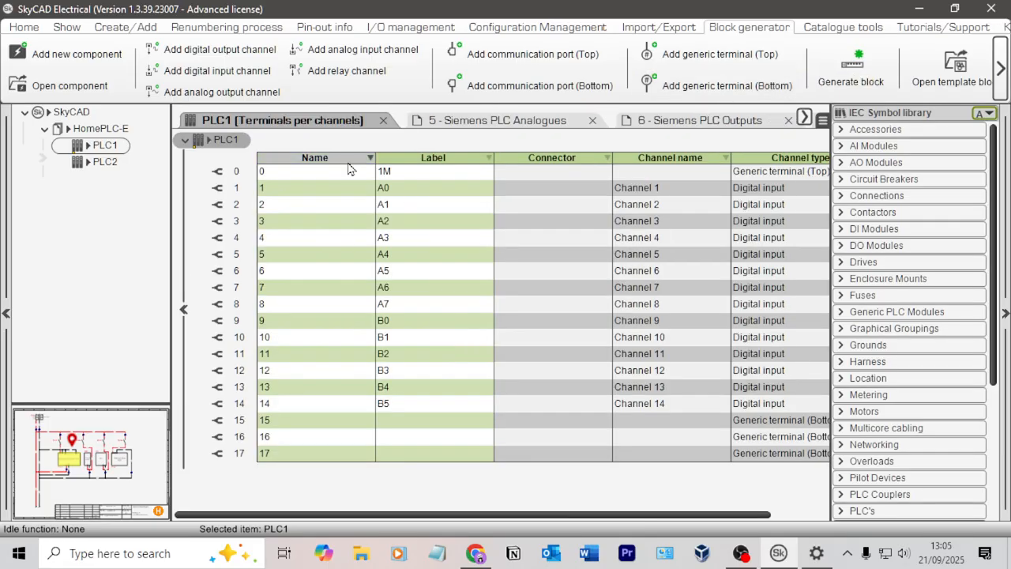
{"action": "left_click", "coordinate": [238, 453]}
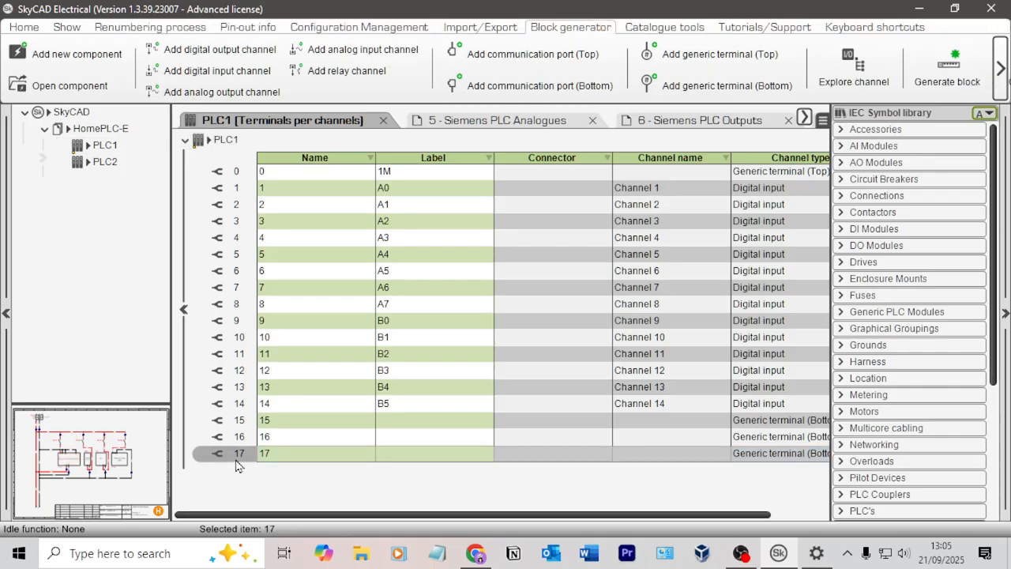
{"action": "key", "text": "Delete"}
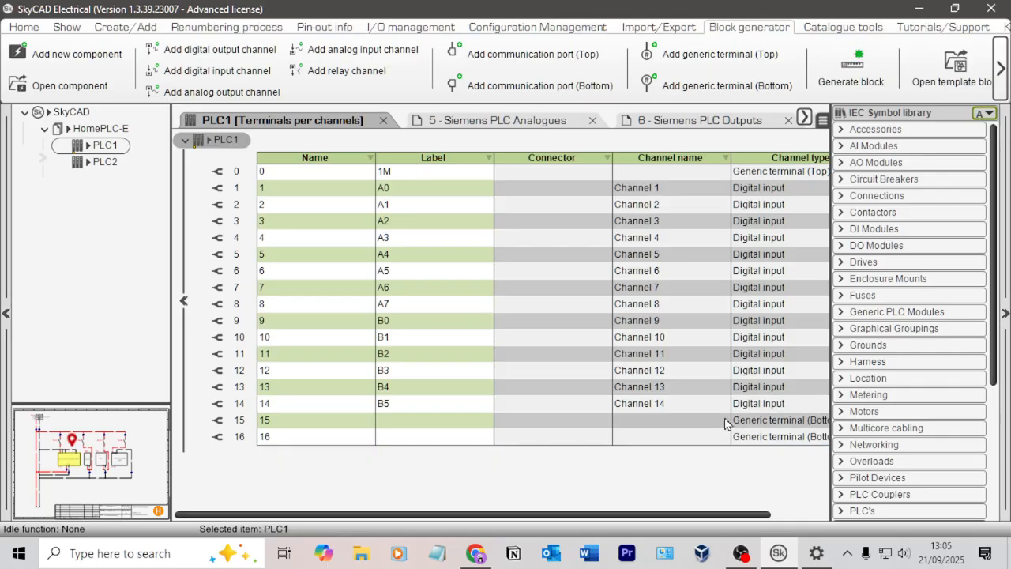
Add ten digital output channels to PLC1 after terminal 16
{"action": "left_click", "coordinate": [300, 437]}
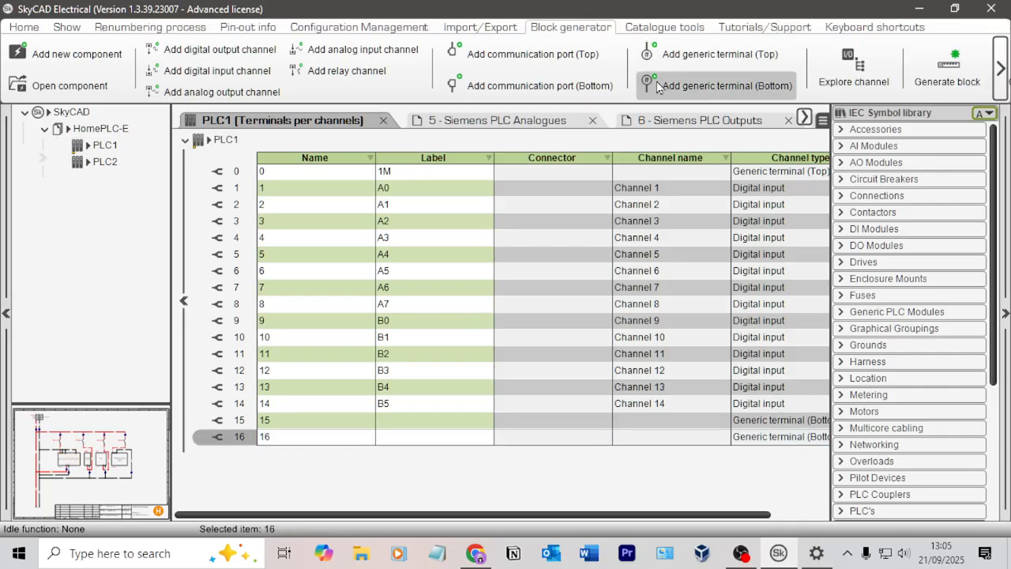
{"action": "left_click", "coordinate": [220, 49]}
{"action": "left_click", "coordinate": [220, 49]}
{"action": "left_click", "coordinate": [220, 49]}
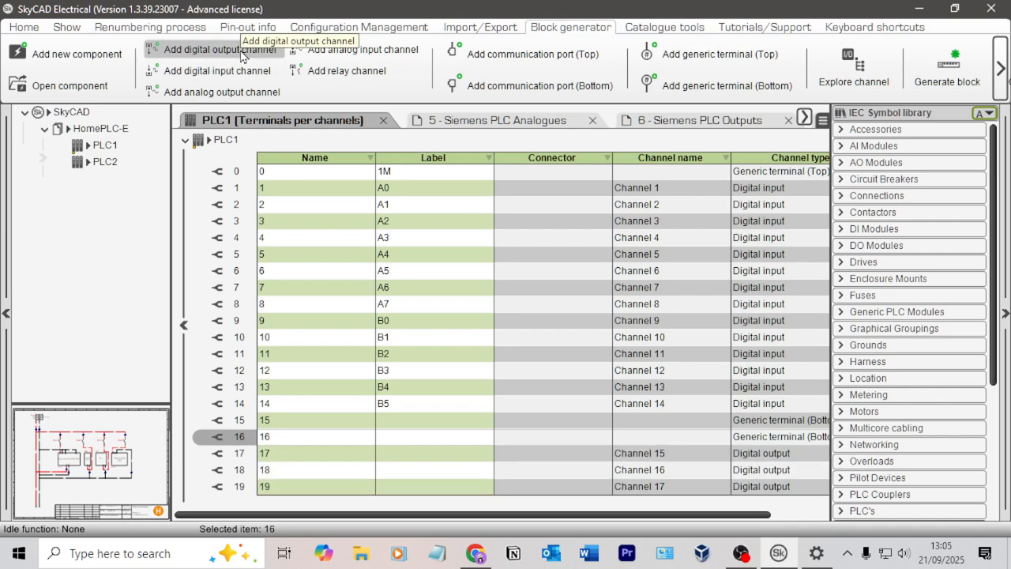
{"action": "left_click", "coordinate": [219, 49]}
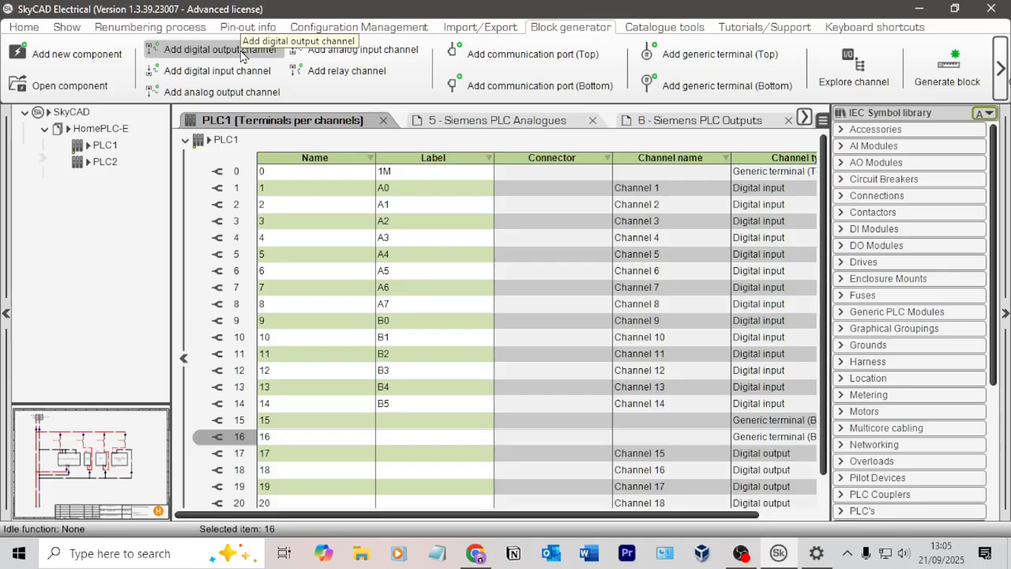
{"action": "scroll", "coordinate": [442, 319], "scroll_direction": "down", "scroll_amount": 3}
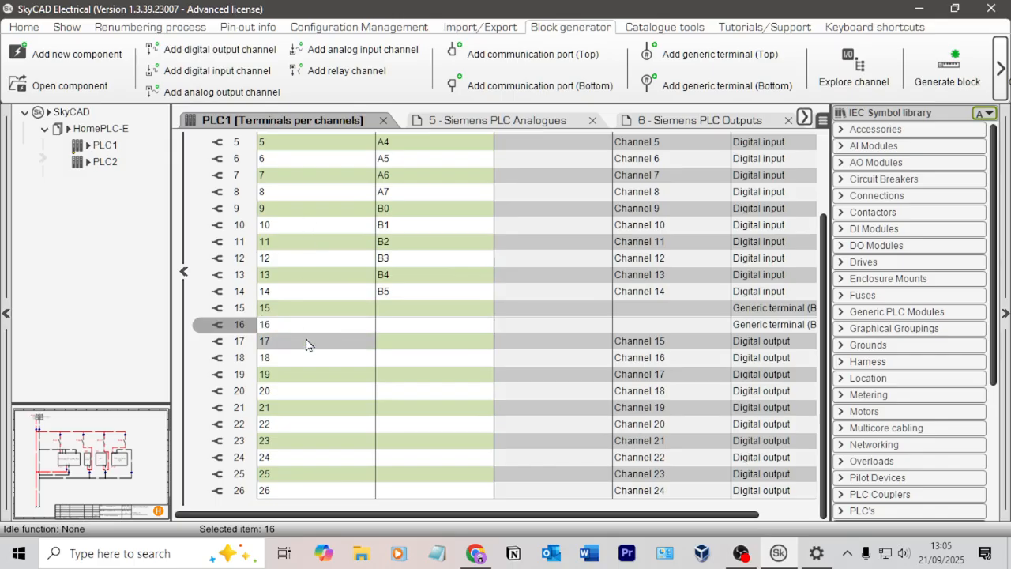
{"action": "scroll", "coordinate": [332, 225], "scroll_direction": "up", "scroll_amount": 3}
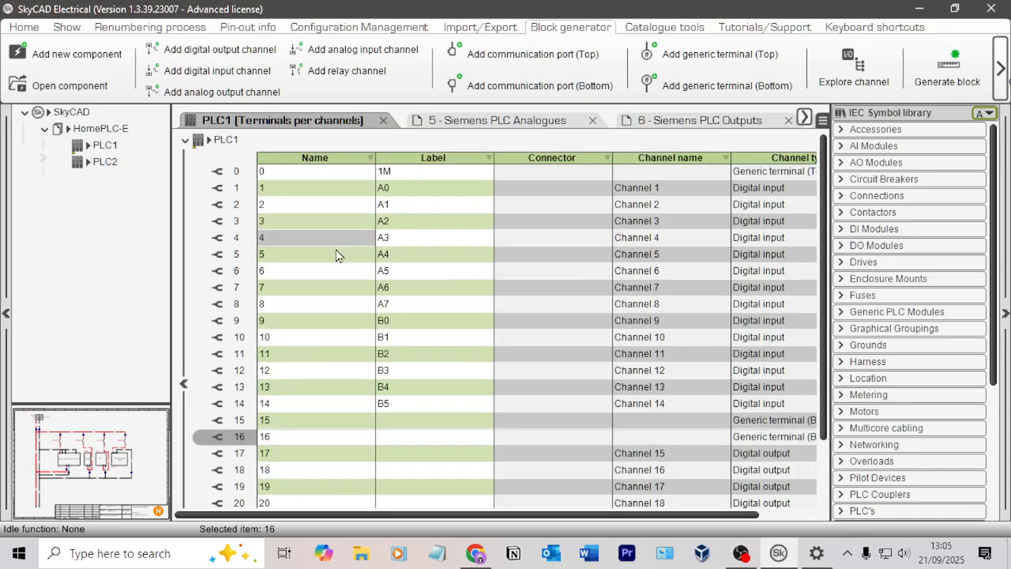
{"action": "scroll", "coordinate": [334, 253], "scroll_direction": "down", "scroll_amount": 3}
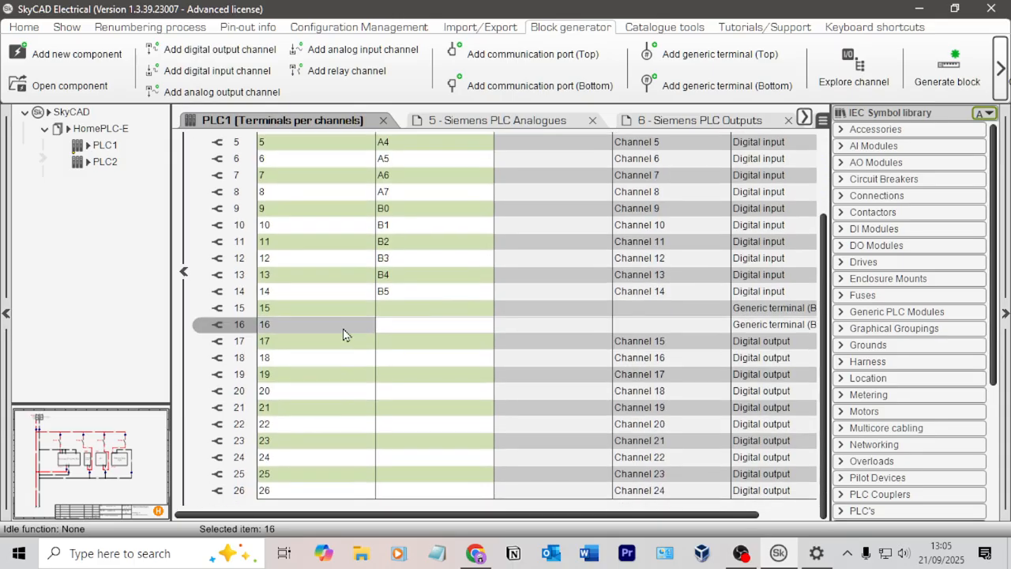
Label PLC1's generic bottom terminals 15 and 16 as 3L+ and 3M
{"action": "left_click", "coordinate": [406, 315]}
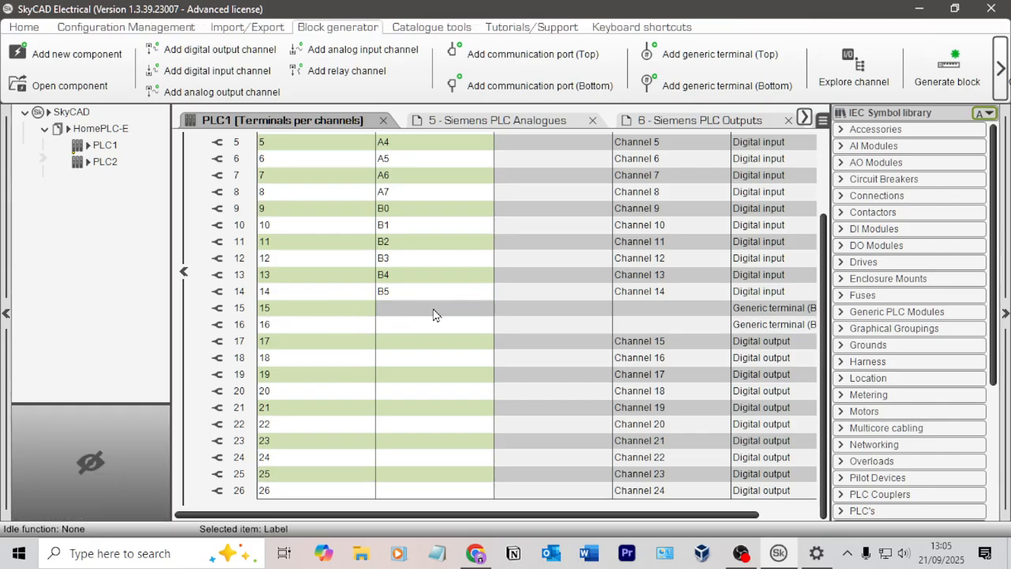
{"action": "type", "text": "3L"}
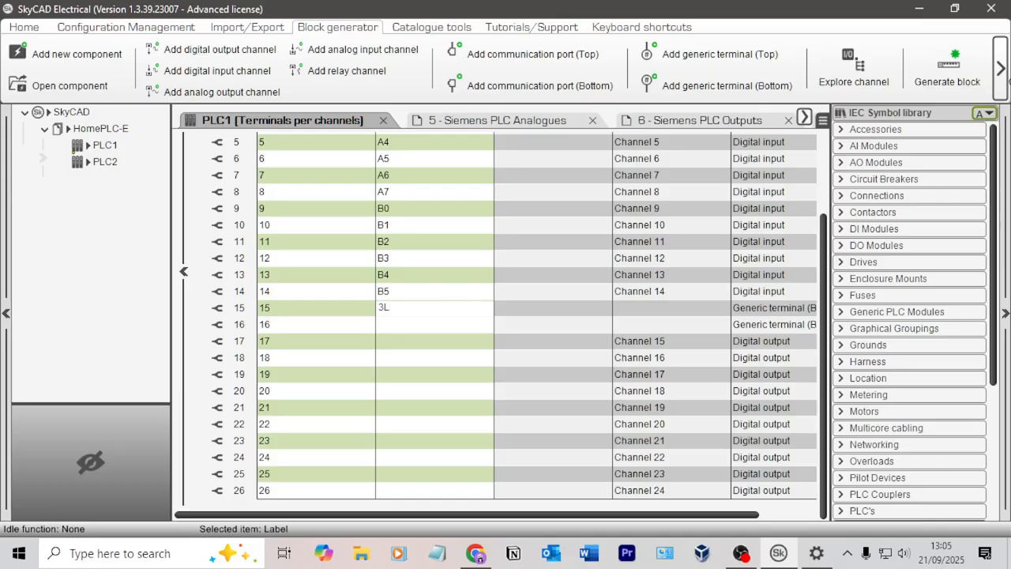
{"action": "type", "text": "+"}
{"action": "key", "text": "Return"}
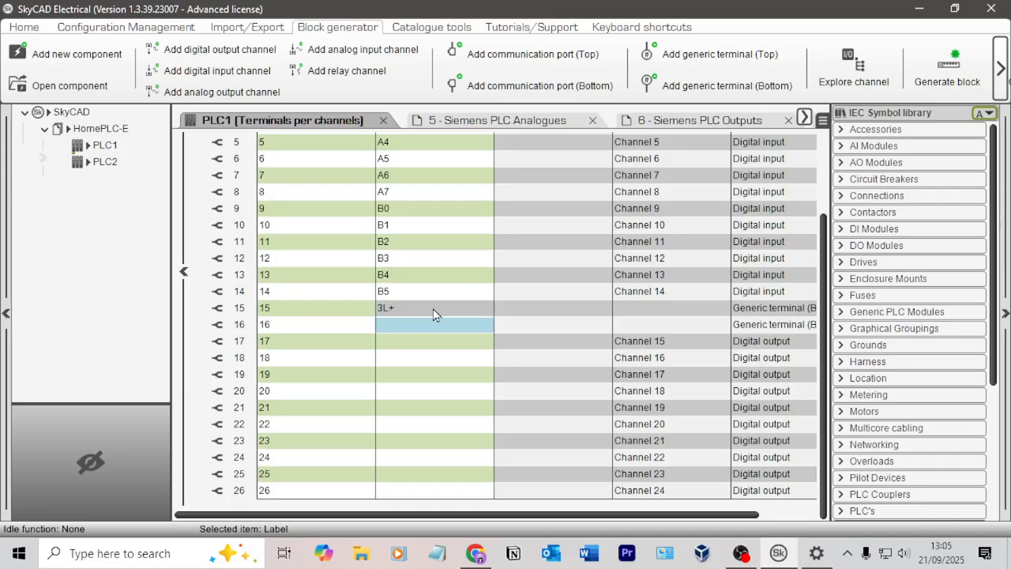
{"action": "type", "text": "3M"}
{"action": "key", "text": "Return"}
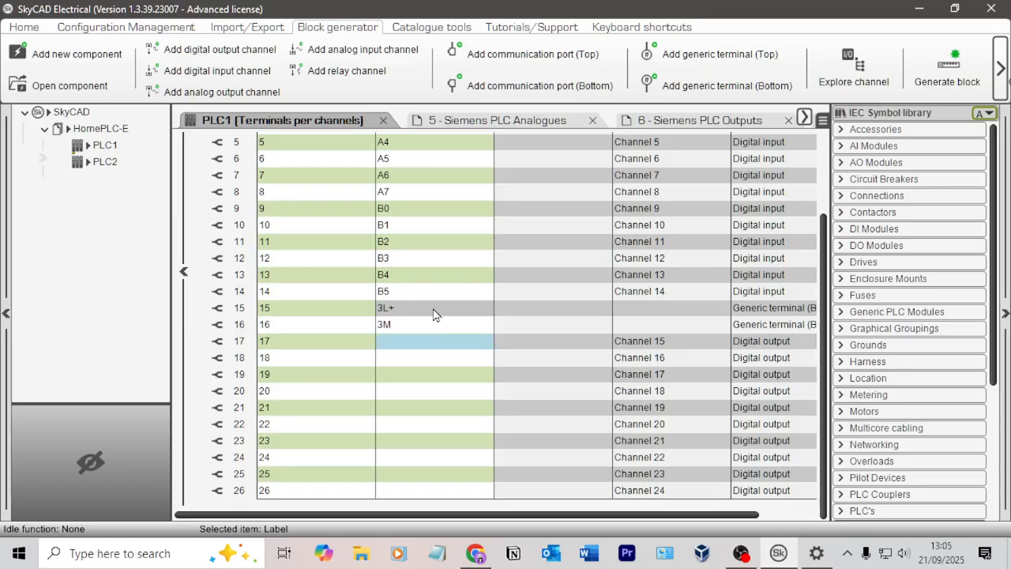
Label PLC1's digital output terminals 17 to 24 as A0 to A7 in sequence
{"action": "scroll", "coordinate": [527, 300], "scroll_direction": "up", "scroll_amount": 3}
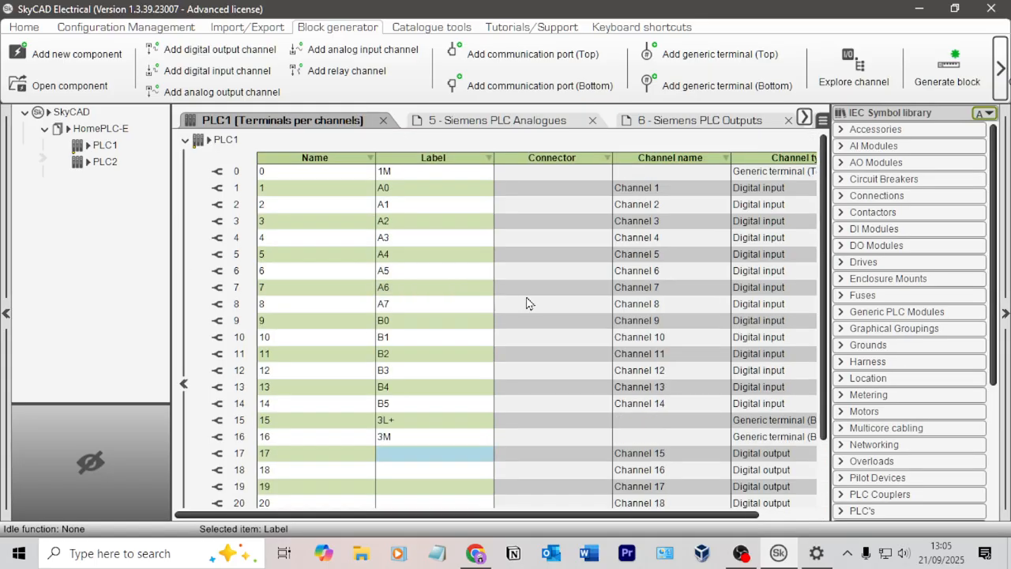
{"action": "scroll", "coordinate": [526, 300], "scroll_direction": "down", "scroll_amount": 1}
{"action": "type", "text": "A0"}
{"action": "key", "text": "Return"}
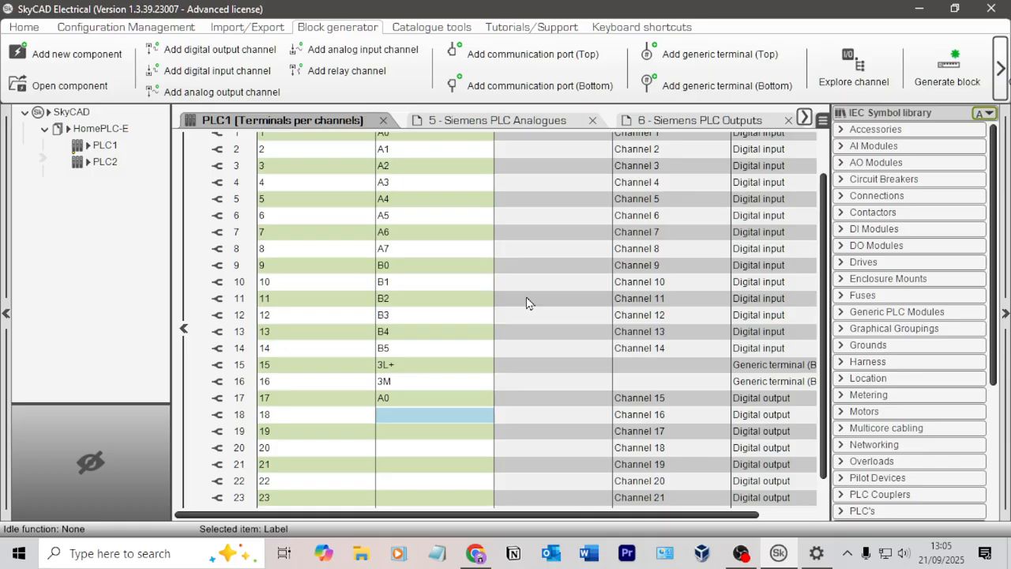
{"action": "type", "text": "A1"}
{"action": "key", "text": "Return"}
{"action": "type", "text": "A2"}
{"action": "key", "text": "Return"}
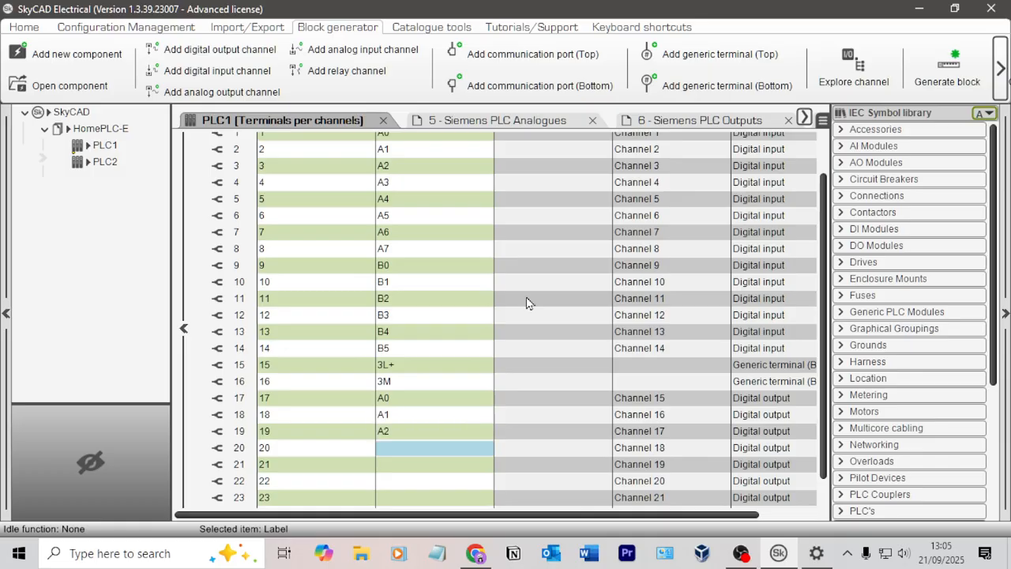
{"action": "type", "text": "A3"}
{"action": "key", "text": "Return"}
{"action": "type", "text": "A4"}
{"action": "key", "text": "Return"}
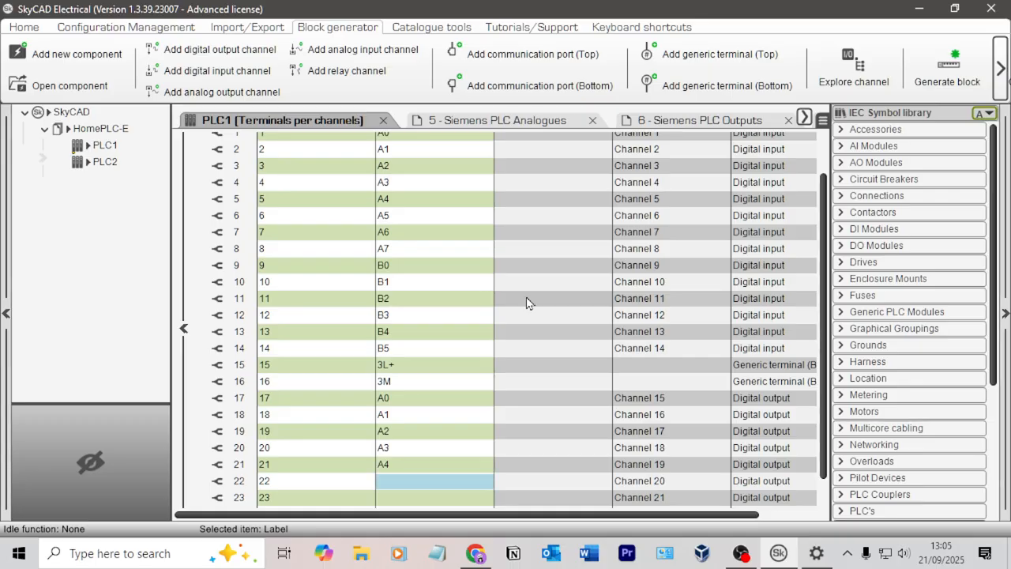
{"action": "type", "text": "A5"}
{"action": "key", "text": "Return"}
{"action": "type", "text": "A6"}
{"action": "key", "text": "Return"}
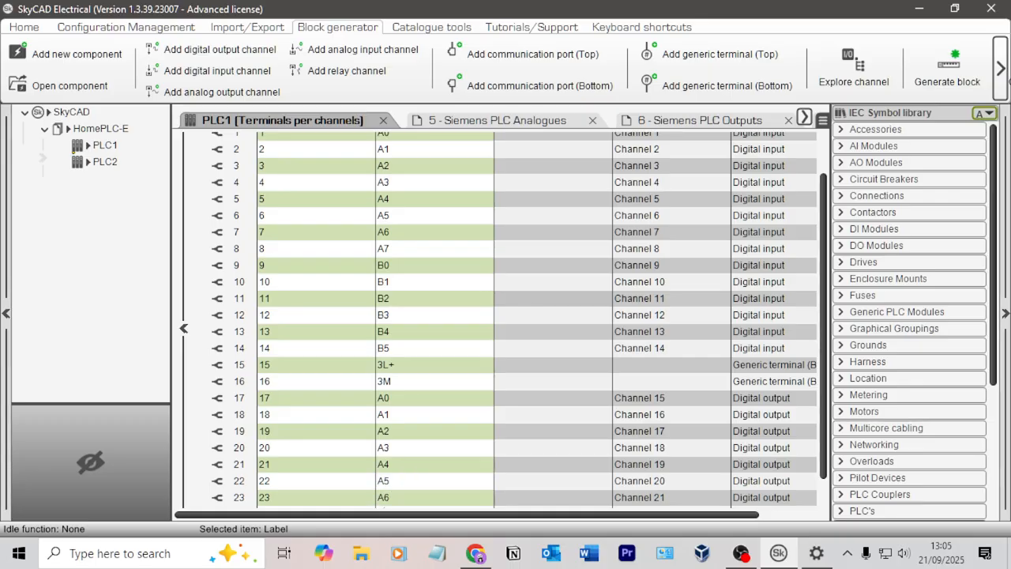
Label PLC1's last two digital output terminals, 25 and 26, as B0 and B1
{"action": "scroll", "coordinate": [536, 290], "scroll_direction": "down", "scroll_amount": 1}
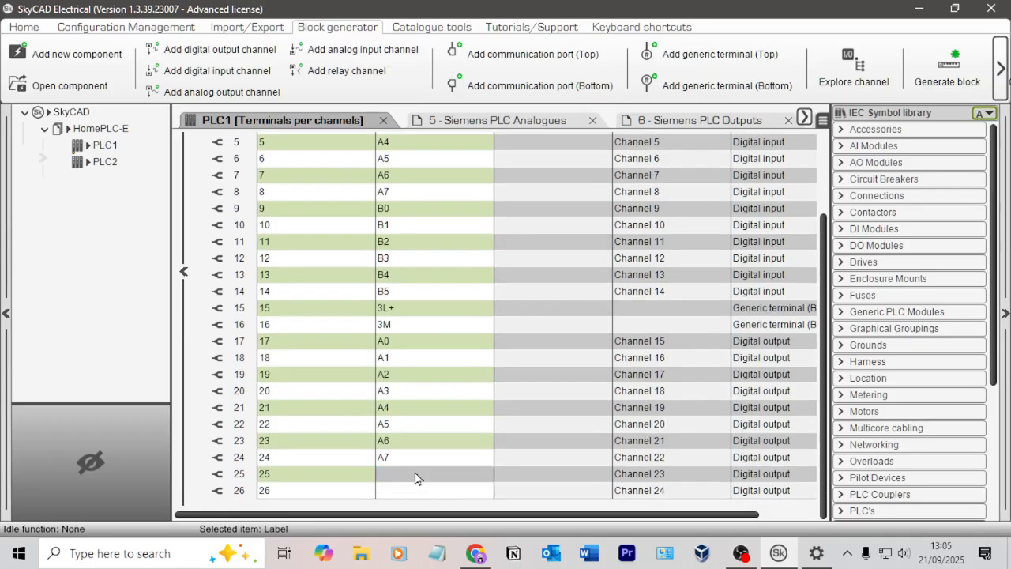
{"action": "type", "text": "B0"}
{"action": "key", "text": "Return"}
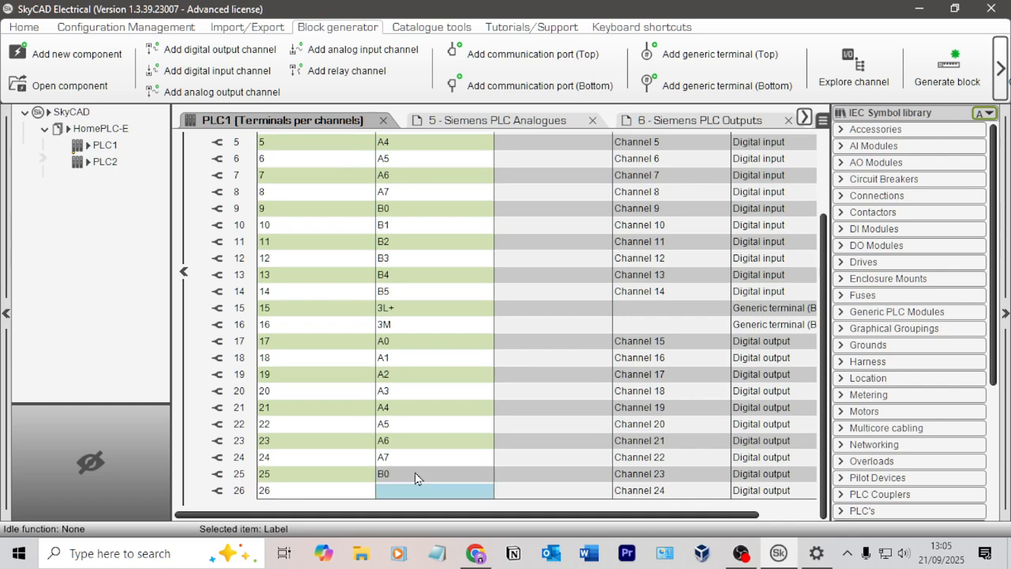
{"action": "type", "text": "B1"}
{"action": "key", "text": "Return"}
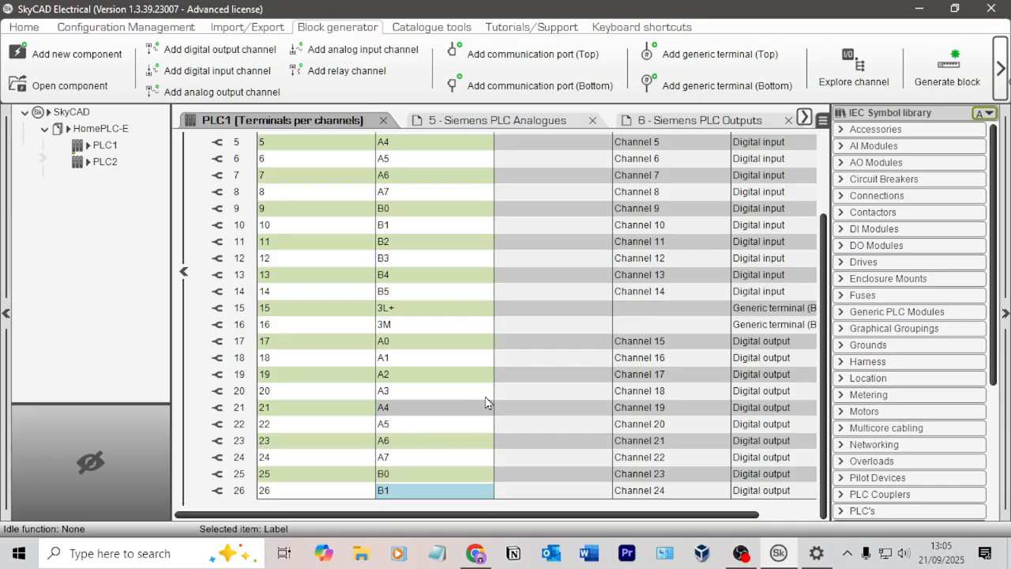
Review PLC1's full terminal list to tell the input terminals from the output group 15 to 26
{"action": "scroll", "coordinate": [793, 412], "scroll_direction": "up", "scroll_amount": 2}
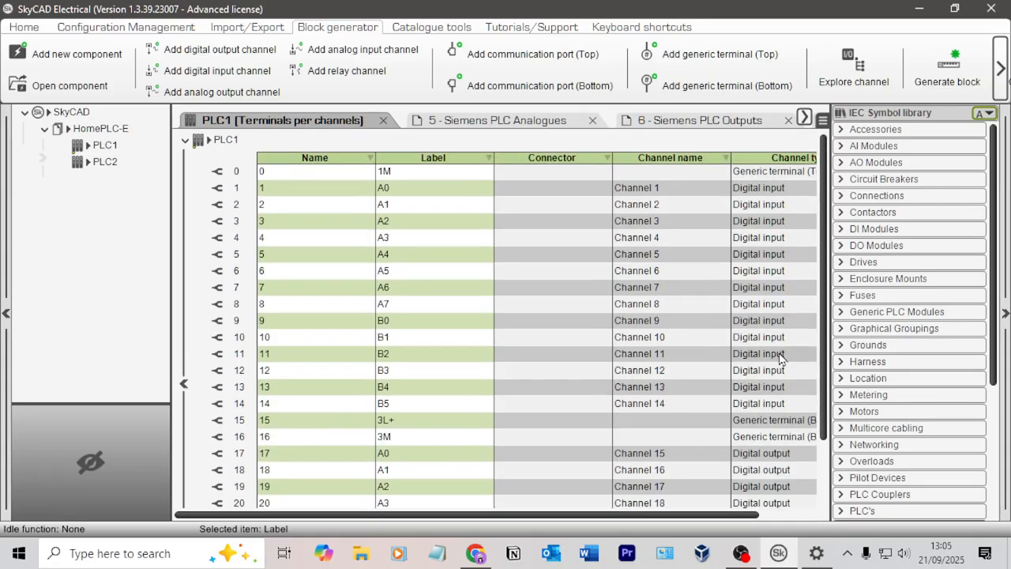
{"action": "scroll", "coordinate": [765, 352], "scroll_direction": "down", "scroll_amount": 2}
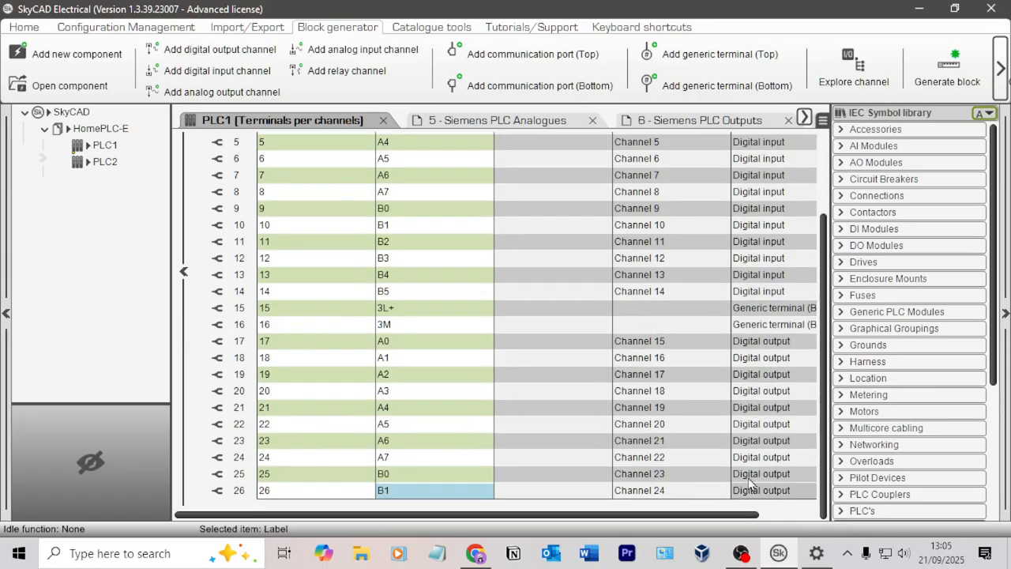
{"action": "scroll", "coordinate": [383, 324], "scroll_direction": "up", "scroll_amount": 2}
{"action": "scroll", "coordinate": [395, 316], "scroll_direction": "down", "scroll_amount": 2}
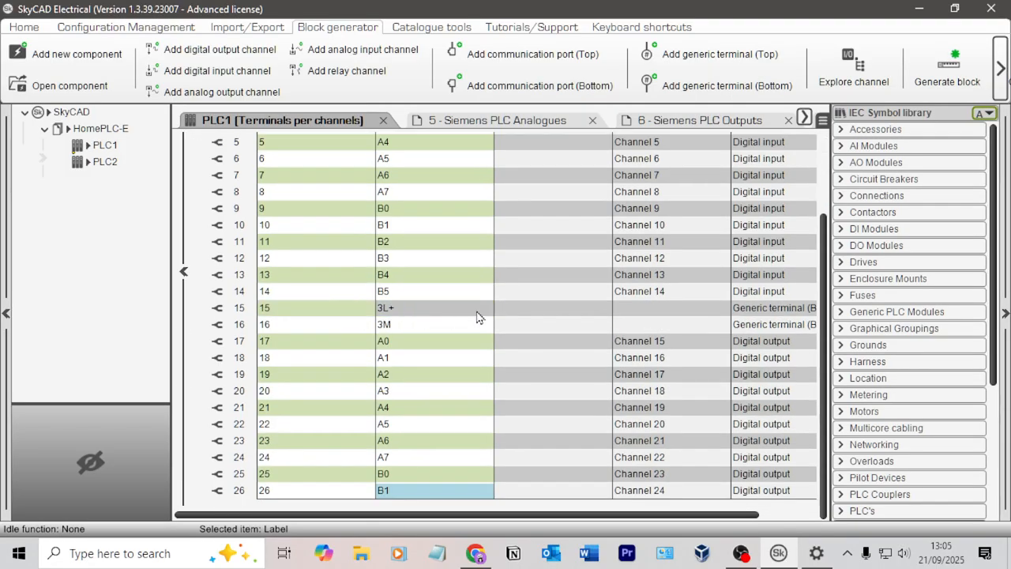
{"action": "scroll", "coordinate": [442, 328], "scroll_direction": "up", "scroll_amount": 2}
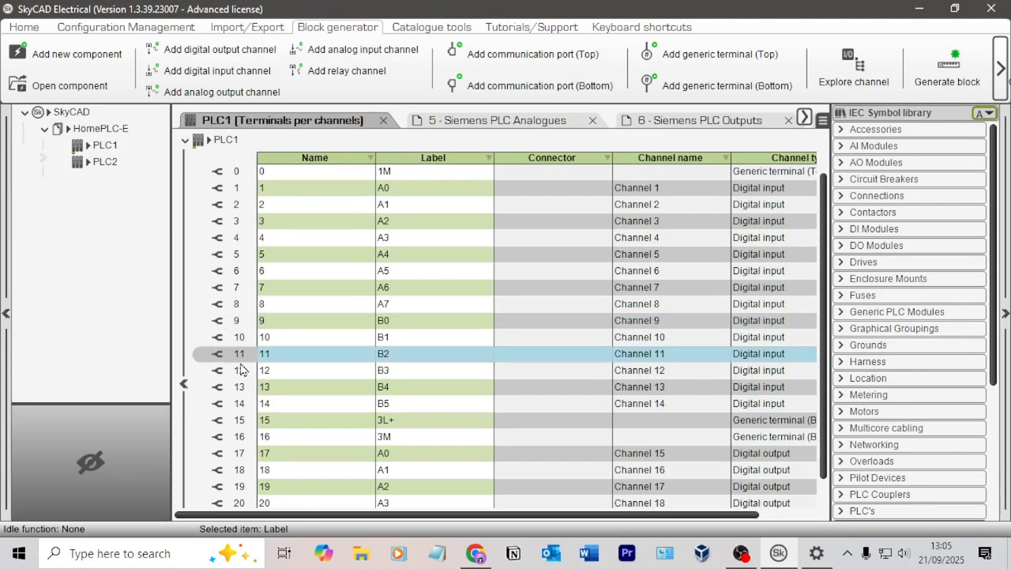
{"action": "scroll", "coordinate": [474, 364], "scroll_direction": "down", "scroll_amount": 2}
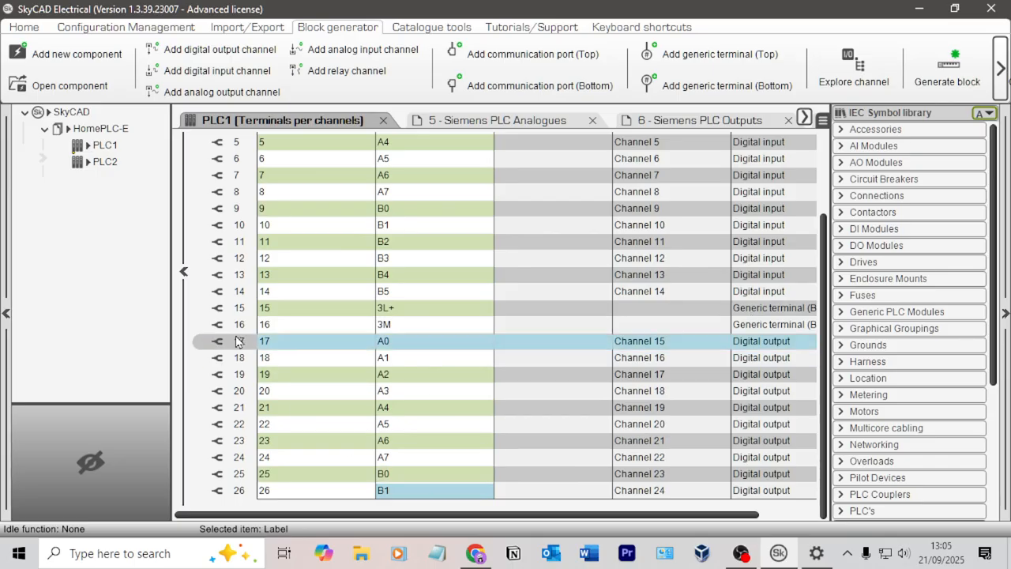
{"action": "left_click", "coordinate": [237, 308]}
{"action": "left_click", "coordinate": [239, 491], "text": "shift"}
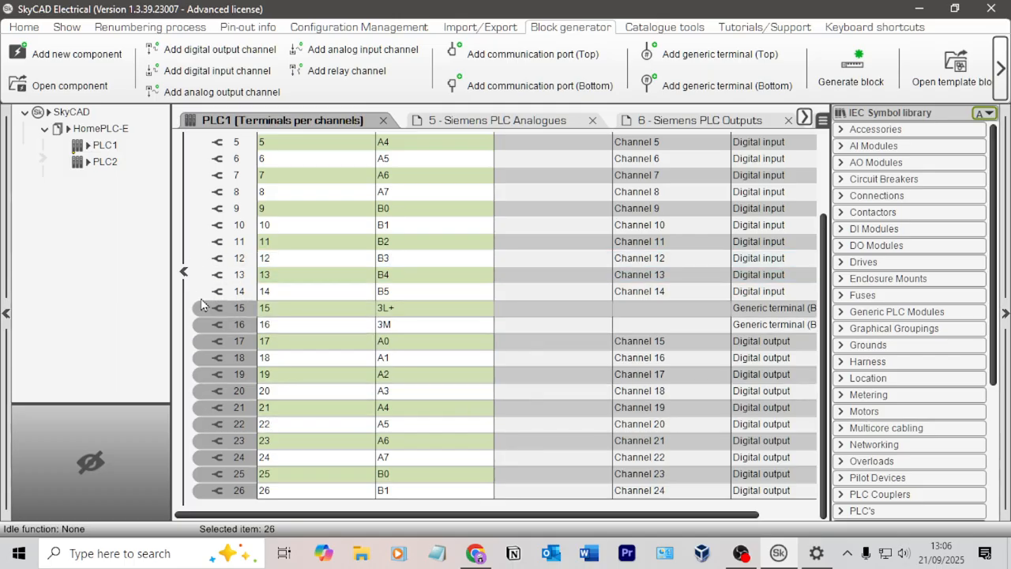
{"action": "left_click", "coordinate": [236, 293]}
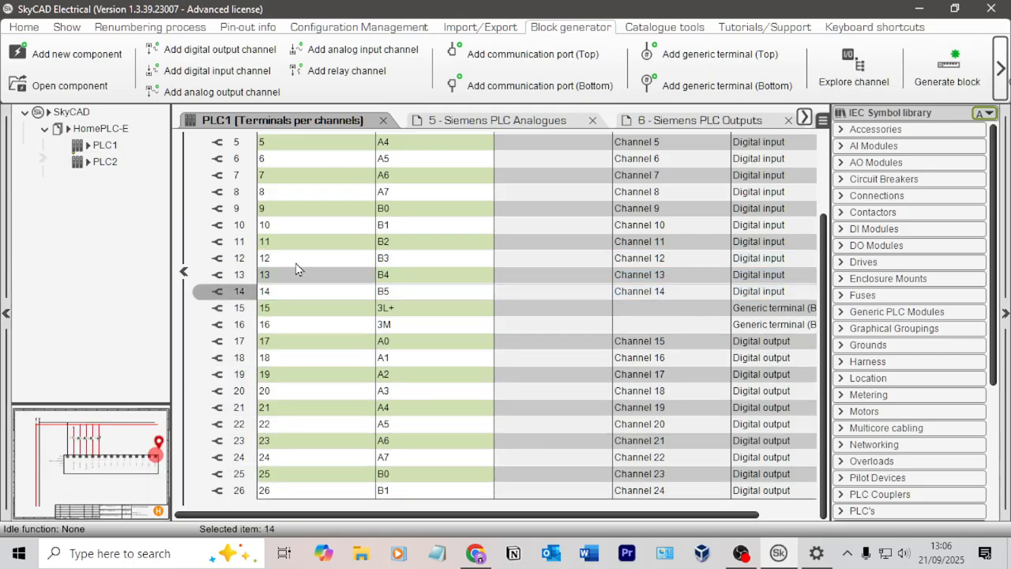
Generate a block named S7-1214C-Outputs from PLC1's terminals 15 to 26 and save it in the DO Modules library folder
{"action": "left_click", "coordinate": [243, 310]}
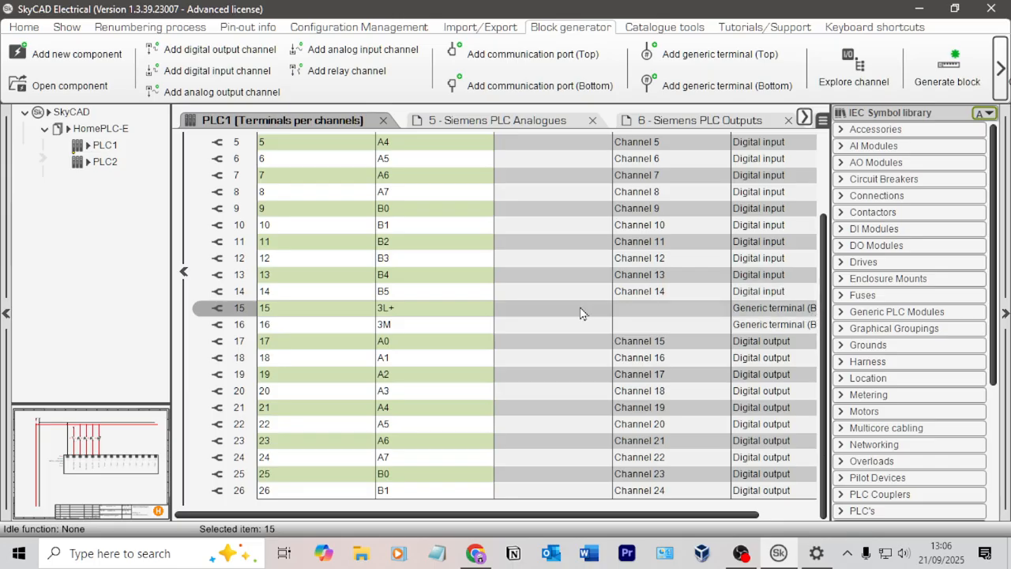
{"action": "scroll", "coordinate": [657, 336], "scroll_direction": "up", "scroll_amount": 3}
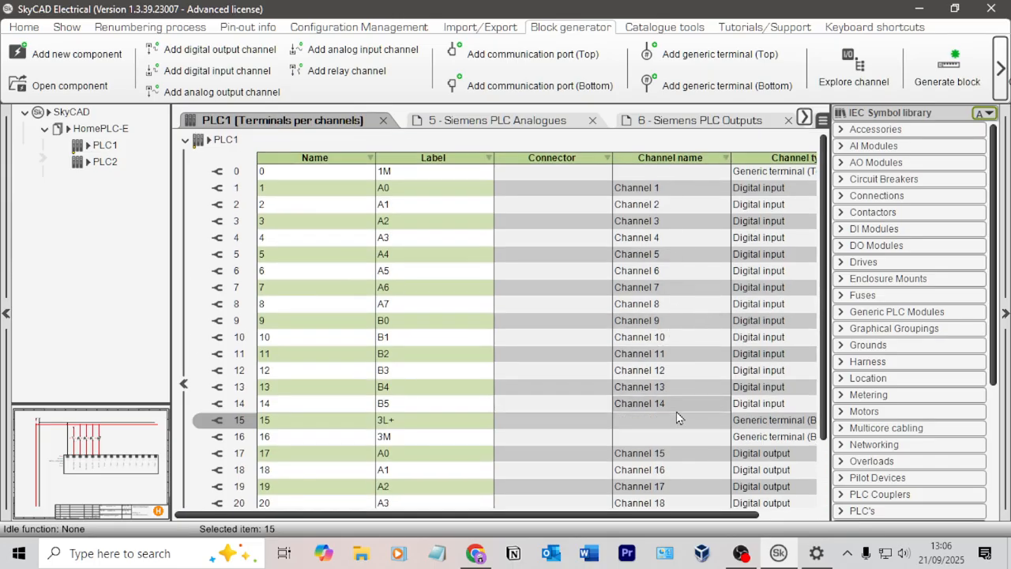
{"action": "scroll", "coordinate": [657, 336], "scroll_direction": "down", "scroll_amount": 3}
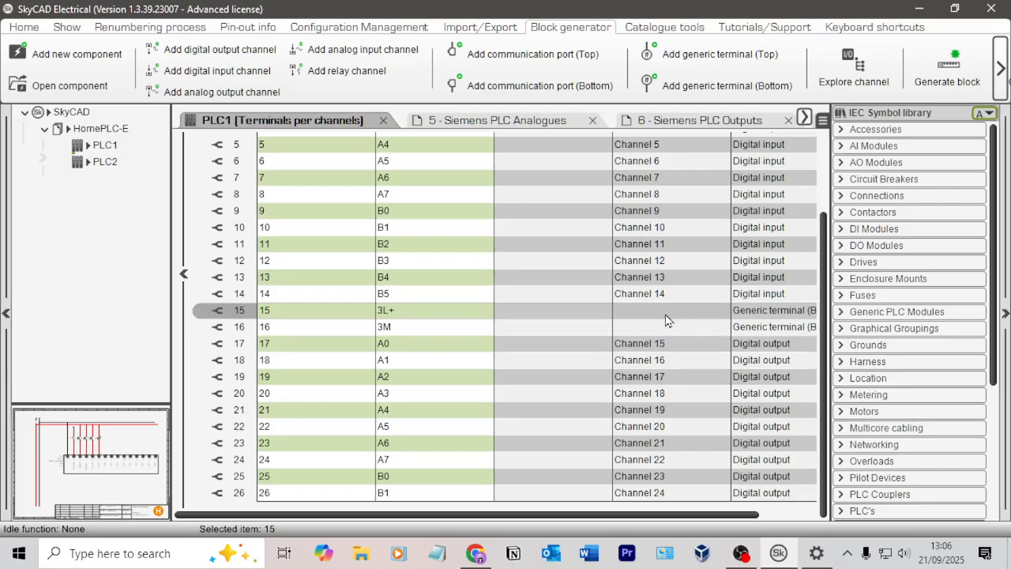
{"action": "scroll", "coordinate": [573, 314], "scroll_direction": "up", "scroll_amount": 3}
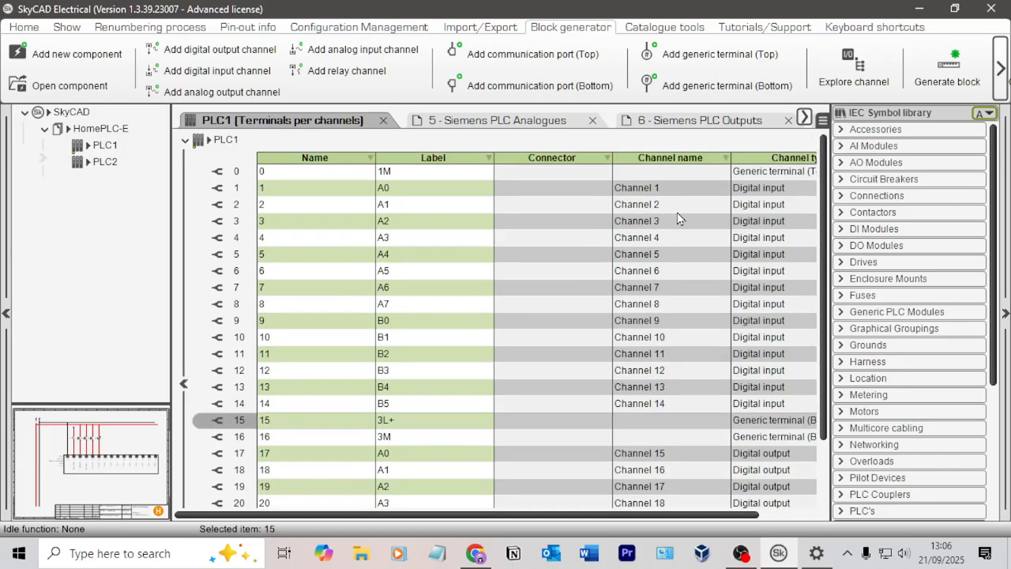
{"action": "scroll", "coordinate": [582, 331], "scroll_direction": "down", "scroll_amount": 3}
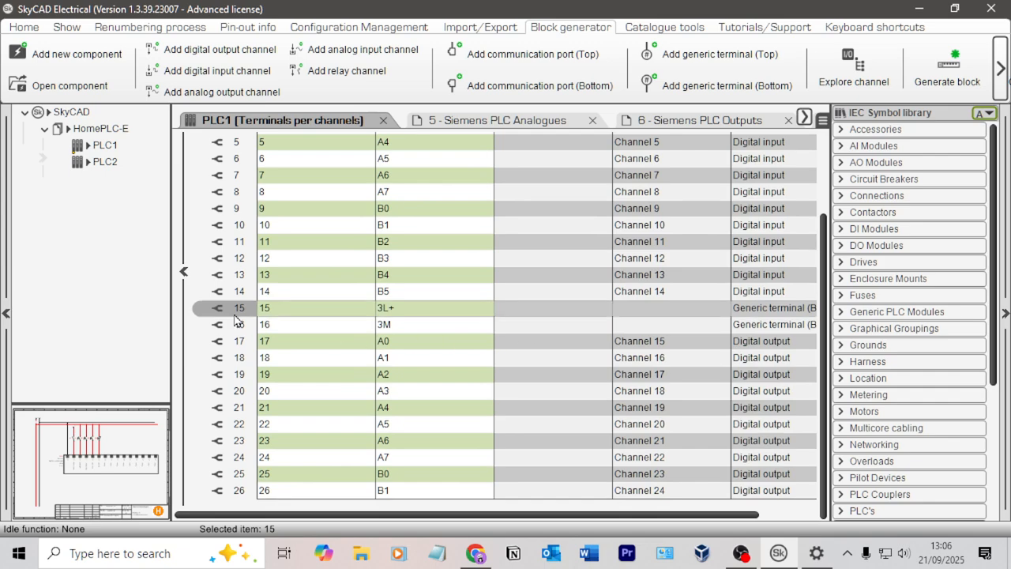
{"action": "left_click", "coordinate": [235, 492], "text": "shift"}
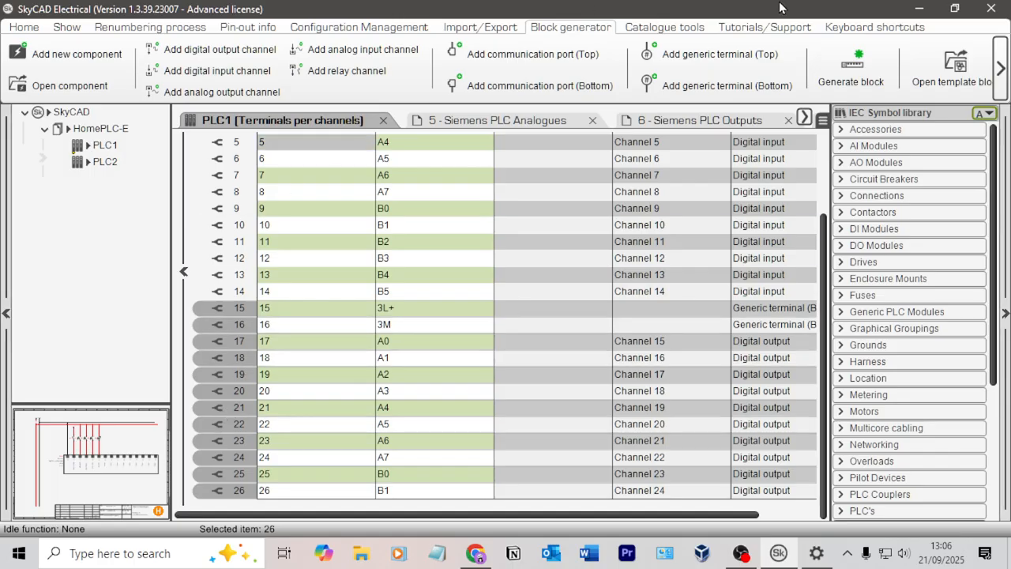
{"action": "left_click", "coordinate": [873, 73]}
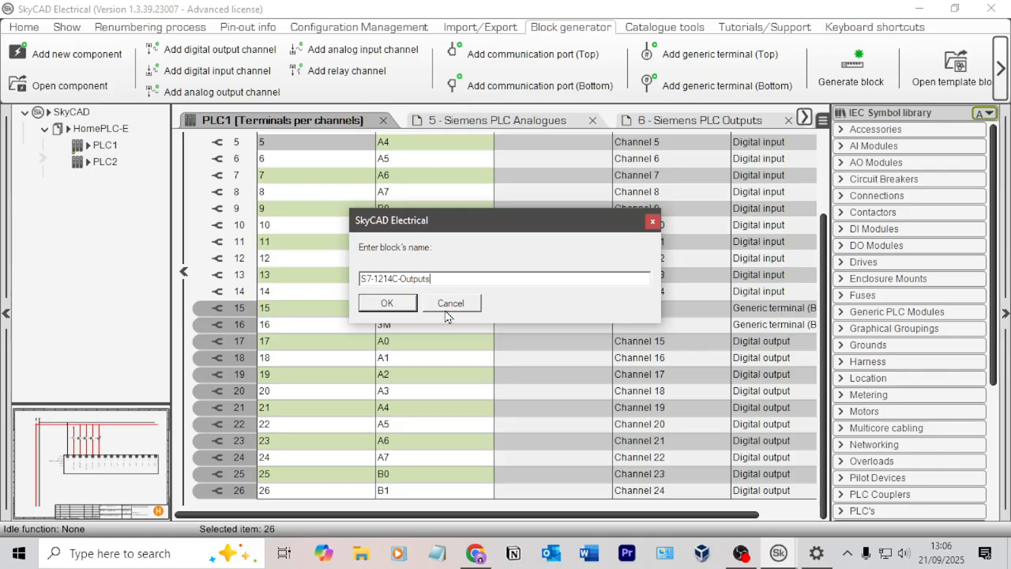
{"action": "left_click", "coordinate": [386, 305]}
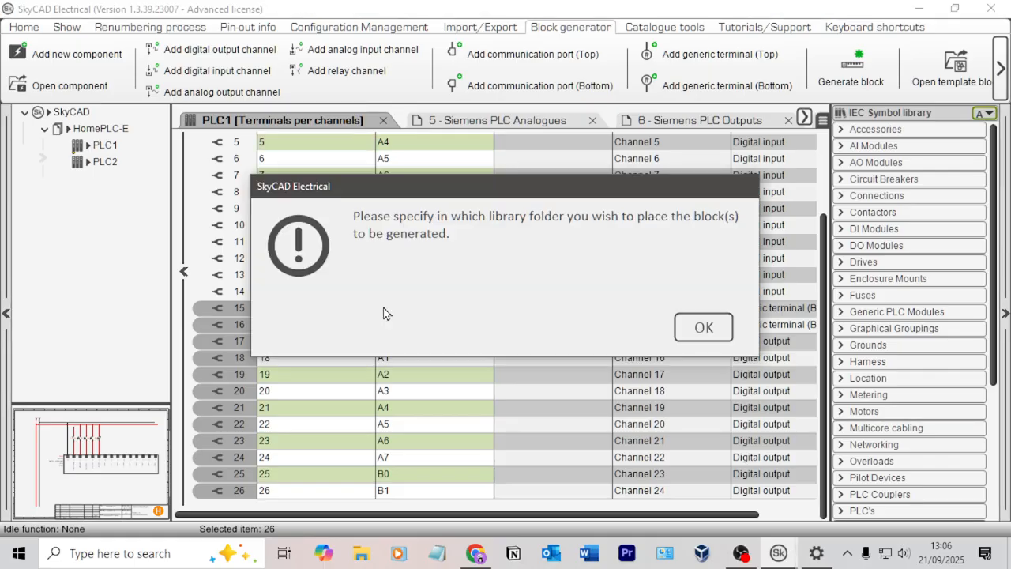
{"action": "left_click", "coordinate": [704, 327]}
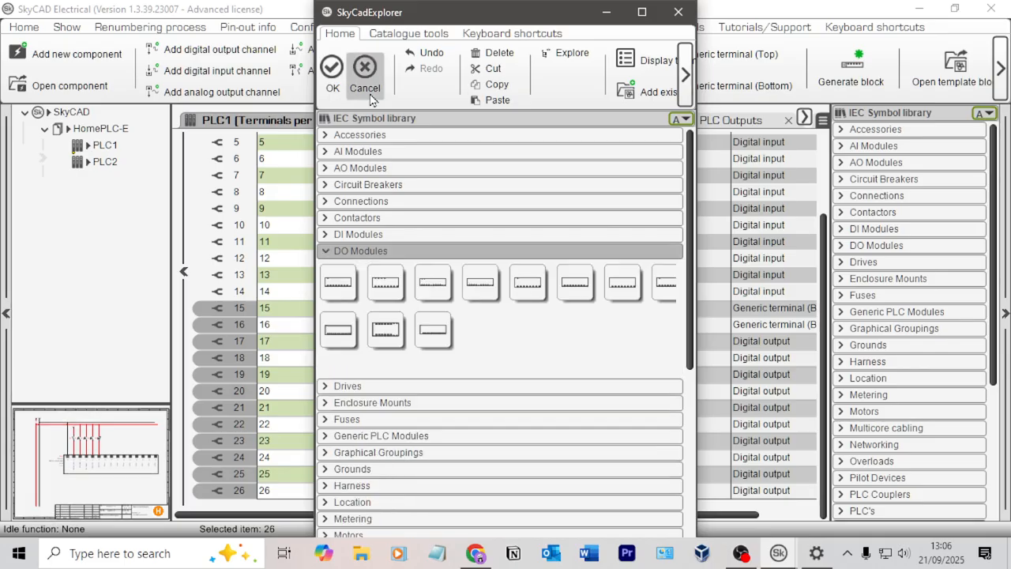
{"action": "left_click", "coordinate": [353, 79]}
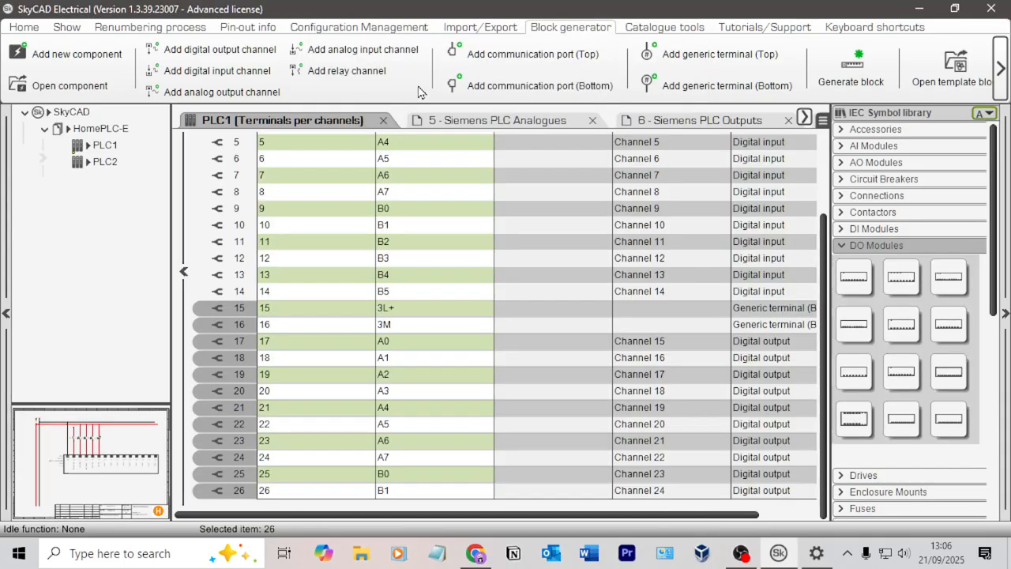
{"action": "left_click", "coordinate": [703, 326]}
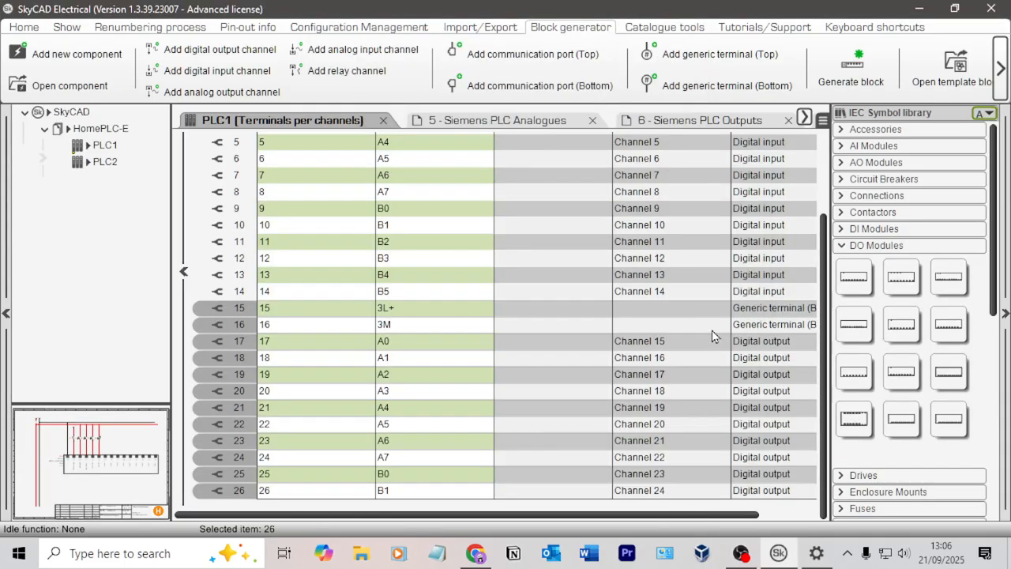
{"action": "left_click", "coordinate": [639, 329]}
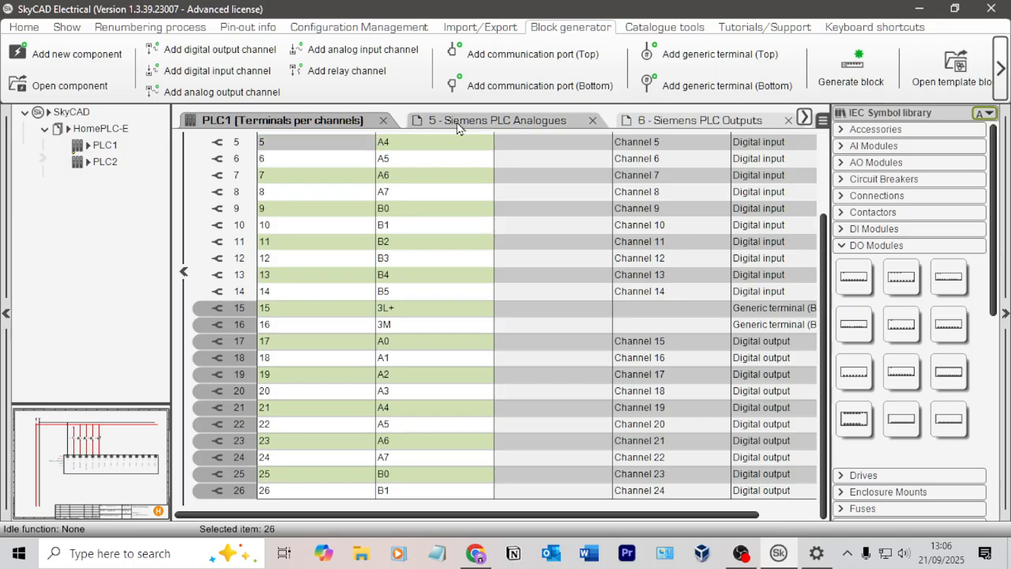
Close the Siemens PLC Analogues sheet and place the S7-1214C-Outputs block in the middle of the Siemens PLC Outputs sheet
{"action": "left_click", "coordinate": [705, 123]}
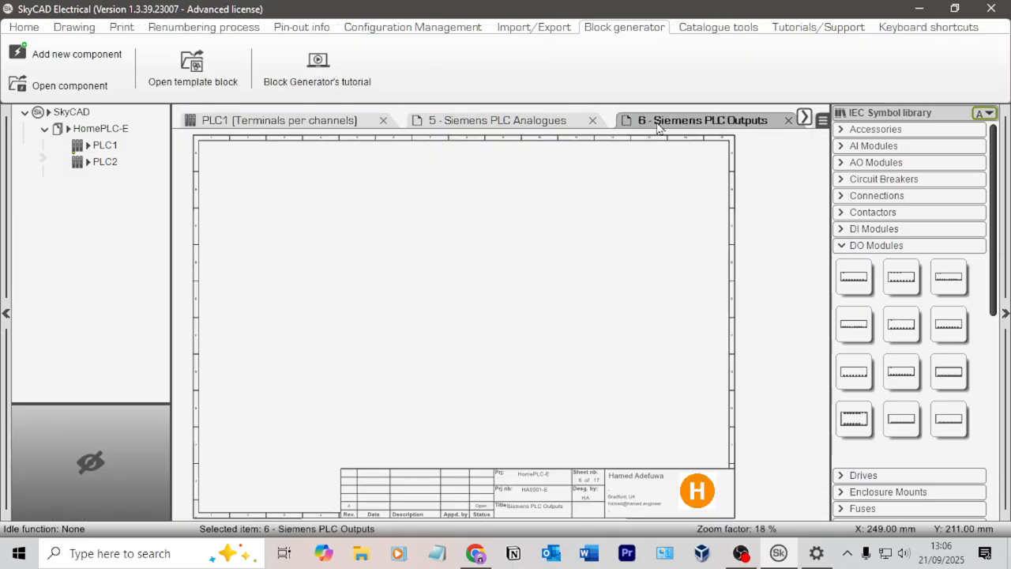
{"action": "left_click", "coordinate": [593, 121]}
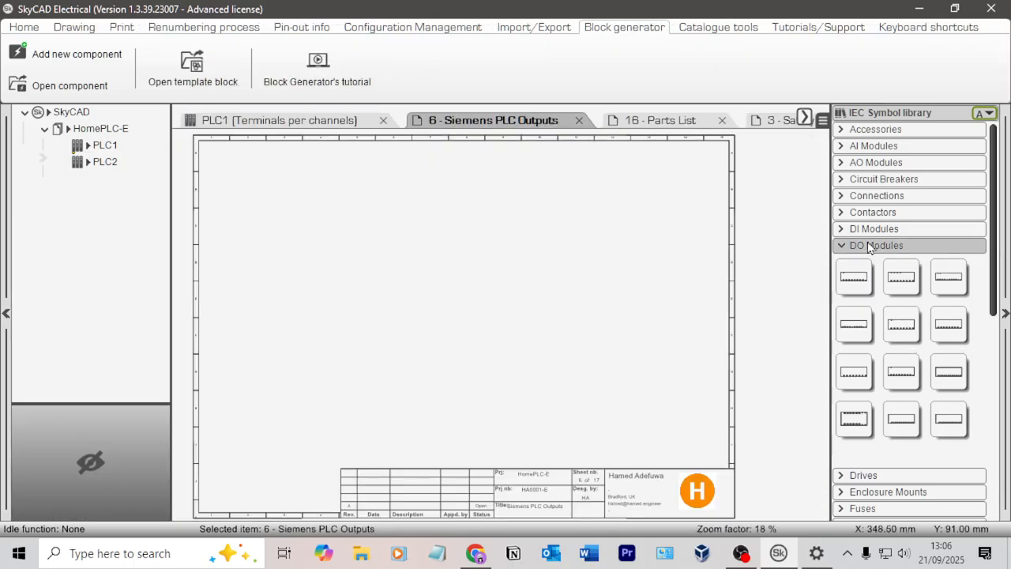
{"action": "left_click", "coordinate": [961, 436]}
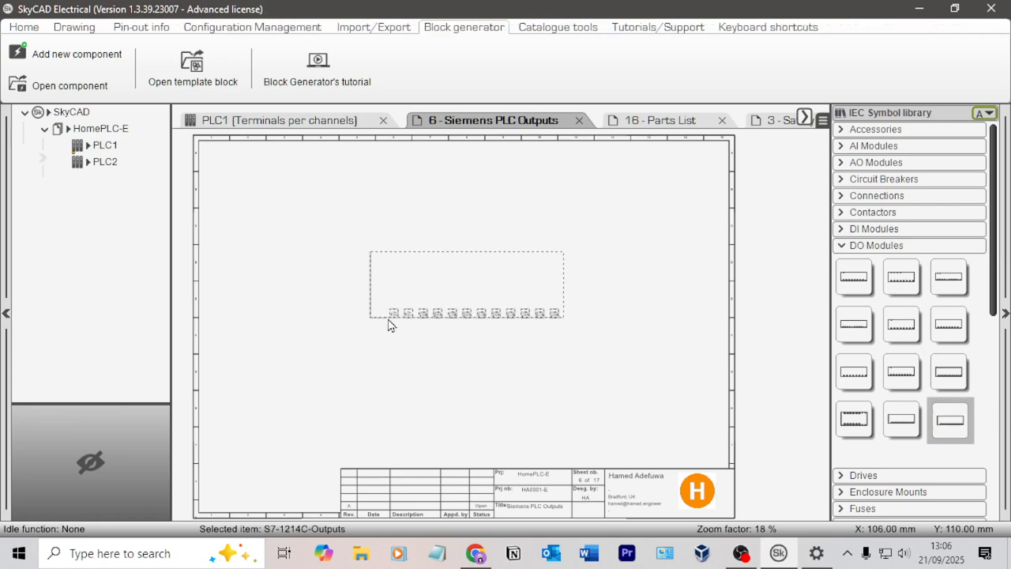
{"action": "left_click", "coordinate": [508, 310]}
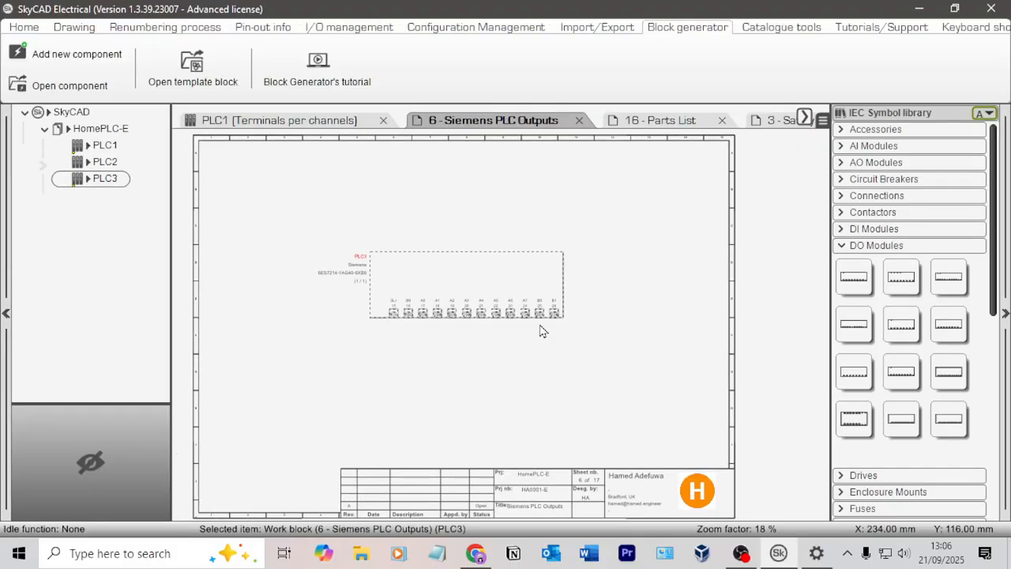
{"action": "left_click", "coordinate": [441, 345]}
Delete the terminal numbers 15 to 26 from the PLC3 outputs block, keeping the 3L+ to B1 labels
{"action": "scroll", "coordinate": [377, 332], "scroll_direction": "up", "scroll_amount": 3}
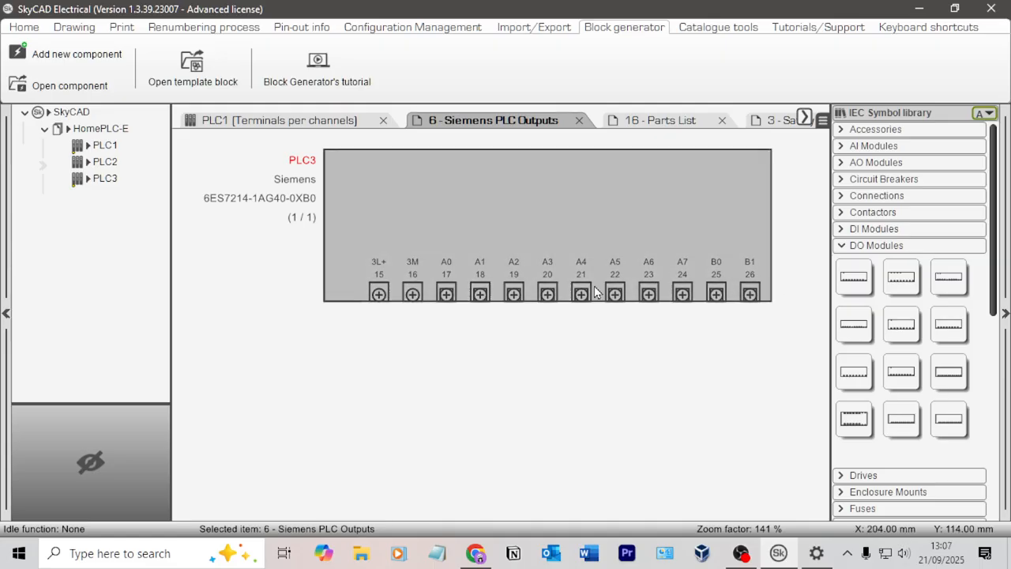
{"action": "left_click", "coordinate": [379, 274]}
{"action": "left_click", "coordinate": [412, 274]}
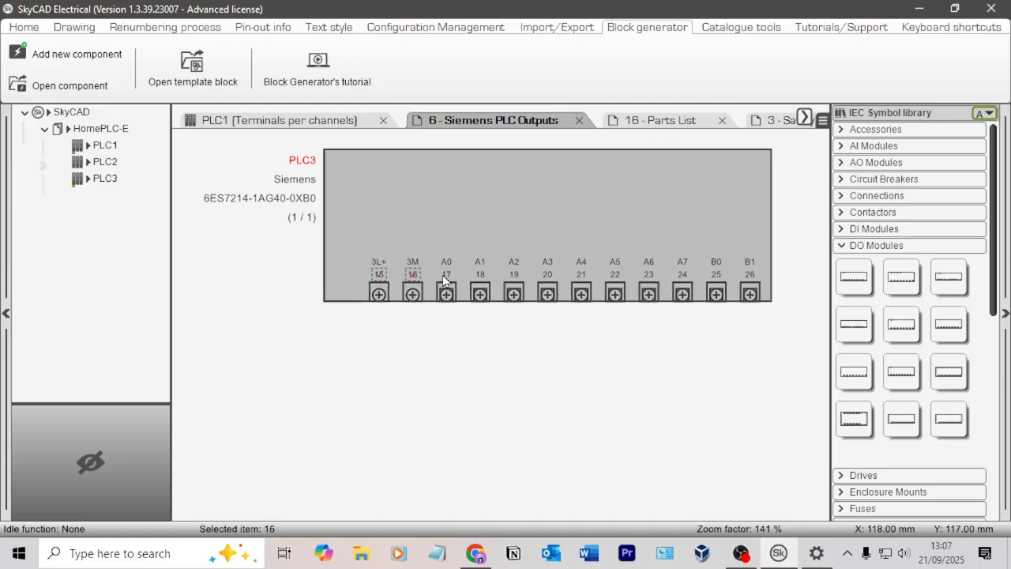
{"action": "left_click", "coordinate": [446, 274]}
{"action": "left_click", "coordinate": [480, 275]}
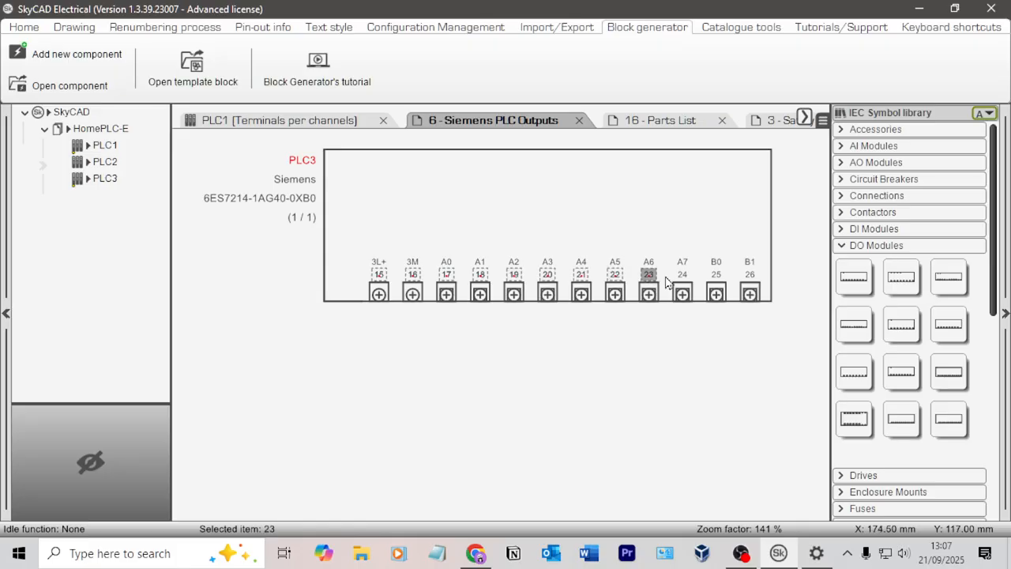
{"action": "left_click", "coordinate": [683, 274]}
{"action": "left_click", "coordinate": [716, 274]}
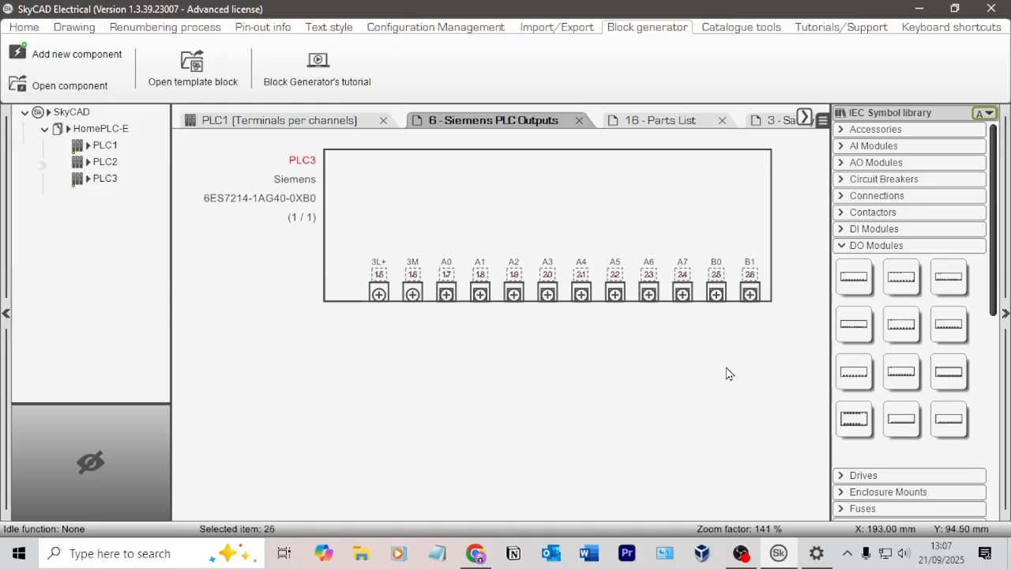
{"action": "key", "text": "Delete"}
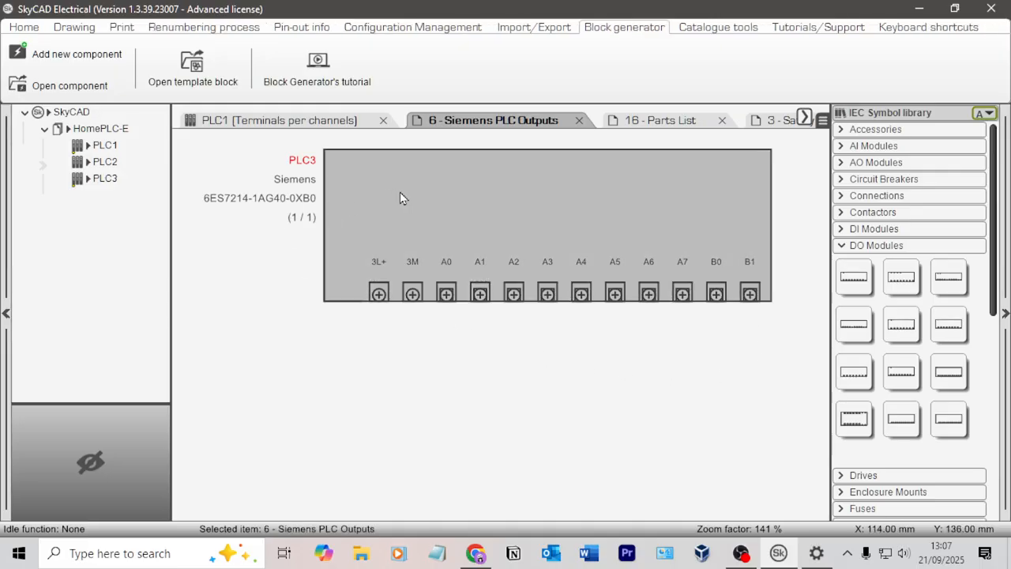
{"action": "scroll", "coordinate": [336, 218], "scroll_direction": "down", "scroll_amount": 5}
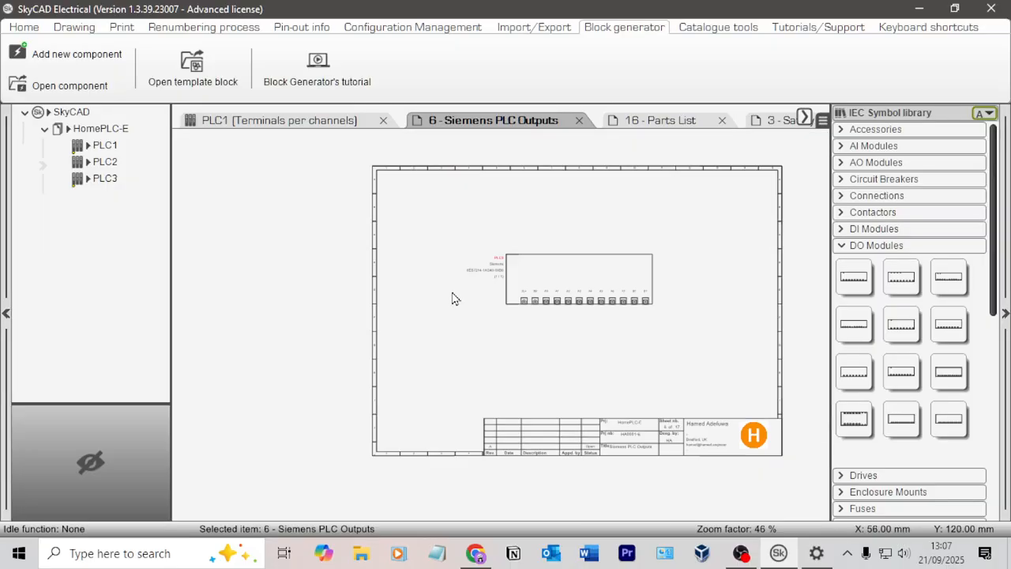
Link the PLC3 outputs block on the Siemens PLC Outputs sheet with PLC1
{"action": "left_click", "coordinate": [101, 128]}
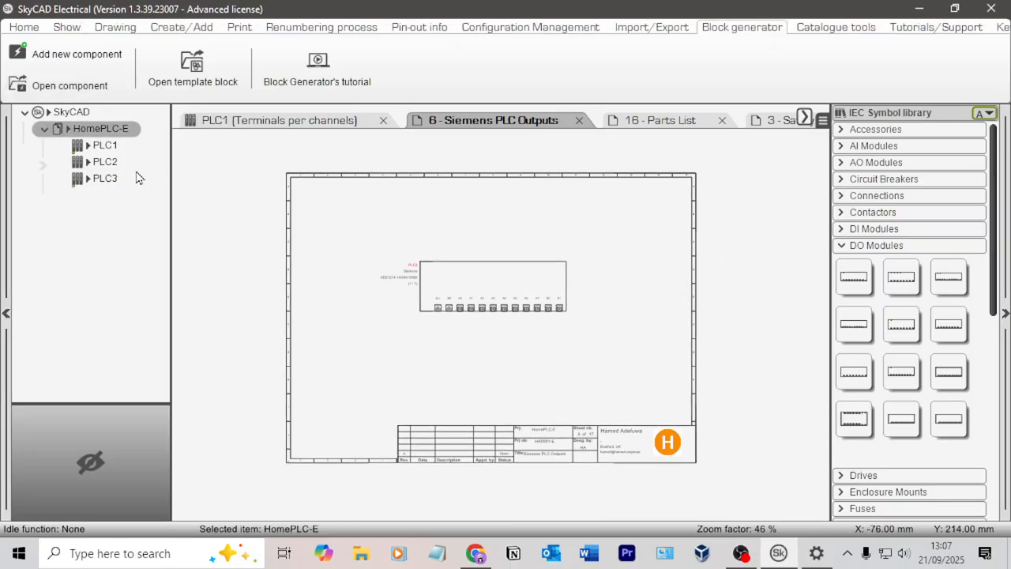
{"action": "scroll", "coordinate": [472, 222], "scroll_direction": "up", "scroll_amount": 1}
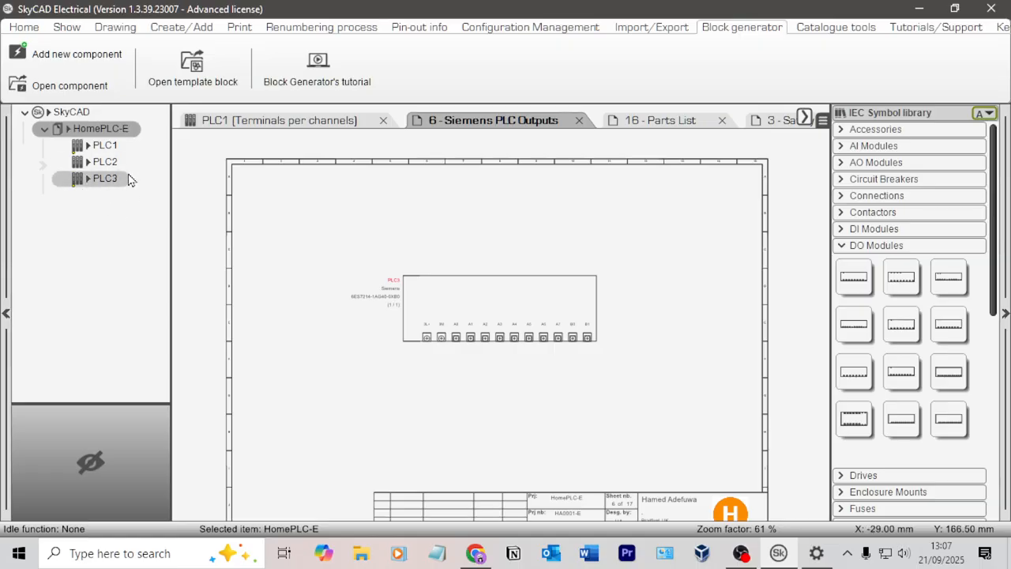
{"action": "left_click", "coordinate": [486, 296]}
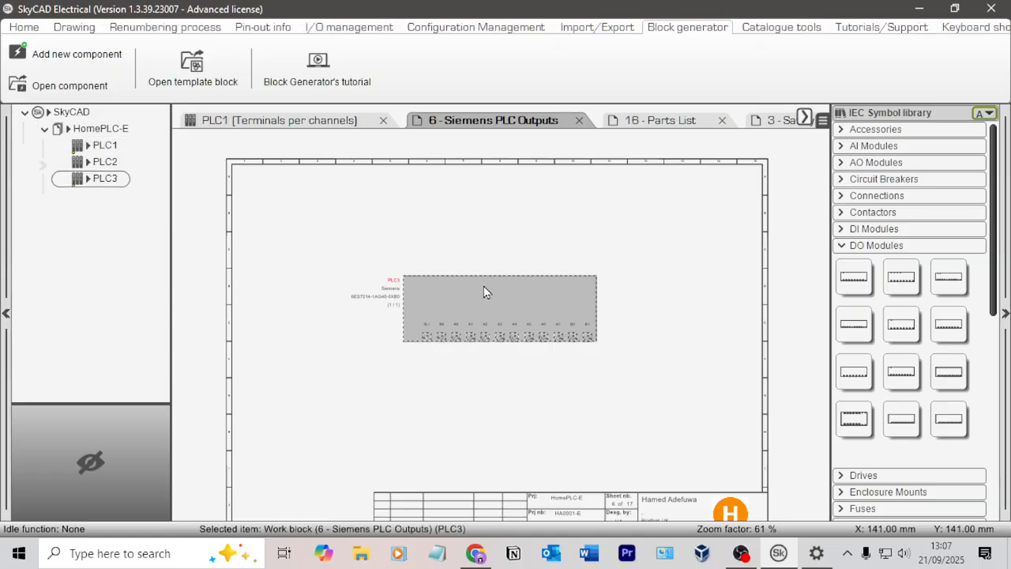
{"action": "left_click", "coordinate": [26, 27]}
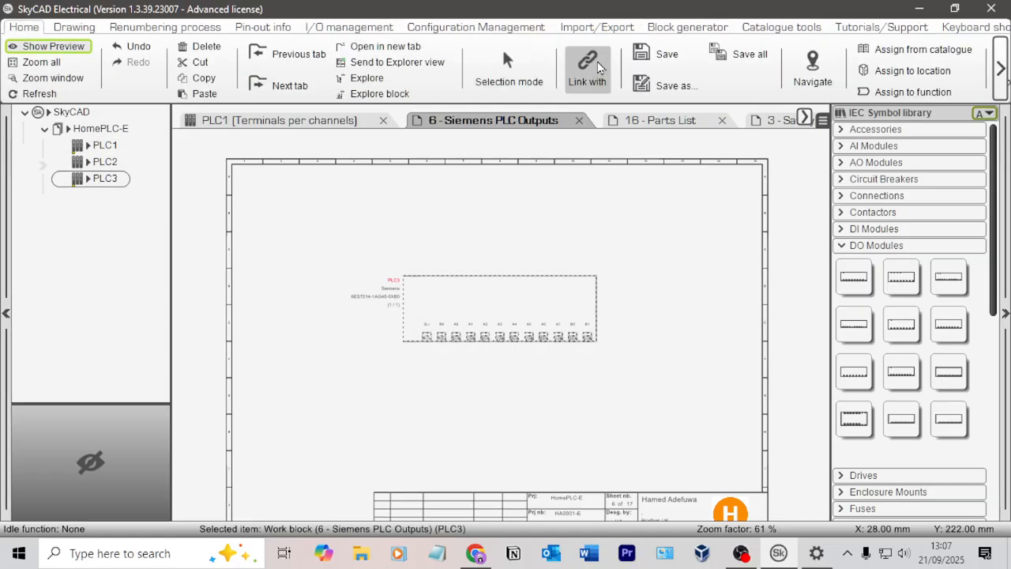
{"action": "left_click", "coordinate": [587, 67]}
{"action": "left_click", "coordinate": [111, 150]}
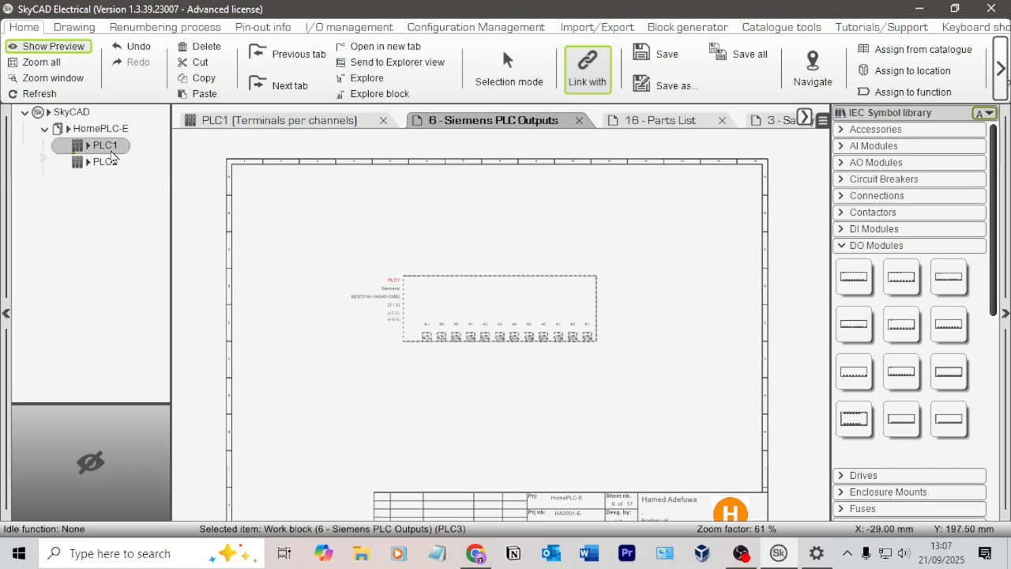
{"action": "scroll", "coordinate": [411, 234], "scroll_direction": "up", "scroll_amount": 4}
{"action": "left_click", "coordinate": [472, 256]}
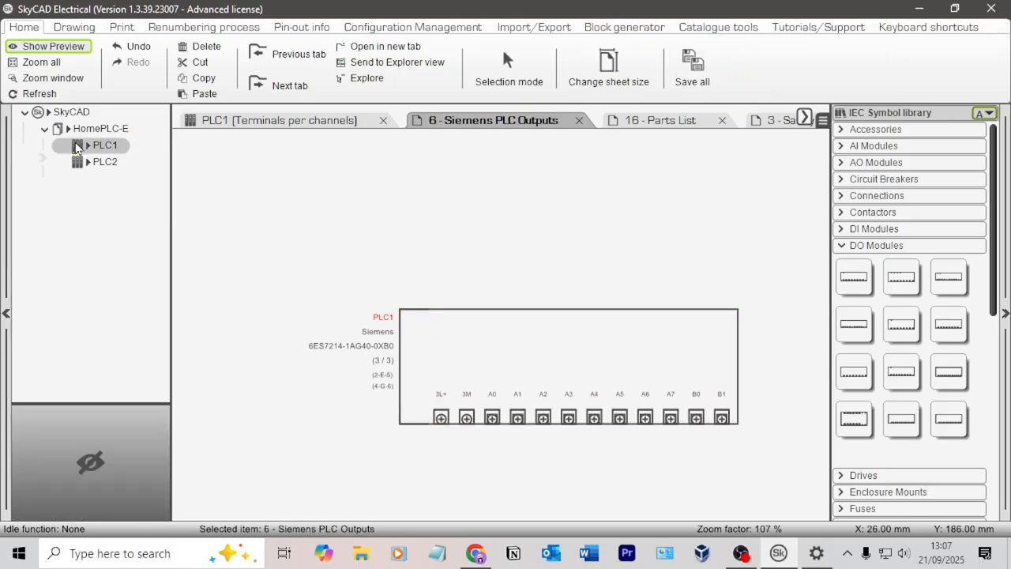
List HomePLC-E's sheets and examine the Siemens PLC Inputs and Power Distribution sheets for PLC1's supply wiring
{"action": "left_click", "coordinate": [107, 135]}
{"action": "left_click", "coordinate": [67, 27]}
{"action": "left_click", "coordinate": [40, 49]}
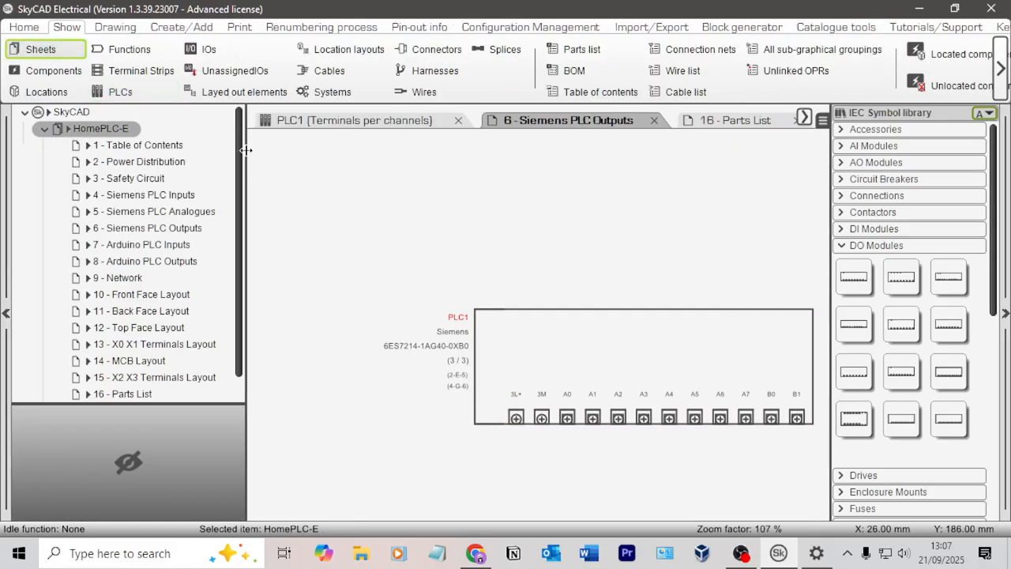
{"action": "scroll", "coordinate": [599, 240], "scroll_direction": "down", "scroll_amount": 3}
{"action": "middle_click_drag", "start_coordinate": [620, 245], "coordinate": [534, 227]}
{"action": "scroll", "coordinate": [537, 230], "scroll_direction": "up", "scroll_amount": 3}
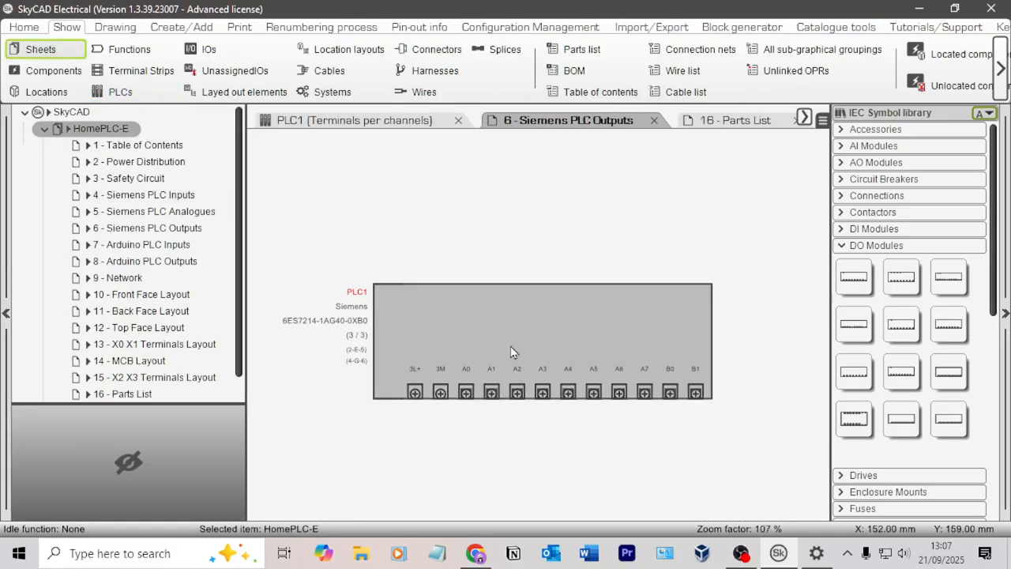
{"action": "double_click", "coordinate": [187, 196]}
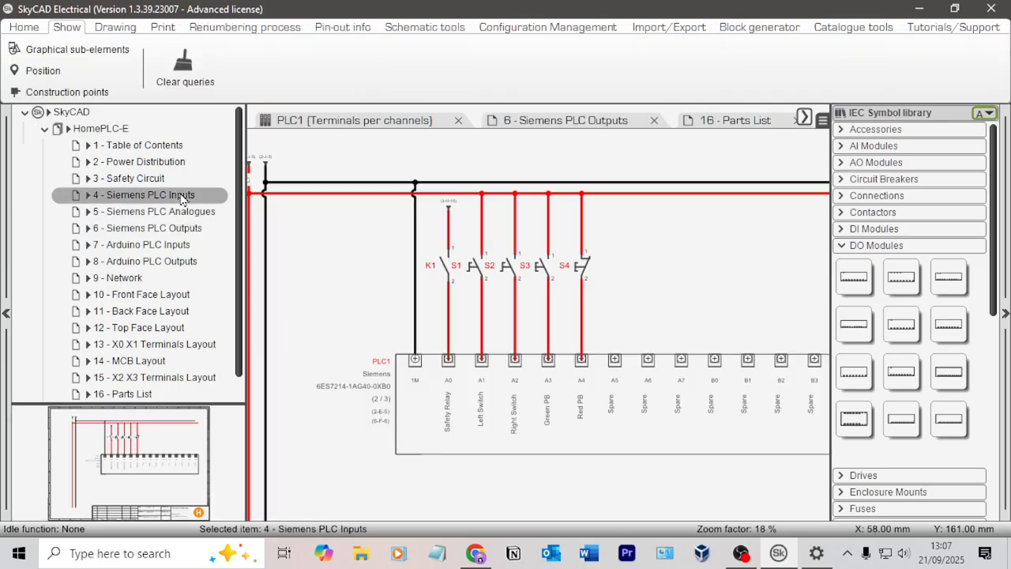
{"action": "double_click", "coordinate": [166, 162]}
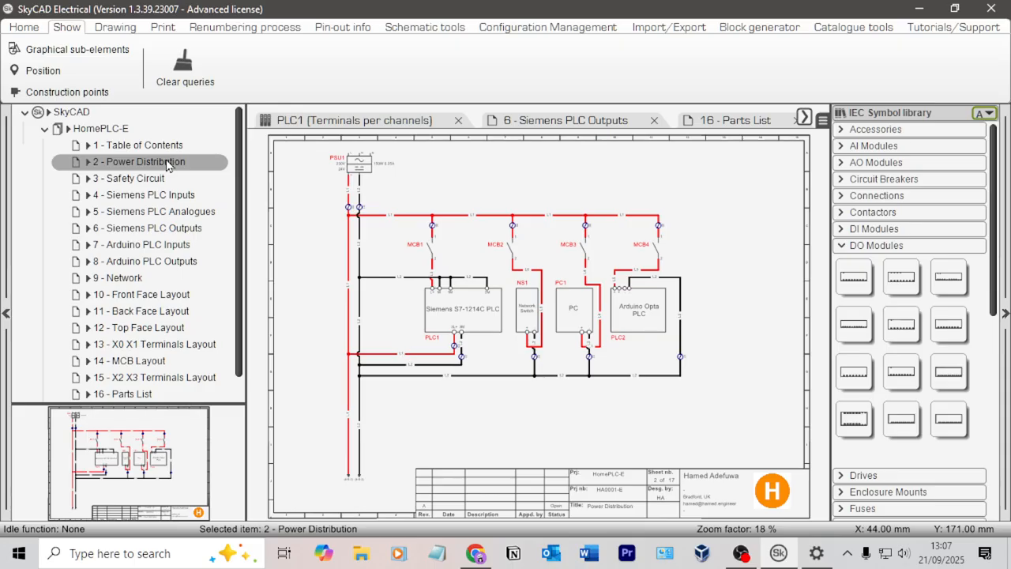
{"action": "scroll", "coordinate": [508, 312], "scroll_direction": "up", "scroll_amount": 5}
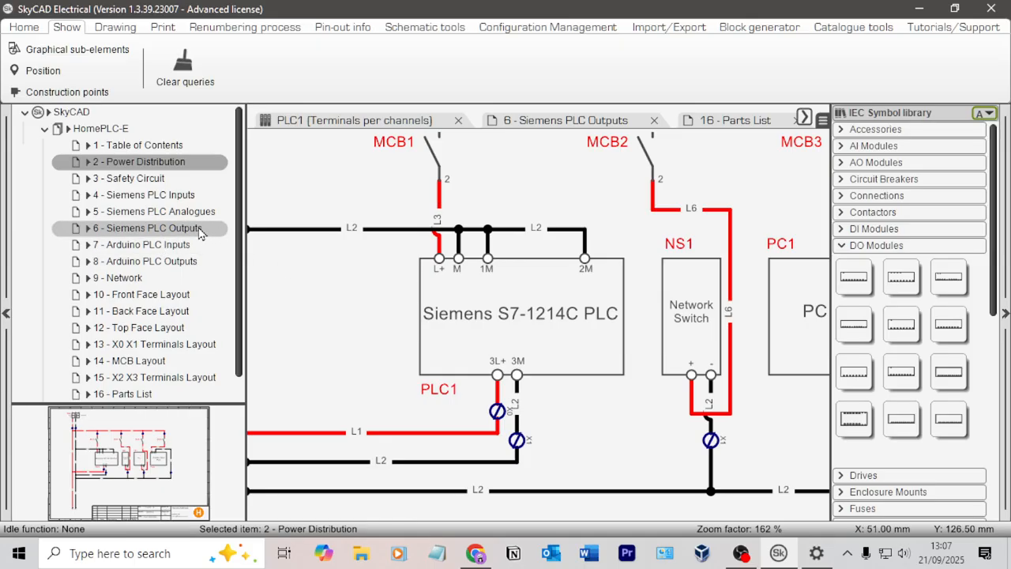
{"action": "scroll", "coordinate": [304, 294], "scroll_direction": "down", "scroll_amount": 3}
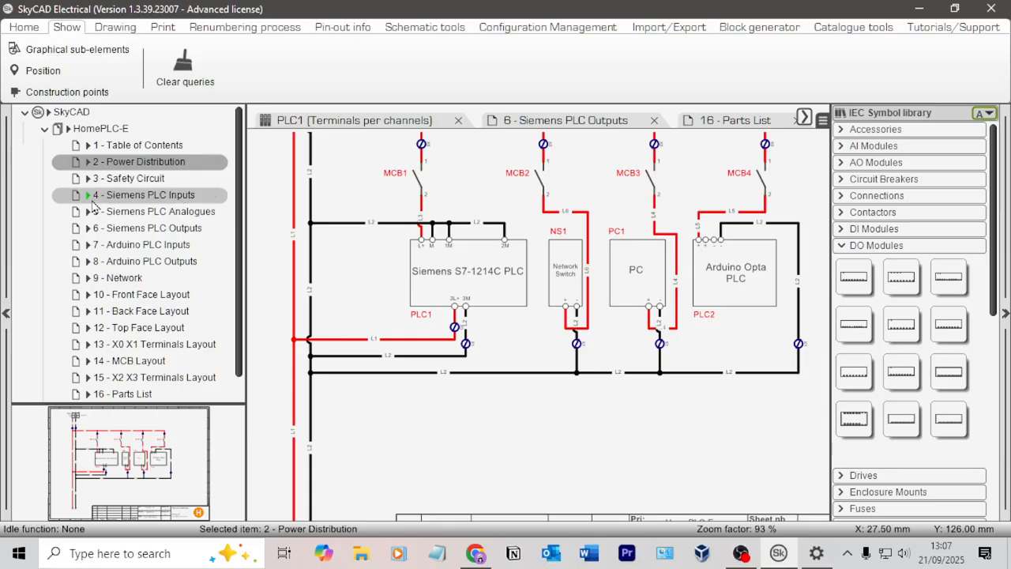
Move the Siemens PLC Analogues sheet below Siemens PLC Outputs and renumber the project's sheets
{"action": "left_click", "coordinate": [180, 218]}
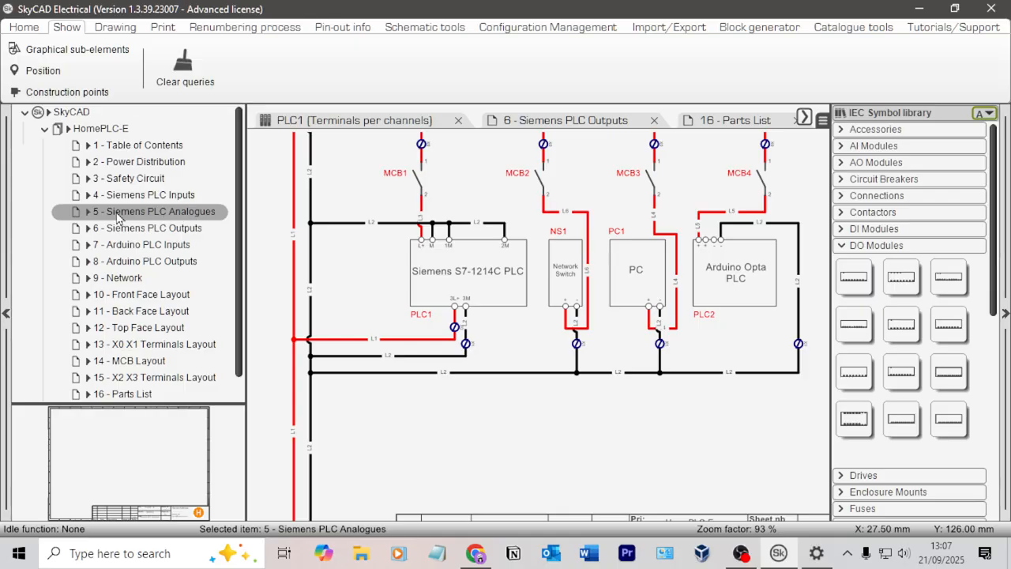
{"action": "left_click_drag", "start_coordinate": [158, 208], "coordinate": [136, 219]}
{"action": "left_click", "coordinate": [139, 196]}
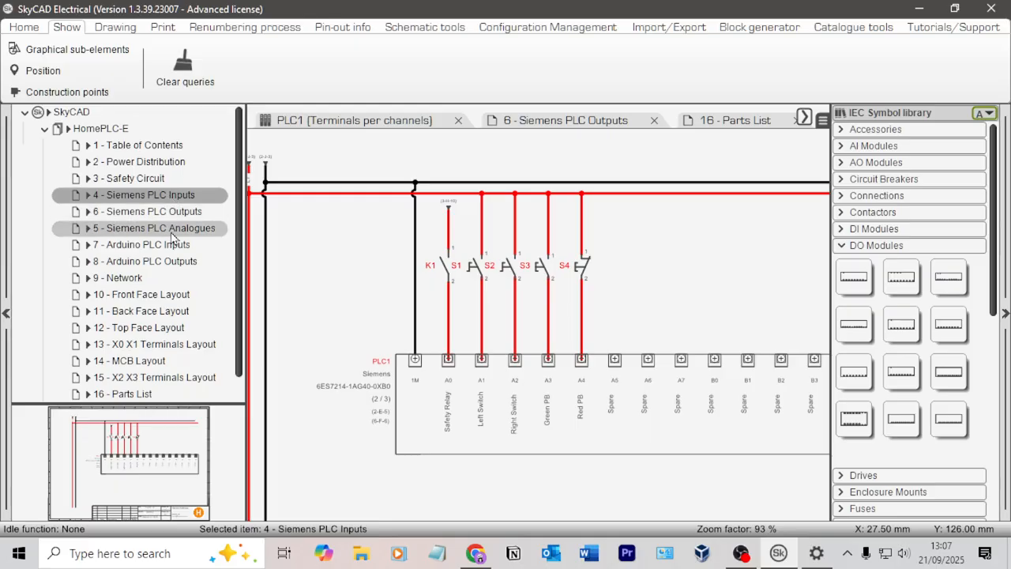
{"action": "left_click", "coordinate": [100, 128]}
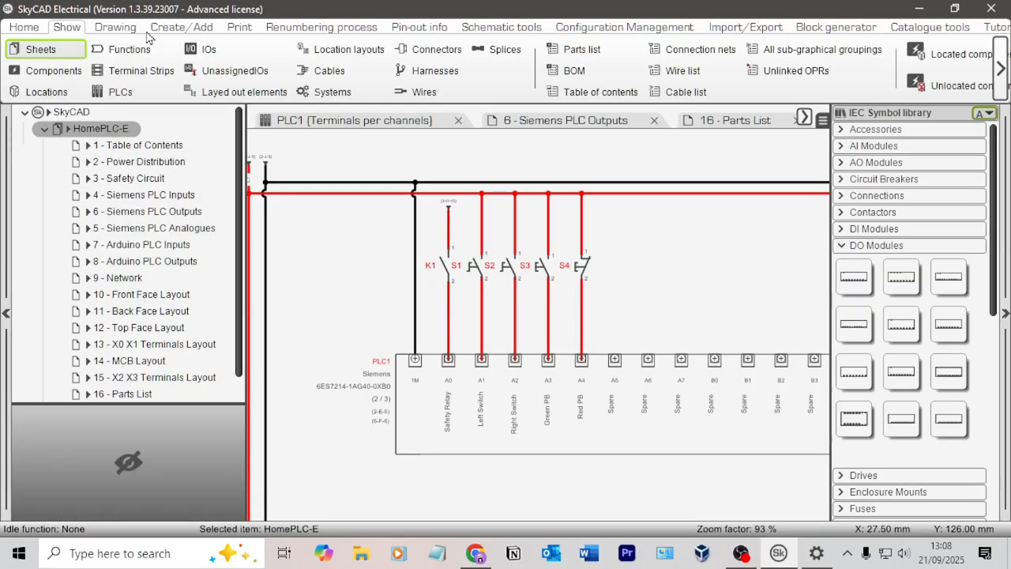
{"action": "left_click", "coordinate": [291, 28]}
{"action": "left_click", "coordinate": [154, 69]}
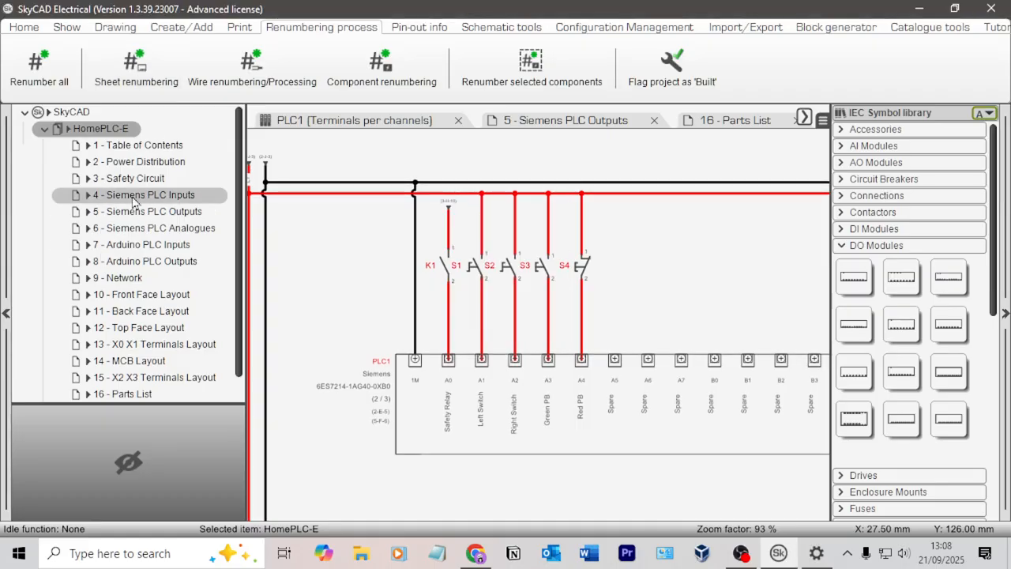
Copy the red and black supply lines from the Siemens PLC Inputs sheet to Siemens PLC Outputs and delete their horizontal branches
{"action": "scroll", "coordinate": [264, 206], "scroll_direction": "down", "scroll_amount": 3}
{"action": "middle_click_drag", "start_coordinate": [331, 235], "coordinate": [400, 203]}
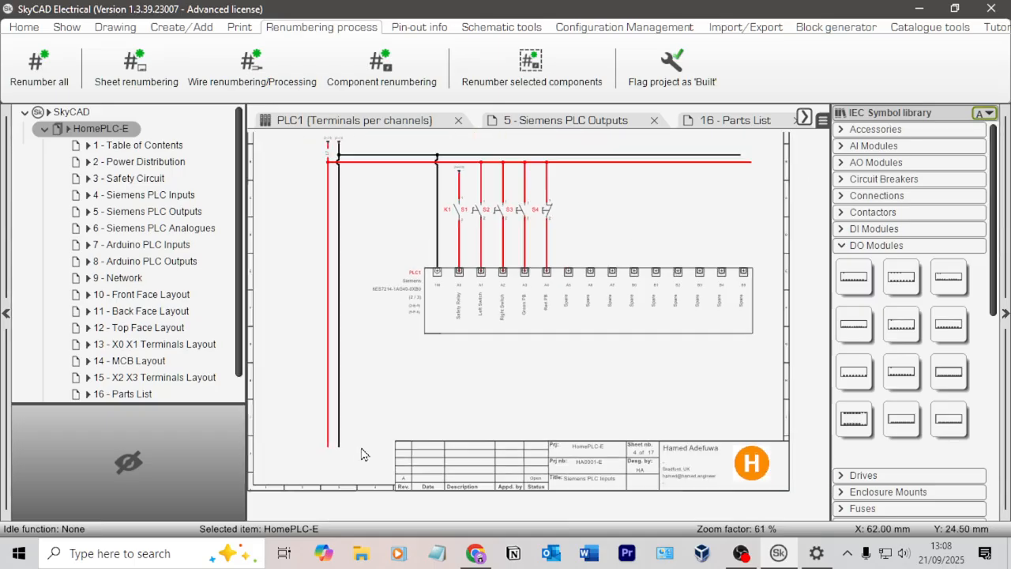
{"action": "middle_click_drag", "start_coordinate": [363, 402], "coordinate": [354, 434]}
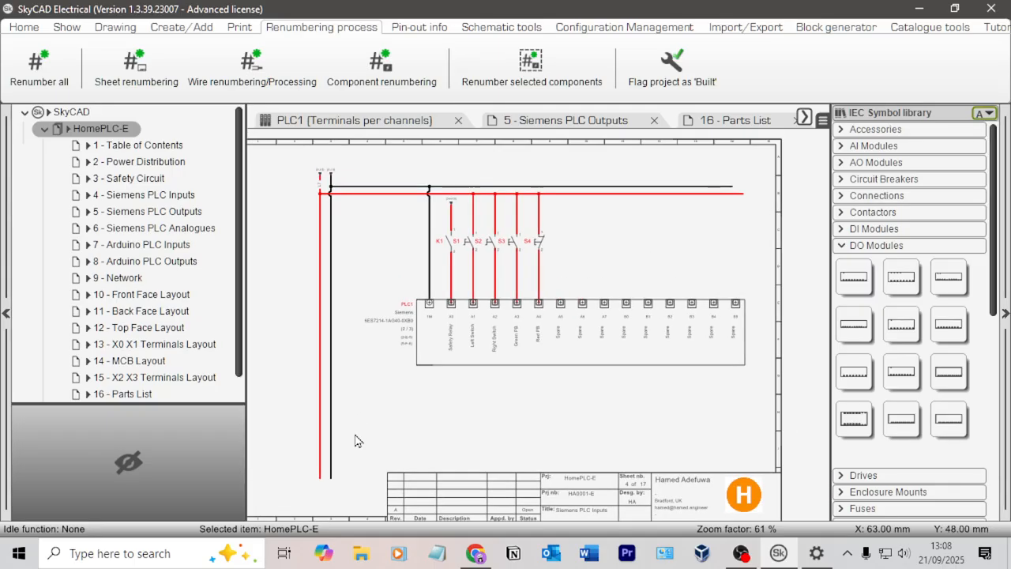
{"action": "left_click", "coordinate": [313, 179]}
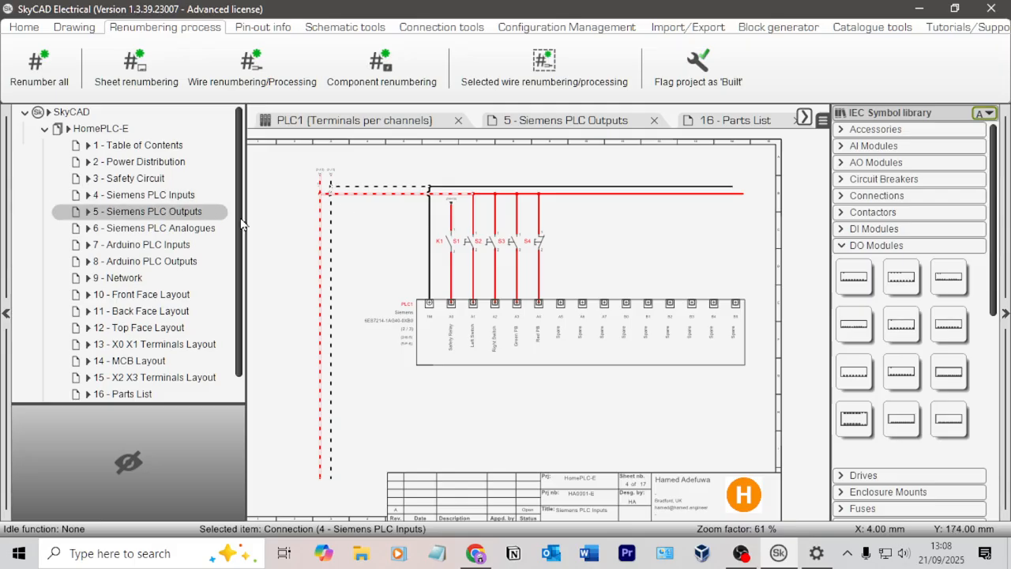
{"action": "left_click", "coordinate": [362, 226]}
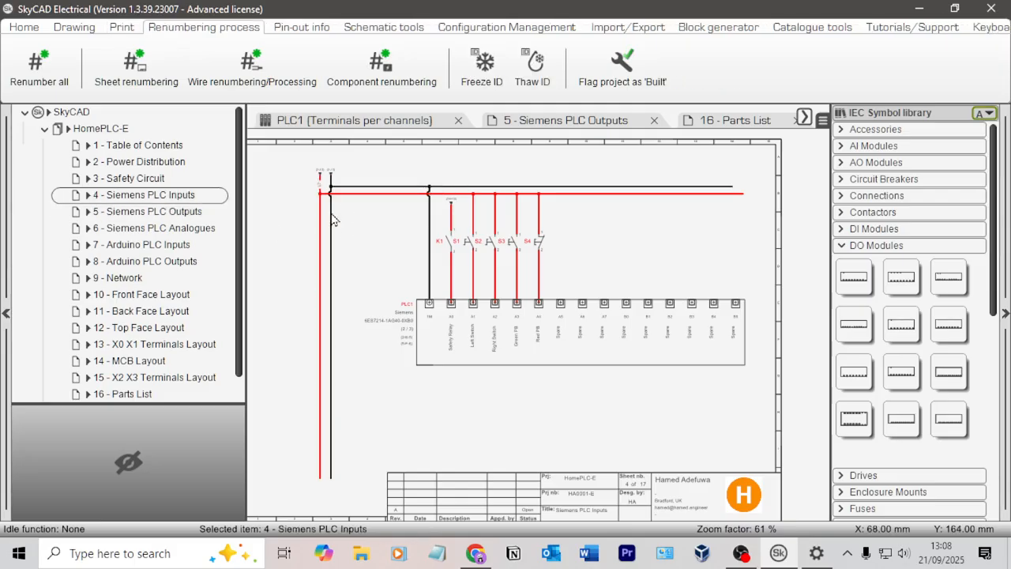
{"action": "left_click", "coordinate": [176, 215]}
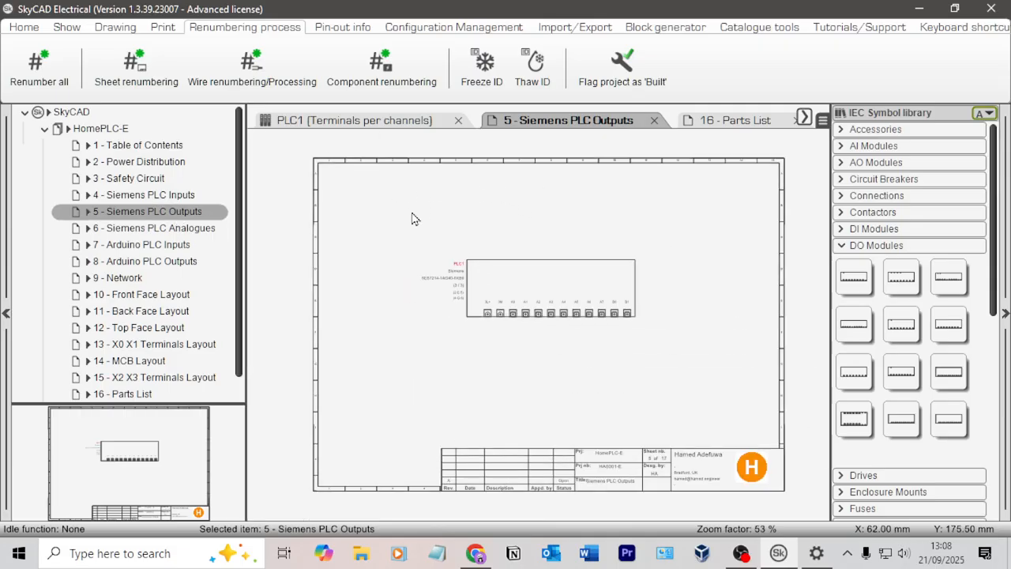
{"action": "left_click", "coordinate": [347, 203]}
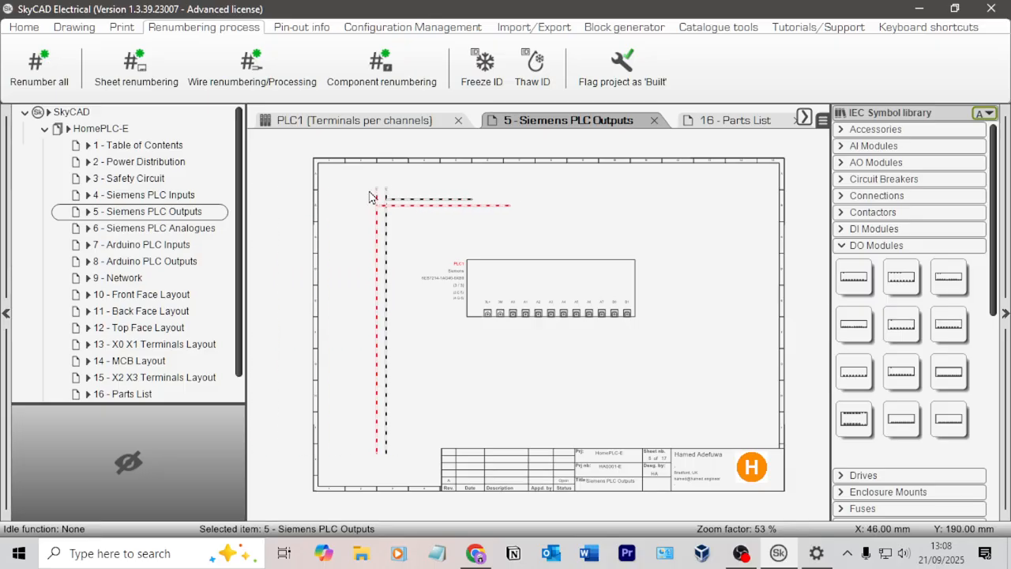
{"action": "left_click", "coordinate": [360, 196]}
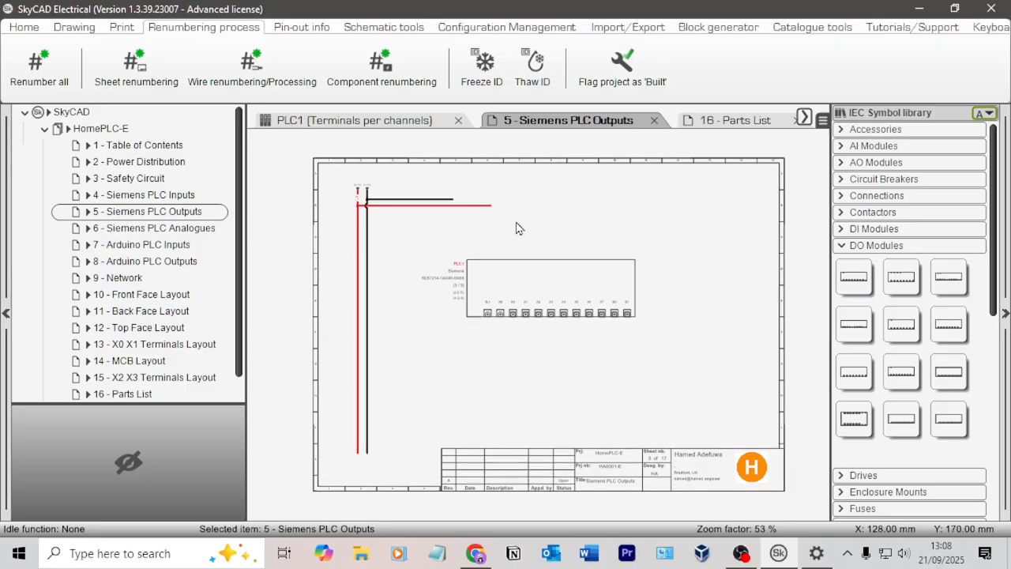
{"action": "left_click_drag", "start_coordinate": [516, 222], "coordinate": [402, 189]}
{"action": "key", "text": "Delete"}
Delete the off-page references at the upper ends of both copied supply lines on the Siemens PLC Outputs sheet
{"action": "scroll", "coordinate": [453, 237], "scroll_direction": "up", "scroll_amount": 5}
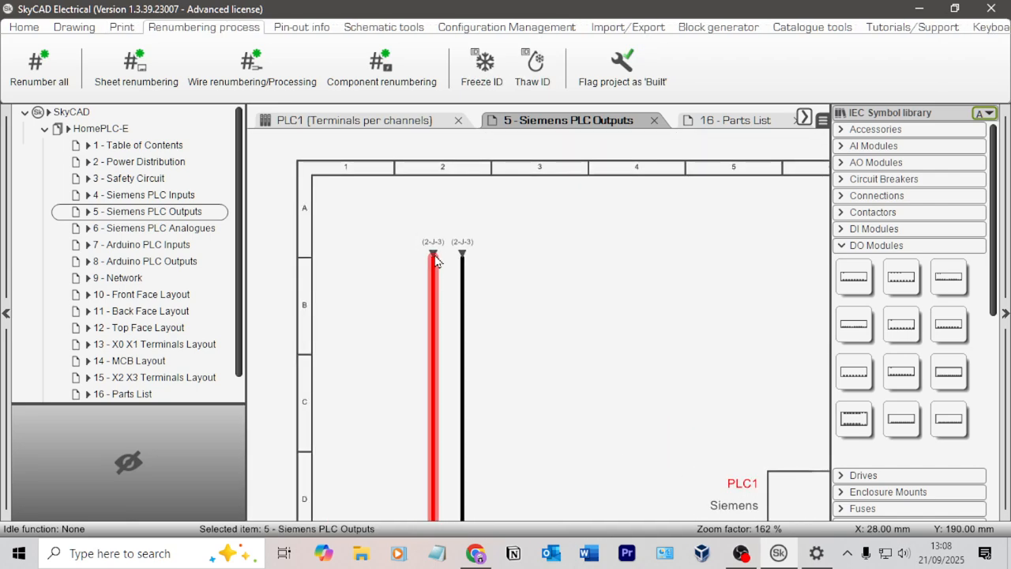
{"action": "left_click", "coordinate": [439, 258]}
{"action": "left_click", "coordinate": [438, 258]}
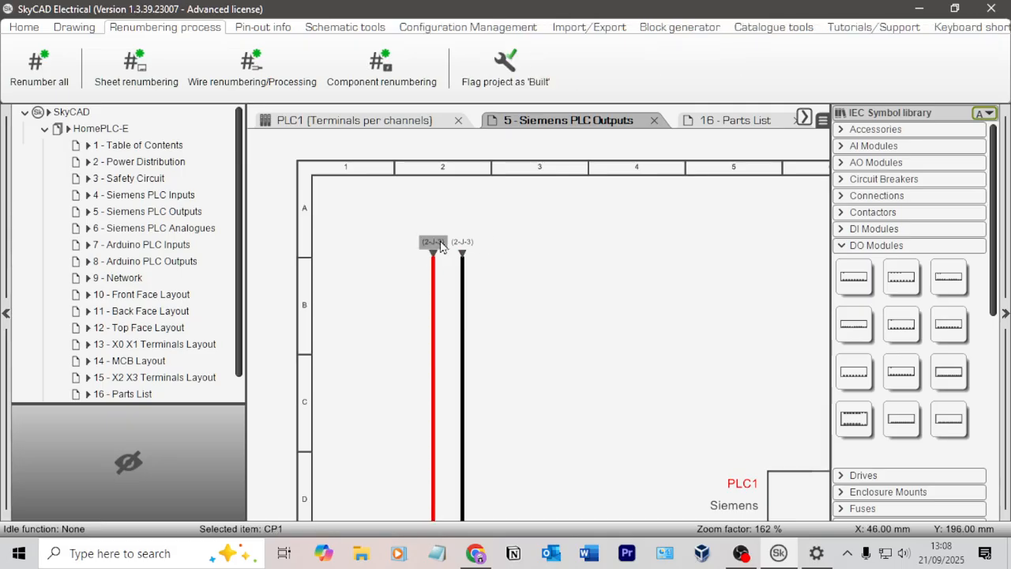
{"action": "left_click", "coordinate": [434, 242]}
{"action": "key", "text": "Delete"}
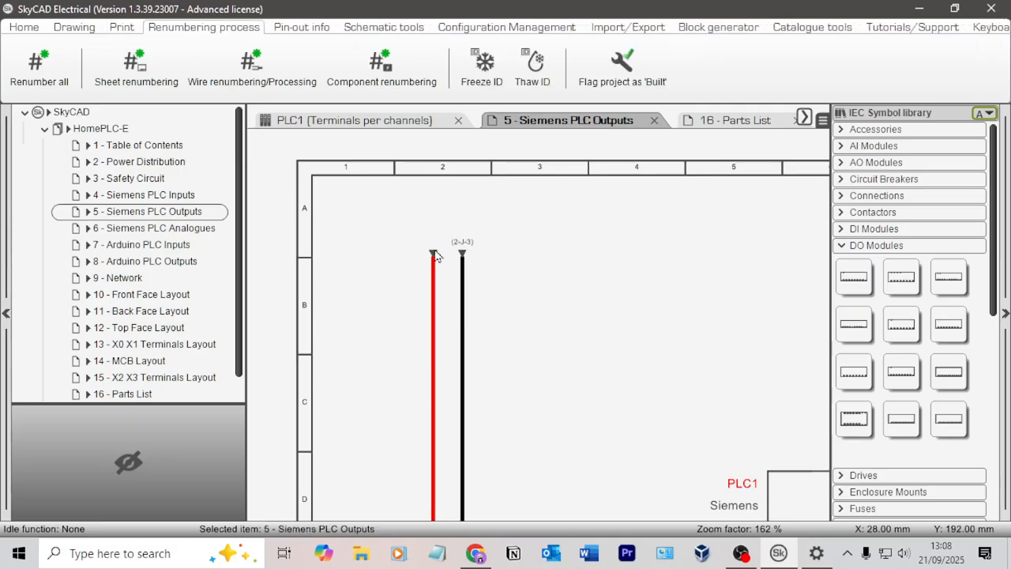
{"action": "left_click", "coordinate": [435, 254]}
{"action": "key", "text": "Delete"}
{"action": "left_click", "coordinate": [462, 254]}
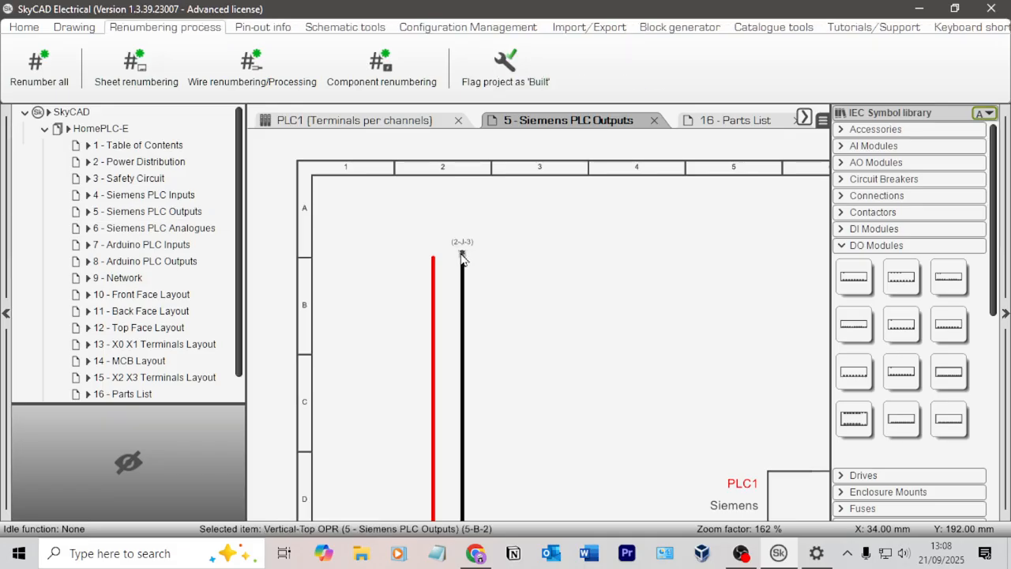
{"action": "key", "text": "Delete"}
{"action": "scroll", "coordinate": [501, 278], "scroll_direction": "down", "scroll_amount": 5}
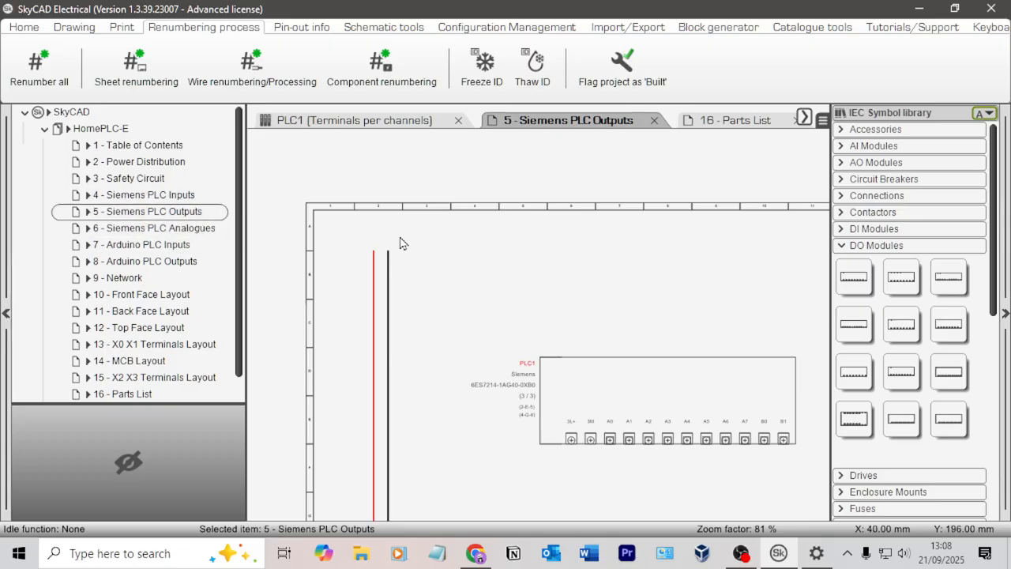
{"action": "left_click", "coordinate": [371, 253]}
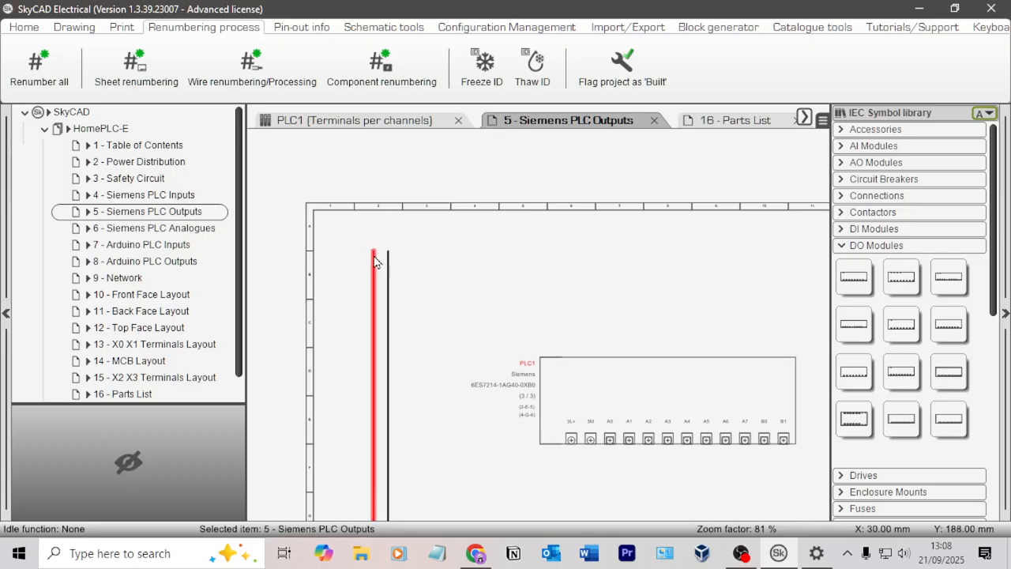
Link the red and black supply lines' upper ends on Siemens PLC Outputs to their lower ends on Siemens PLC Inputs with off-page references
{"action": "left_click", "coordinate": [25, 27]}
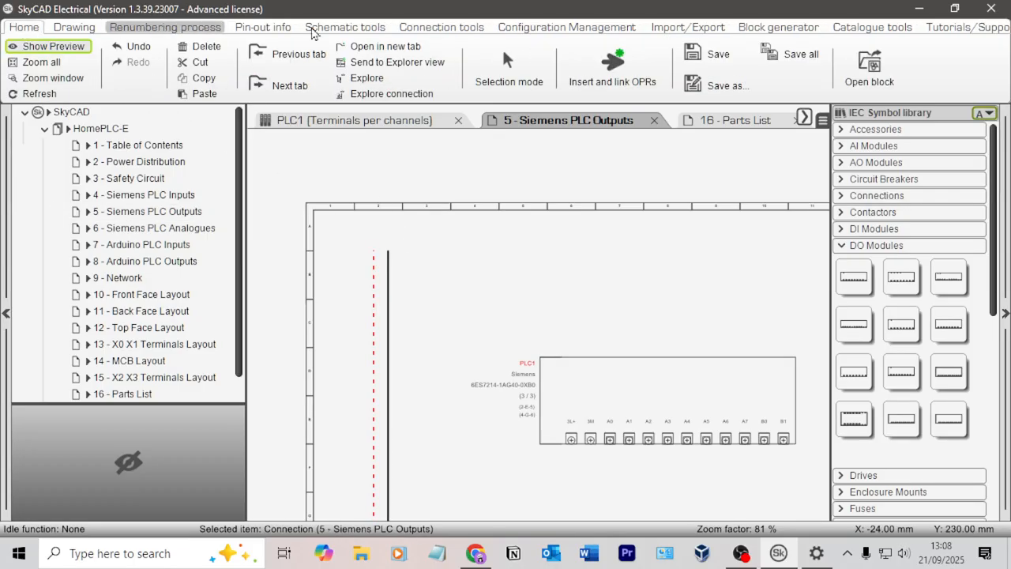
{"action": "left_click", "coordinate": [613, 69]}
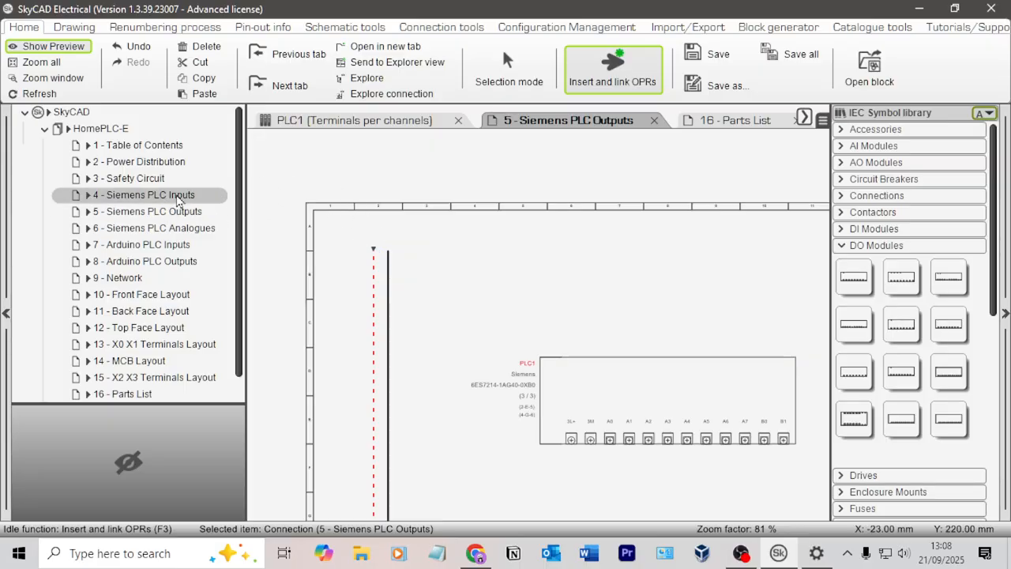
{"action": "left_click", "coordinate": [177, 195]}
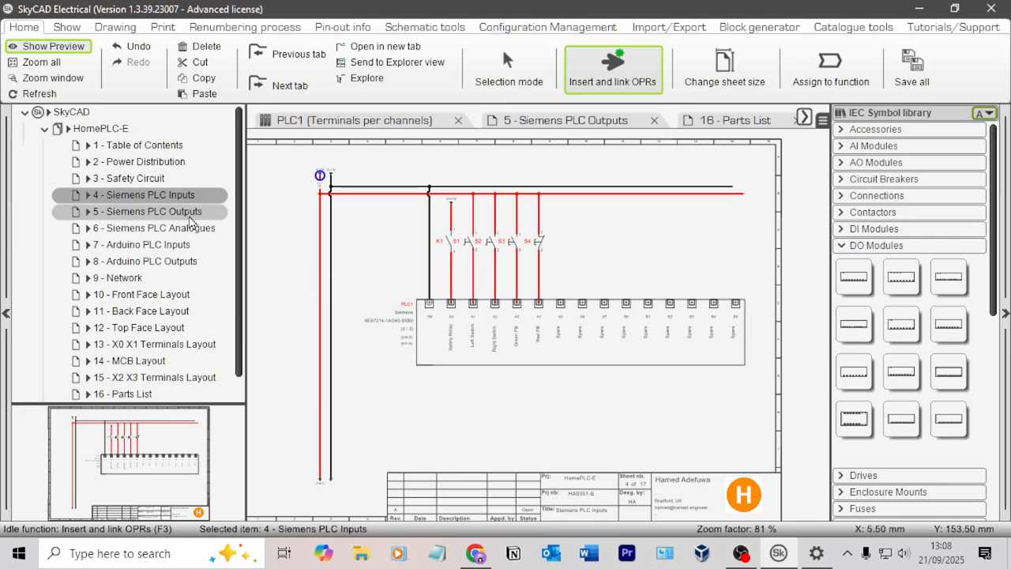
{"action": "left_click", "coordinate": [151, 212]}
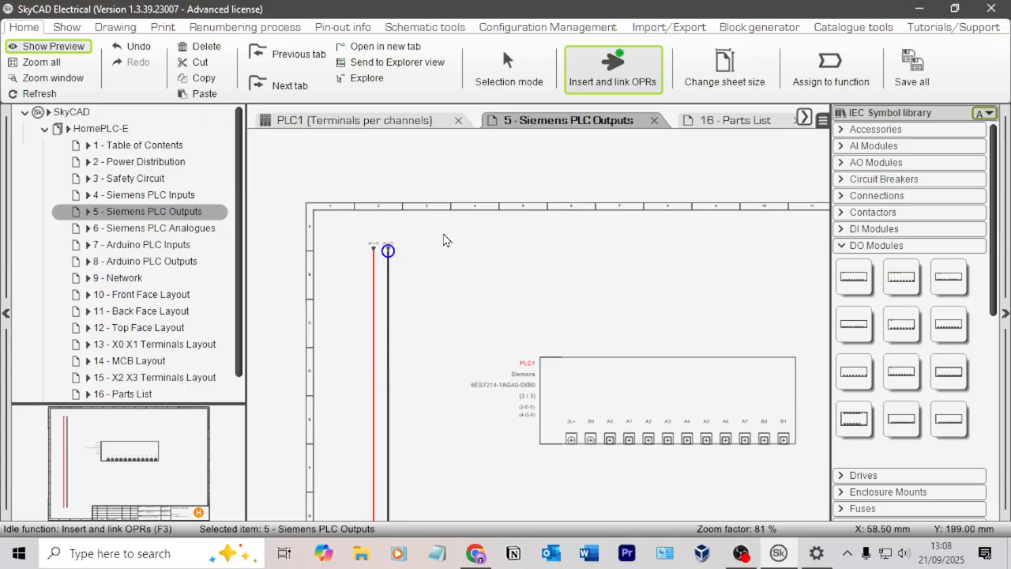
{"action": "key", "text": "Escape"}
{"action": "scroll", "coordinate": [425, 273], "scroll_direction": "up", "scroll_amount": 6}
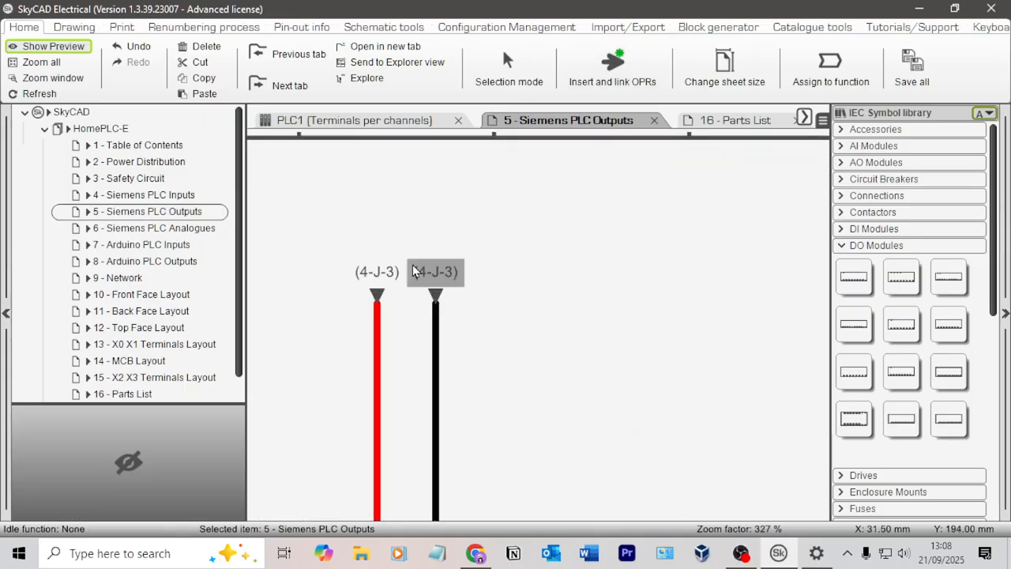
{"action": "scroll", "coordinate": [521, 362], "scroll_direction": "down", "scroll_amount": 6}
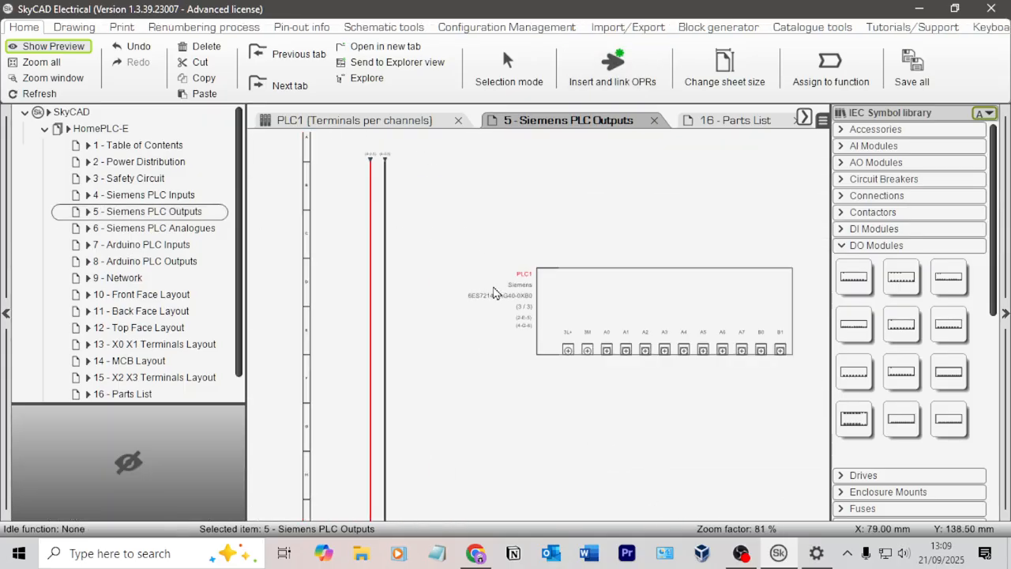
Draw a horizontal red power connection and a black 0V connection below PLC1, branching from the matching vertical supply lines
{"action": "scroll", "coordinate": [496, 292], "scroll_direction": "down", "scroll_amount": 2}
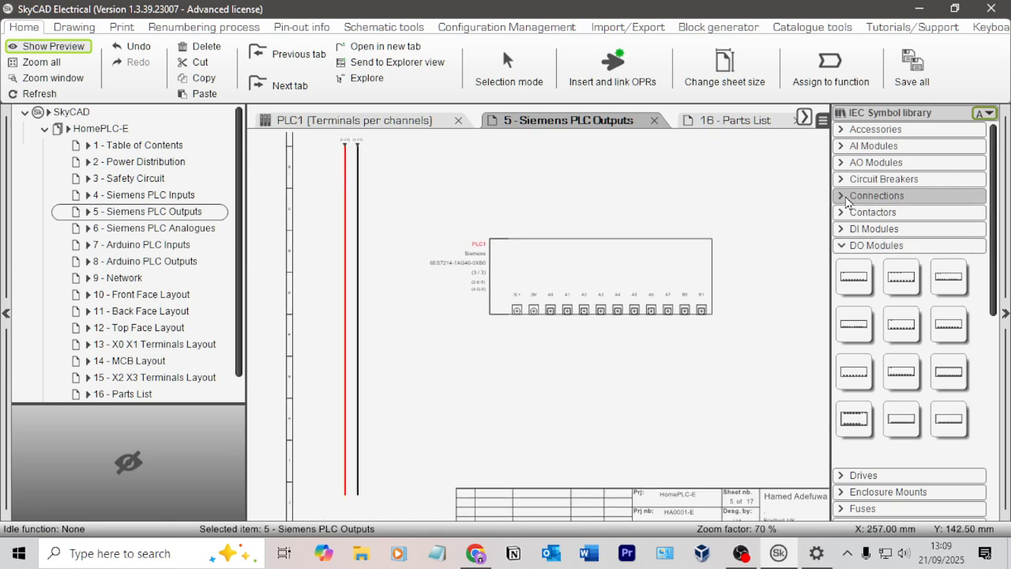
{"action": "left_click", "coordinate": [847, 196]}
{"action": "left_click", "coordinate": [855, 229]}
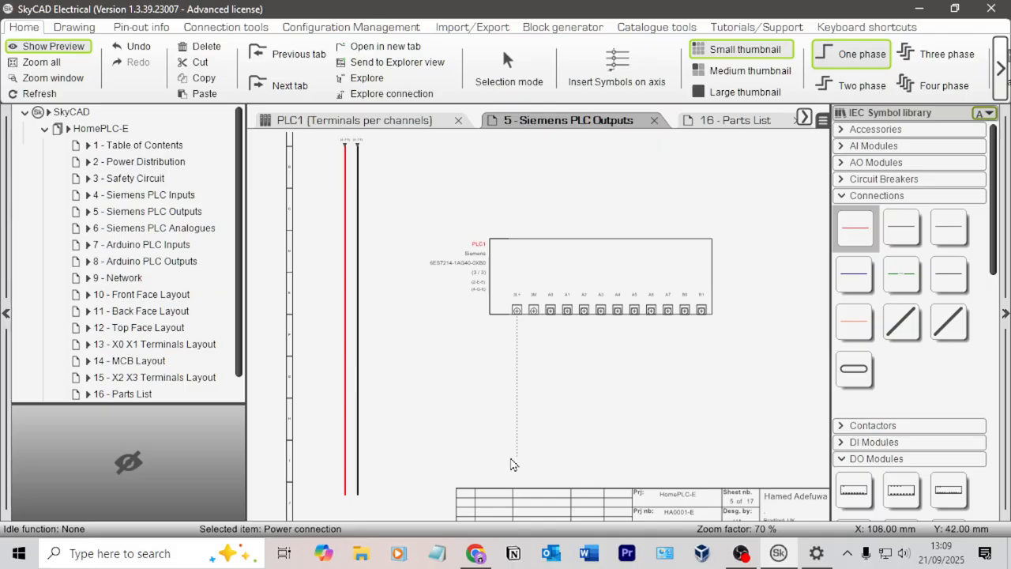
{"action": "key", "text": "Escape"}
{"action": "left_click", "coordinate": [852, 227]}
{"action": "left_click", "coordinate": [794, 439]}
{"action": "left_click", "coordinate": [902, 227]}
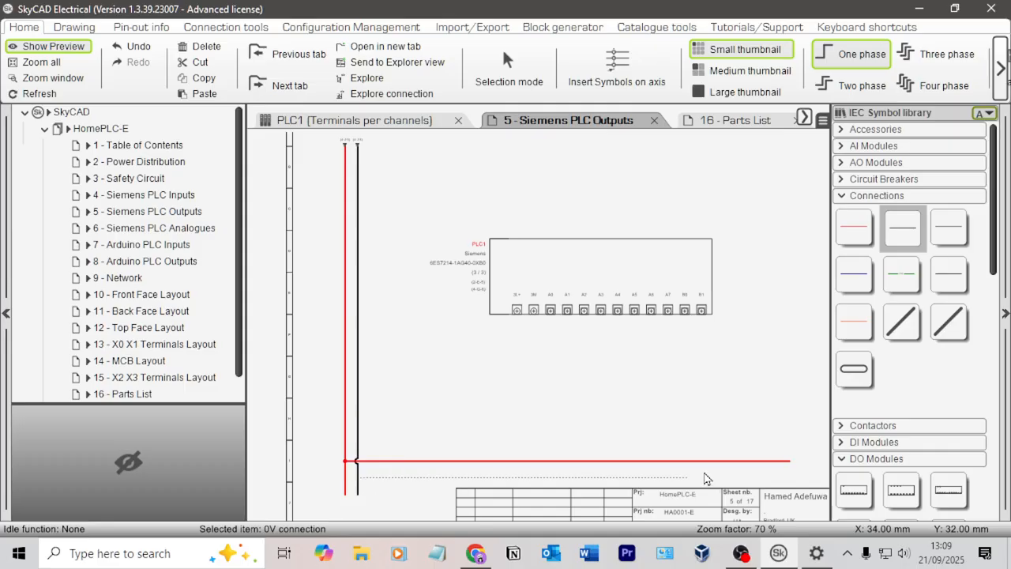
{"action": "left_click", "coordinate": [808, 484]}
{"action": "key", "text": "Escape"}
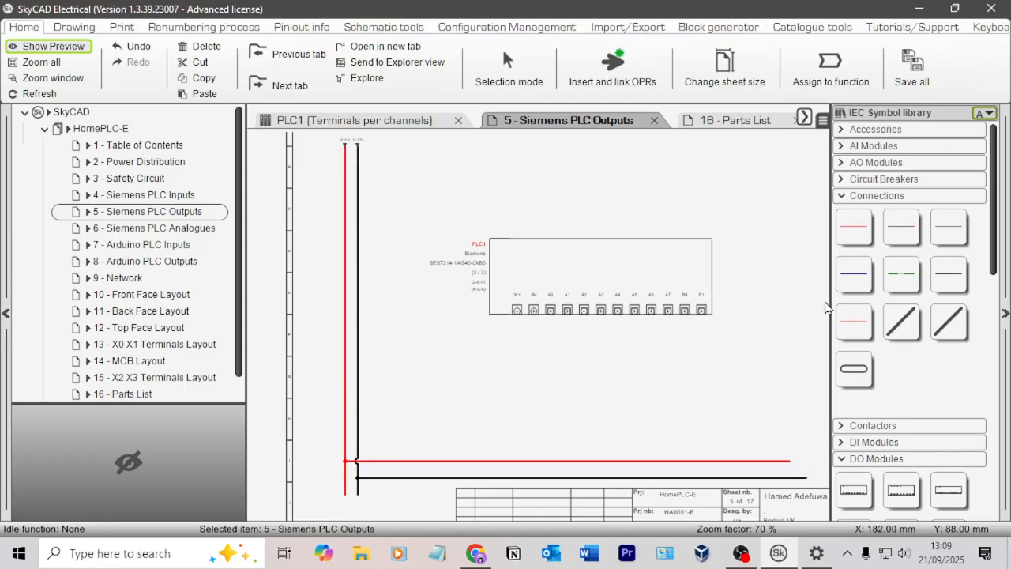
Wire PLC1's 3L+ terminal down to the horizontal red line and its 3M terminal down to the horizontal black 0V line
{"action": "left_click", "coordinate": [853, 228]}
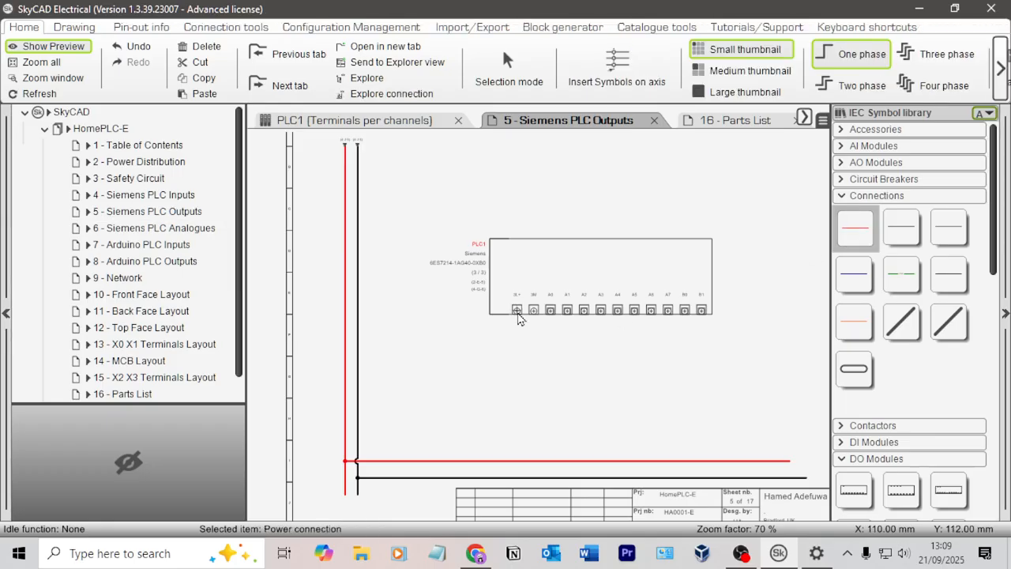
{"action": "left_click", "coordinate": [519, 463]}
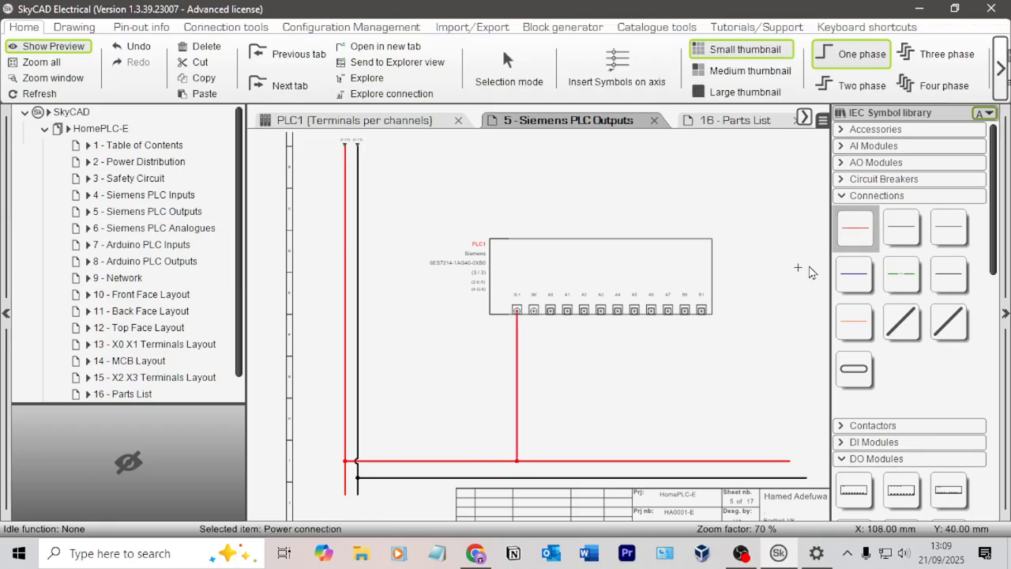
{"action": "left_click", "coordinate": [886, 240]}
{"action": "scroll", "coordinate": [695, 345], "scroll_direction": "up", "scroll_amount": 2}
{"action": "middle_click_drag", "start_coordinate": [572, 325], "coordinate": [498, 193]}
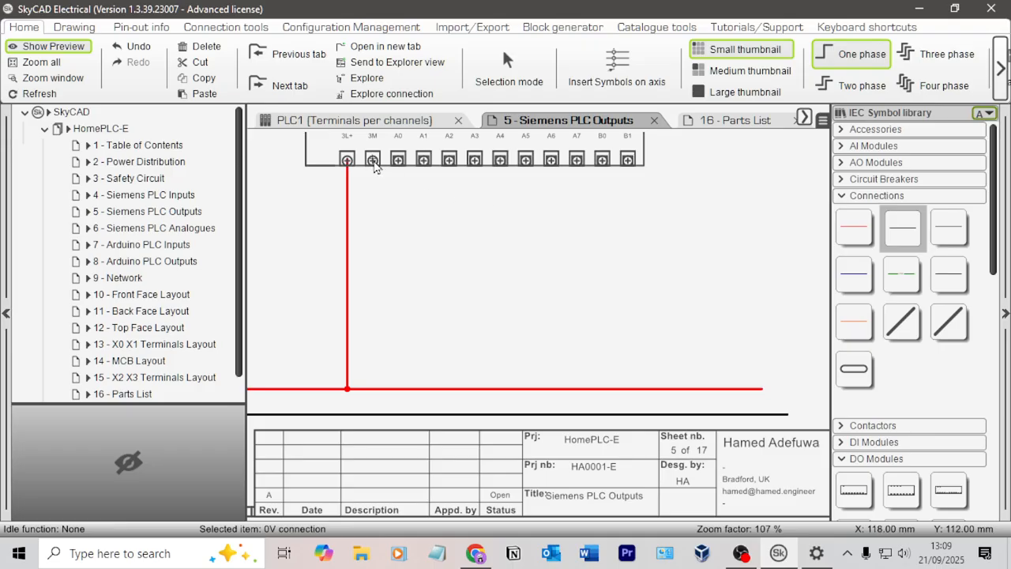
{"action": "left_click", "coordinate": [376, 419]}
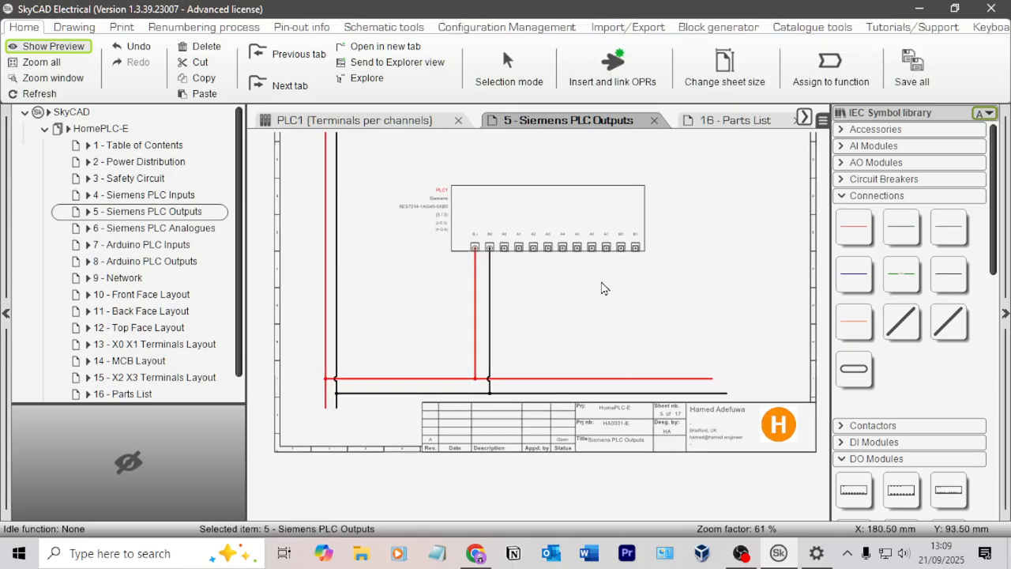
{"action": "scroll", "coordinate": [601, 247], "scroll_direction": "up", "scroll_amount": 3}
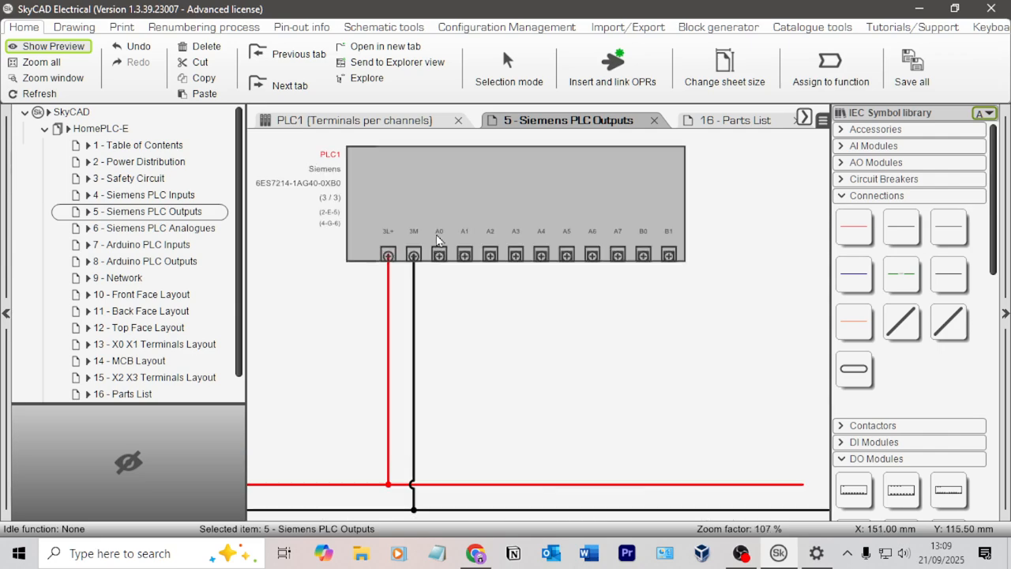
{"action": "scroll", "coordinate": [685, 256], "scroll_direction": "down", "scroll_amount": 4}
{"action": "middle_click_drag", "start_coordinate": [745, 266], "coordinate": [540, 266]}
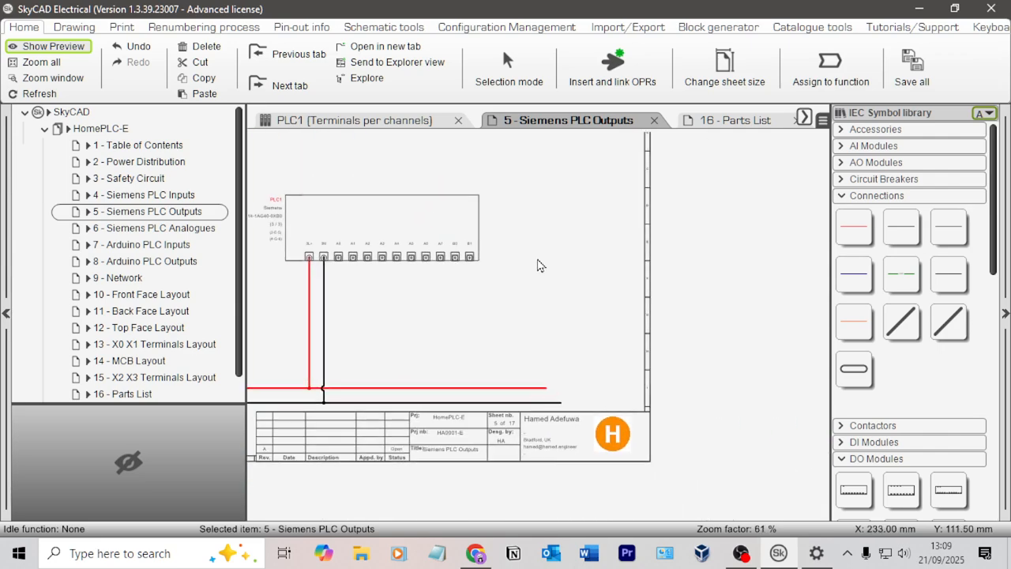
{"action": "scroll", "coordinate": [534, 264], "scroll_direction": "up", "scroll_amount": 4}
{"action": "scroll", "coordinate": [237, 219], "scroll_direction": "down", "scroll_amount": 1}
{"action": "scroll", "coordinate": [471, 240], "scroll_direction": "down", "scroll_amount": 3}
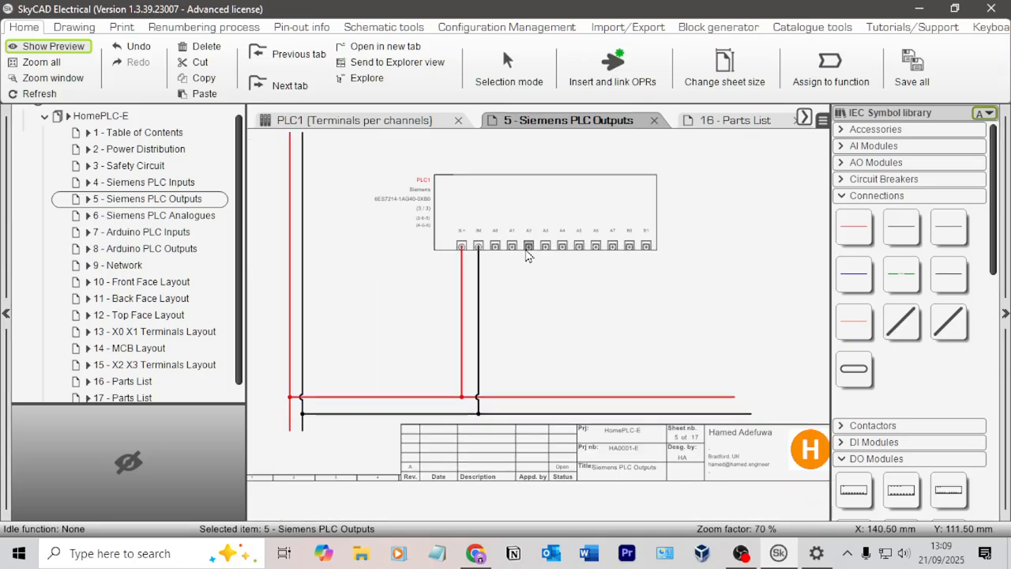
{"action": "scroll", "coordinate": [482, 245], "scroll_direction": "up", "scroll_amount": 2}
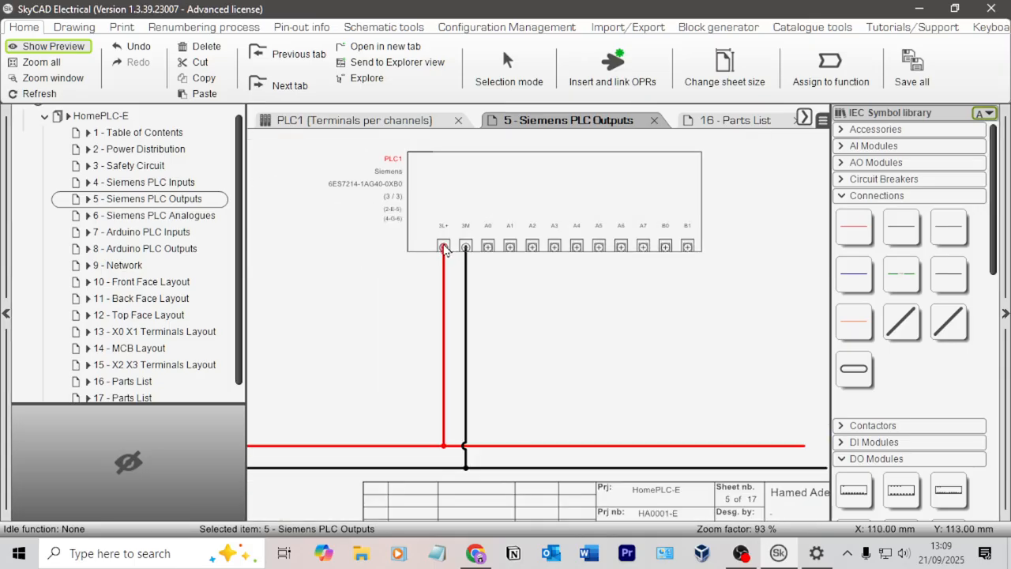
{"action": "left_click", "coordinate": [465, 248]}
{"action": "left_click", "coordinate": [465, 248]}
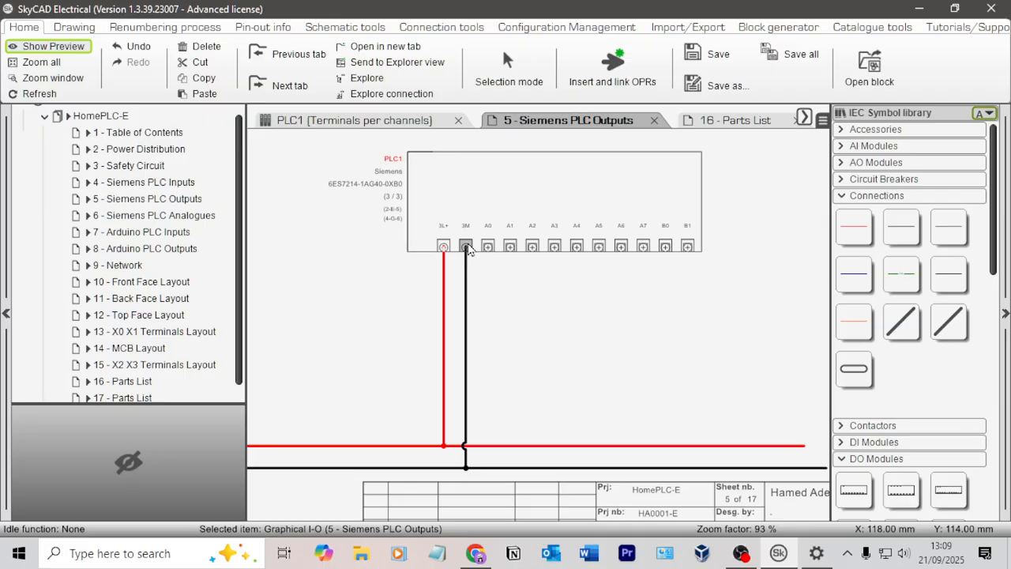
{"action": "left_click", "coordinate": [453, 252]}
{"action": "mouse_move", "coordinate": [438, 220]}
{"action": "left_mouse_down"}
{"action": "mouse_move", "coordinate": [444, 243]}
{"action": "mouse_move", "coordinate": [438, 235]}
{"action": "left_mouse_up"}
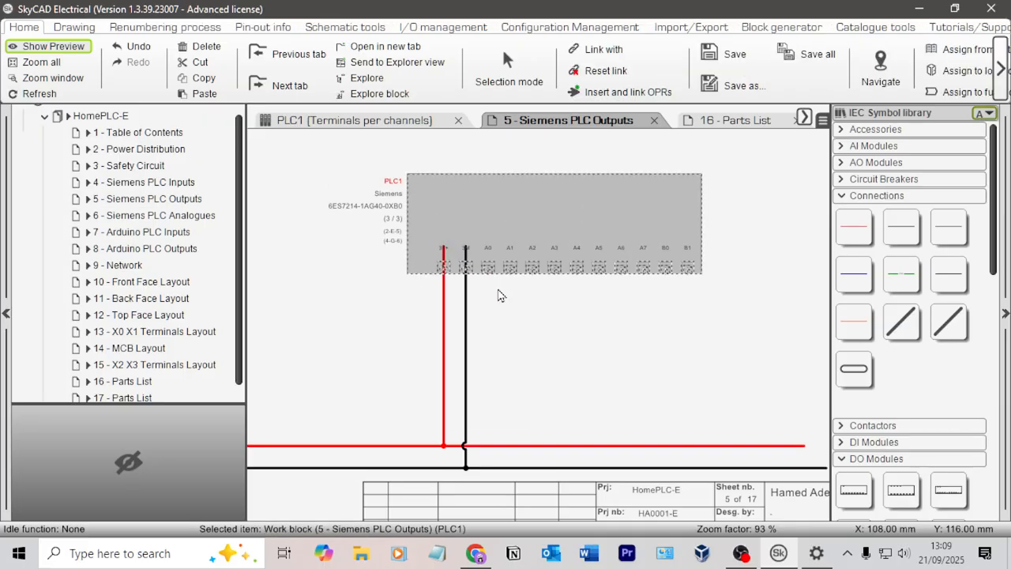
{"action": "key", "text": "ctrl+z"}
{"action": "left_click", "coordinate": [506, 285]}
{"action": "left_click_drag", "start_coordinate": [481, 274], "coordinate": [434, 277]}
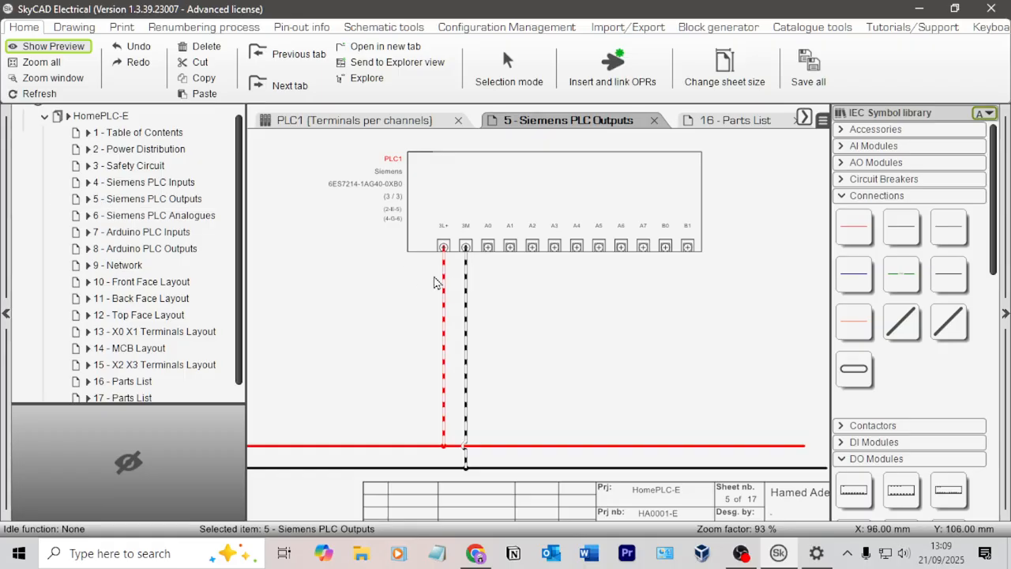
Move PLC1's 3L+ terminal left along the block's lower edge by one terminal spacing, leaving its wire in place
{"action": "scroll", "coordinate": [441, 261], "scroll_direction": "up", "scroll_amount": 4}
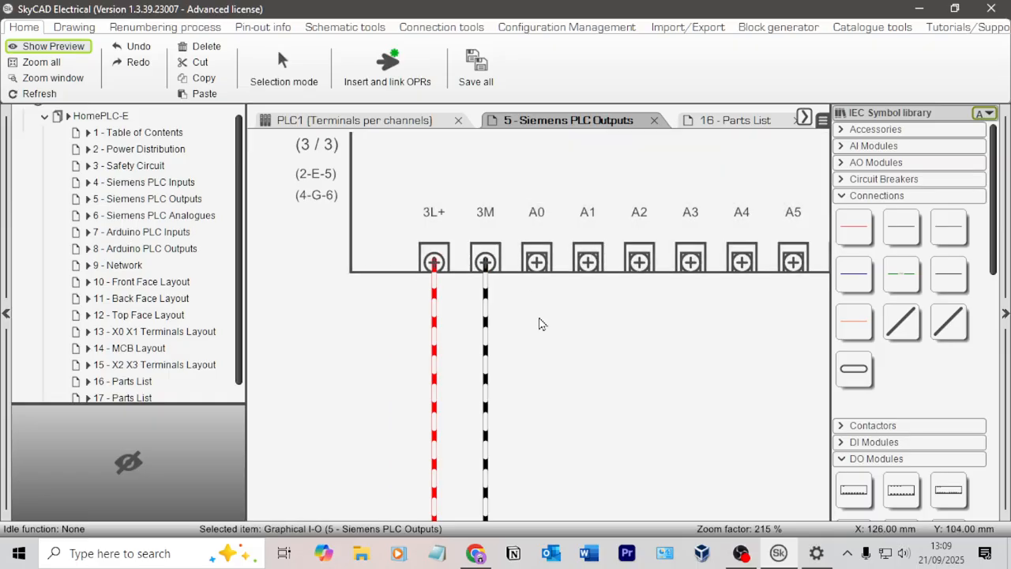
{"action": "left_click", "coordinate": [542, 324]}
{"action": "left_click", "coordinate": [439, 261]}
{"action": "key", "text": "Left"}
{"action": "key", "text": "Left"}
{"action": "key", "text": "Left"}
{"action": "key", "text": "Left"}
{"action": "key", "text": "Left"}
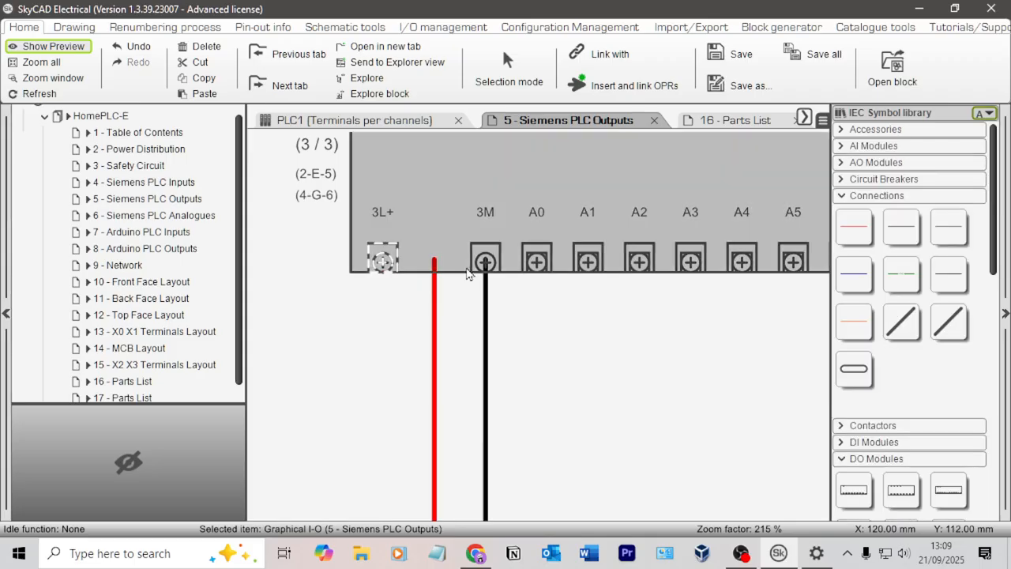
Show the drawing grid and move PLC1's 3M terminal left to a grid point midway between 3L+ and A0
{"action": "left_click", "coordinate": [496, 256]}
{"action": "key", "text": "Left"}
{"action": "key", "text": "Left"}
{"action": "key", "text": "Left"}
{"action": "key", "text": "Left"}
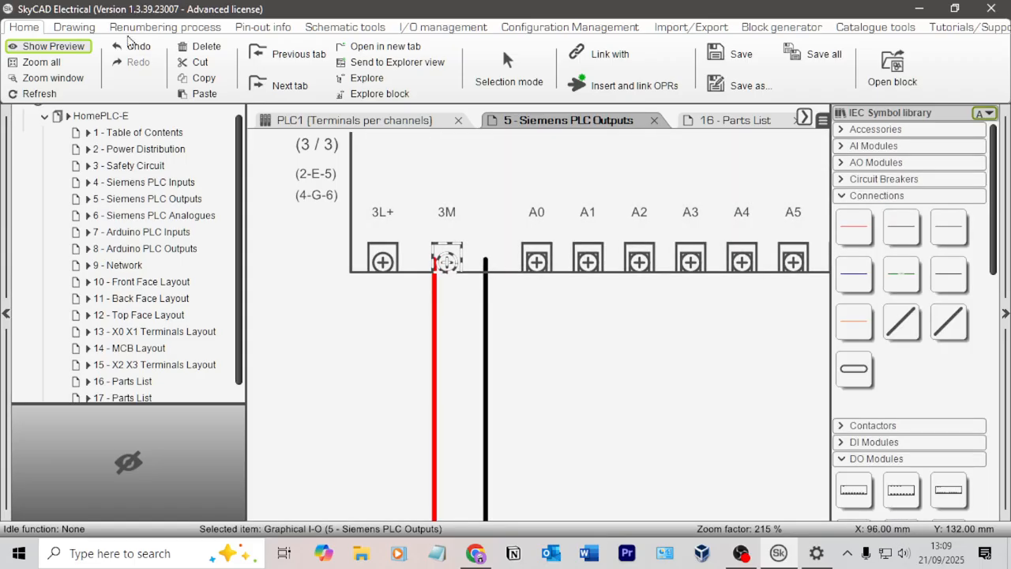
{"action": "left_click", "coordinate": [79, 28]}
{"action": "left_click", "coordinate": [41, 46]}
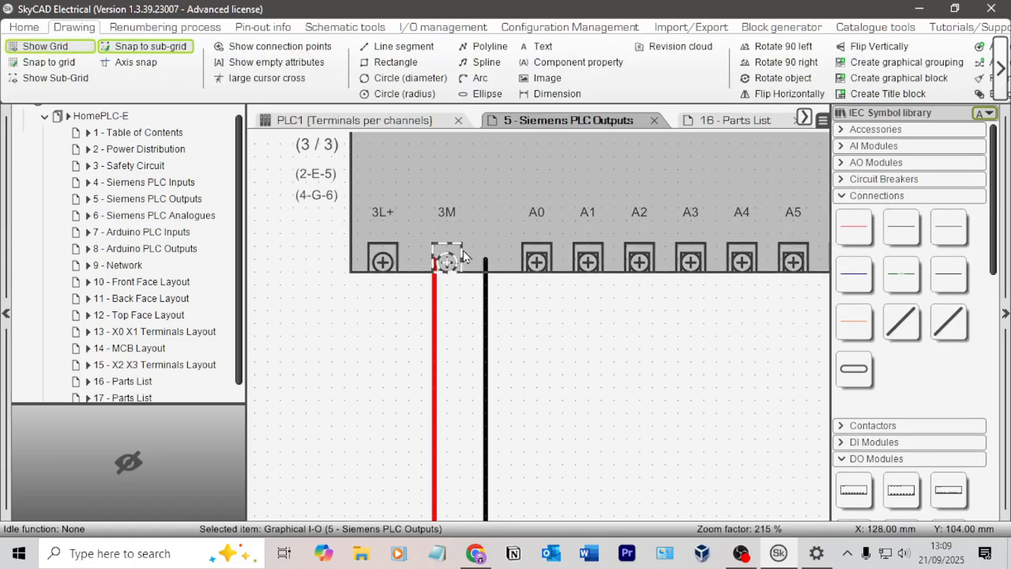
{"action": "left_click", "coordinate": [532, 318]}
{"action": "left_click_drag", "start_coordinate": [448, 261], "coordinate": [460, 260]}
{"action": "left_click", "coordinate": [498, 305]}
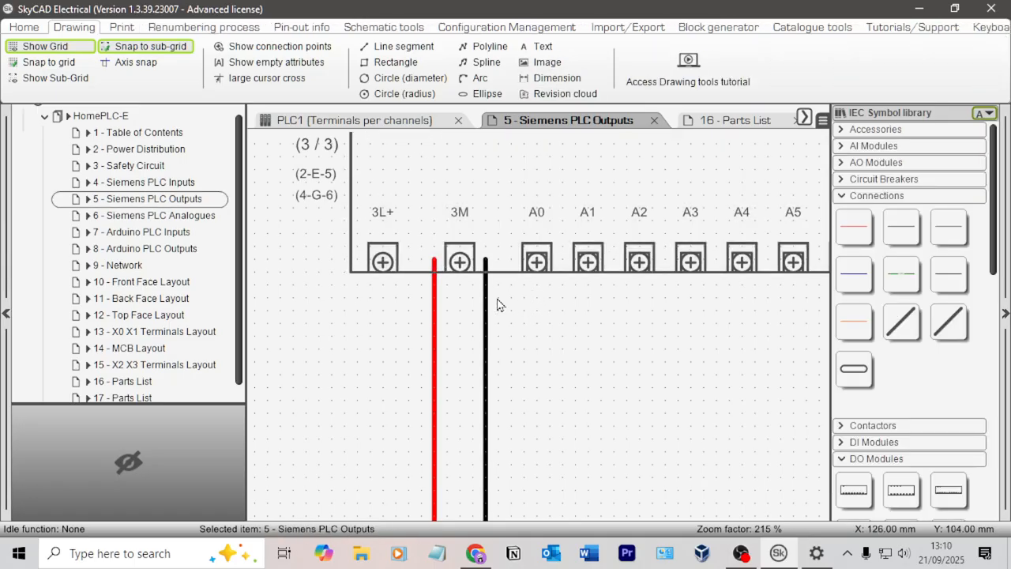
Shift the vertical red and black wires left to meet the relocated 3L+ and 3M terminals
{"action": "left_click", "coordinate": [436, 299]}
{"action": "key", "text": "Left"}
{"action": "key", "text": "Left"}
{"action": "key", "text": "Left"}
{"action": "key", "text": "Left"}
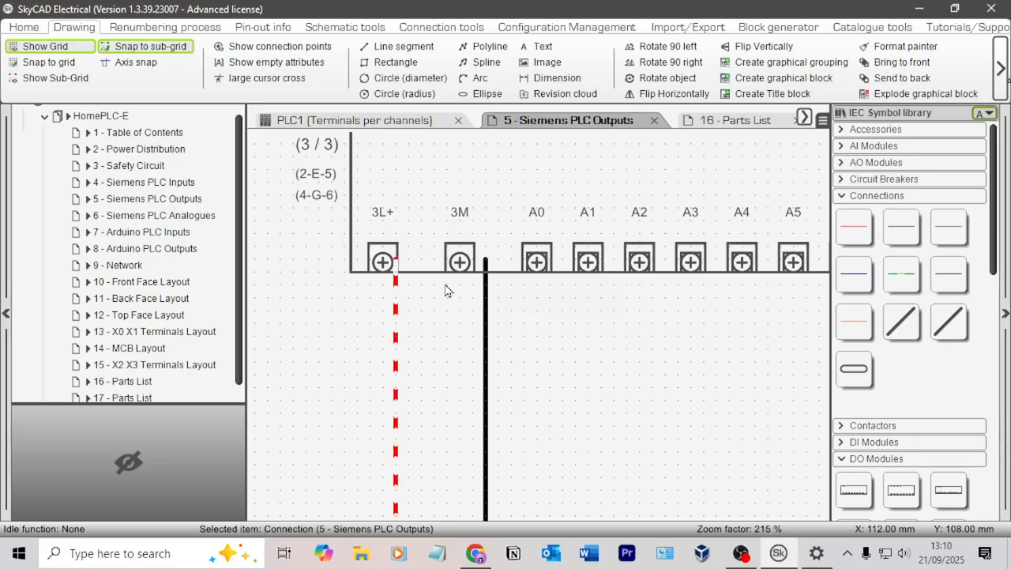
{"action": "key", "text": "Left"}
{"action": "key", "text": "Left"}
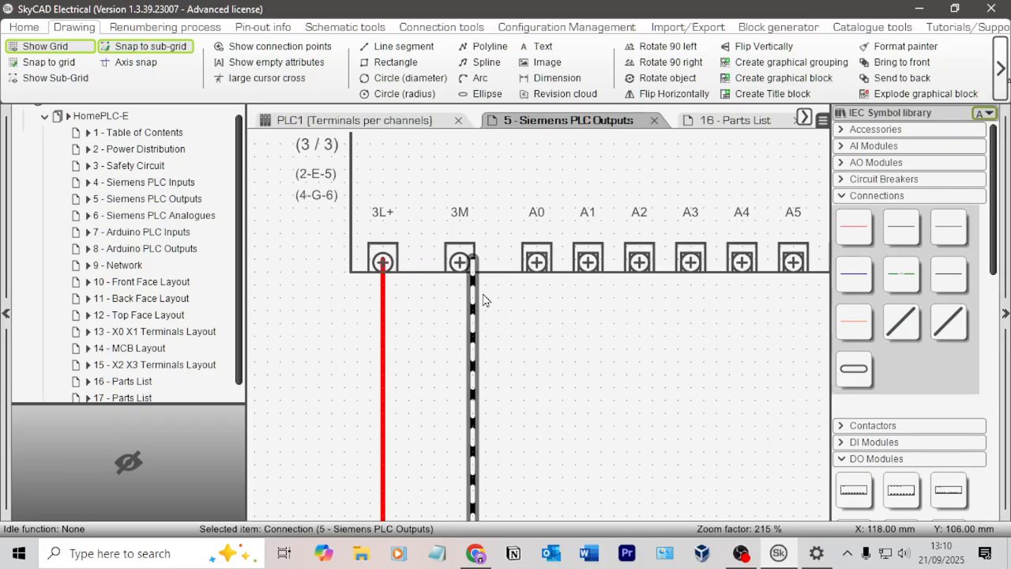
{"action": "left_click", "coordinate": [562, 313]}
{"action": "scroll", "coordinate": [505, 278], "scroll_direction": "down", "scroll_amount": 3}
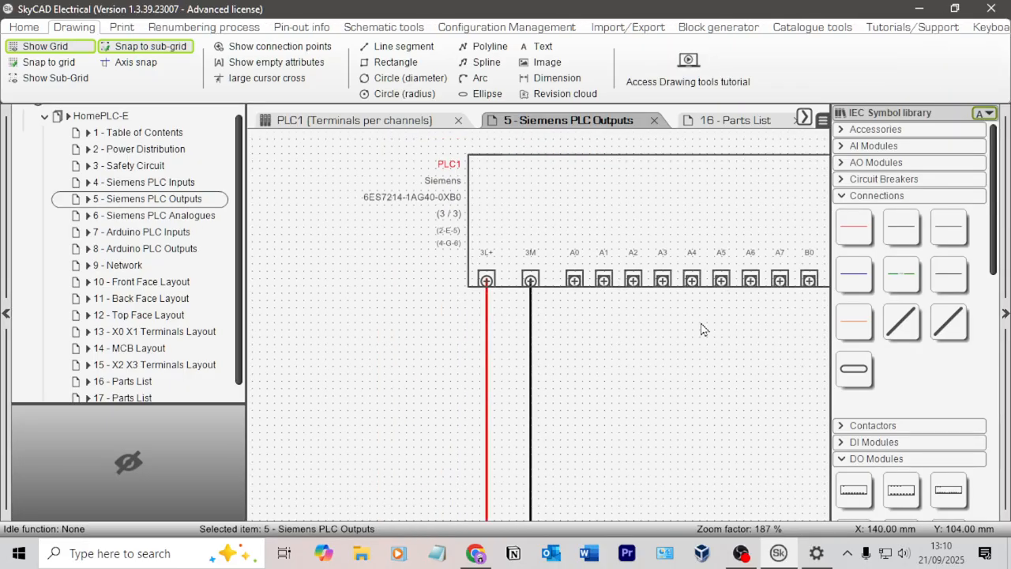
Move PLC1's B1 terminal to the right, widening its gap from B0 to match the spacing between 3L+ and 3M
{"action": "left_click", "coordinate": [585, 253]}
{"action": "scroll", "coordinate": [650, 253], "scroll_direction": "down", "scroll_amount": 2}
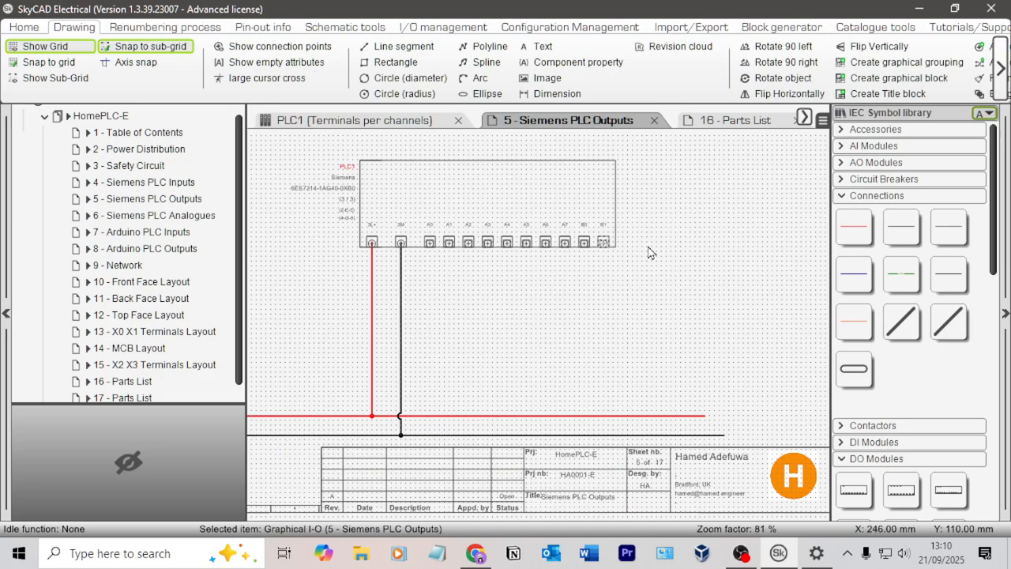
{"action": "key", "text": "Right"}
{"action": "left_click", "coordinate": [574, 248]}
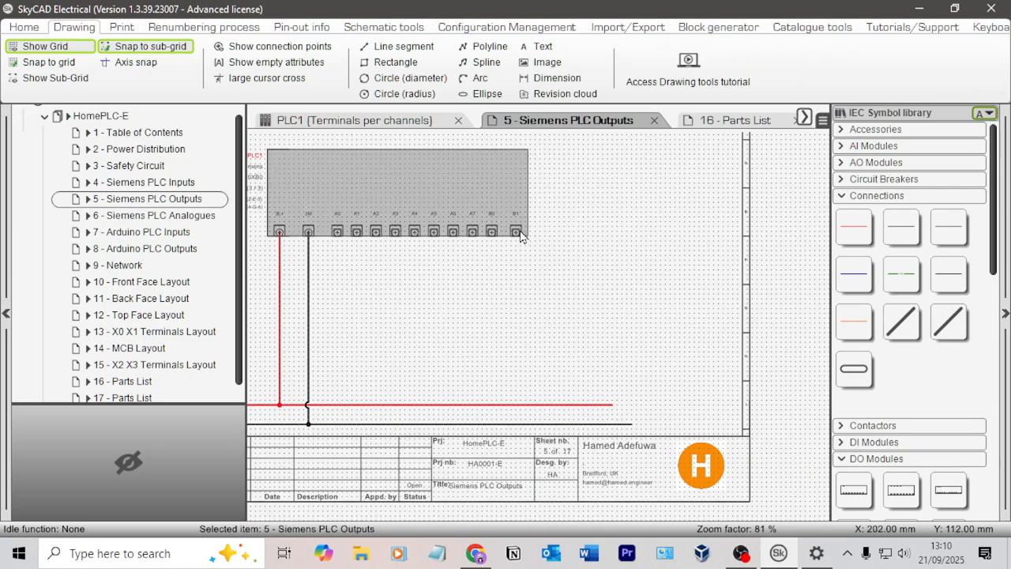
{"action": "left_click", "coordinate": [520, 233]}
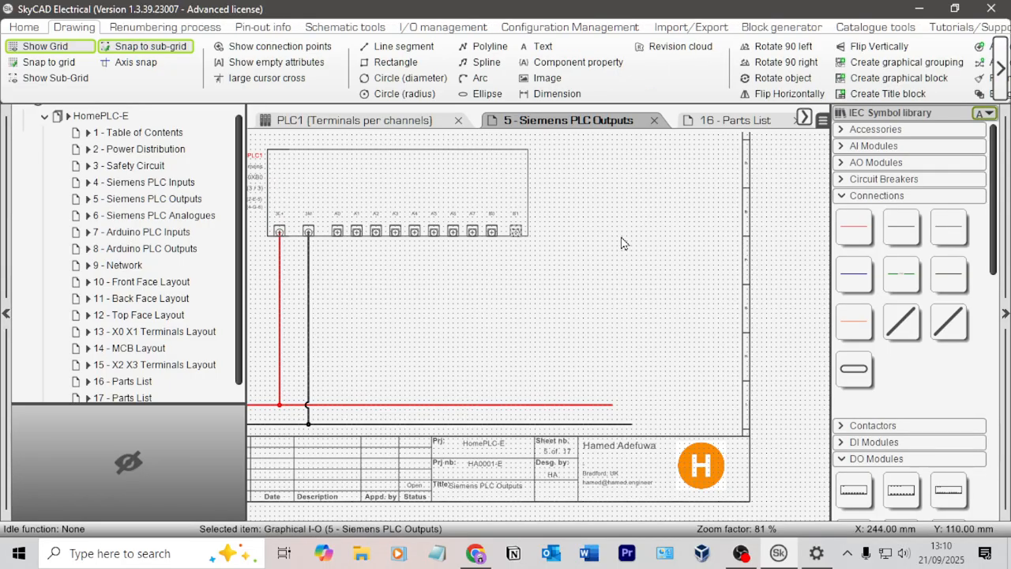
{"action": "key", "text": "Right"}
{"action": "left_click", "coordinate": [491, 231]}
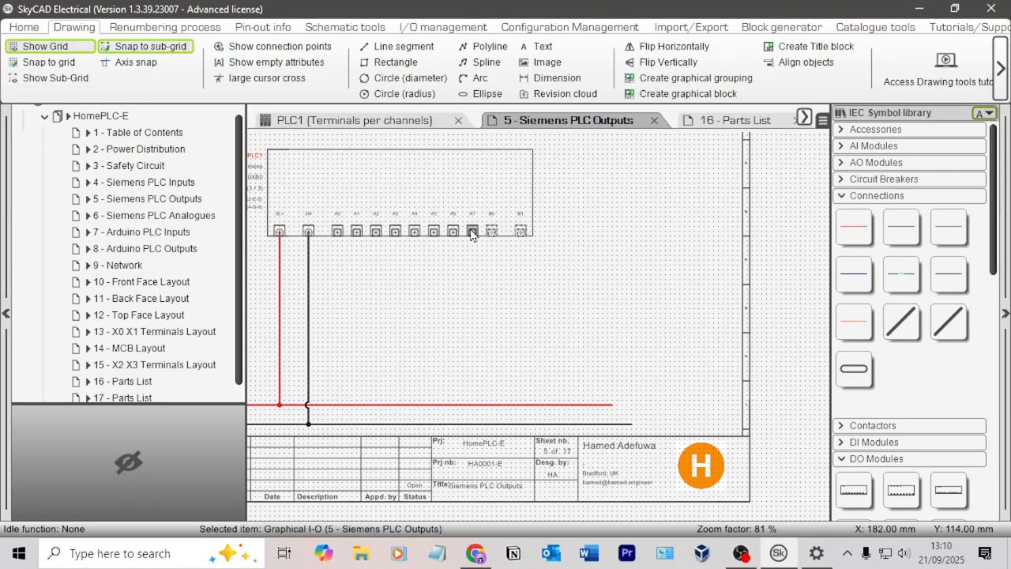
{"action": "left_click", "coordinate": [429, 235]}
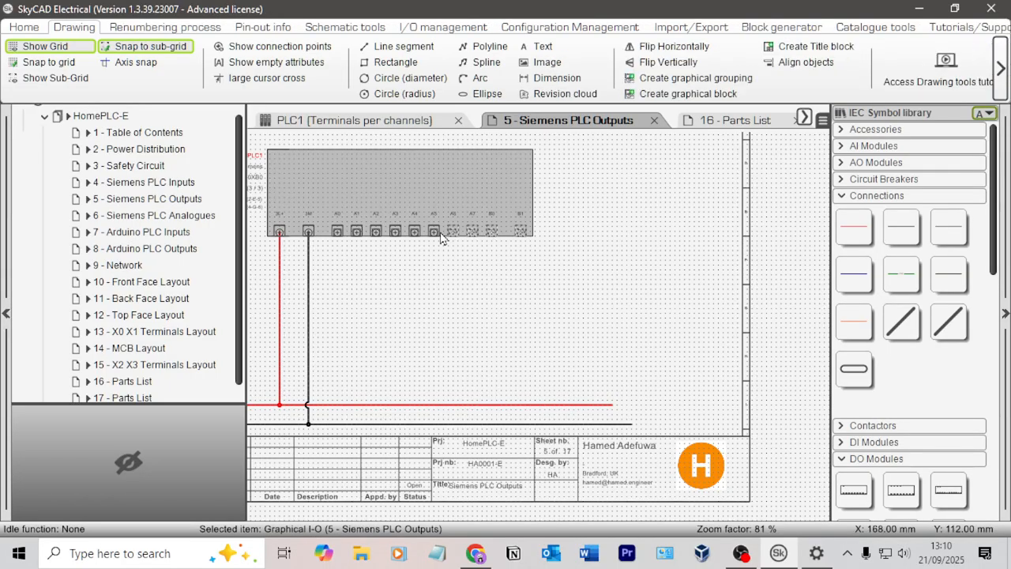
{"action": "left_click", "coordinate": [396, 235]}
{"action": "left_click", "coordinate": [363, 235]}
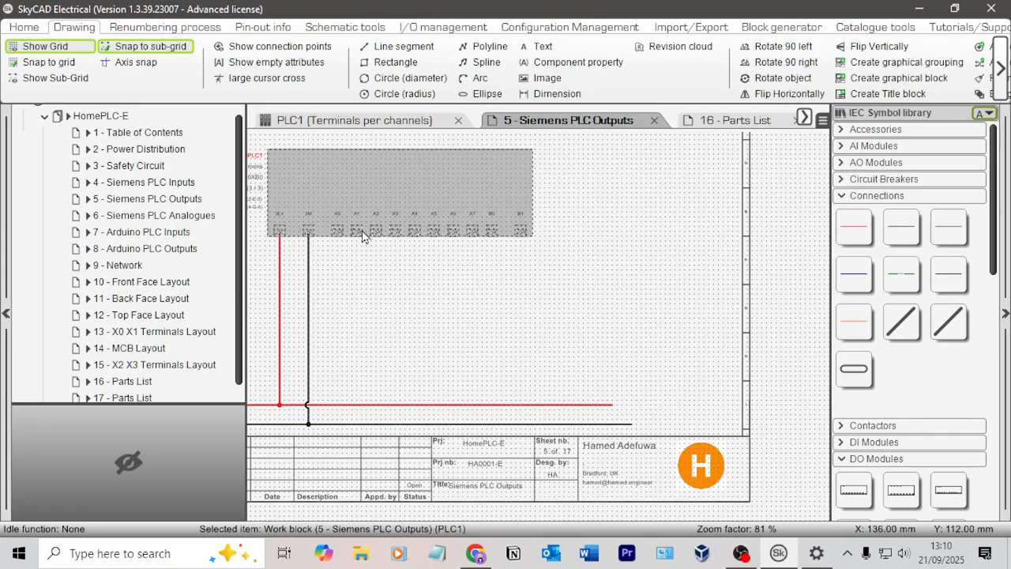
{"action": "left_click", "coordinate": [358, 233]}
{"action": "left_click", "coordinate": [436, 223]}
{"action": "left_click", "coordinate": [436, 256]}
Move PLC1's terminals A1 to A7, B0 and B1 together to the right, opening a wide gap after A0
{"action": "scroll", "coordinate": [433, 256], "scroll_direction": "up", "scroll_amount": 3}
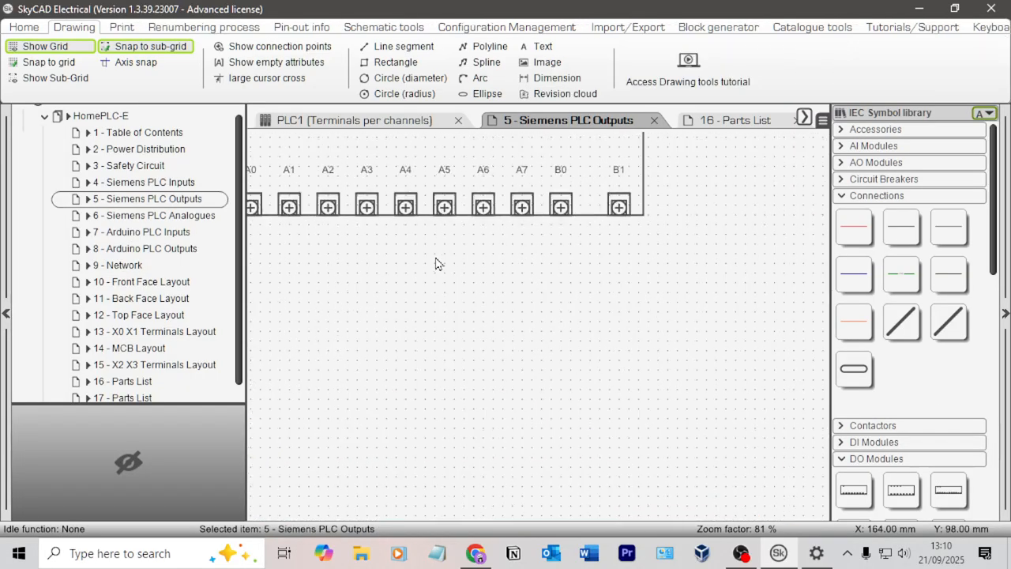
{"action": "middle_click_drag", "start_coordinate": [407, 240], "coordinate": [467, 248]}
{"action": "left_click", "coordinate": [387, 215]}
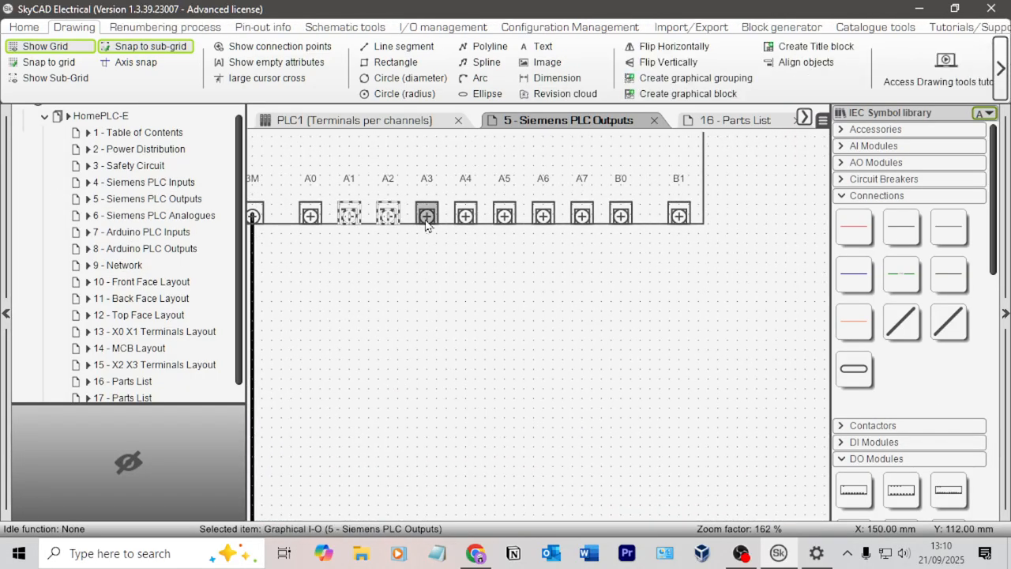
{"action": "left_click", "coordinate": [427, 215]}
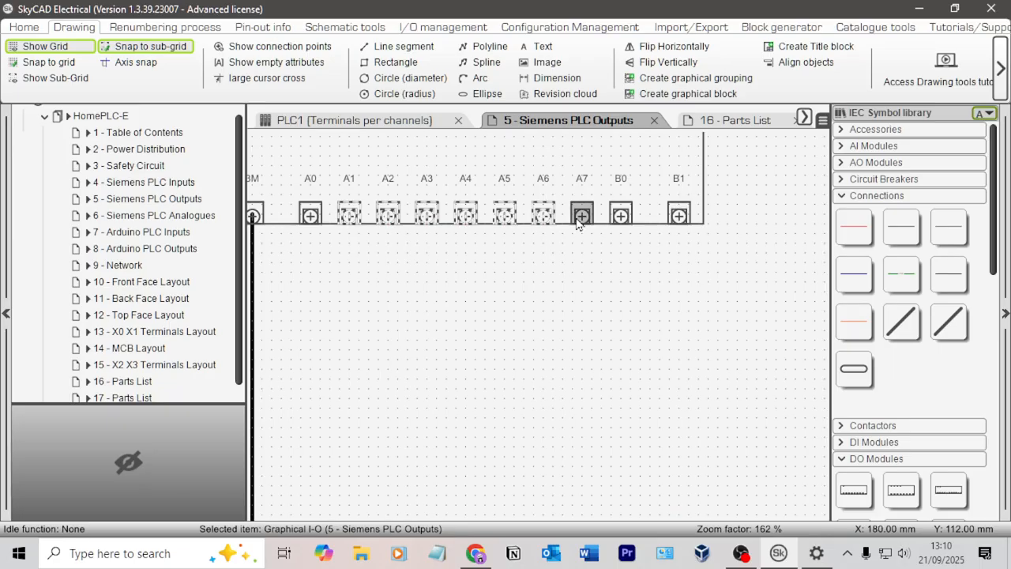
{"action": "left_click", "coordinate": [624, 221]}
{"action": "left_click", "coordinate": [679, 217]}
{"action": "scroll", "coordinate": [683, 222], "scroll_direction": "down", "scroll_amount": 4}
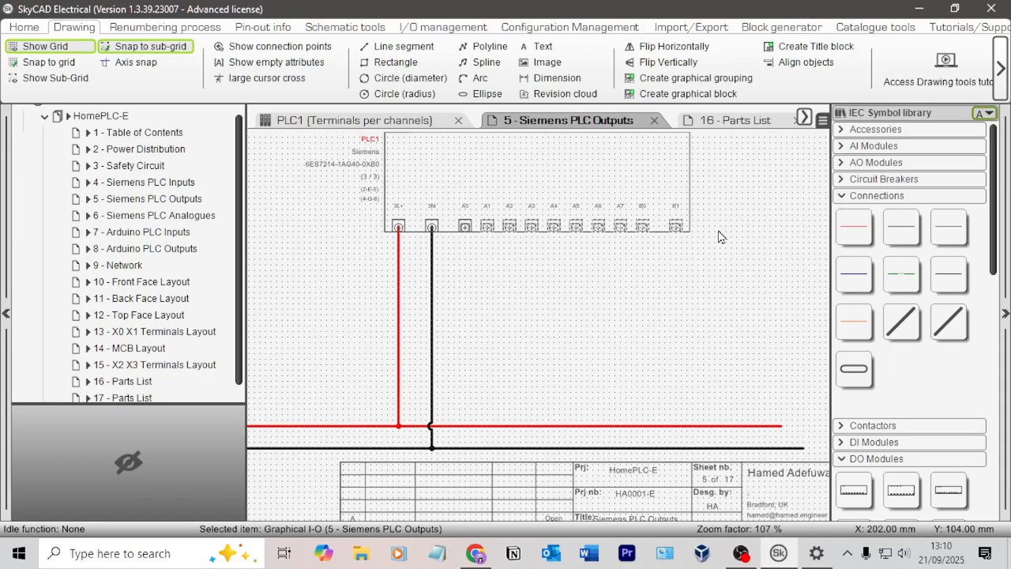
{"action": "middle_click_drag", "start_coordinate": [719, 233], "coordinate": [603, 262]}
{"action": "scroll", "coordinate": [603, 262], "scroll_direction": "down", "scroll_amount": 2}
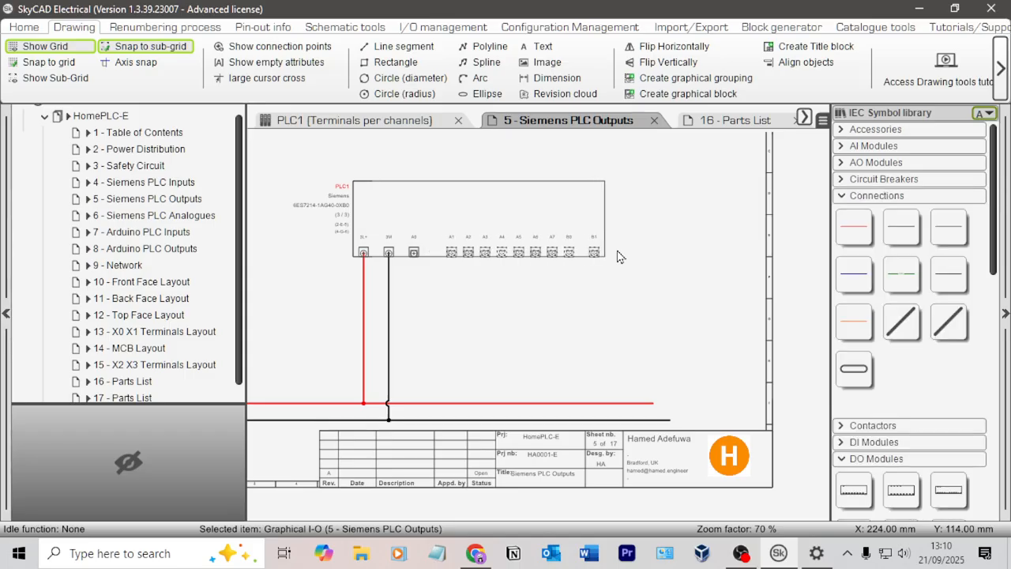
{"action": "key", "text": "Right"}
{"action": "key", "text": "Right"}
{"action": "key", "text": "Right"}
{"action": "key", "text": "Right"}
{"action": "key", "text": "Right"}
{"action": "key", "text": "Right"}
{"action": "key", "text": "Right"}
{"action": "key", "text": "Right"}
{"action": "key", "text": "Right"}
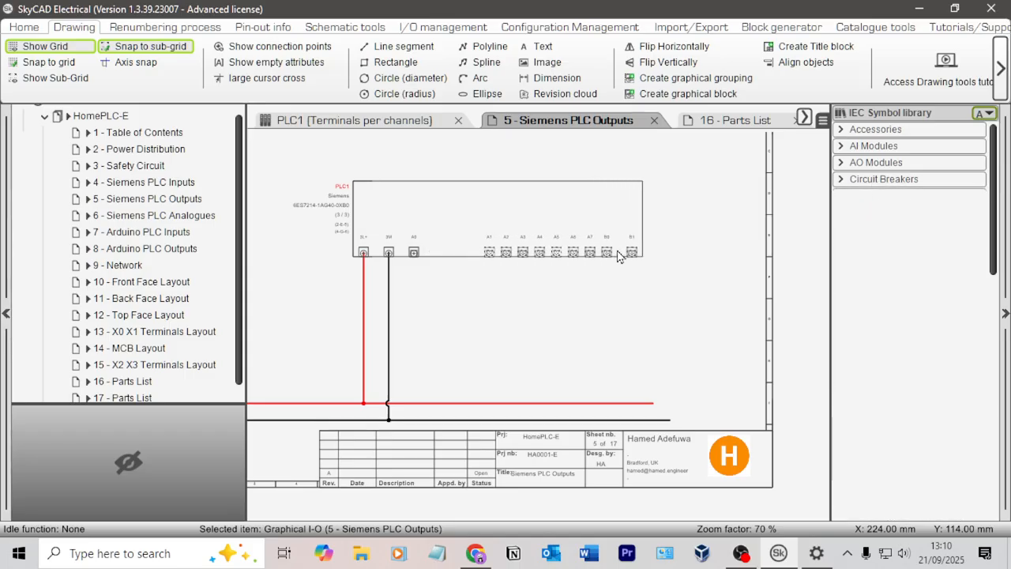
{"action": "key", "text": "Right"}
{"action": "key", "text": "Right"}
{"action": "key", "text": "Right"}
{"action": "key", "text": "Right"}
{"action": "key", "text": "Right"}
{"action": "key", "text": "Right"}
{"action": "key", "text": "Right"}
{"action": "key", "text": "Right"}
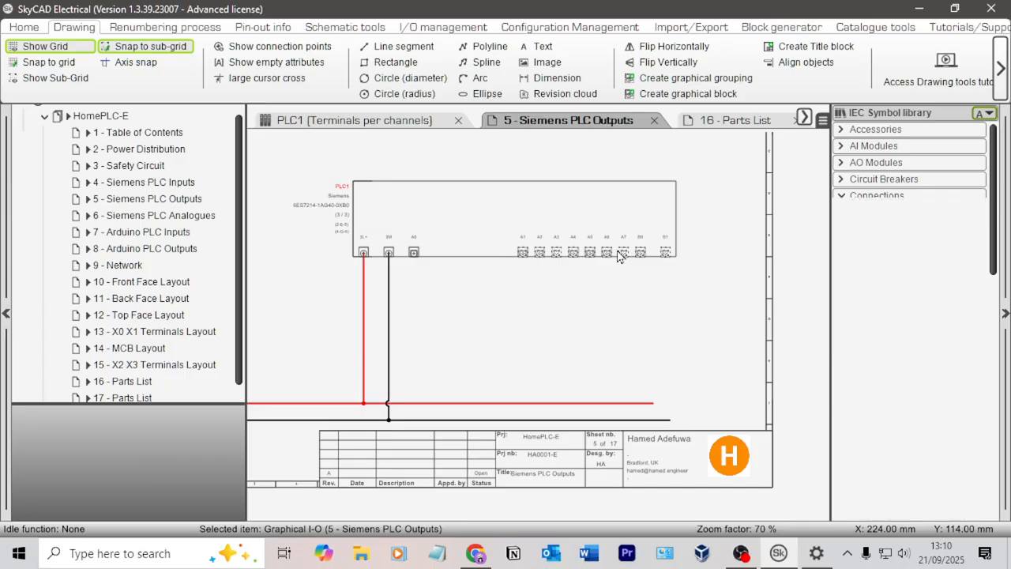
{"action": "key", "text": "Right"}
{"action": "key", "text": "Right"}
{"action": "key", "text": "Right"}
{"action": "key", "text": "Right"}
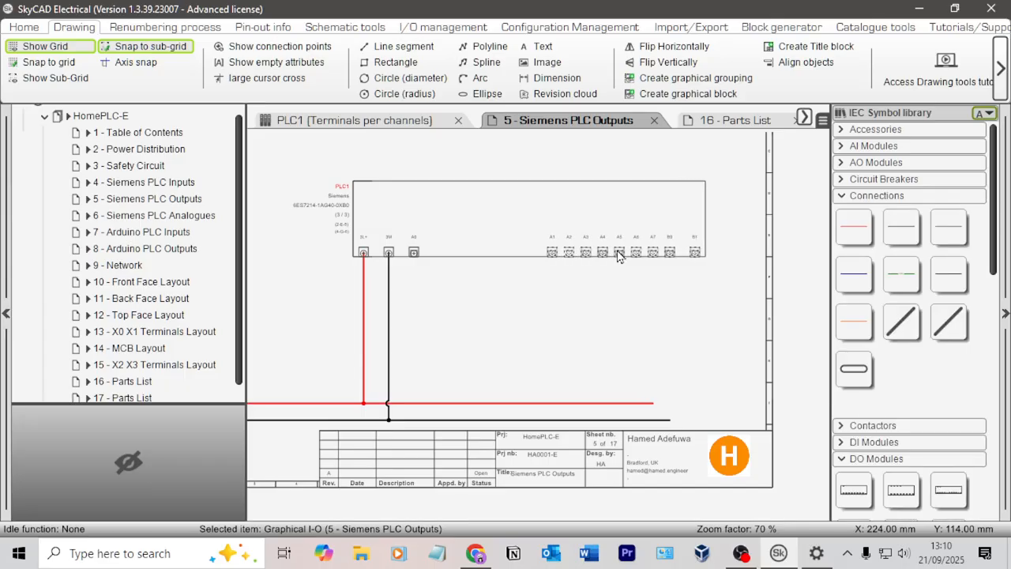
Move PLC1's A1 terminal back left toward A0 until their gap matches the spacing between 3M and A0
{"action": "scroll", "coordinate": [369, 284], "scroll_direction": "up", "scroll_amount": 5}
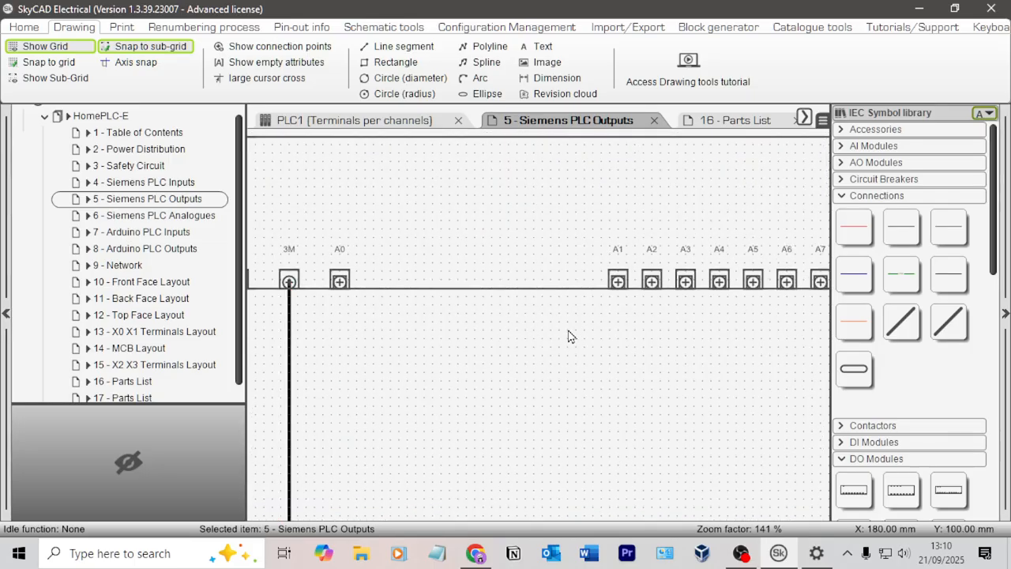
{"action": "left_click", "coordinate": [639, 269]}
{"action": "key", "text": "Left"}
{"action": "key", "text": "Left"}
{"action": "key", "text": "Left"}
{"action": "key", "text": "Left"}
{"action": "key", "text": "Left"}
{"action": "key", "text": "Left"}
{"action": "key", "text": "Left"}
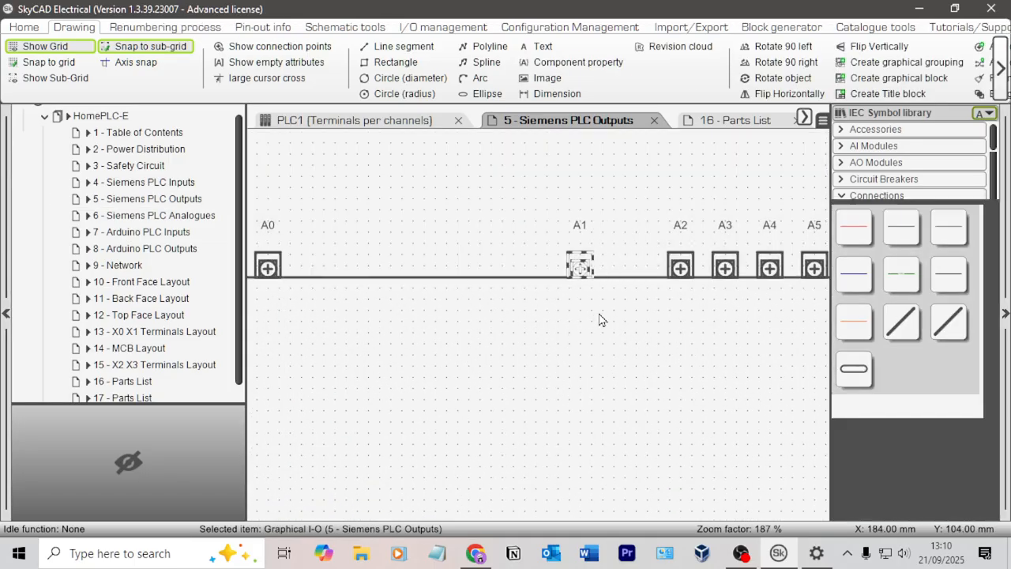
{"action": "key", "text": "Left"}
{"action": "key", "text": "Left"}
{"action": "key", "text": "Left"}
{"action": "key", "text": "Left"}
{"action": "key", "text": "Left"}
{"action": "key", "text": "Left"}
{"action": "key", "text": "Left"}
{"action": "key", "text": "Left"}
{"action": "key", "text": "Left"}
{"action": "key", "text": "Left"}
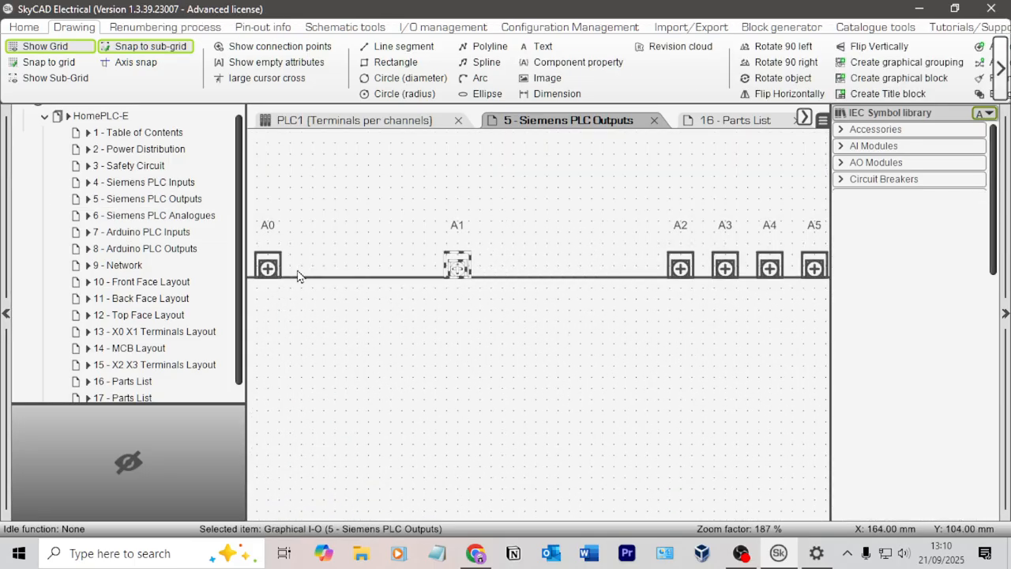
{"action": "key", "text": "Left"}
{"action": "key", "text": "Left"}
{"action": "key", "text": "Left"}
{"action": "key", "text": "Left"}
{"action": "key", "text": "Left"}
{"action": "key", "text": "Left"}
{"action": "key", "text": "Left"}
{"action": "key", "text": "Left"}
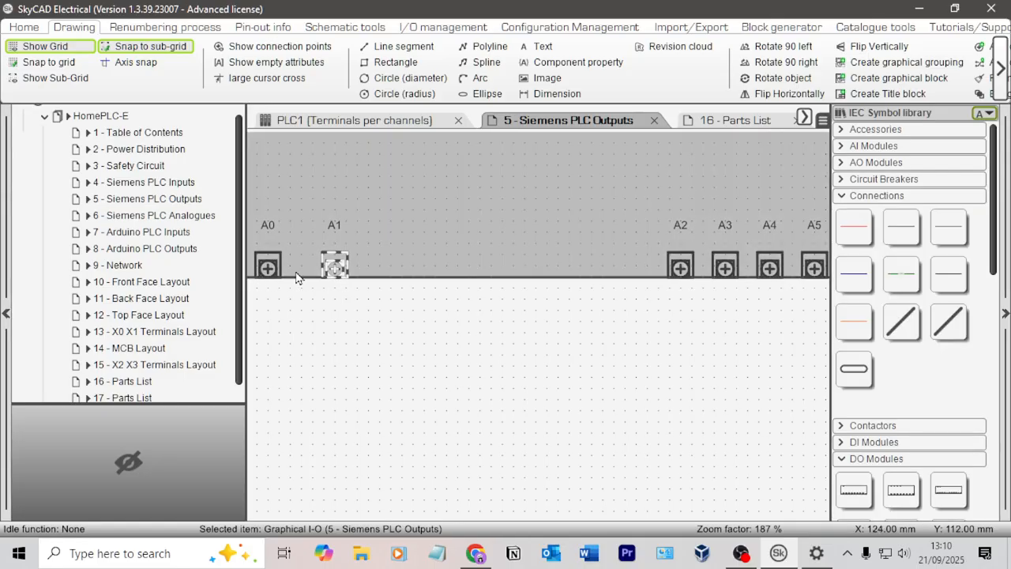
Move PLC1's A2 terminal left along the block's lower edge until its gap from A1 equals the A0–A1 spacing
{"action": "left_click", "coordinate": [680, 265]}
{"action": "key", "text": "Left"}
{"action": "key", "text": "Left"}
{"action": "key", "text": "Left"}
{"action": "key", "text": "Left"}
{"action": "key", "text": "Left"}
{"action": "key", "text": "Left"}
{"action": "key", "text": "Left"}
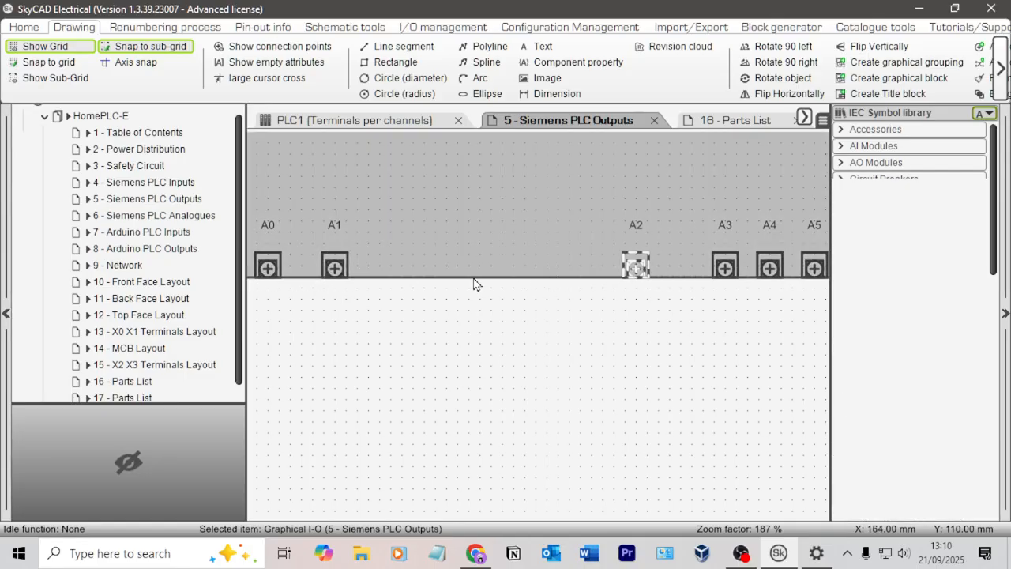
{"action": "key", "text": "Left"}
{"action": "key", "text": "Left"}
{"action": "key", "text": "Left"}
{"action": "key", "text": "Left"}
{"action": "key", "text": "Left"}
{"action": "key", "text": "Left"}
{"action": "key", "text": "Left"}
{"action": "key", "text": "Left"}
{"action": "key", "text": "Left"}
{"action": "key", "text": "Left"}
{"action": "key", "text": "Left"}
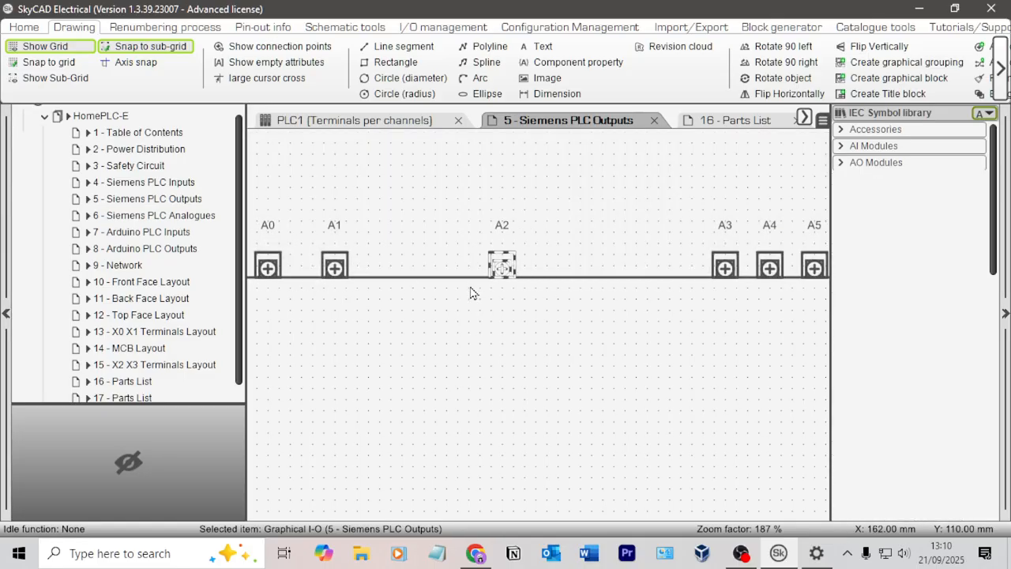
{"action": "key", "text": "Left"}
{"action": "key", "text": "Left"}
{"action": "key", "text": "Left"}
{"action": "key", "text": "Left"}
{"action": "key", "text": "Left"}
{"action": "key", "text": "Left"}
{"action": "key", "text": "Left"}
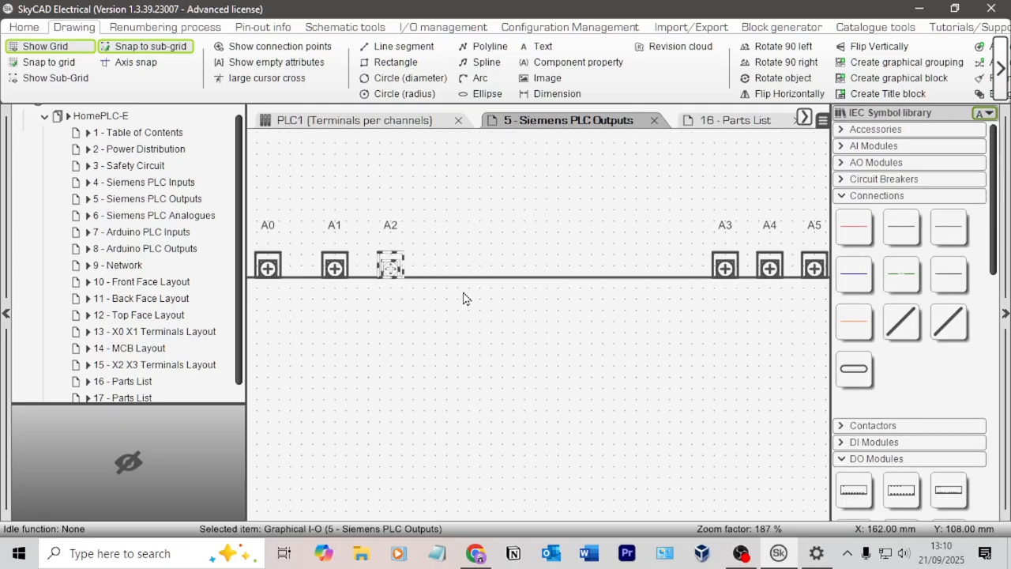
Move PLC1's A3 terminal left to the same spacing from A2, and collapse the Connections and DO Modules symbol categories
{"action": "left_click", "coordinate": [726, 268]}
{"action": "key", "text": "Left"}
{"action": "key", "text": "Left"}
{"action": "key", "text": "Left"}
{"action": "key", "text": "Left"}
{"action": "key", "text": "Left"}
{"action": "key", "text": "Left"}
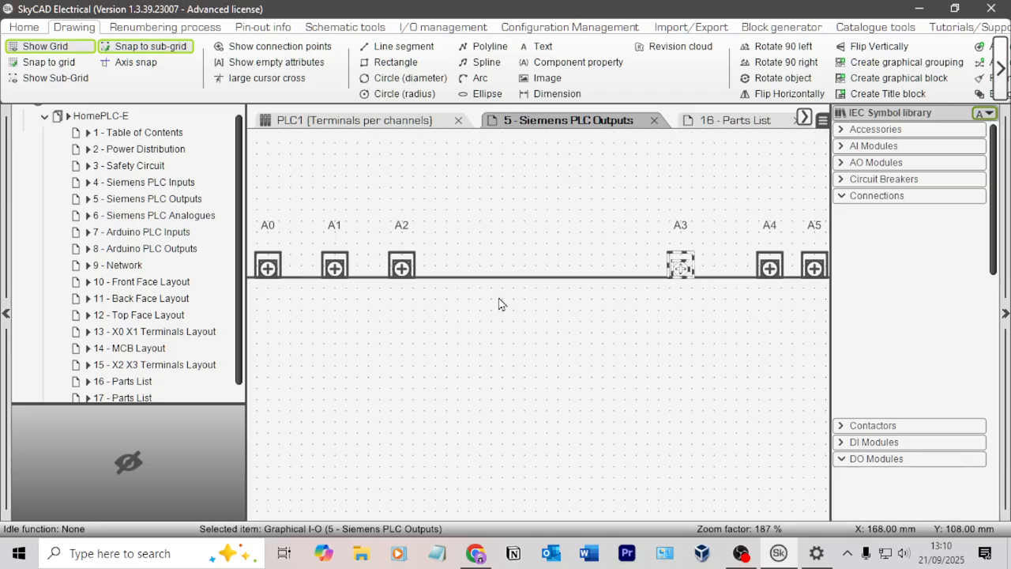
{"action": "key", "text": "Left"}
{"action": "key", "text": "Left"}
{"action": "key", "text": "Left"}
{"action": "key", "text": "Left"}
{"action": "key", "text": "Left"}
{"action": "key", "text": "Left"}
{"action": "key", "text": "Left"}
{"action": "key", "text": "Left"}
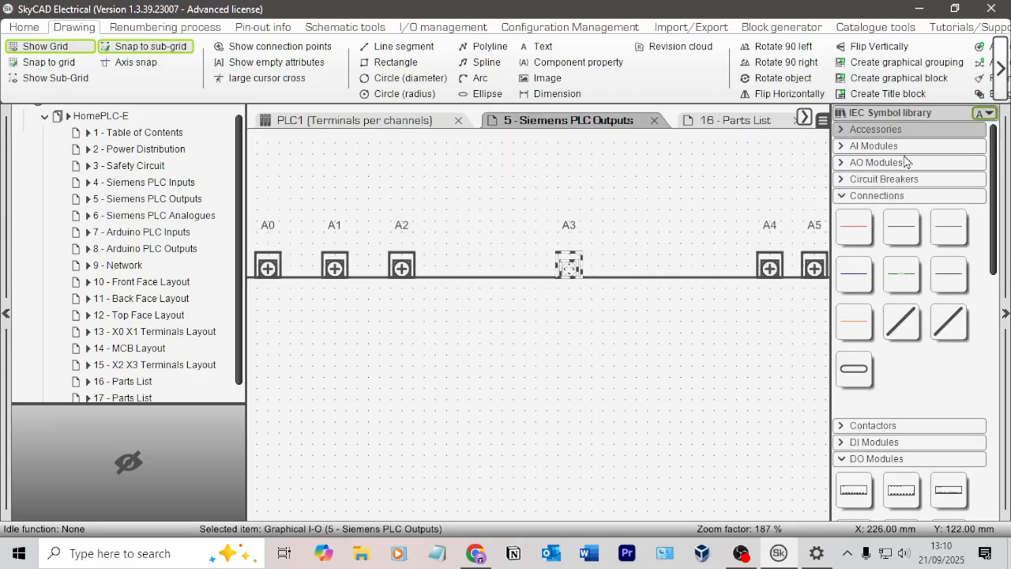
{"action": "left_click", "coordinate": [846, 197]}
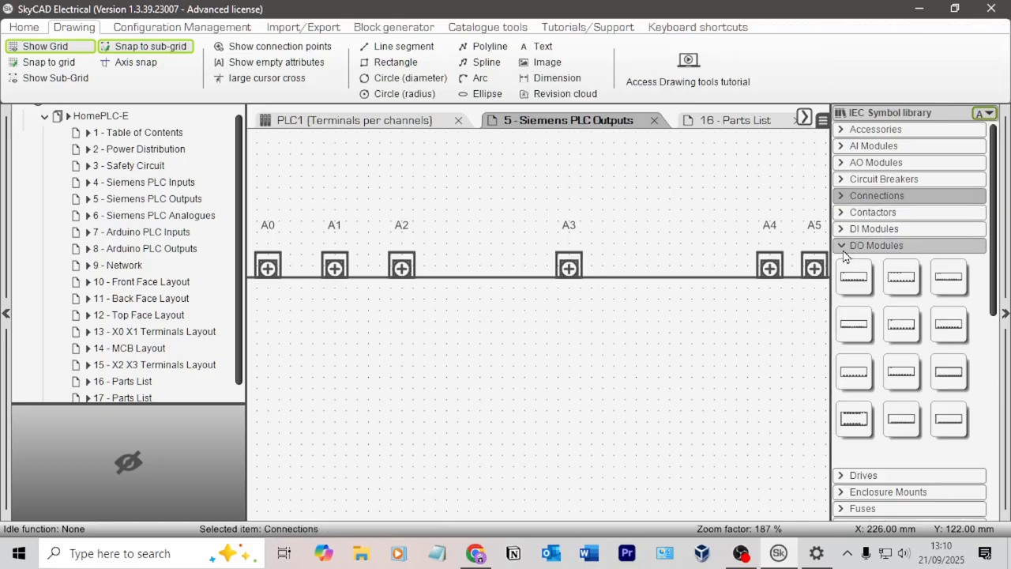
{"action": "left_click", "coordinate": [843, 247]}
{"action": "left_click", "coordinate": [569, 269]}
{"action": "key", "text": "Left"}
{"action": "key", "text": "Left"}
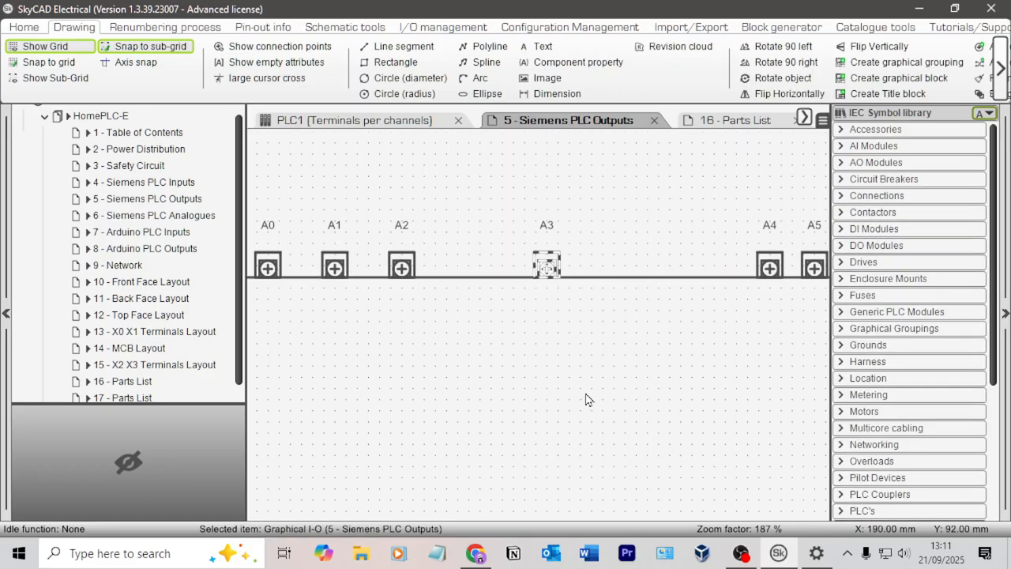
{"action": "key", "text": "Left"}
{"action": "key", "text": "Left"}
{"action": "key", "text": "Left"}
{"action": "key", "text": "Left"}
{"action": "key", "text": "Left"}
{"action": "key", "text": "Left"}
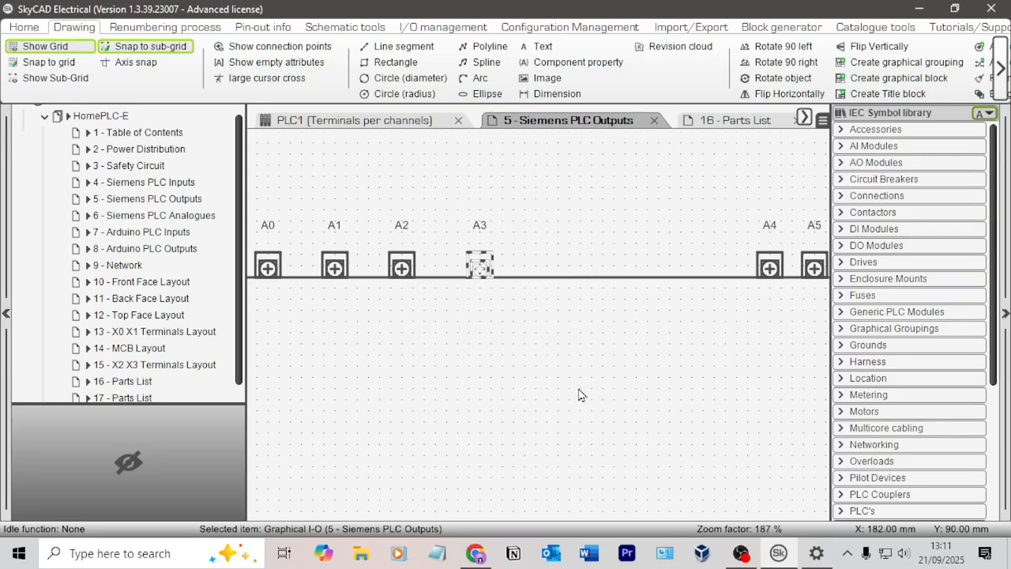
{"action": "key", "text": "Left"}
Move PLC1's A4 terminal left until its gap from A3 matches the spacing of the preceding output terminals
{"action": "left_click", "coordinate": [769, 267]}
{"action": "key", "text": "Left"}
{"action": "key", "text": "Left"}
{"action": "key", "text": "Left"}
{"action": "key", "text": "Left"}
{"action": "key", "text": "Left"}
{"action": "key", "text": "Left"}
{"action": "key", "text": "Left"}
{"action": "key", "text": "Left"}
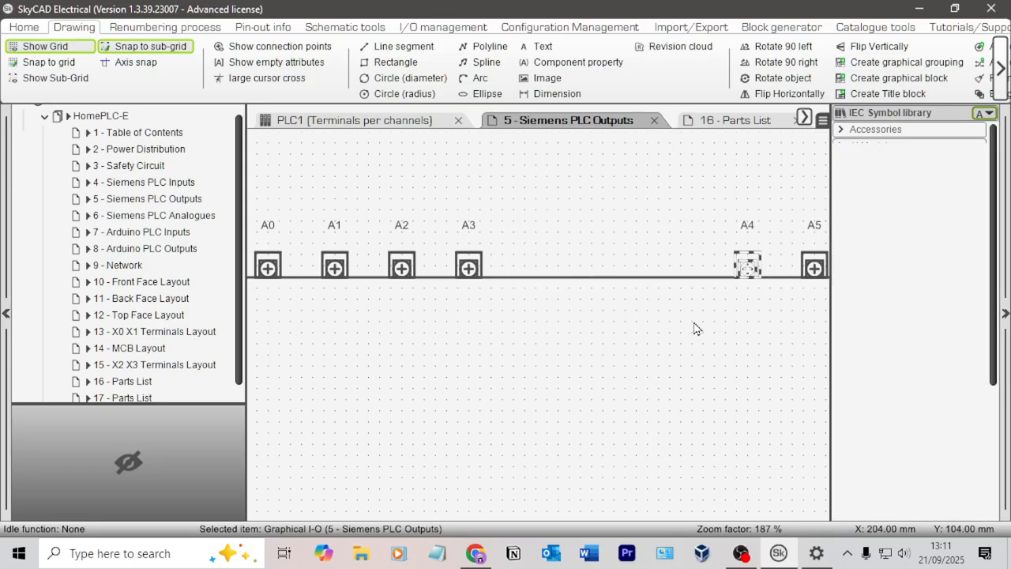
{"action": "key", "text": "Left"}
{"action": "key", "text": "Left"}
{"action": "key", "text": "Left"}
{"action": "key", "text": "Left"}
{"action": "key", "text": "Left"}
{"action": "key", "text": "Left"}
{"action": "key", "text": "Left"}
{"action": "key", "text": "Left"}
{"action": "key", "text": "Left"}
{"action": "key", "text": "Left"}
{"action": "key", "text": "Left"}
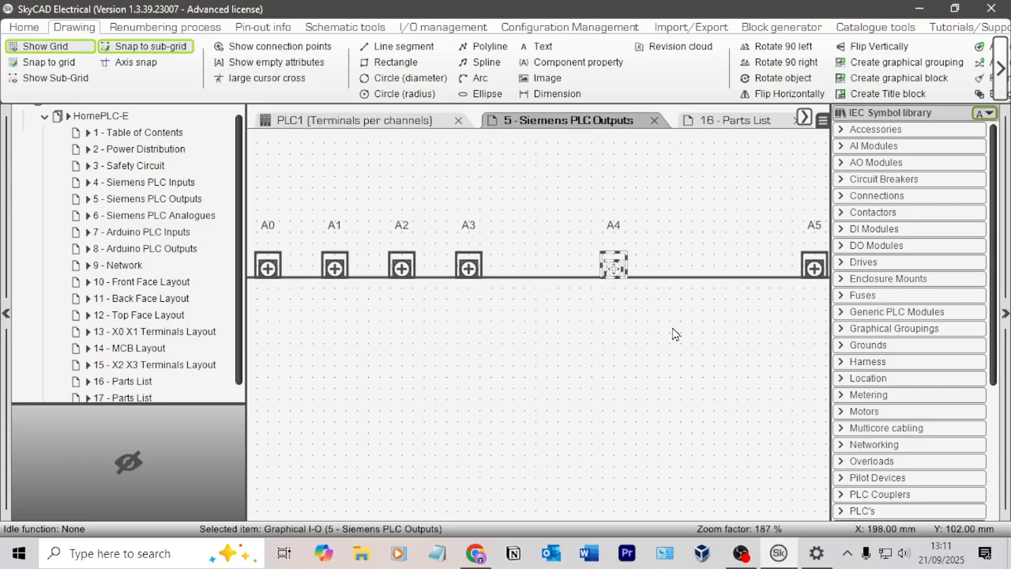
{"action": "key", "text": "Left"}
{"action": "key", "text": "Left"}
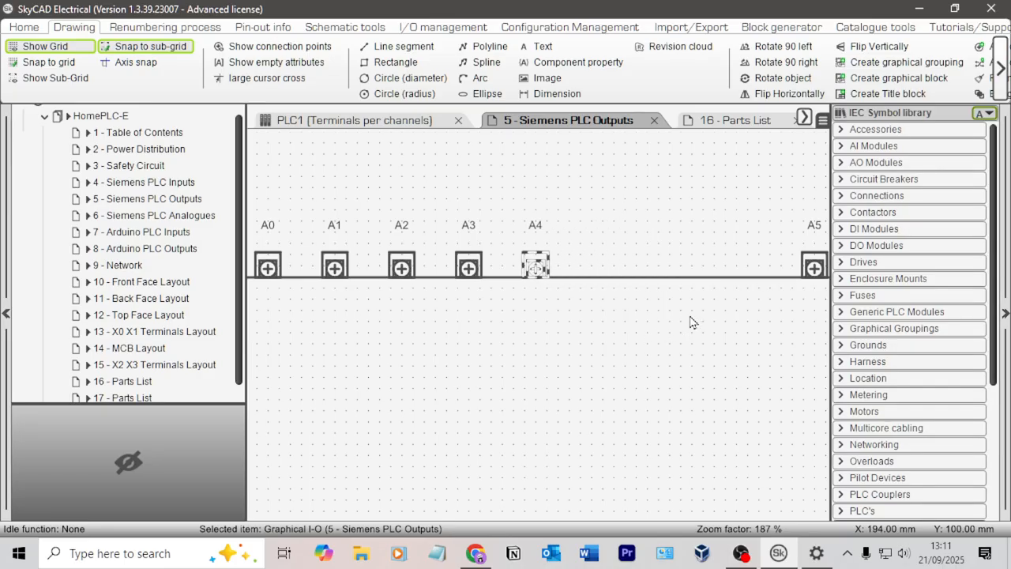
Move PLC1's A5 terminal left until its gap from A4 matches the spacing between A3 and A4
{"action": "left_click", "coordinate": [813, 267]}
{"action": "key", "text": "Left"}
{"action": "key", "text": "Left"}
{"action": "key", "text": "Left"}
{"action": "key", "text": "Left"}
{"action": "key", "text": "Left"}
{"action": "key", "text": "Left"}
{"action": "key", "text": "Left"}
{"action": "key", "text": "Left"}
{"action": "key", "text": "Left"}
{"action": "key", "text": "Left"}
{"action": "key", "text": "Left"}
{"action": "key", "text": "Left"}
{"action": "key", "text": "Left"}
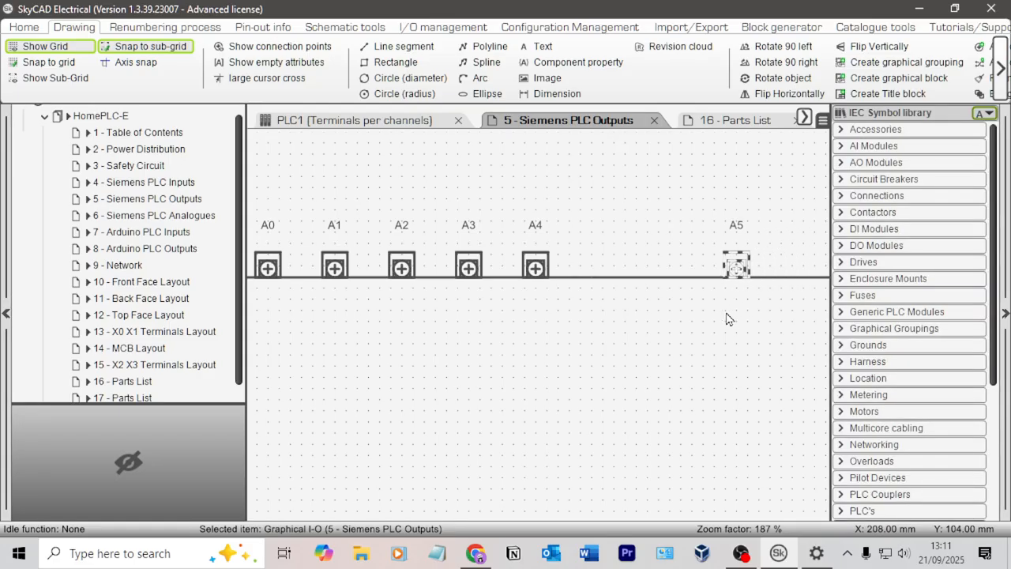
{"action": "key", "text": "Left"}
{"action": "key", "text": "Left"}
{"action": "key", "text": "Left"}
{"action": "key", "text": "Left"}
{"action": "key", "text": "Left"}
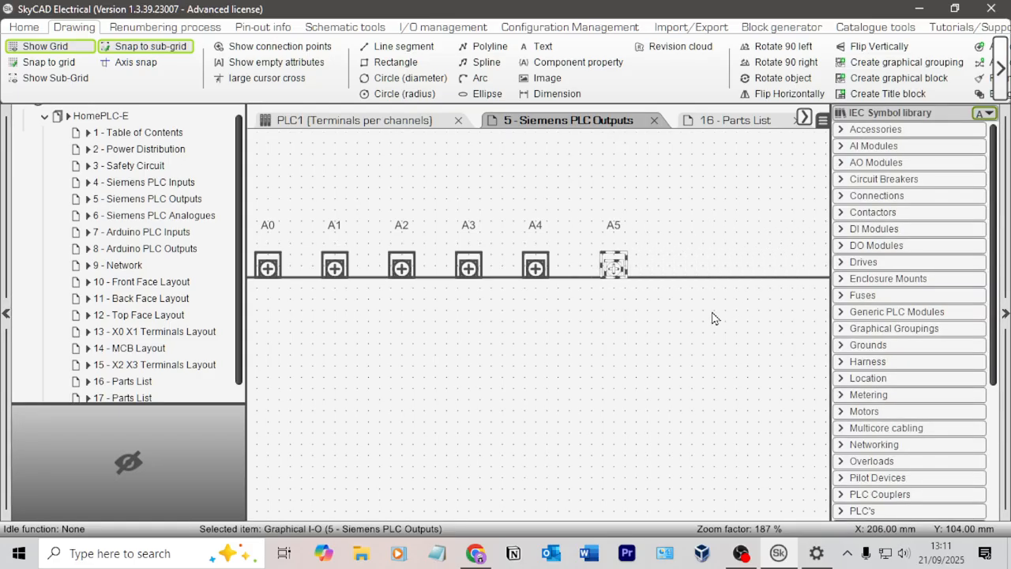
{"action": "scroll", "coordinate": [713, 319], "scroll_direction": "down", "scroll_amount": 2}
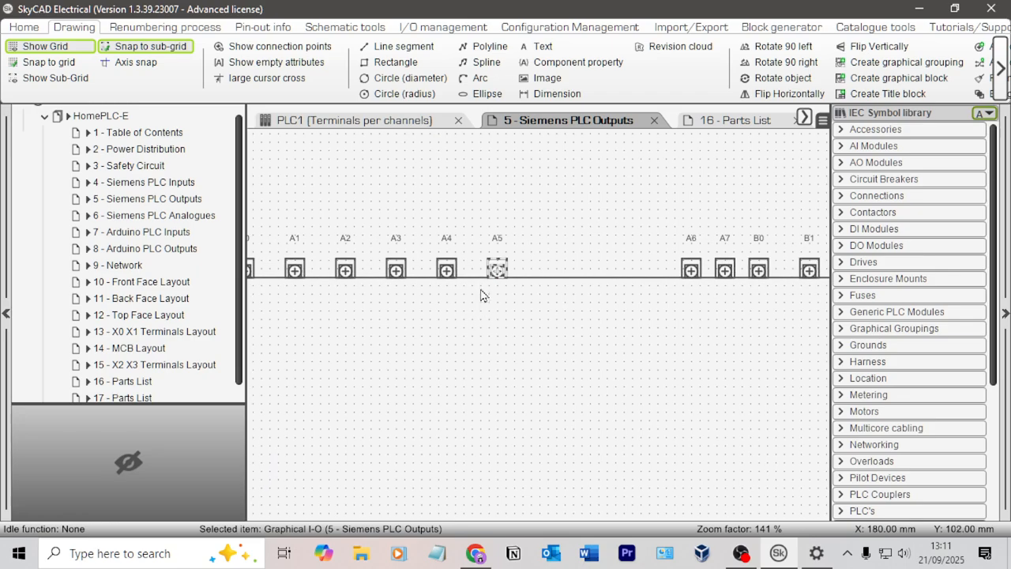
Move PLC1's A6 terminal left until its gap from A5 matches the spacing of the preceding output terminals
{"action": "key", "text": "Left"}
{"action": "key", "text": "Left"}
{"action": "key", "text": "Left"}
{"action": "key", "text": "Left"}
{"action": "key", "text": "Left"}
{"action": "key", "text": "Left"}
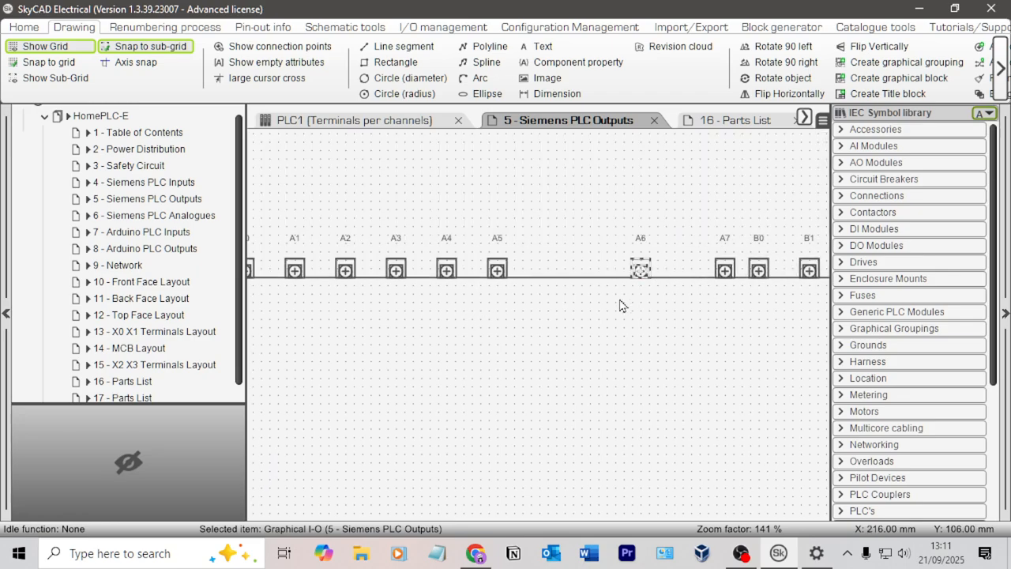
{"action": "key", "text": "Left"}
{"action": "key", "text": "Left"}
{"action": "key", "text": "Left"}
{"action": "key", "text": "Left"}
{"action": "key", "text": "Left"}
{"action": "key", "text": "Left"}
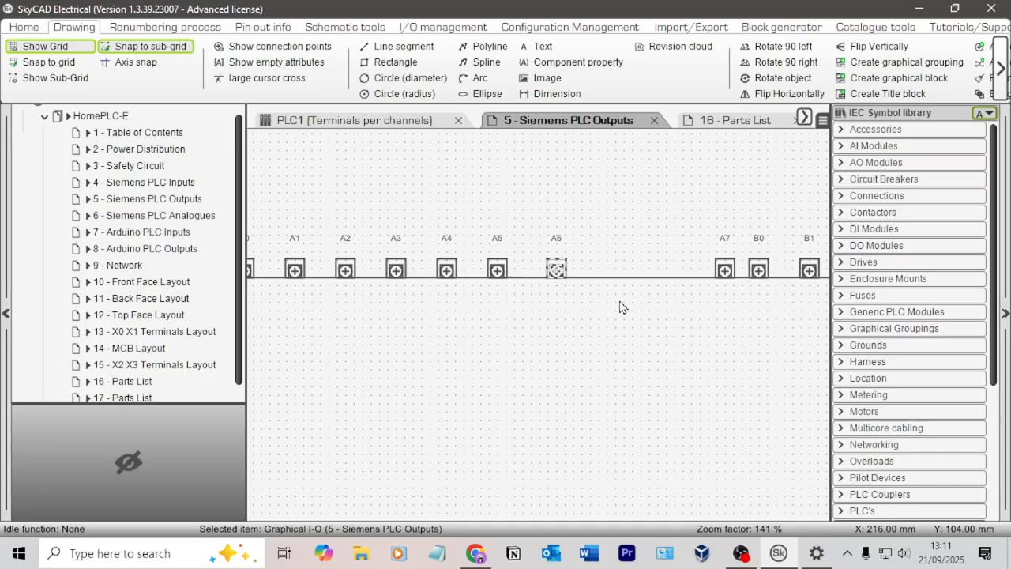
Move PLC1's A7 terminal left along the block's lower edge to the same spacing from A6
{"action": "left_click", "coordinate": [726, 273]}
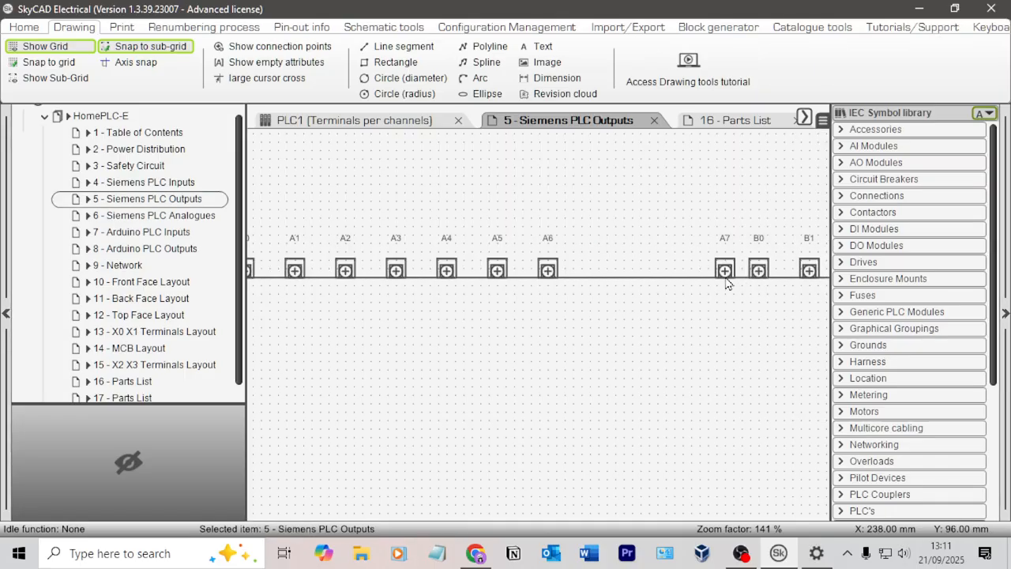
{"action": "key", "text": "Left"}
{"action": "key", "text": "Left"}
{"action": "key", "text": "Left"}
{"action": "key", "text": "Left"}
{"action": "key", "text": "Left"}
{"action": "key", "text": "Left"}
{"action": "key", "text": "Left"}
{"action": "key", "text": "Left"}
{"action": "key", "text": "Left"}
{"action": "key", "text": "Left"}
{"action": "key", "text": "Left"}
{"action": "key", "text": "Left"}
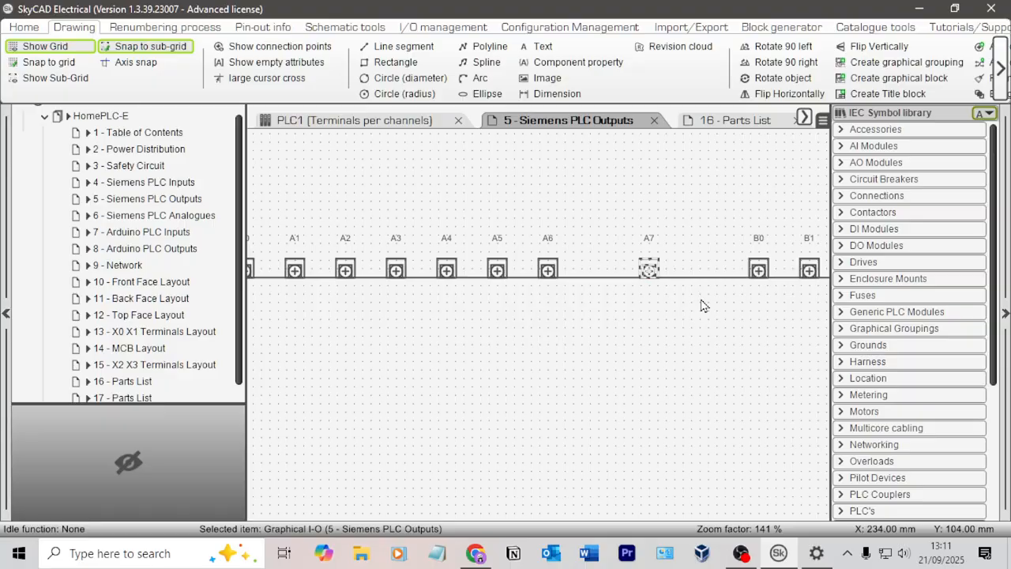
{"action": "key", "text": "Left"}
Move PLC1's B0 terminal left until its gap from A7 equals the A6–A7 spacing
{"action": "left_click", "coordinate": [757, 273]}
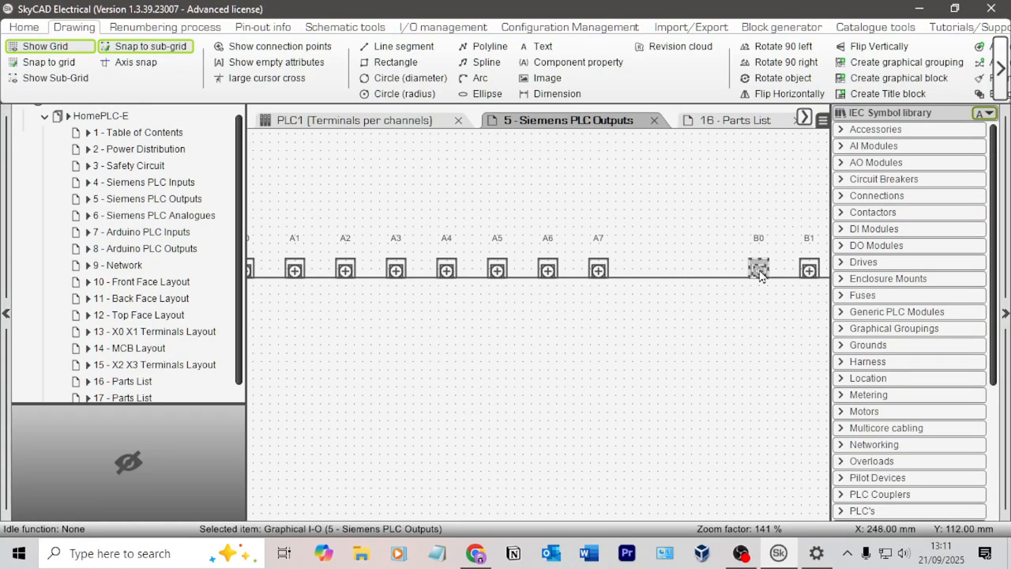
{"action": "key", "text": "Left"}
{"action": "key", "text": "Left"}
{"action": "key", "text": "Left"}
{"action": "key", "text": "Left"}
{"action": "key", "text": "Left"}
{"action": "key", "text": "Left"}
{"action": "key", "text": "Left"}
{"action": "key", "text": "Left"}
{"action": "key", "text": "Left"}
{"action": "key", "text": "Left"}
{"action": "key", "text": "Left"}
{"action": "key", "text": "Left"}
{"action": "key", "text": "Left"}
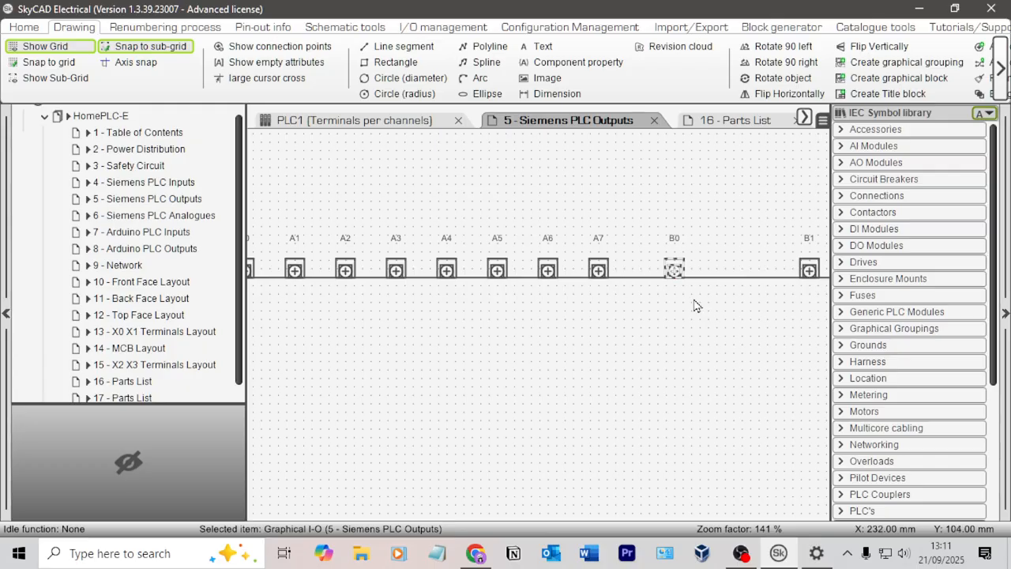
Move PLC1's B1 terminal left to the same spacing from B0, shortening the block, and deselect it
{"action": "left_click", "coordinate": [809, 270]}
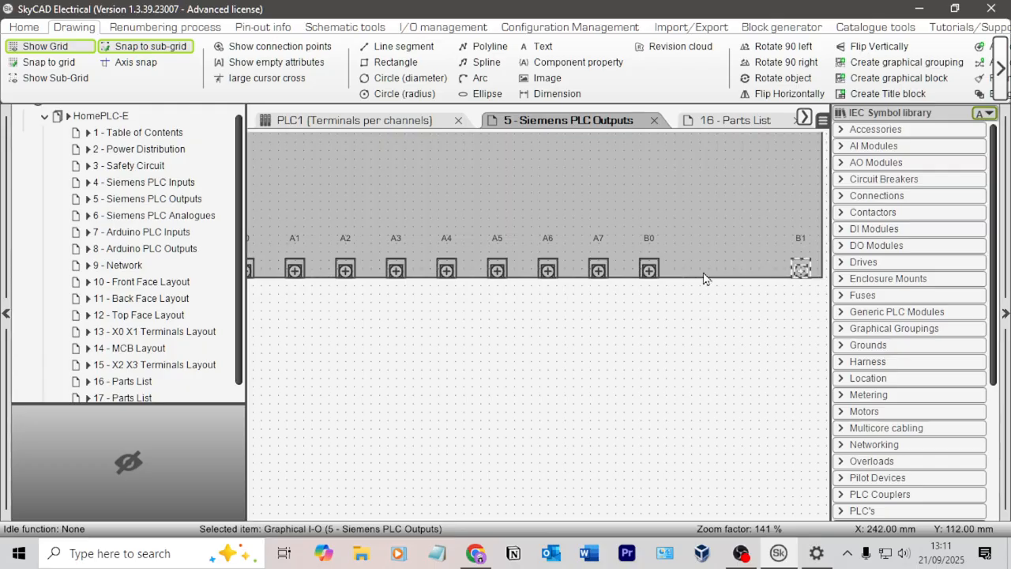
{"action": "key", "text": "Left"}
{"action": "key", "text": "Left"}
{"action": "key", "text": "Left"}
{"action": "key", "text": "Left"}
{"action": "key", "text": "Left"}
{"action": "key", "text": "Left"}
{"action": "key", "text": "Left"}
{"action": "key", "text": "Left"}
{"action": "key", "text": "Left"}
{"action": "key", "text": "Left"}
{"action": "key", "text": "Left"}
{"action": "key", "text": "Left"}
{"action": "key", "text": "Left"}
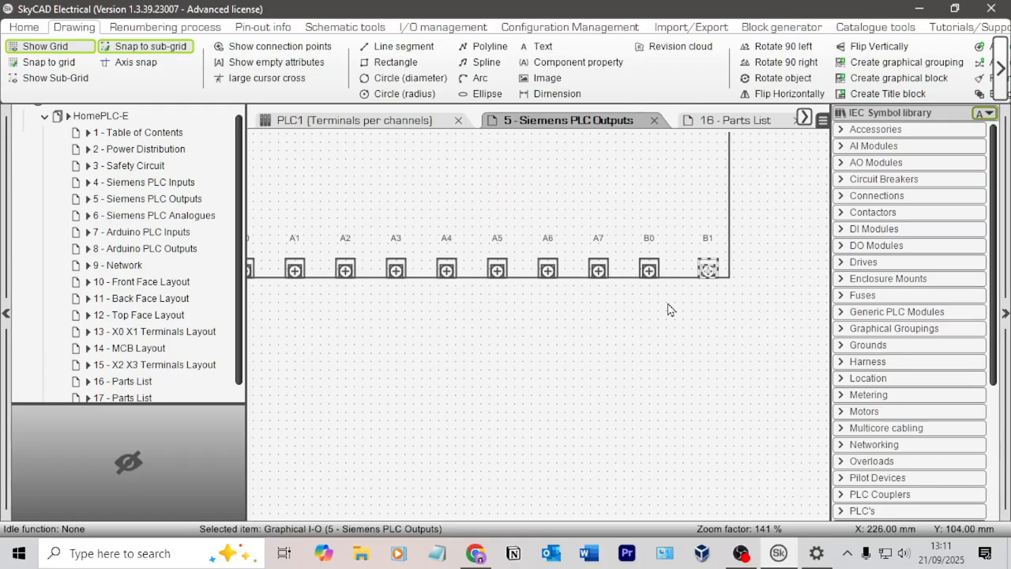
{"action": "left_click", "coordinate": [668, 311]}
Turn off the grid display on the Siemens PLC Outputs sheet
{"action": "scroll", "coordinate": [668, 311], "scroll_direction": "down", "scroll_amount": 4}
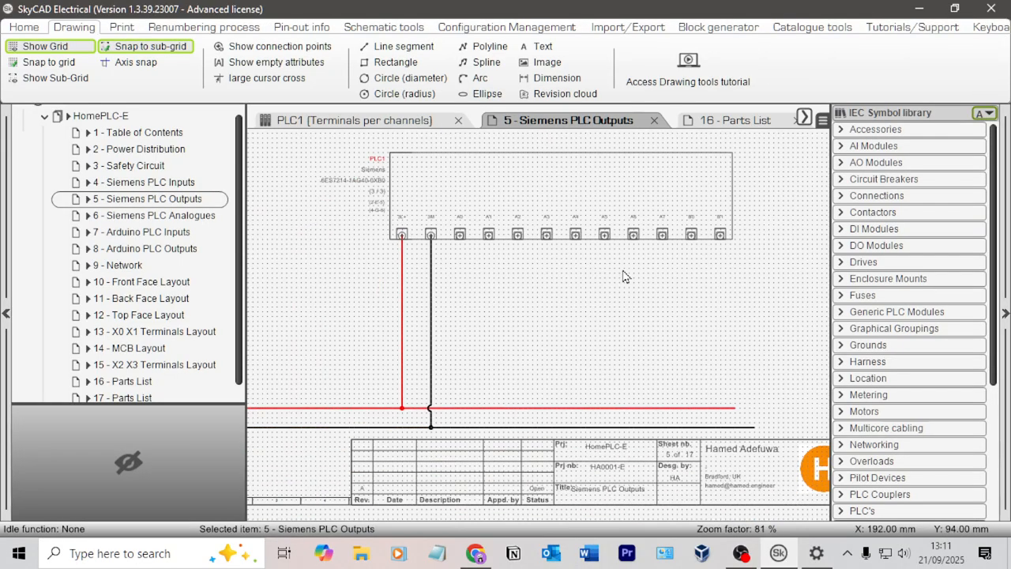
{"action": "scroll", "coordinate": [636, 292], "scroll_direction": "up", "scroll_amount": 2}
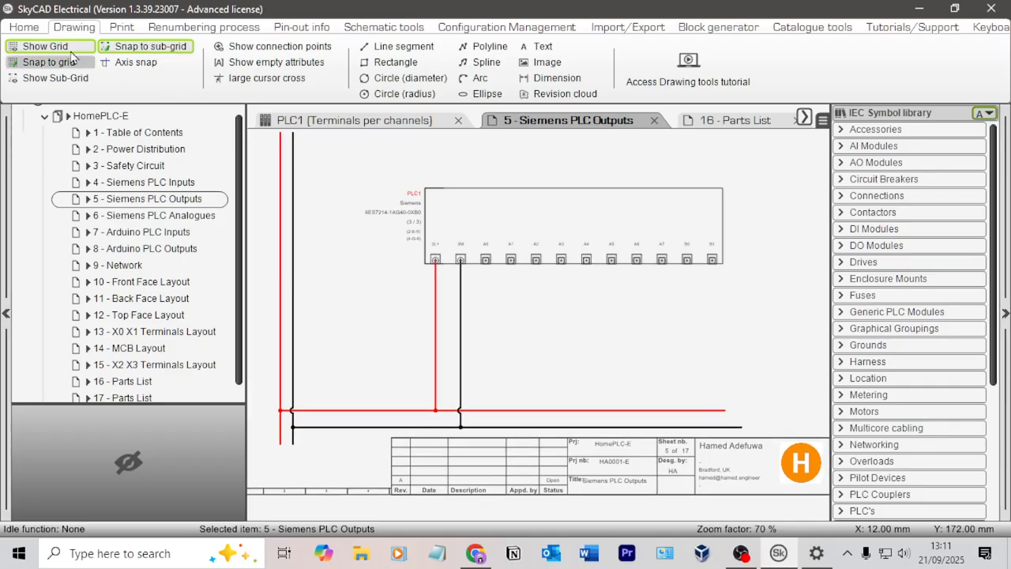
{"action": "left_click", "coordinate": [45, 46]}
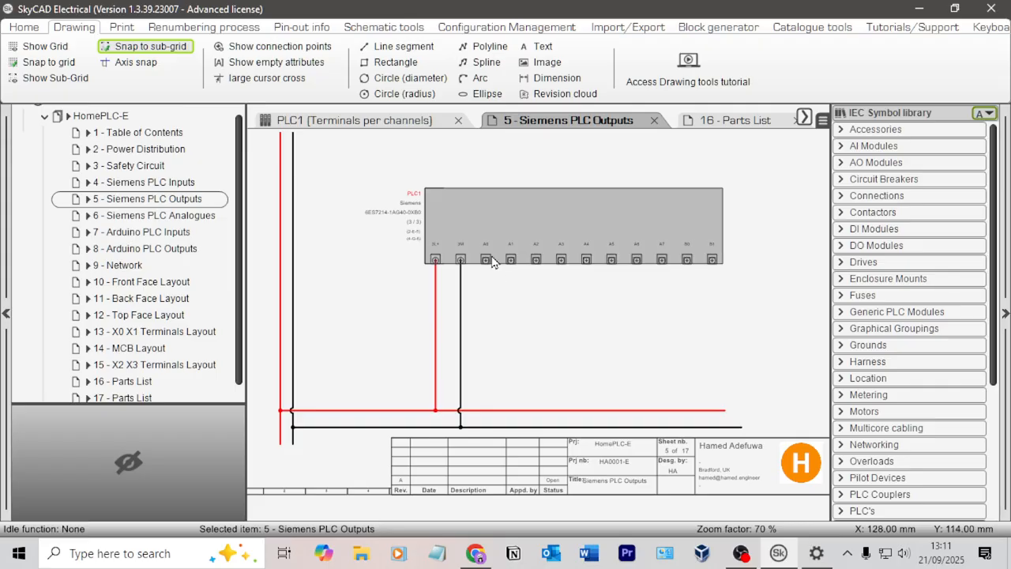
{"action": "double_click", "coordinate": [542, 222]}
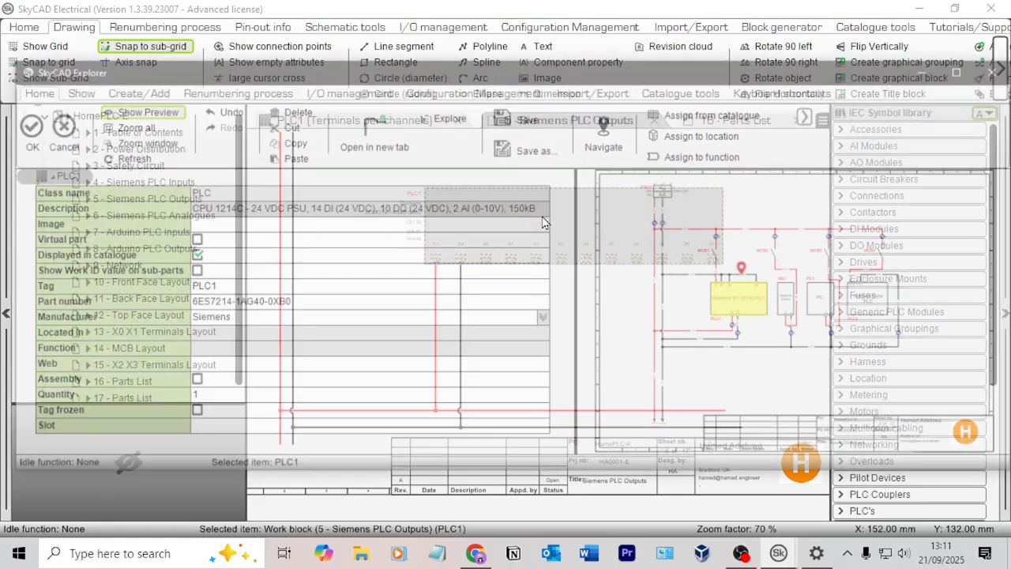
{"action": "left_click", "coordinate": [59, 136]}
{"action": "scroll", "coordinate": [466, 250], "scroll_direction": "up", "scroll_amount": 3}
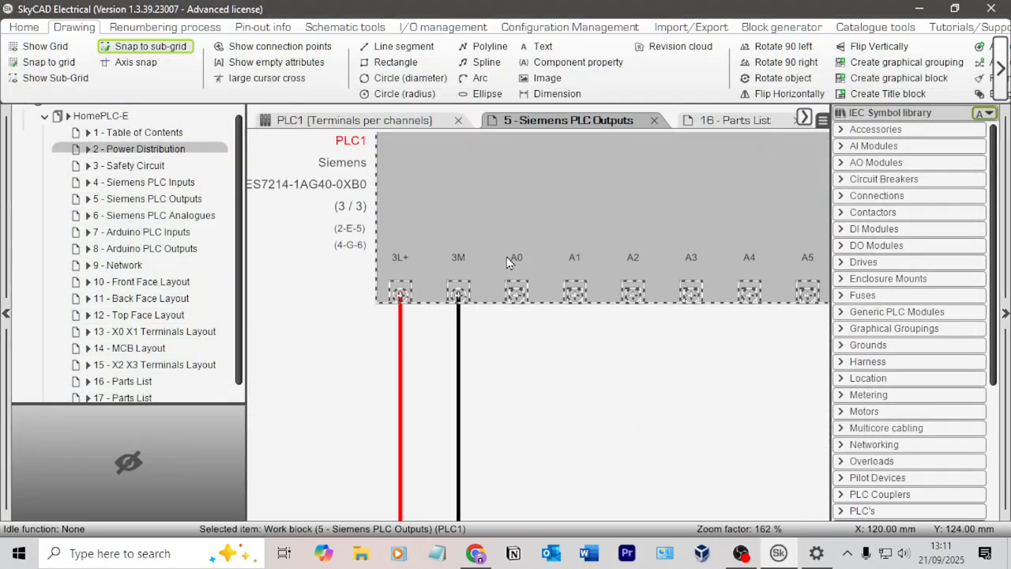
{"action": "double_click", "coordinate": [522, 259]}
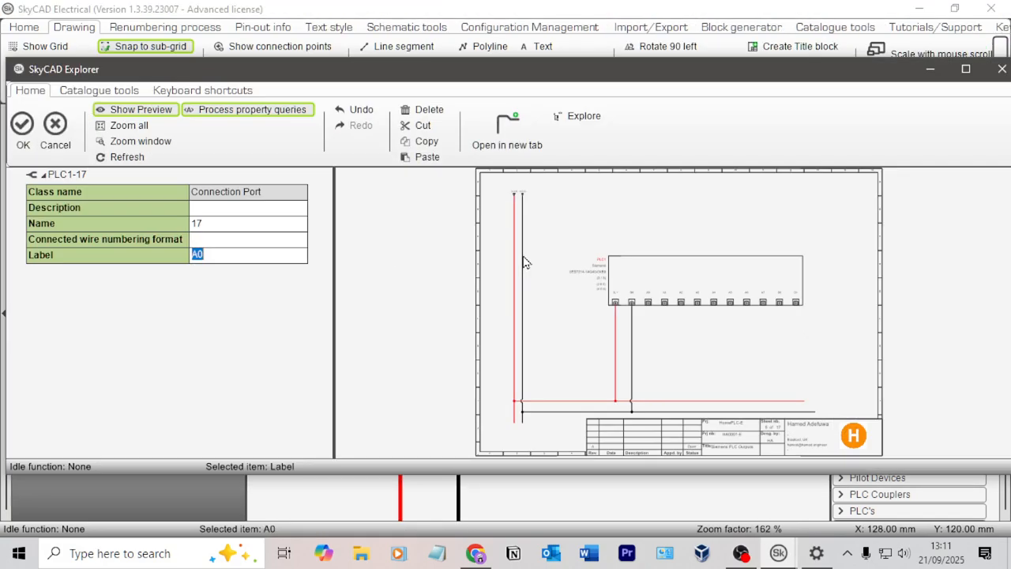
{"action": "left_click", "coordinate": [55, 127]}
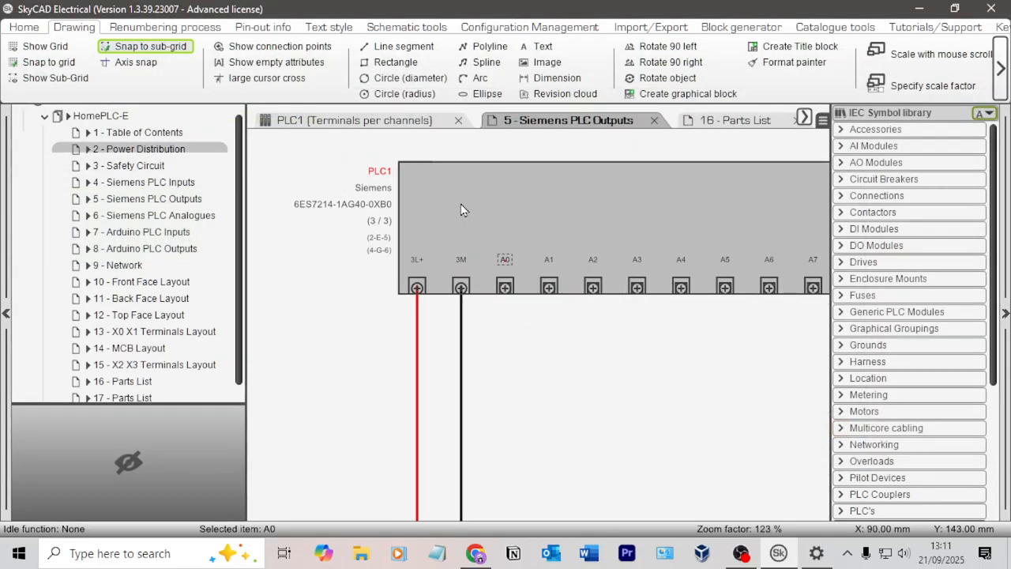
{"action": "double_click", "coordinate": [393, 191]}
{"action": "left_click", "coordinate": [56, 126]}
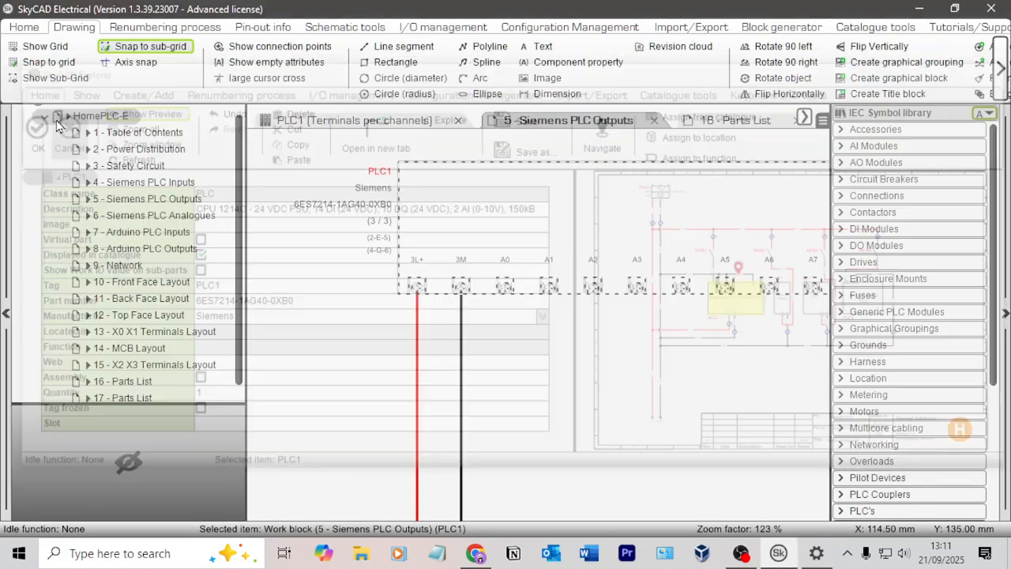
List HomePLC-E's PLCs in the project tree and open PLC1's IOs table
{"action": "left_click", "coordinate": [25, 27]}
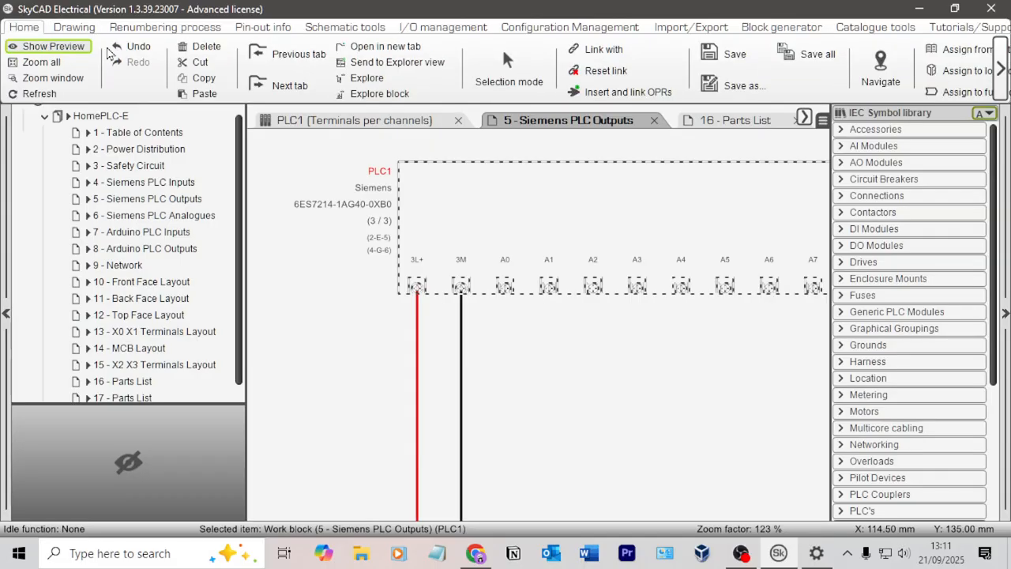
{"action": "left_click", "coordinate": [127, 118]}
{"action": "left_click", "coordinate": [67, 27]}
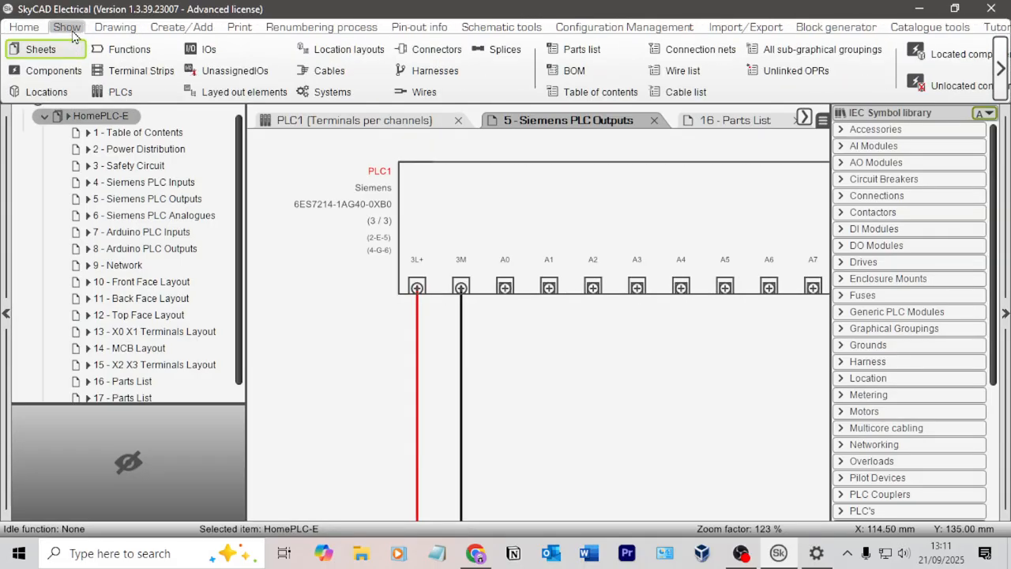
{"action": "left_click", "coordinate": [113, 93]}
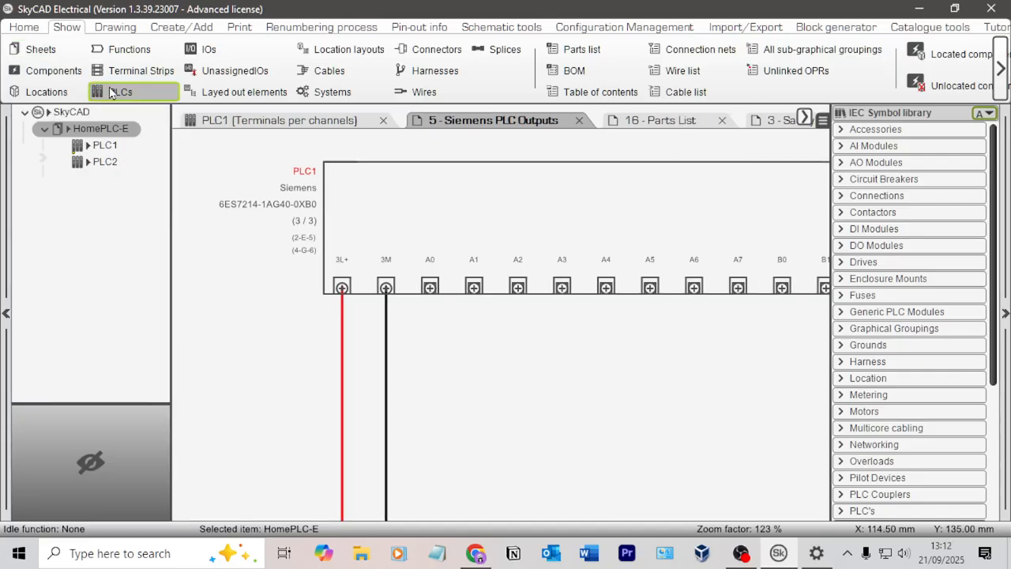
{"action": "left_click", "coordinate": [103, 146]}
{"action": "left_click", "coordinate": [32, 50]}
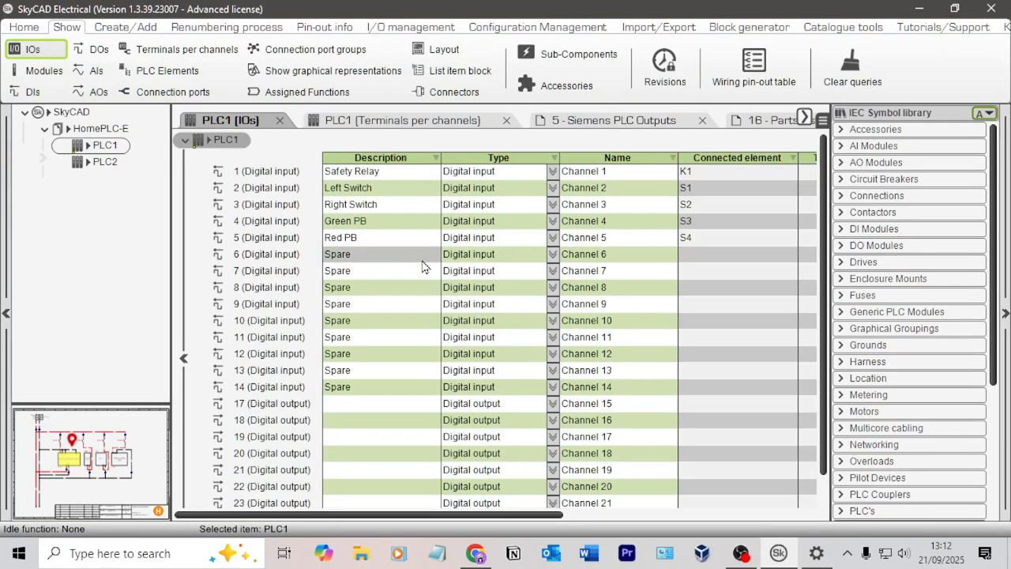
Enter "Spare" as the description of PLC1's digital outputs 22, 23, 24 and 25
{"action": "scroll", "coordinate": [395, 261], "scroll_direction": "down", "scroll_amount": 2}
{"action": "scroll", "coordinate": [411, 308], "scroll_direction": "up", "scroll_amount": 2}
{"action": "scroll", "coordinate": [399, 205], "scroll_direction": "down", "scroll_amount": 2}
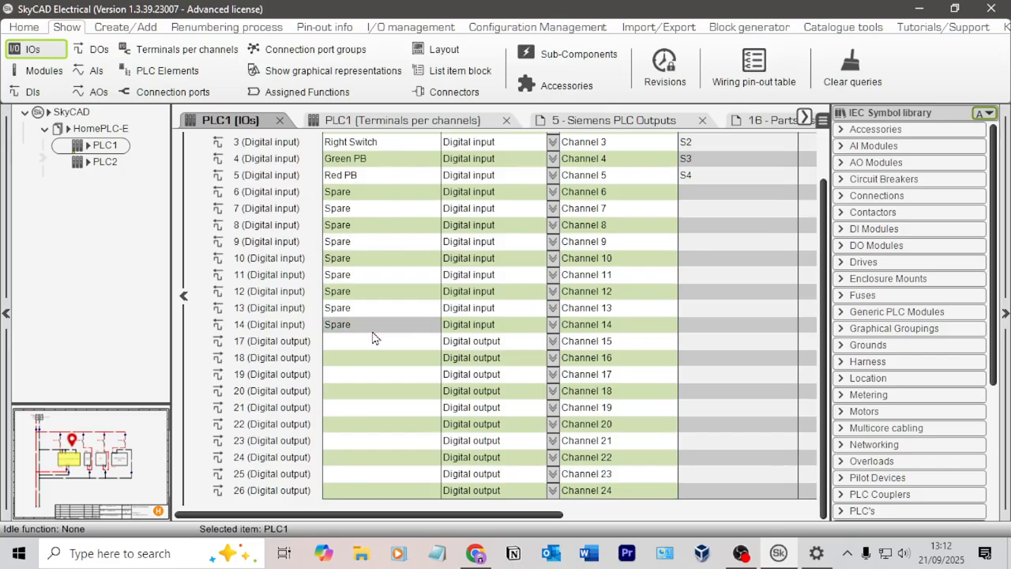
{"action": "left_click", "coordinate": [368, 424]}
{"action": "type", "text": "Spare"}
{"action": "key", "text": "Return"}
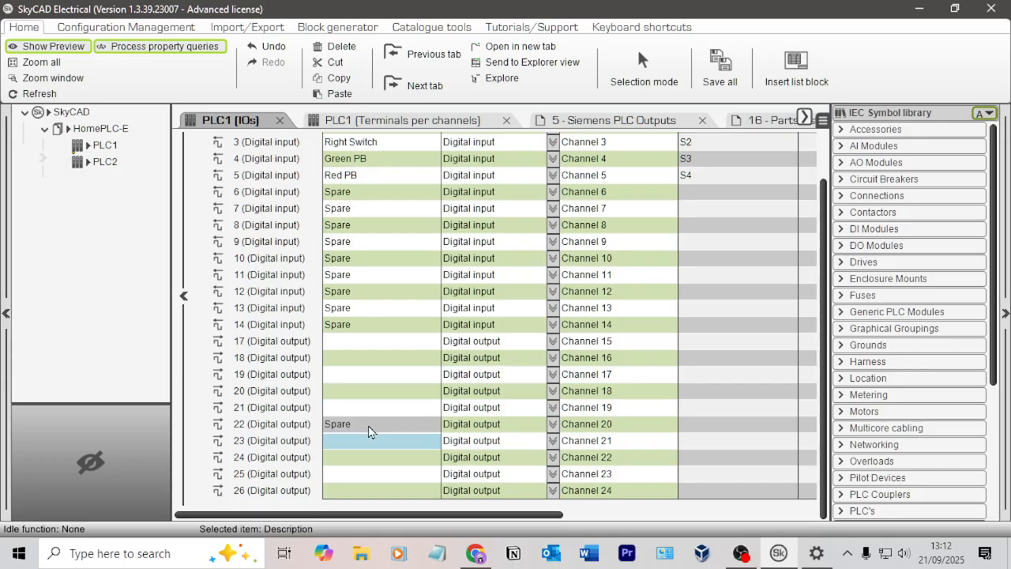
{"action": "type", "text": "Spare"}
{"action": "key", "text": "Return"}
{"action": "type", "text": "Spare"}
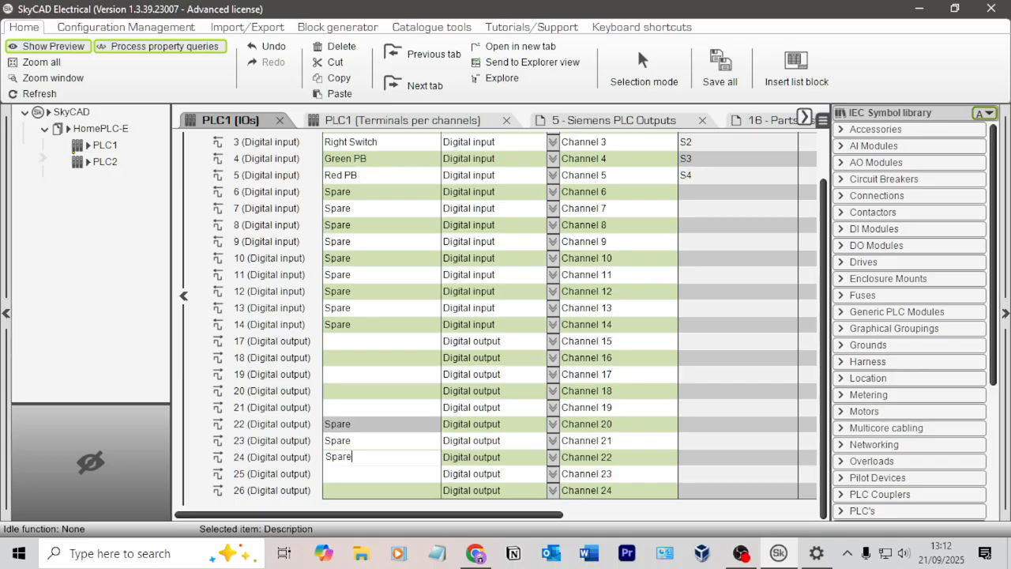
{"action": "key", "text": "Return"}
{"action": "type", "text": "Spare"}
{"action": "key", "text": "Return"}
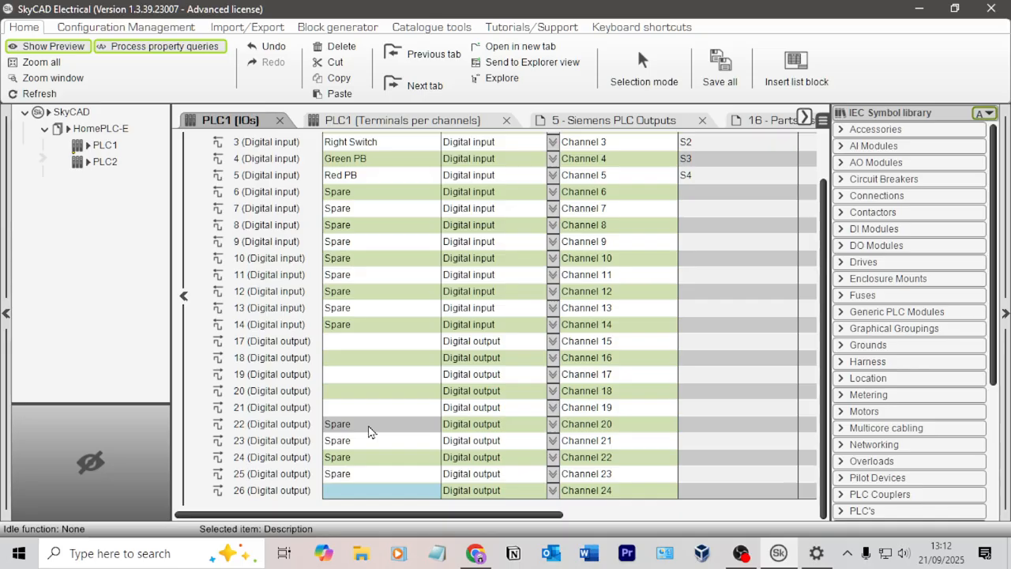
Describe PLC1's digital output 26 (Channel 24) as "K2 Relay"
{"action": "type", "text": "K"}
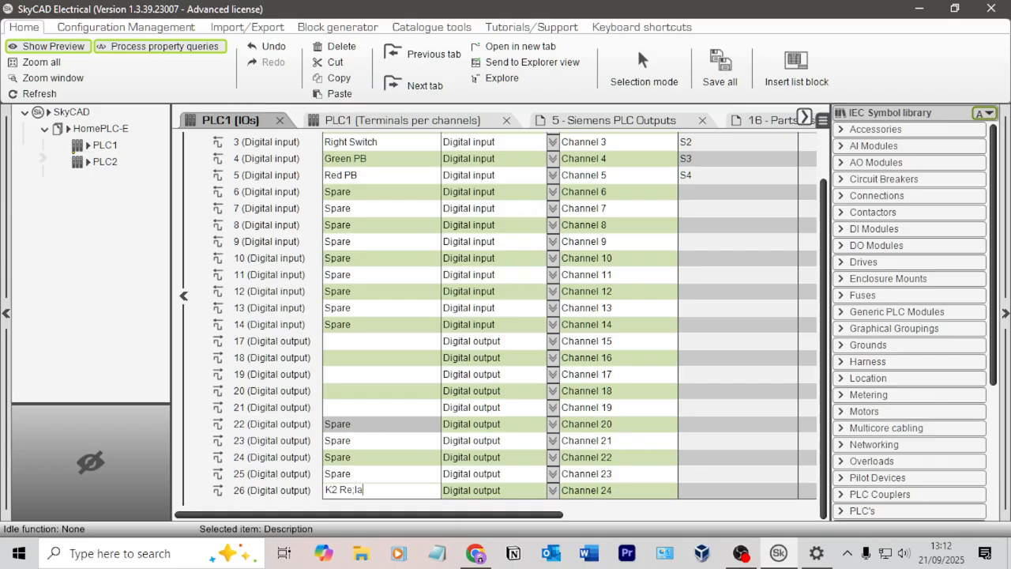
{"action": "type", "text": "2 Relay"}
{"action": "key", "text": "Return"}
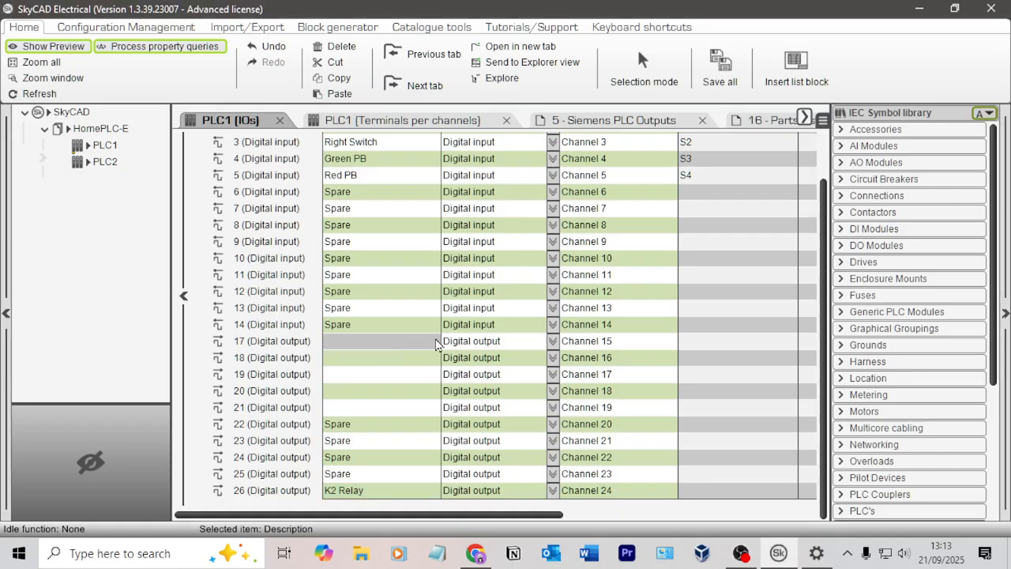
Describe PLC1's digital output 17 (Channel 15) as "Green Status LED"
{"action": "left_click", "coordinate": [436, 341]}
{"action": "type", "text": "Green Status LED"}
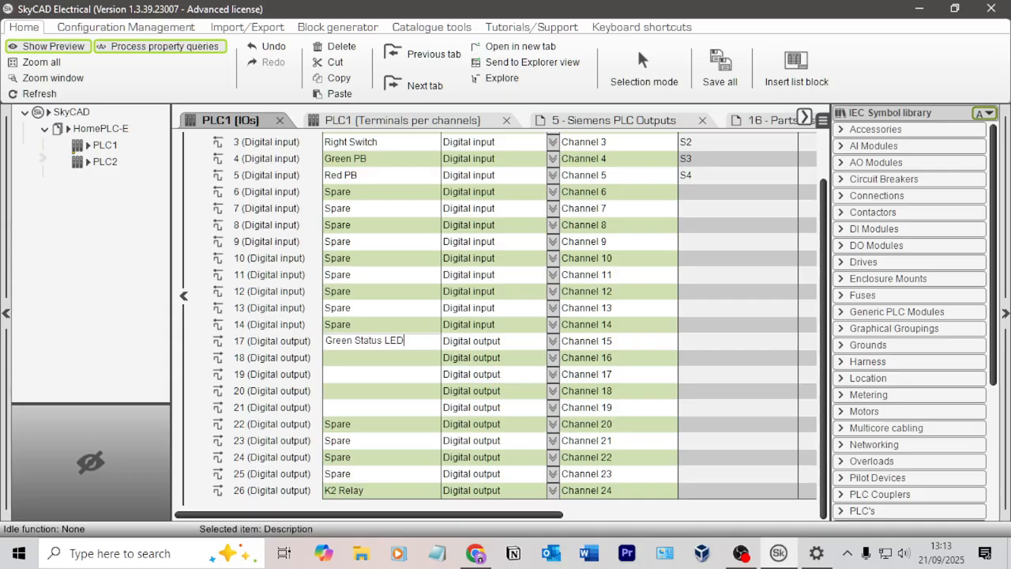
{"action": "key", "text": "Return"}
{"action": "left_click", "coordinate": [435, 343]}
Copy the "Green Status LED" description from output 17 into digital outputs 18 and 19
{"action": "left_click", "coordinate": [407, 341]}
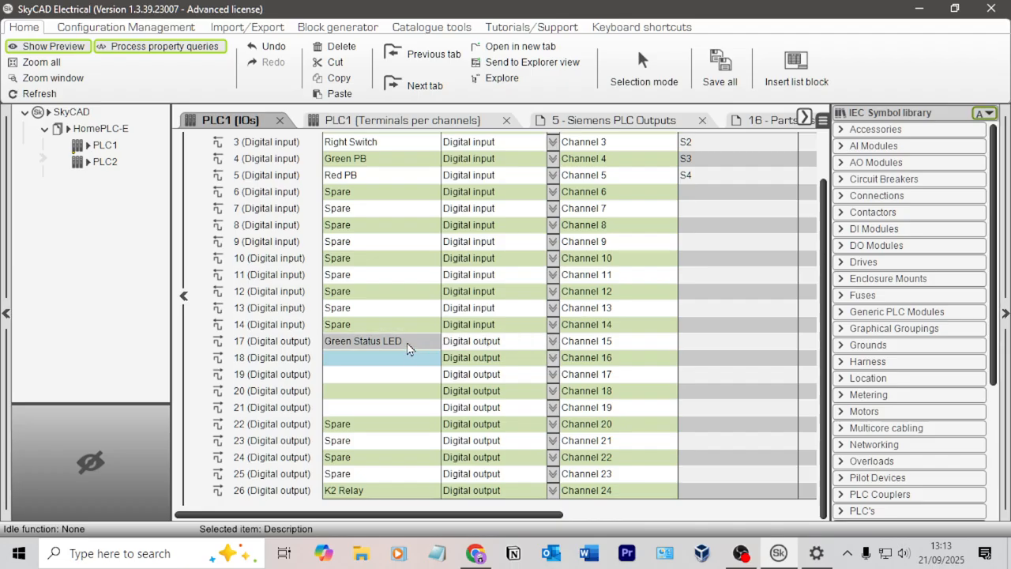
{"action": "key", "text": "ctrl+c"}
{"action": "left_click", "coordinate": [402, 360]}
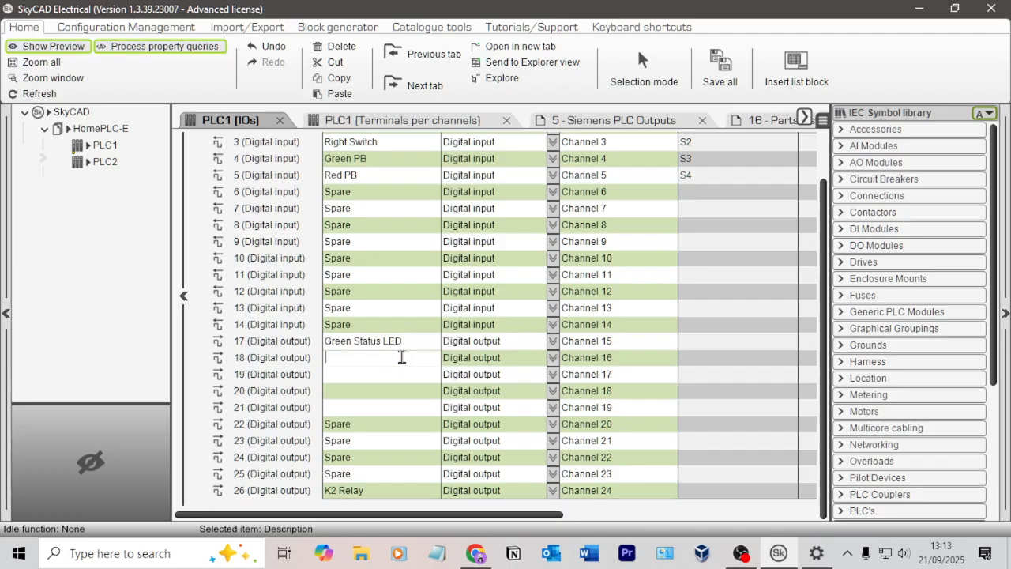
{"action": "key", "text": "ctrl+v"}
{"action": "left_click", "coordinate": [370, 381]}
{"action": "key", "text": "ctrl+v"}
Change the descriptions of output 18 to "Yellow Status LED" and output 19 to "Red Status LED"
{"action": "left_click", "coordinate": [344, 357]}
{"action": "left_click", "coordinate": [344, 358]}
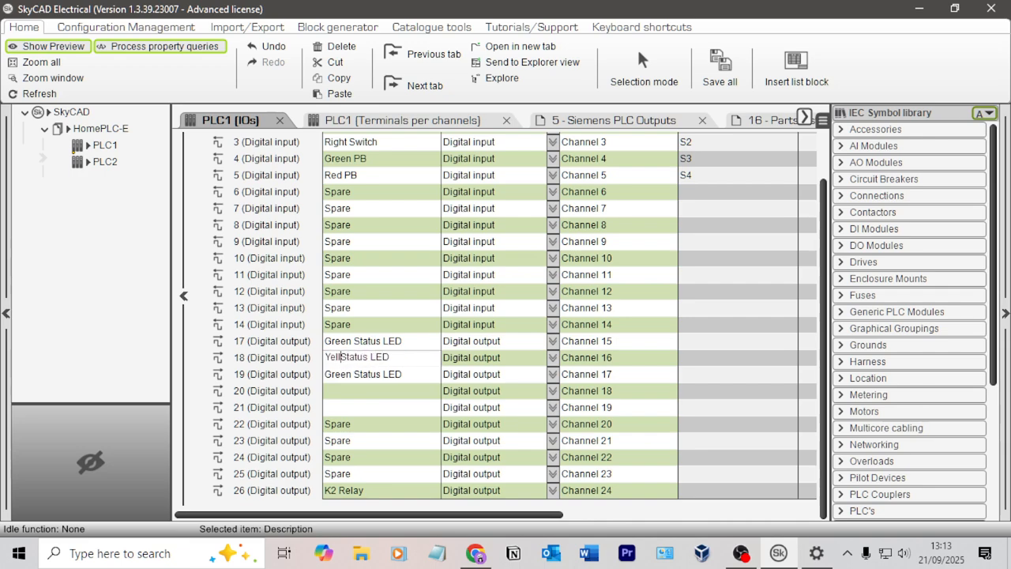
{"action": "type", "text": "Yellow"}
{"action": "left_click", "coordinate": [341, 374]}
{"action": "left_click", "coordinate": [342, 374]}
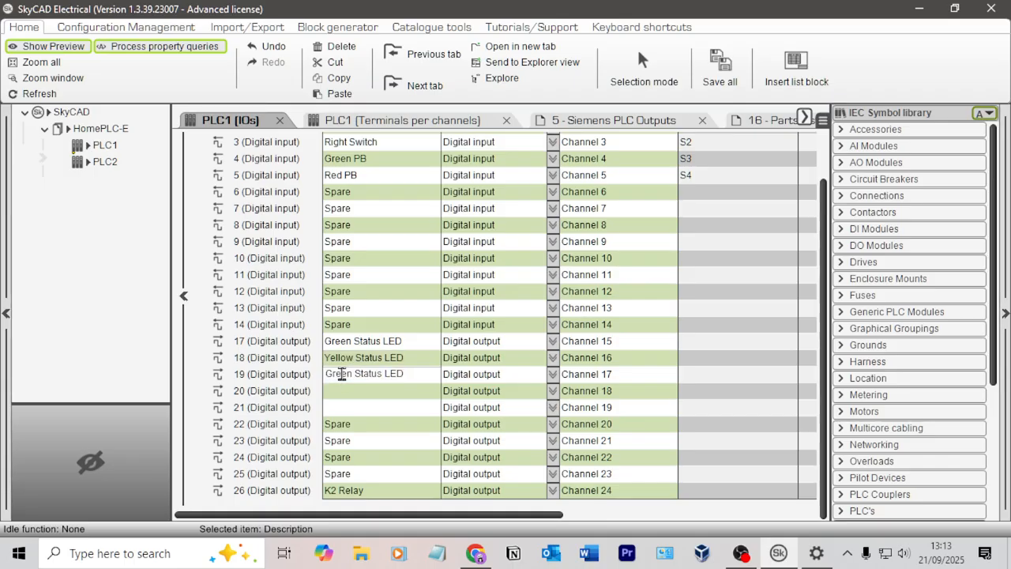
{"action": "type", "text": "Red"}
Describe digital outputs 20 and 21 as "Spare", and close PLC1's IOs table
{"action": "left_click", "coordinate": [359, 395]}
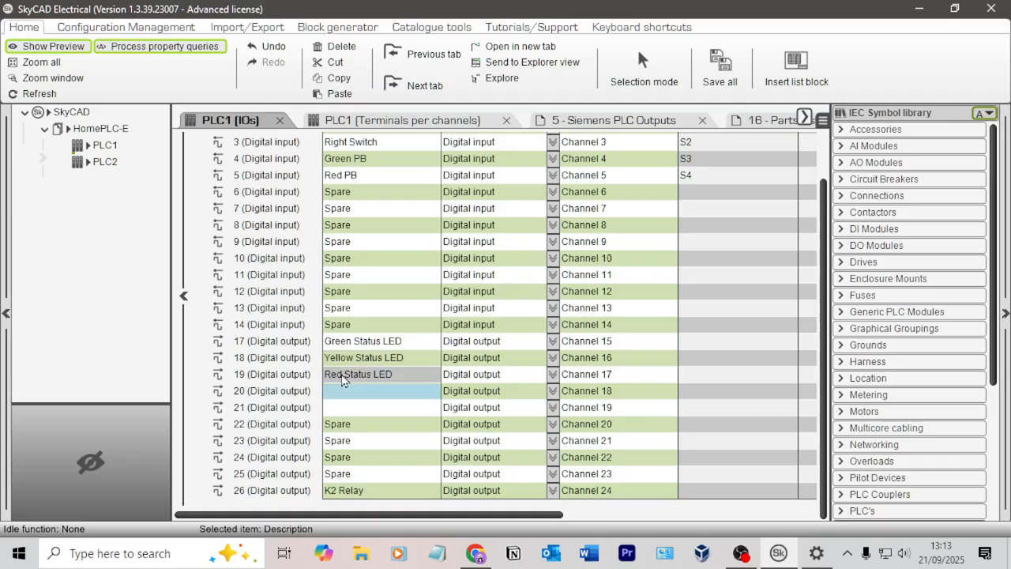
{"action": "type", "text": "Spare"}
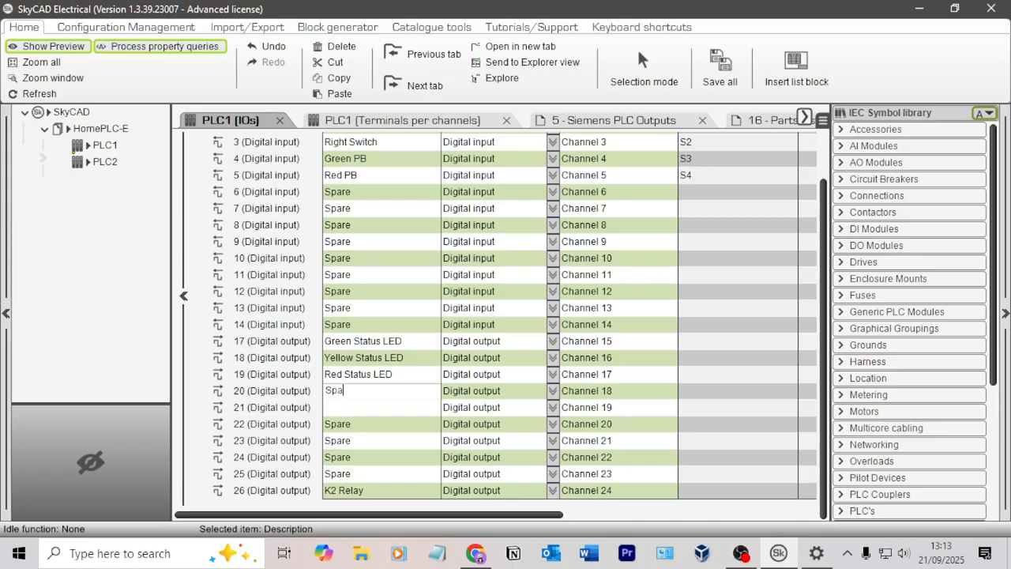
{"action": "key", "text": "Return"}
{"action": "type", "text": "Spare"}
{"action": "key", "text": "Return"}
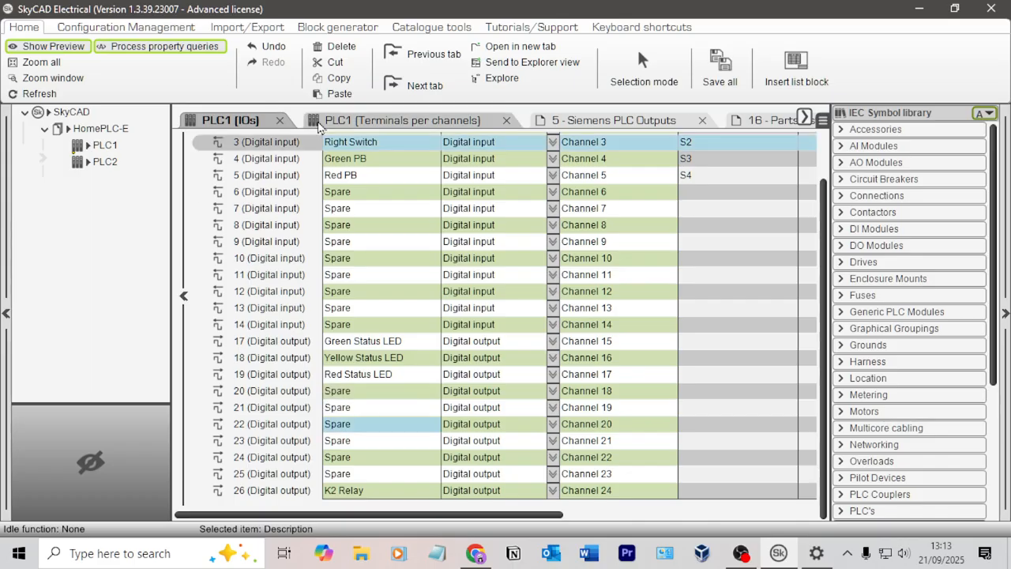
{"action": "left_click", "coordinate": [279, 120]}
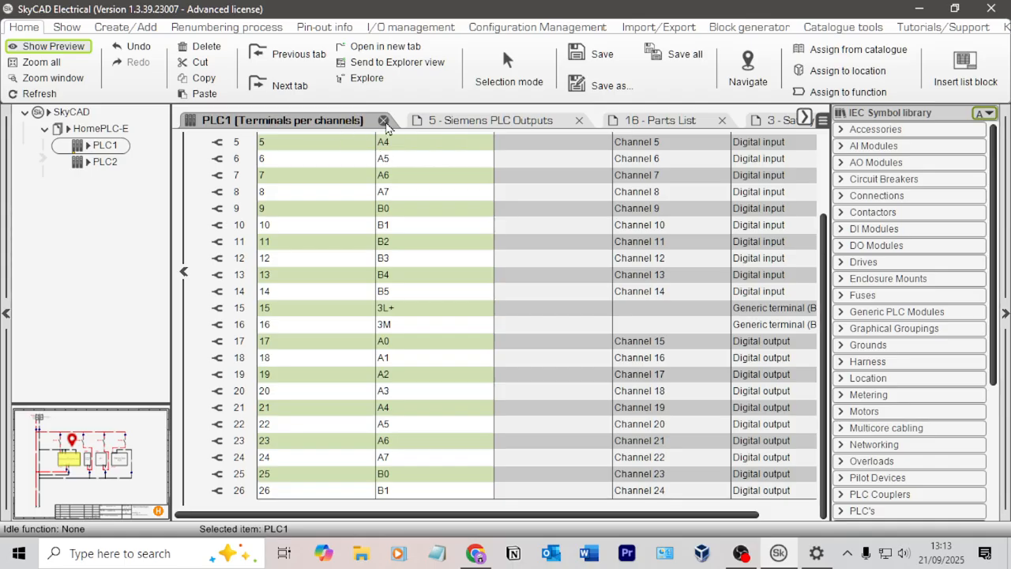
Close PLC1's Terminals per channels table and inspect the description of output A0 on the Siemens PLC Outputs sheet
{"action": "left_click", "coordinate": [384, 120]}
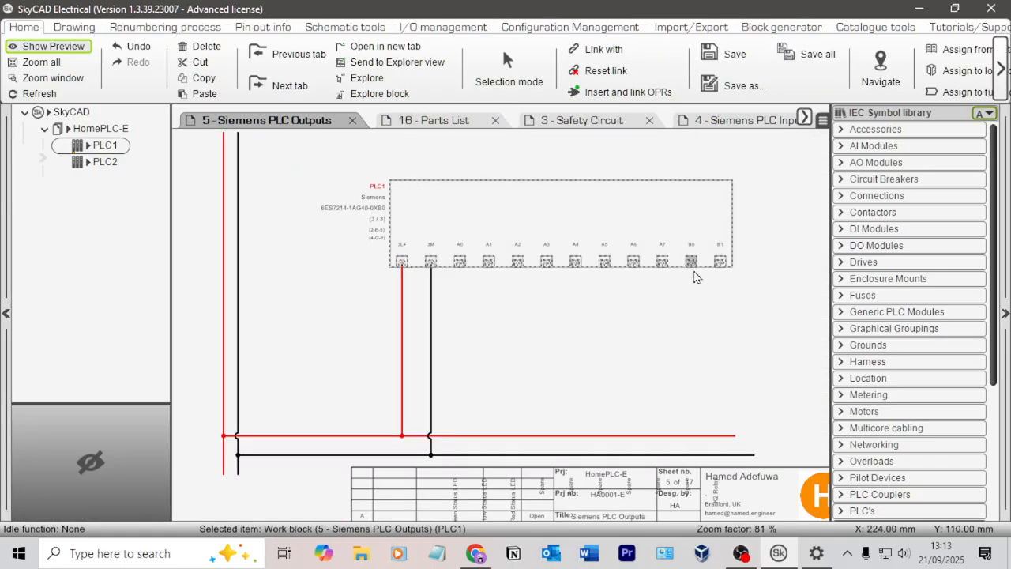
{"action": "scroll", "coordinate": [654, 334], "scroll_direction": "down", "scroll_amount": 2}
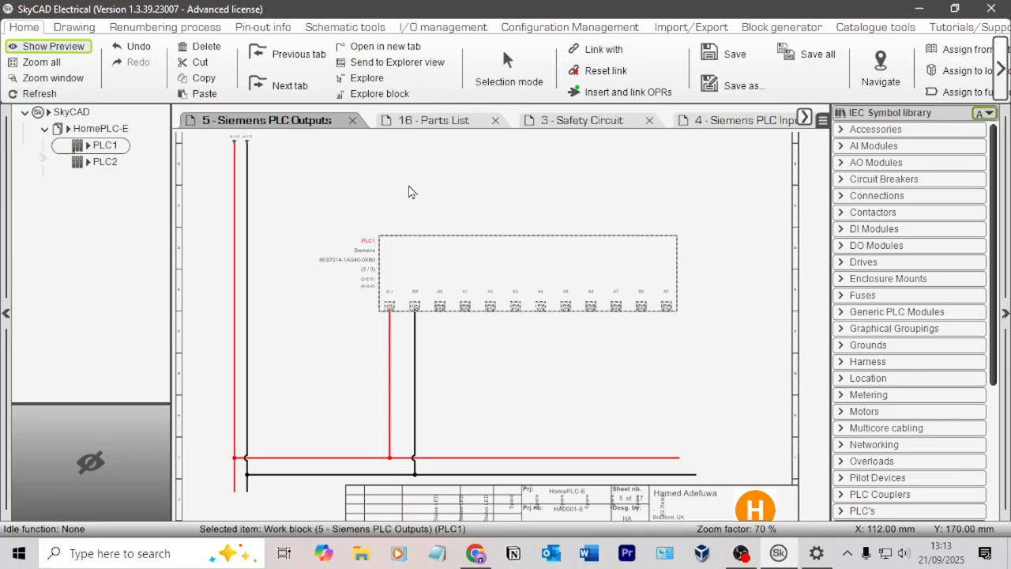
{"action": "scroll", "coordinate": [529, 303], "scroll_direction": "up", "scroll_amount": 3}
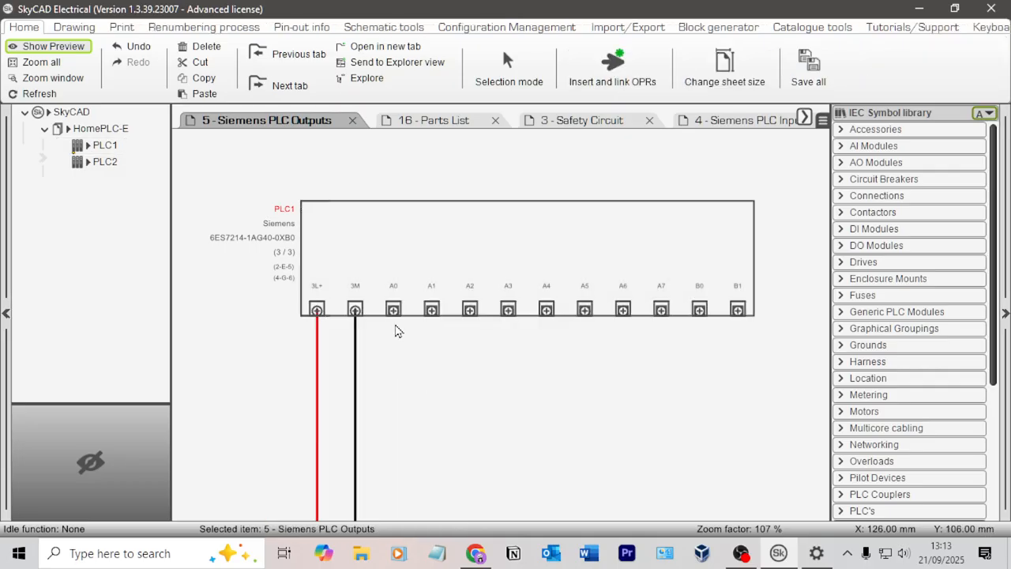
{"action": "double_click", "coordinate": [393, 308]}
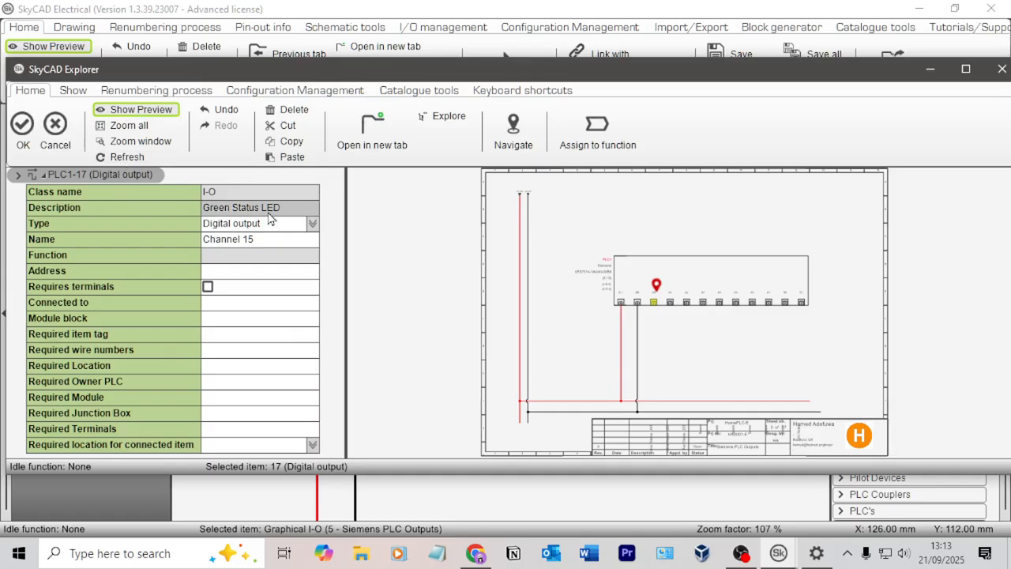
{"action": "left_click", "coordinate": [55, 130]}
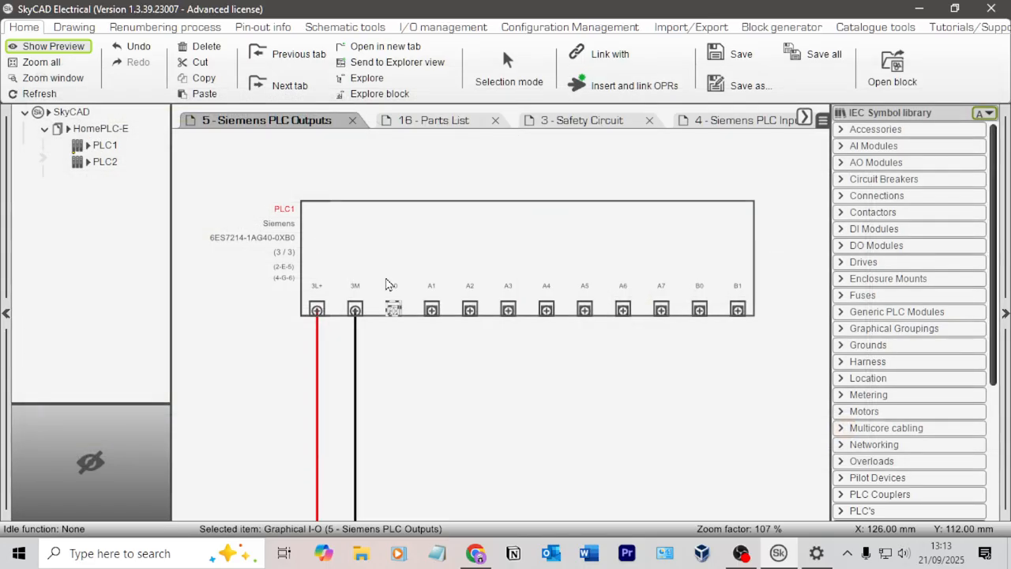
{"action": "scroll", "coordinate": [471, 360], "scroll_direction": "down", "scroll_amount": 3}
{"action": "scroll", "coordinate": [490, 353], "scroll_direction": "down", "scroll_amount": 1}
{"action": "scroll", "coordinate": [484, 355], "scroll_direction": "up", "scroll_amount": 1}
{"action": "left_click", "coordinate": [485, 355]}
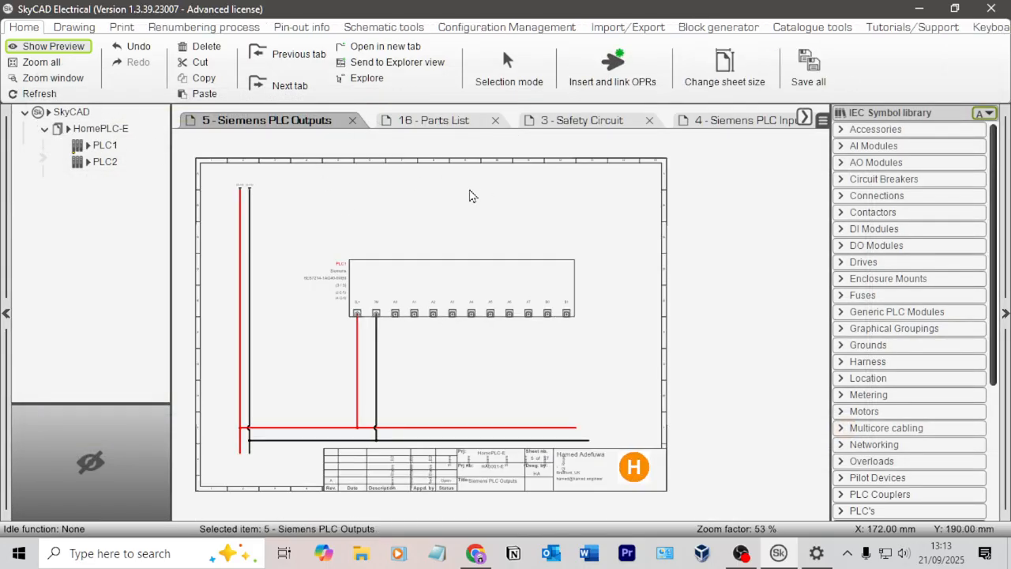
{"action": "scroll", "coordinate": [366, 277], "scroll_direction": "up", "scroll_amount": 1}
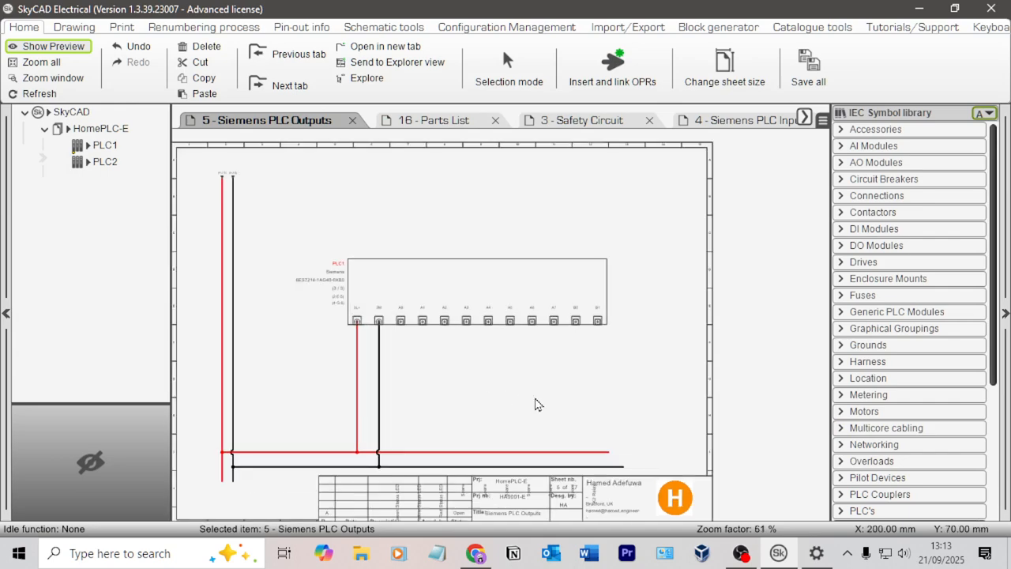
Move the ten output description labels, Green Status LED through K2 Relay, from the title block into PLC1 above terminals A0 to B1
{"action": "middle_click_drag", "start_coordinate": [524, 368], "coordinate": [519, 183]}
{"action": "scroll", "coordinate": [463, 282], "scroll_direction": "up", "scroll_amount": 5}
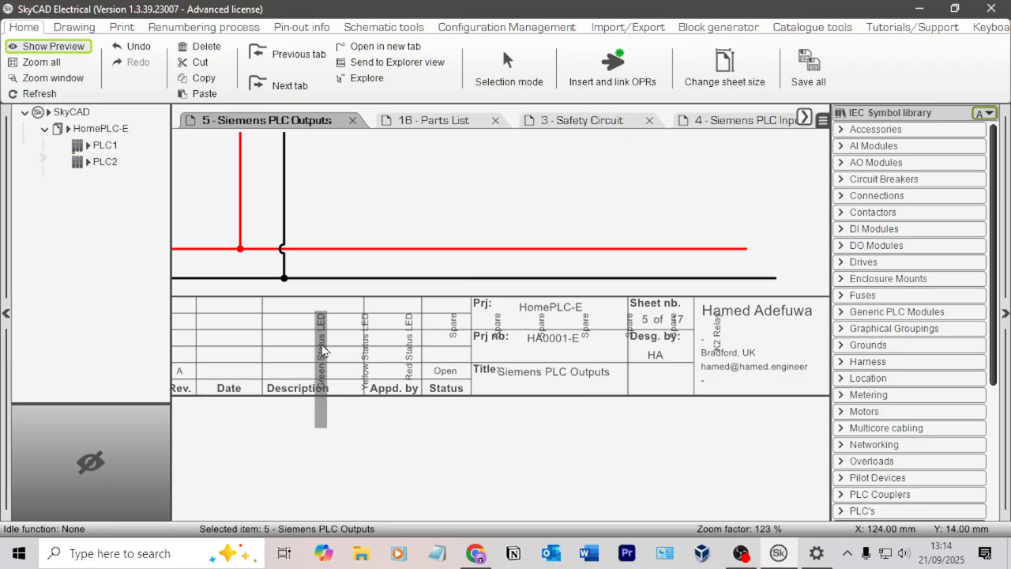
{"action": "left_click", "coordinate": [323, 350]}
{"action": "left_click", "coordinate": [366, 351], "text": "ctrl"}
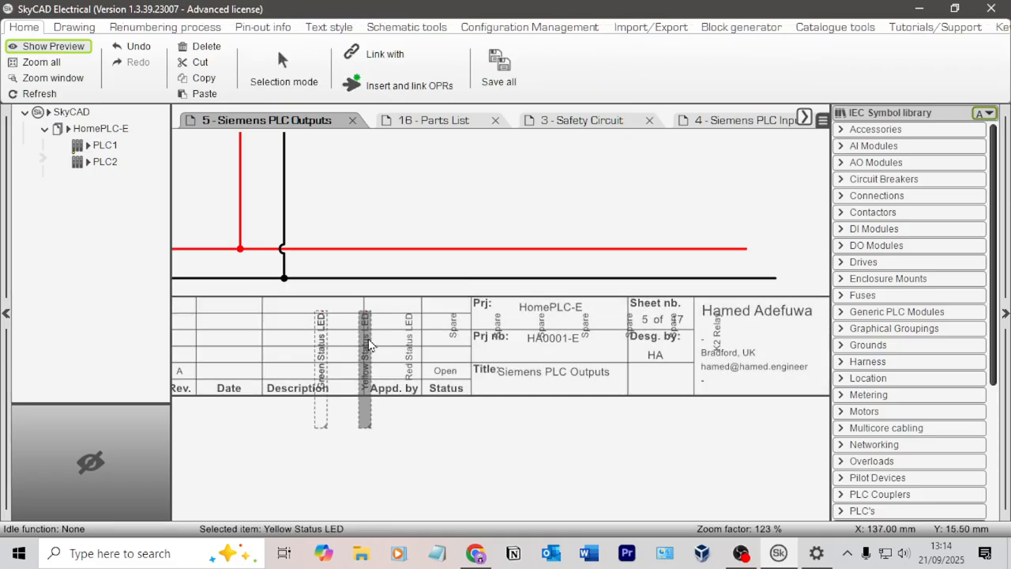
{"action": "left_click", "coordinate": [410, 344], "text": "ctrl"}
{"action": "left_click", "coordinate": [454, 332], "text": "ctrl"}
{"action": "left_click", "coordinate": [498, 332], "text": "ctrl"}
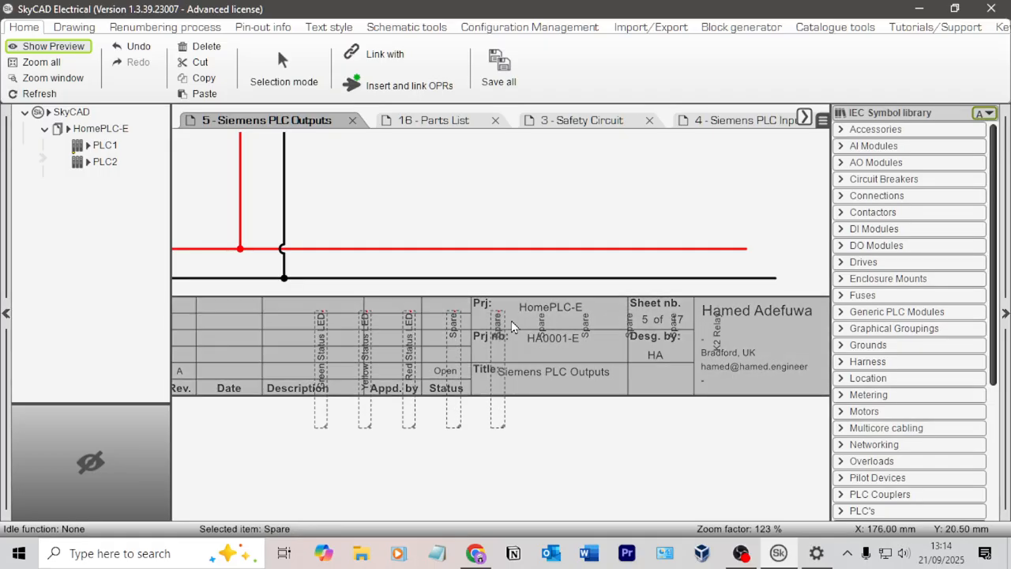
{"action": "left_click", "coordinate": [542, 325], "text": "ctrl"}
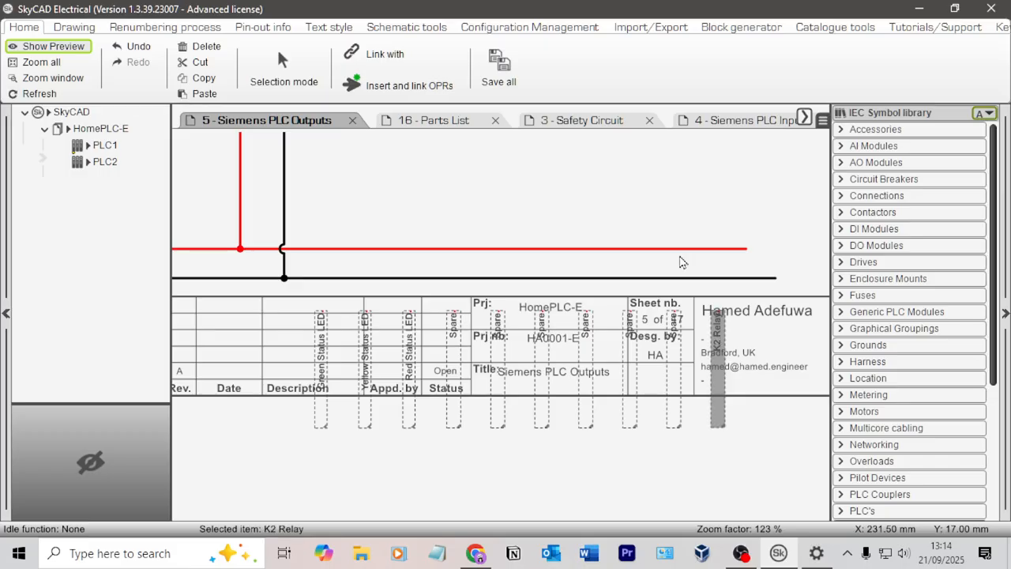
{"action": "scroll", "coordinate": [601, 194], "scroll_direction": "down", "scroll_amount": 4}
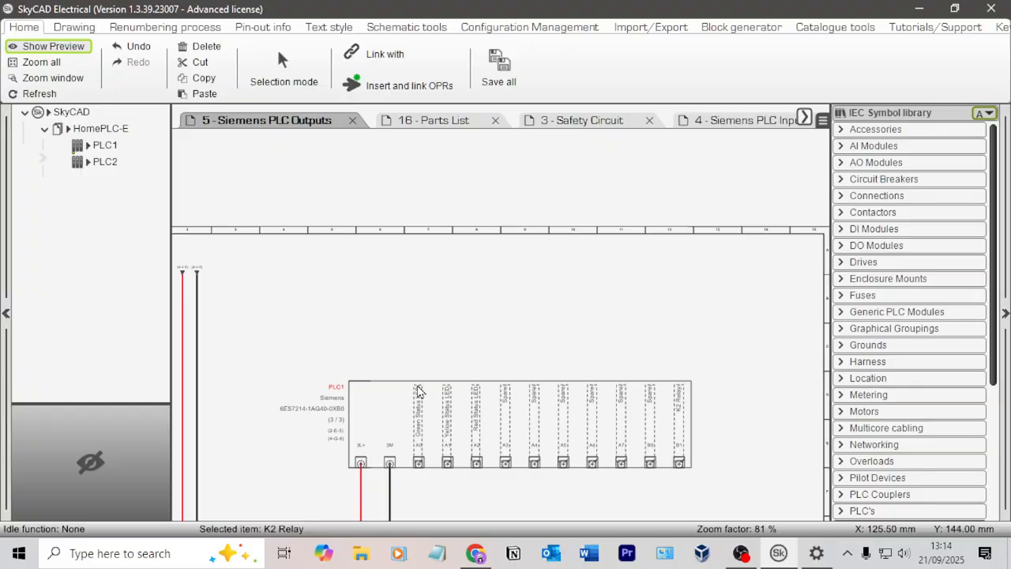
{"action": "left_click", "coordinate": [418, 387]}
{"action": "left_click", "coordinate": [433, 326]}
{"action": "scroll", "coordinate": [440, 345], "scroll_direction": "up", "scroll_amount": 3}
{"action": "middle_click_drag", "start_coordinate": [435, 332], "coordinate": [396, 166]}
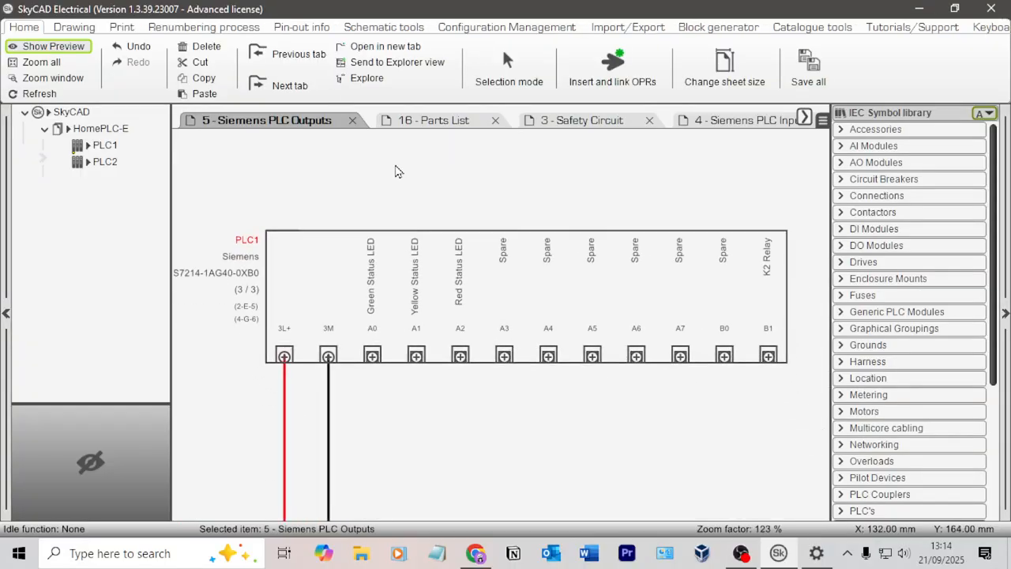
{"action": "scroll", "coordinate": [521, 192], "scroll_direction": "down", "scroll_amount": 2}
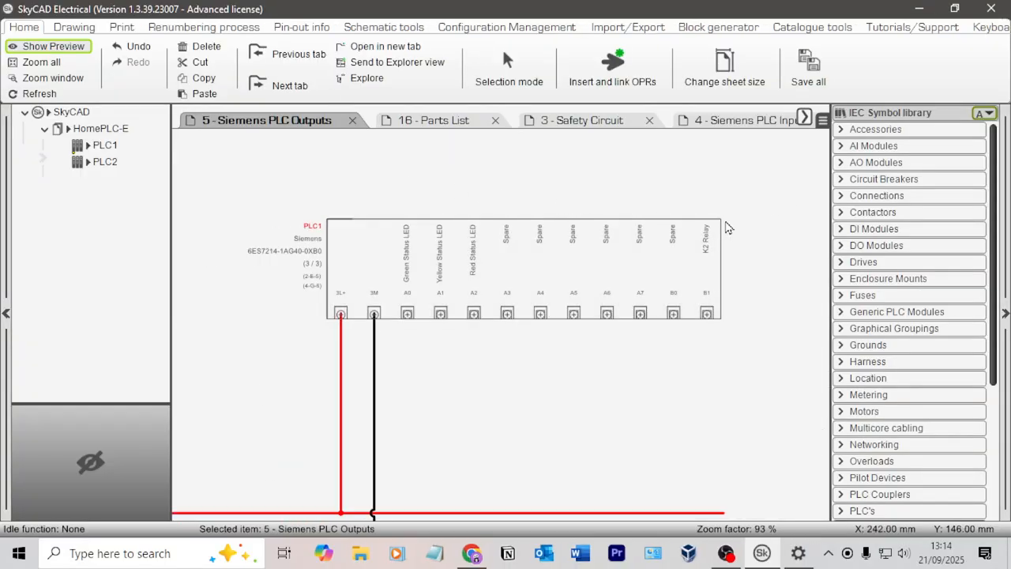
Place a distribution block terminal with terminal index on the red 3L+ wire and assign it to terminal strip Panel1-X0
{"action": "scroll", "coordinate": [431, 166], "scroll_direction": "down", "scroll_amount": 1}
{"action": "middle_click_drag", "start_coordinate": [328, 175], "coordinate": [417, 195]}
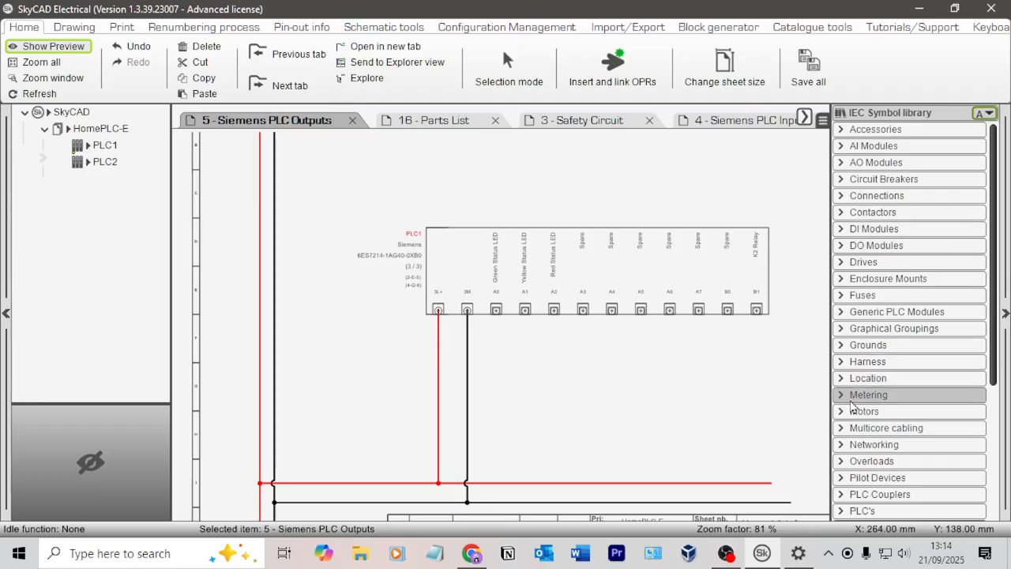
{"action": "scroll", "coordinate": [861, 427], "scroll_direction": "down", "scroll_amount": 5}
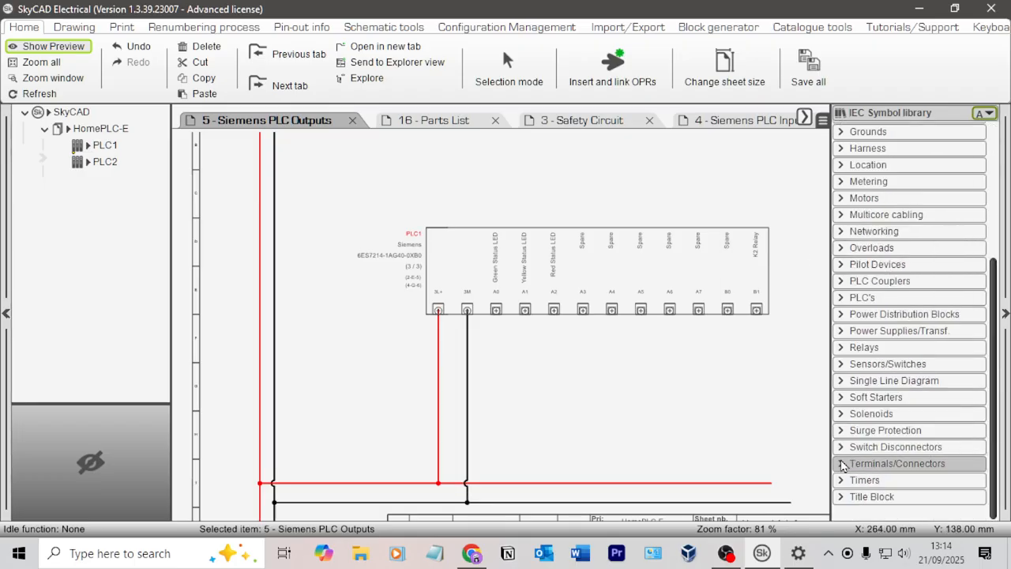
{"action": "left_click", "coordinate": [842, 467]}
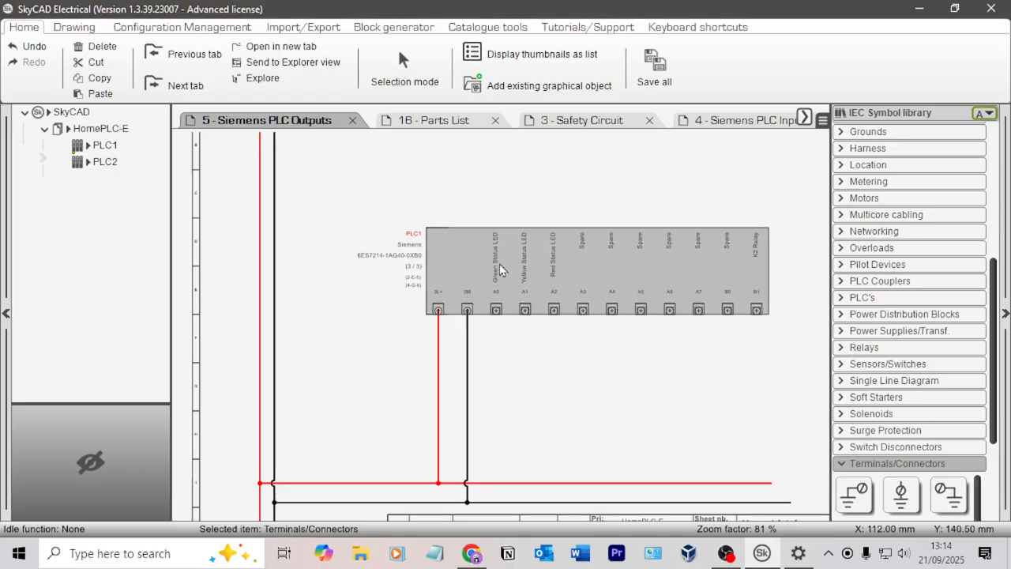
{"action": "scroll", "coordinate": [901, 426], "scroll_direction": "down", "scroll_amount": 5}
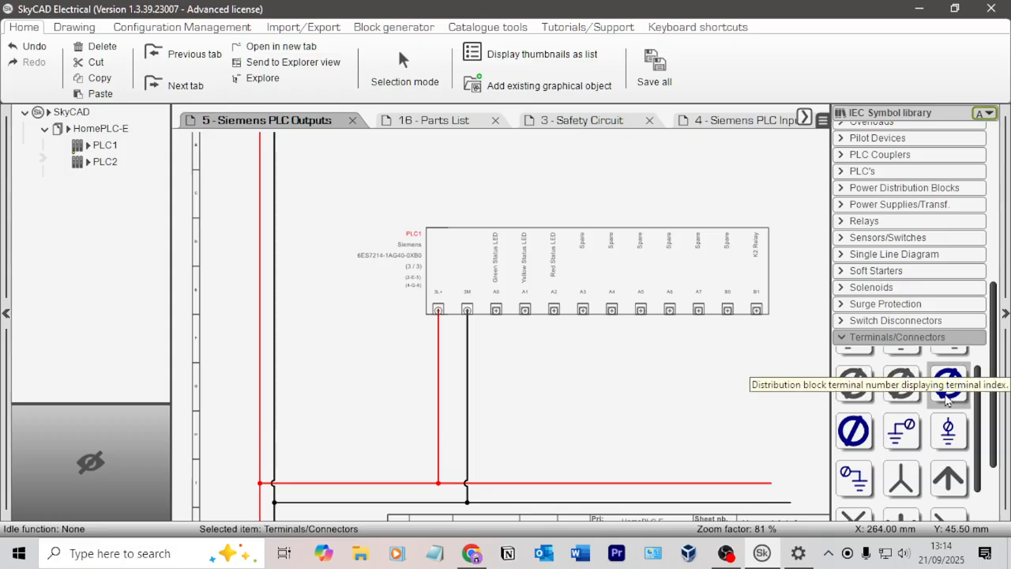
{"action": "left_click", "coordinate": [946, 399]}
{"action": "scroll", "coordinate": [479, 403], "scroll_direction": "up", "scroll_amount": 3}
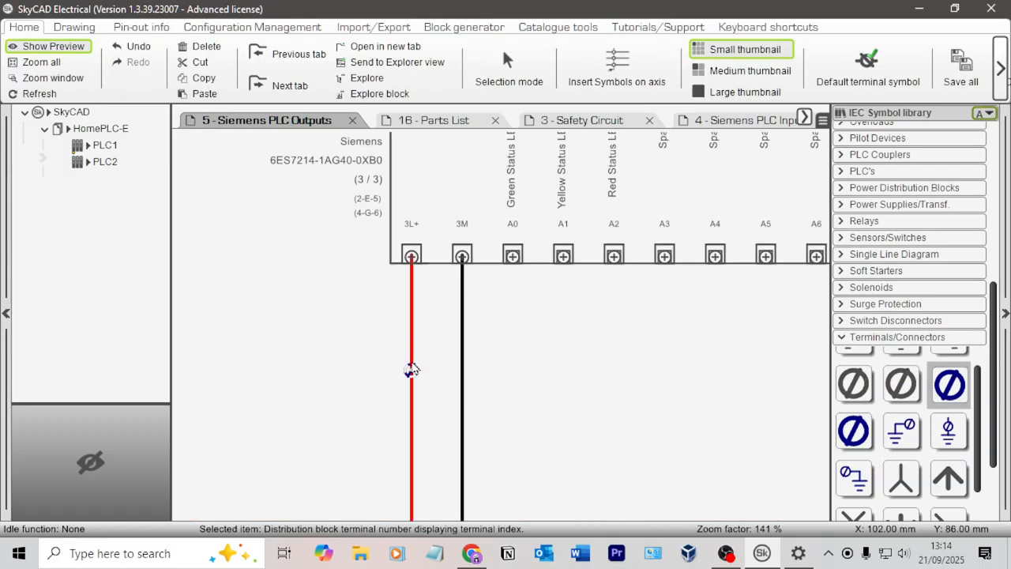
{"action": "left_click", "coordinate": [411, 370]}
{"action": "left_click", "coordinate": [691, 335]}
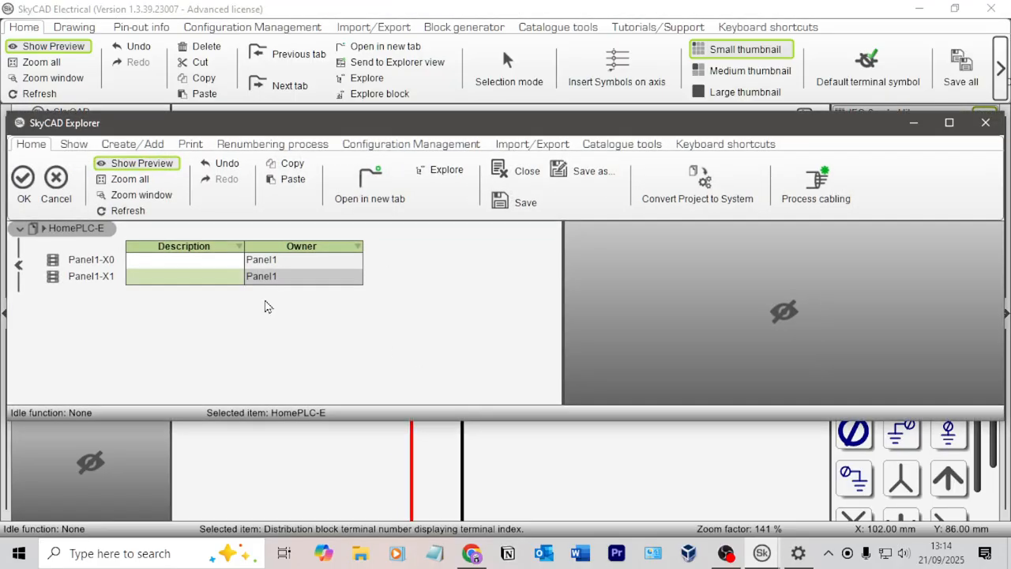
{"action": "left_click", "coordinate": [91, 259]}
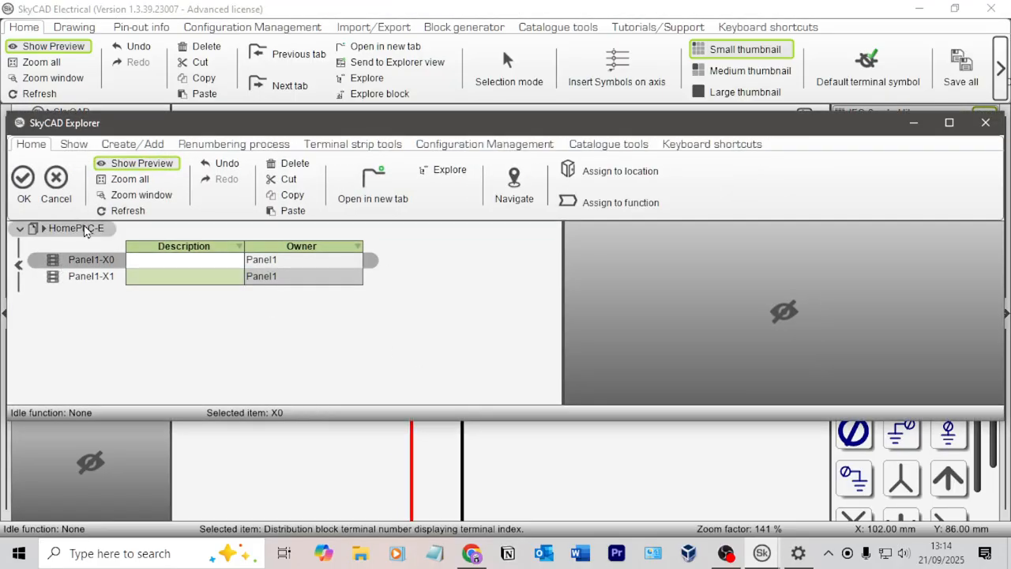
{"action": "left_click", "coordinate": [24, 180]}
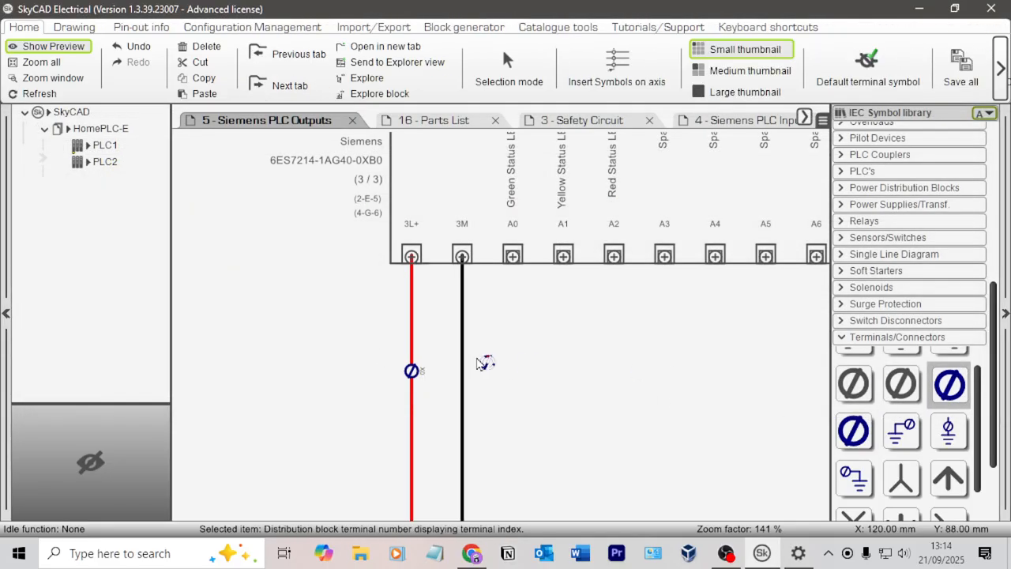
Place a matching distribution block terminal on the black 3M wire and assign it to terminal strip Panel1-X1
{"action": "left_click", "coordinate": [462, 371]}
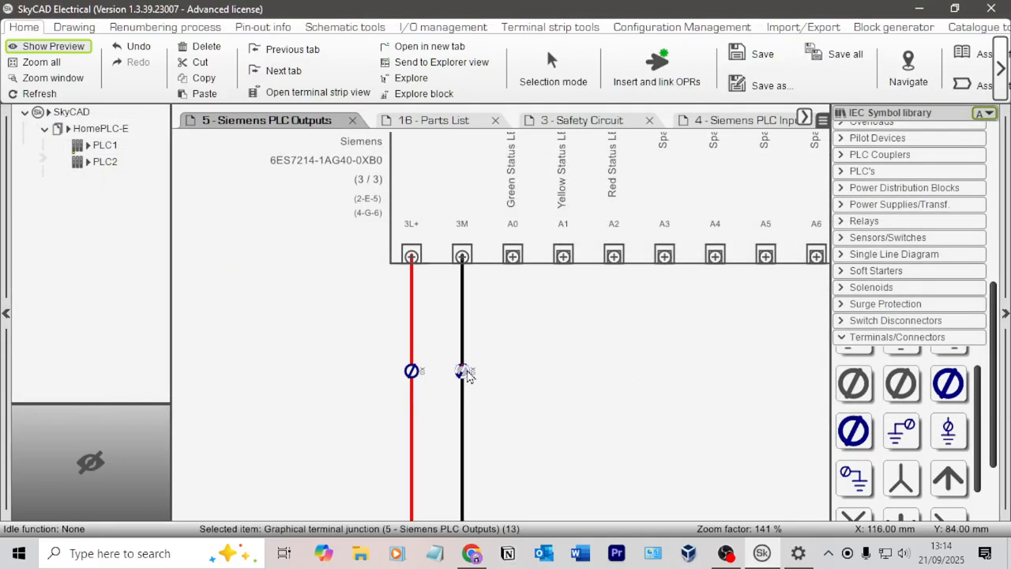
{"action": "double_click", "coordinate": [467, 373]}
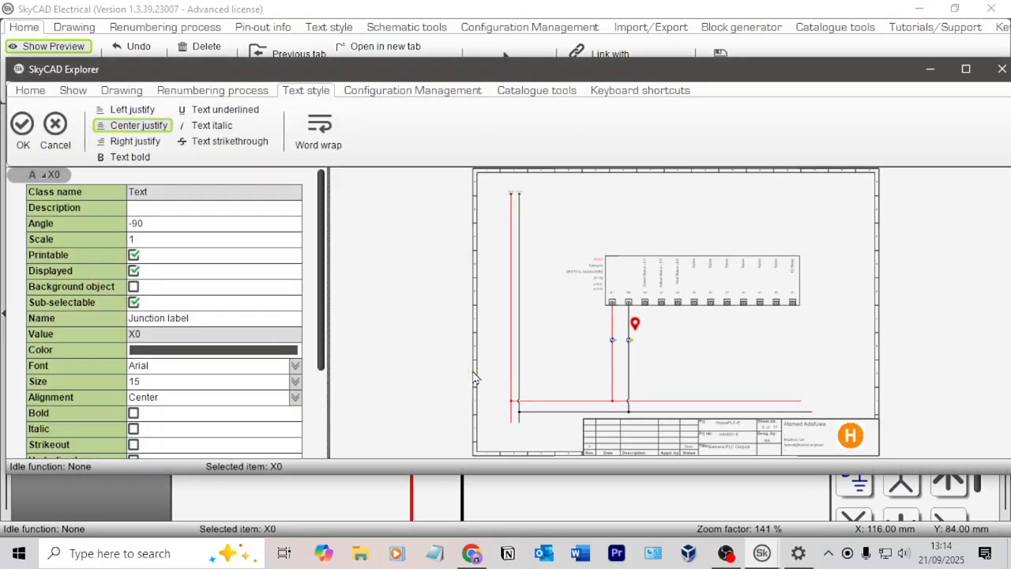
{"action": "left_click", "coordinate": [55, 134]}
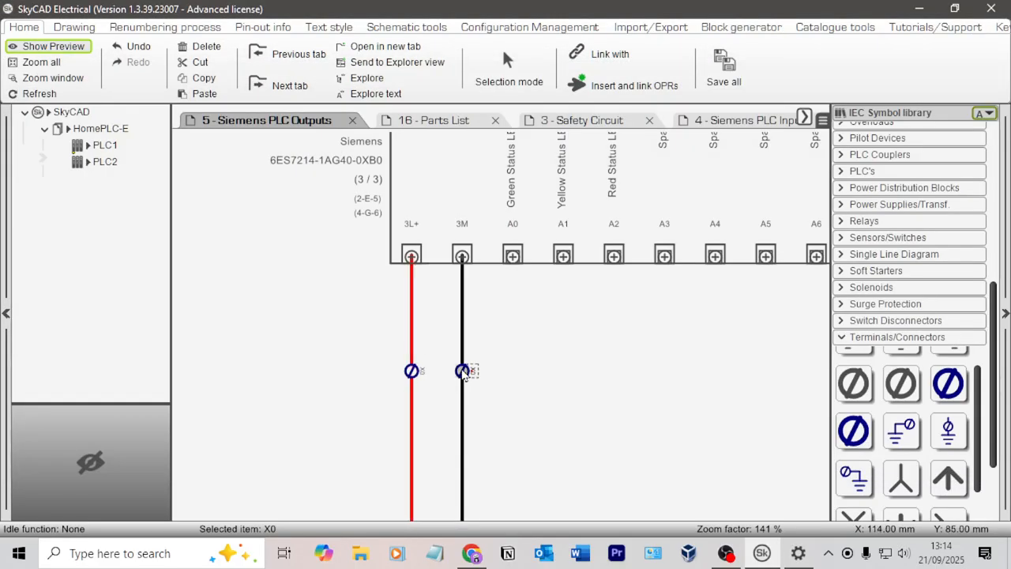
{"action": "left_click", "coordinate": [551, 27]}
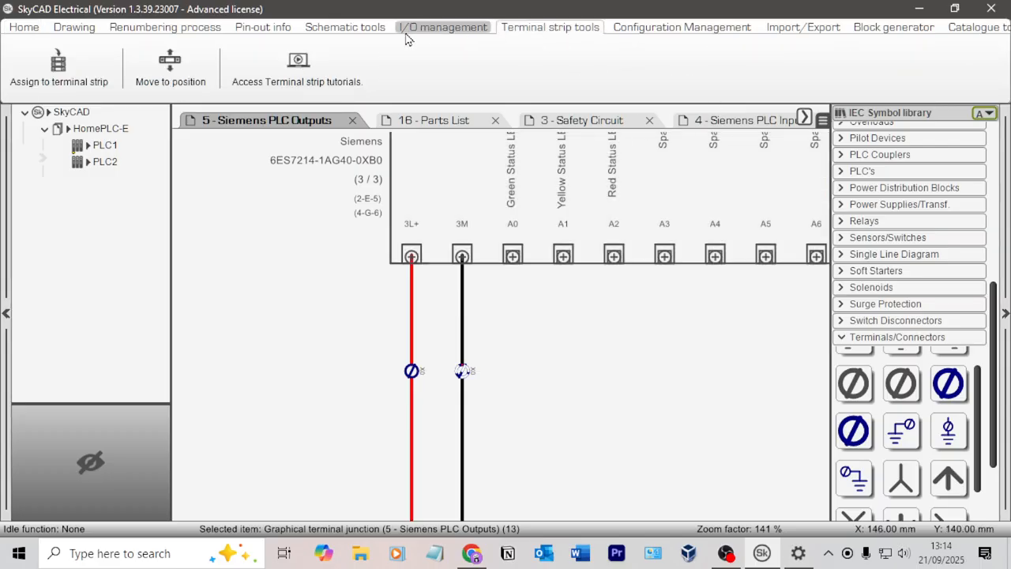
{"action": "left_click", "coordinate": [60, 68]}
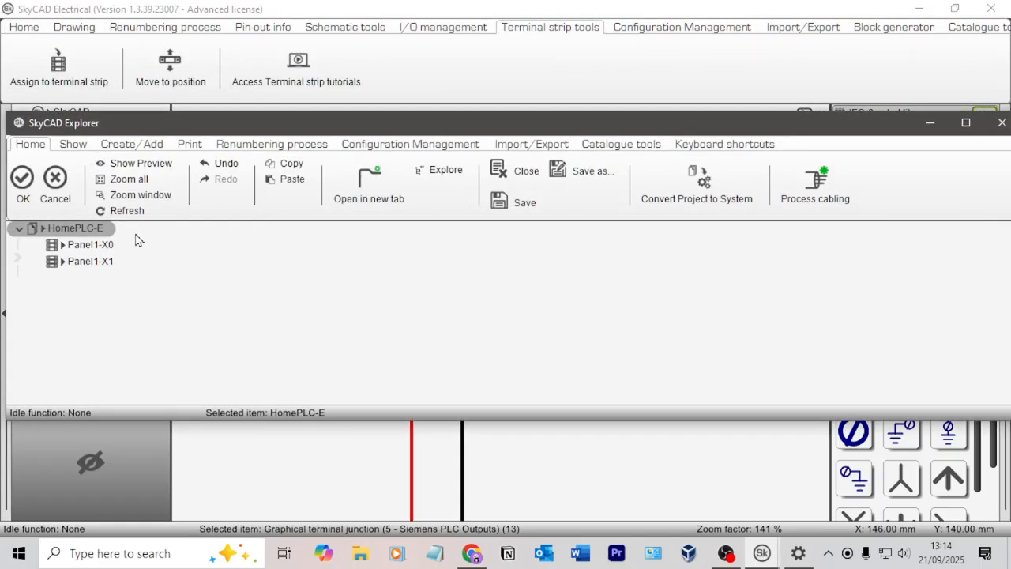
{"action": "left_click", "coordinate": [89, 260]}
{"action": "left_click", "coordinate": [24, 183]}
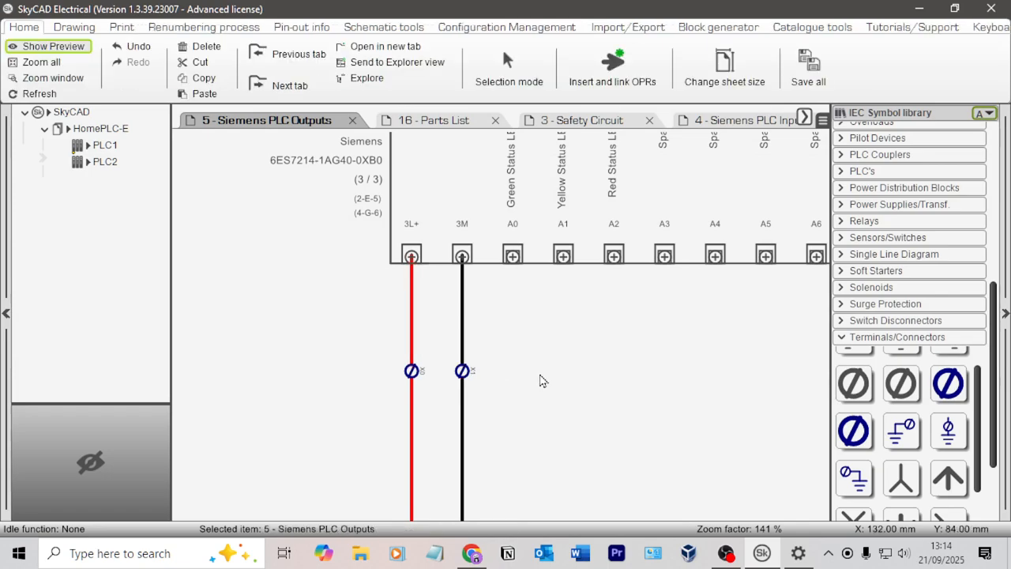
Collapse the Terminals/Connectors symbols in the IEC symbol library and expand the Pilot Devices category
{"action": "scroll", "coordinate": [542, 379], "scroll_direction": "down", "scroll_amount": 2}
{"action": "middle_click_drag", "start_coordinate": [403, 314], "coordinate": [498, 345]}
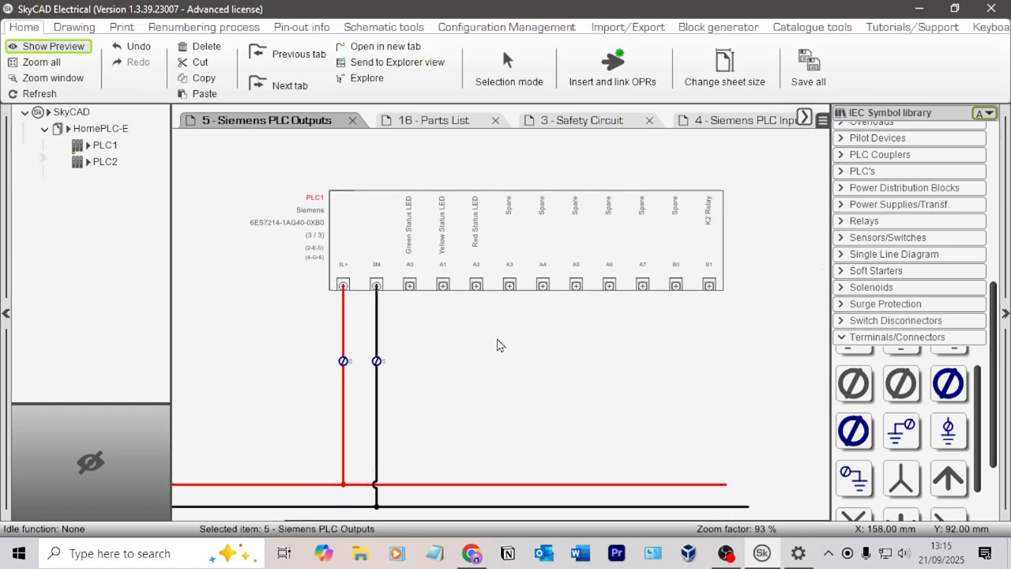
{"action": "scroll", "coordinate": [411, 316], "scroll_direction": "up", "scroll_amount": 1}
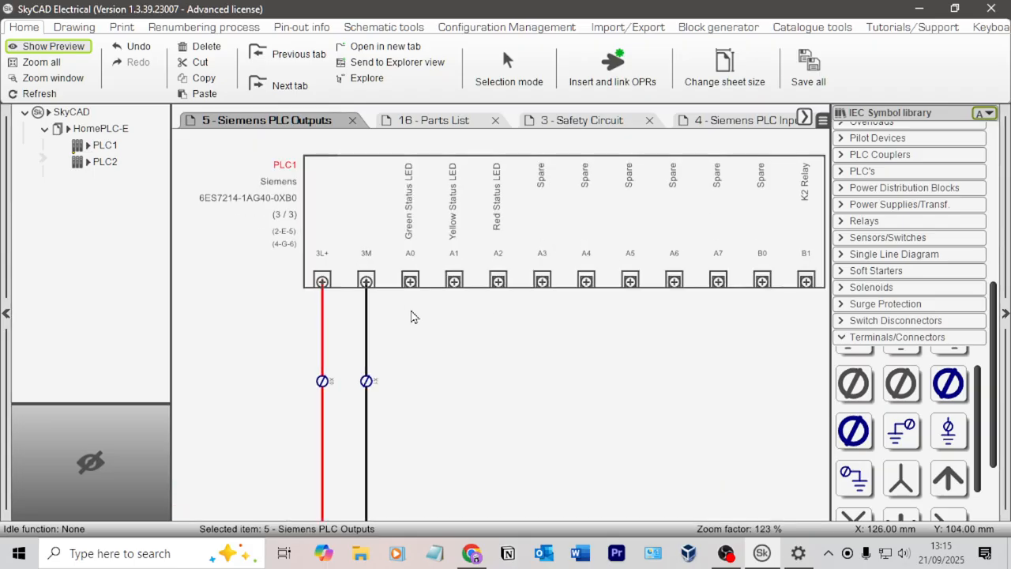
{"action": "left_click", "coordinate": [869, 338]}
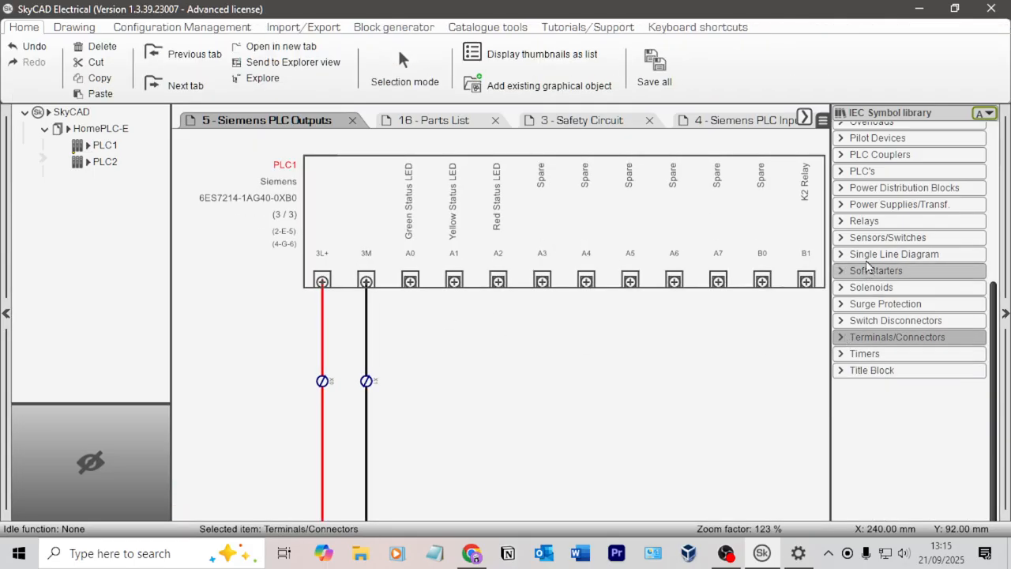
{"action": "scroll", "coordinate": [868, 266], "scroll_direction": "up", "scroll_amount": 4}
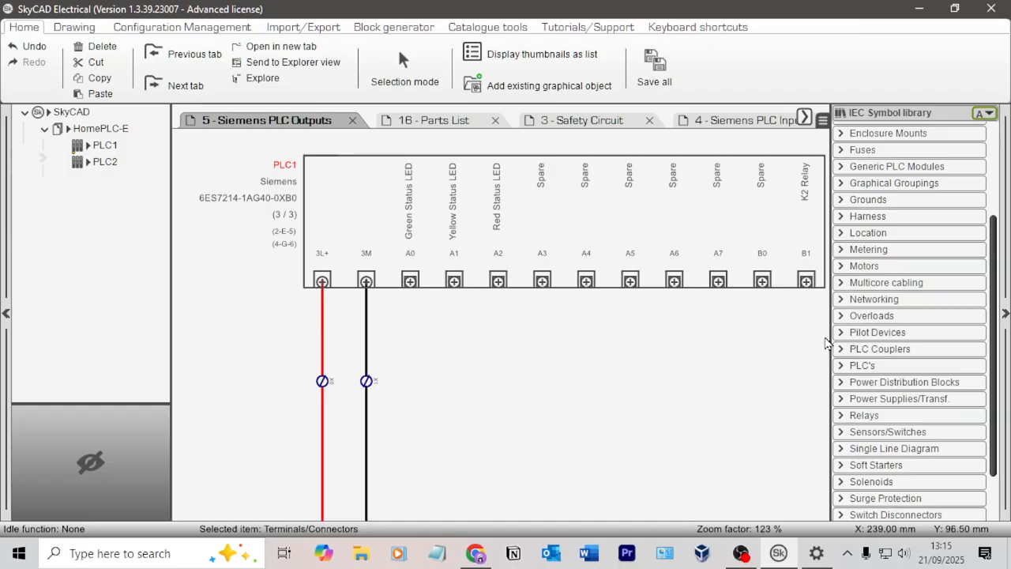
{"action": "left_click", "coordinate": [844, 336]}
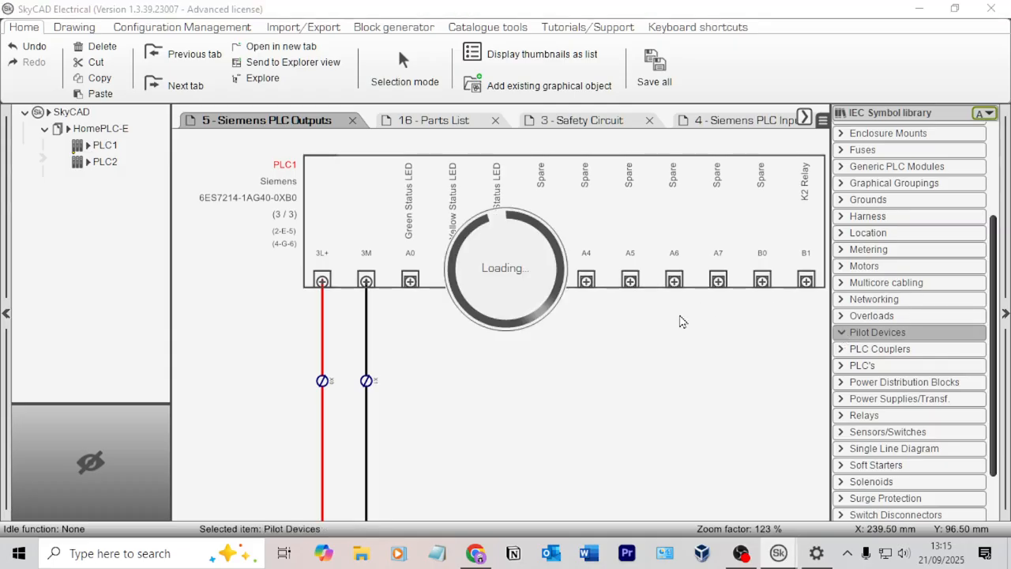
{"action": "scroll", "coordinate": [885, 379], "scroll_direction": "down", "scroll_amount": 5}
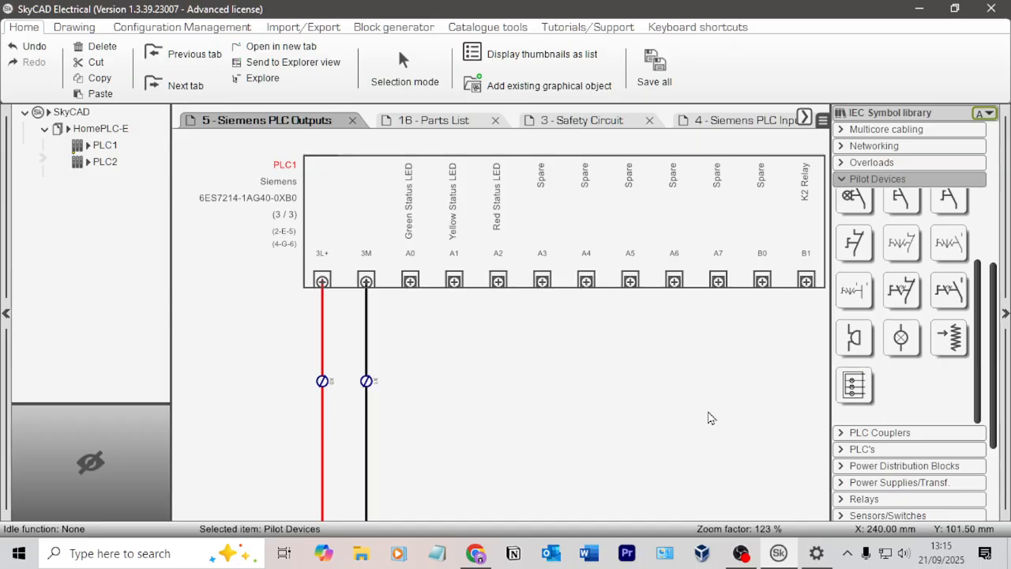
Switch to Chrome, open the Matrix TSL Industrial Maintenance page in a new tab, and examine the trainer's status light
{"action": "mouse_move", "coordinate": [475, 552]}
{"action": "left_click", "coordinate": [479, 514]}
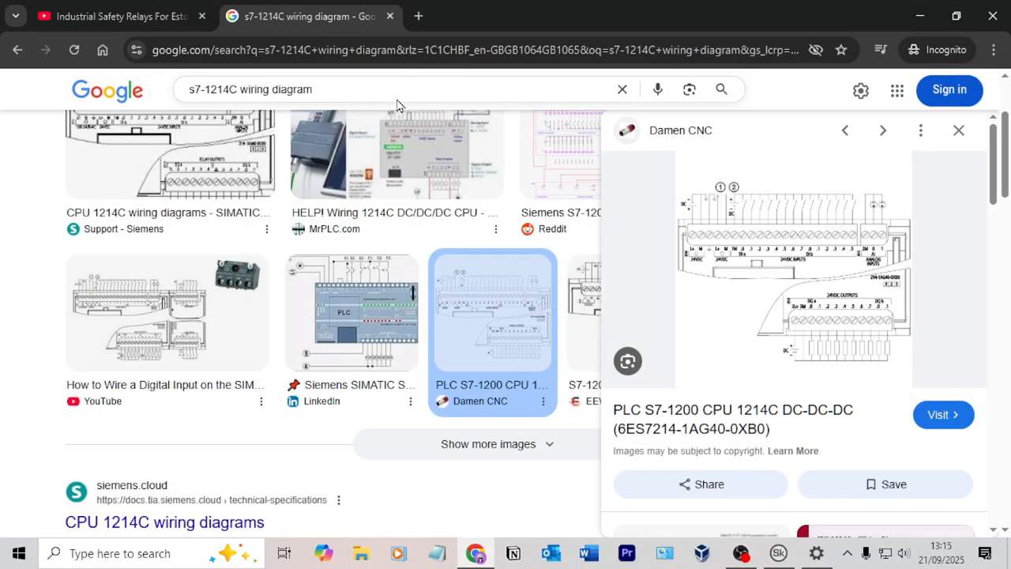
{"action": "left_click", "coordinate": [418, 15]}
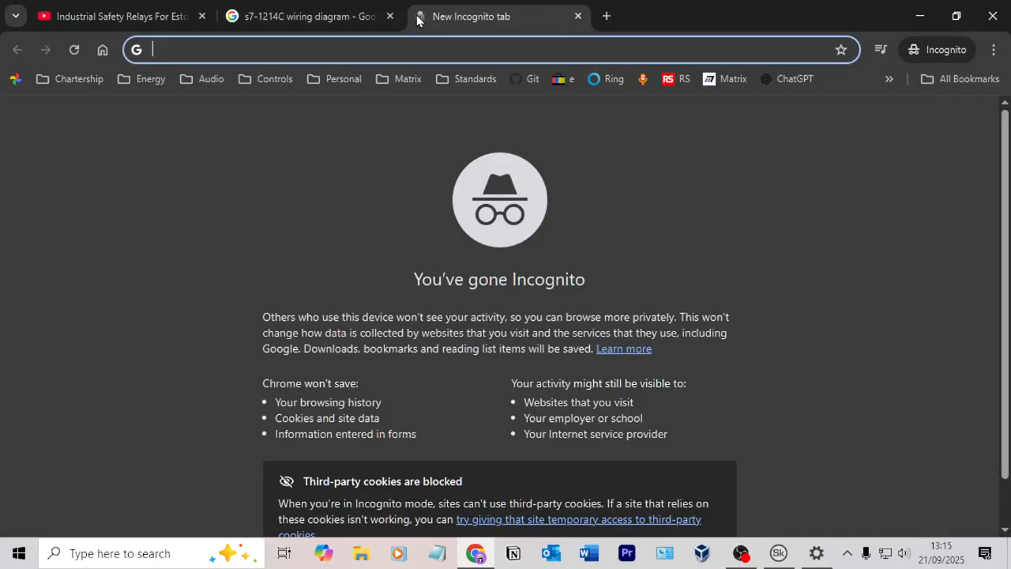
{"action": "type", "text": "matrix tsl "}
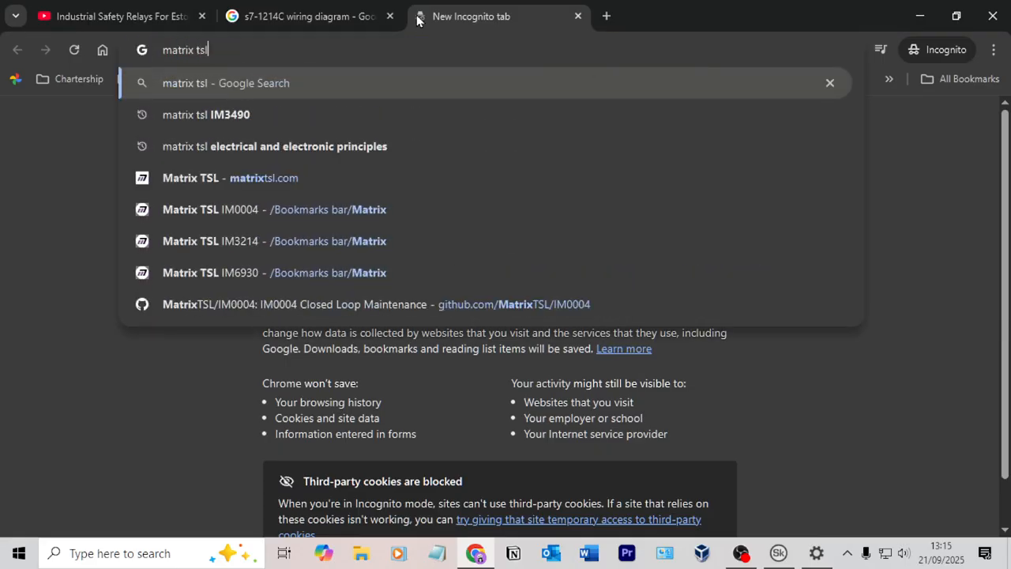
{"action": "type", "text": "industrial main"}
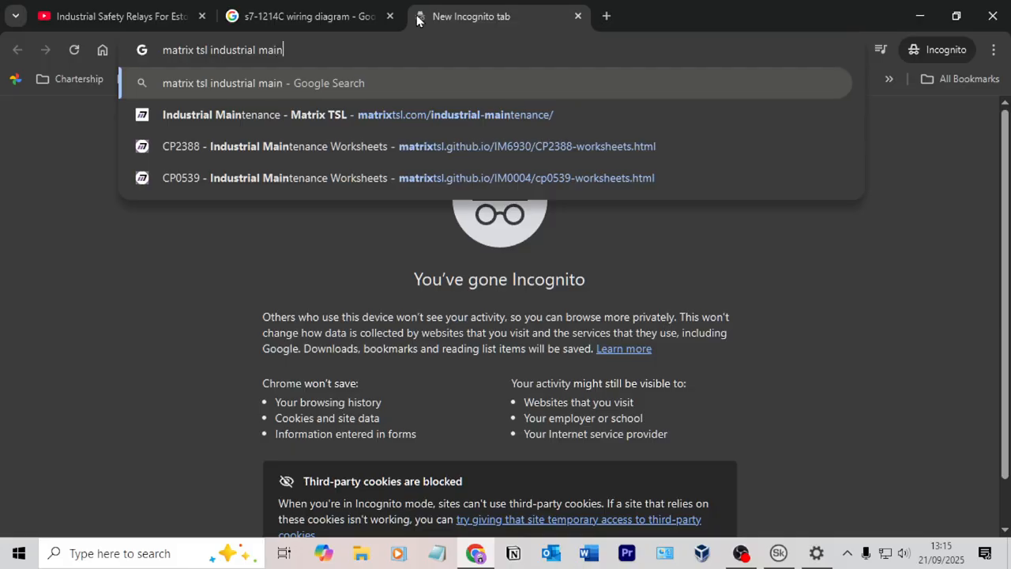
{"action": "key", "text": "Down"}
{"action": "key", "text": "Return"}
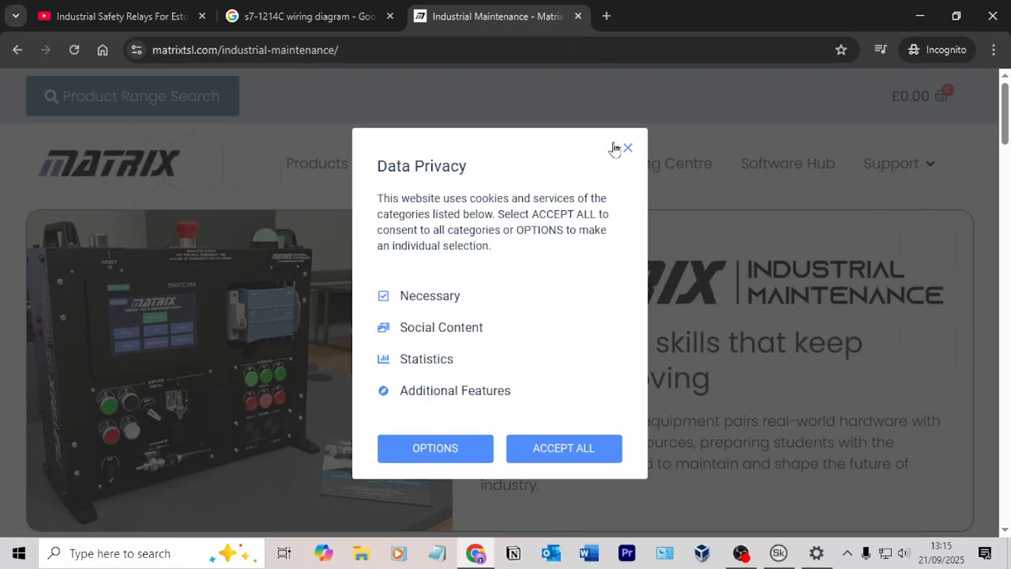
{"action": "left_click", "coordinate": [628, 148]}
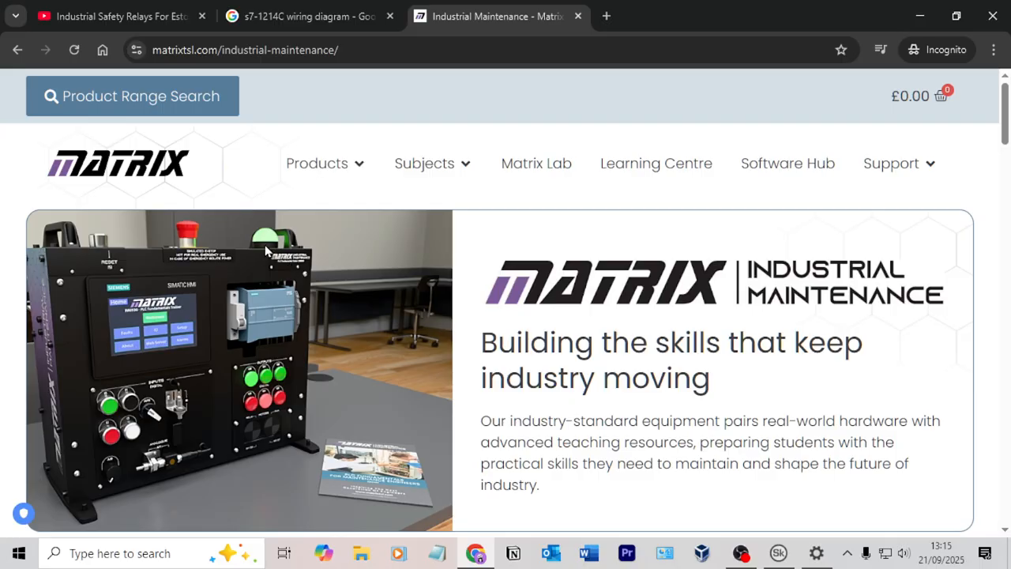
{"action": "left_click", "coordinate": [920, 17]}
Place the K50LGRYPQ three-lamp status light symbol below PLC1, beside the black 3M wire
{"action": "left_click", "coordinate": [855, 386]}
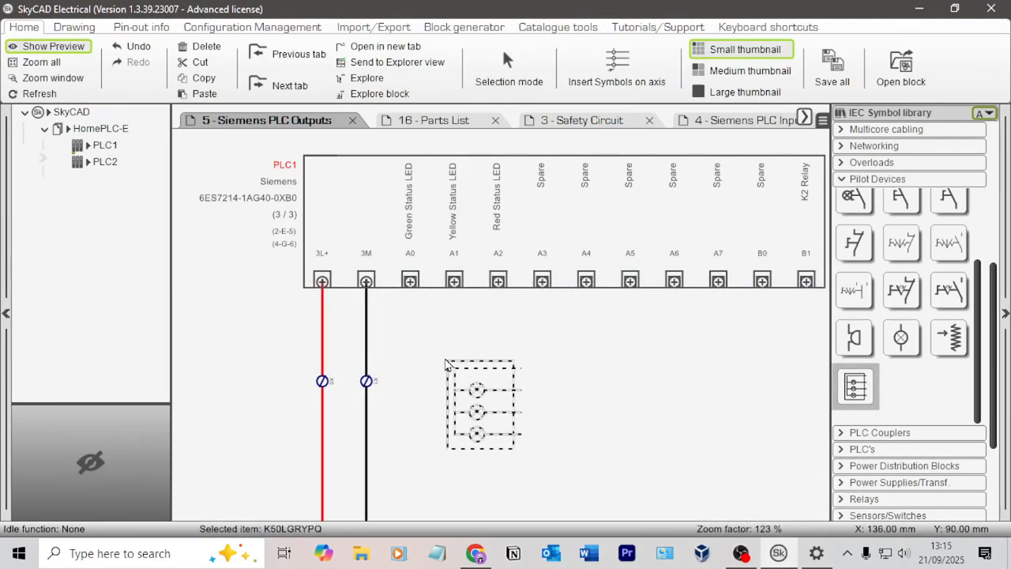
{"action": "left_click", "coordinate": [446, 365]}
{"action": "scroll", "coordinate": [562, 429], "scroll_direction": "up", "scroll_amount": 3}
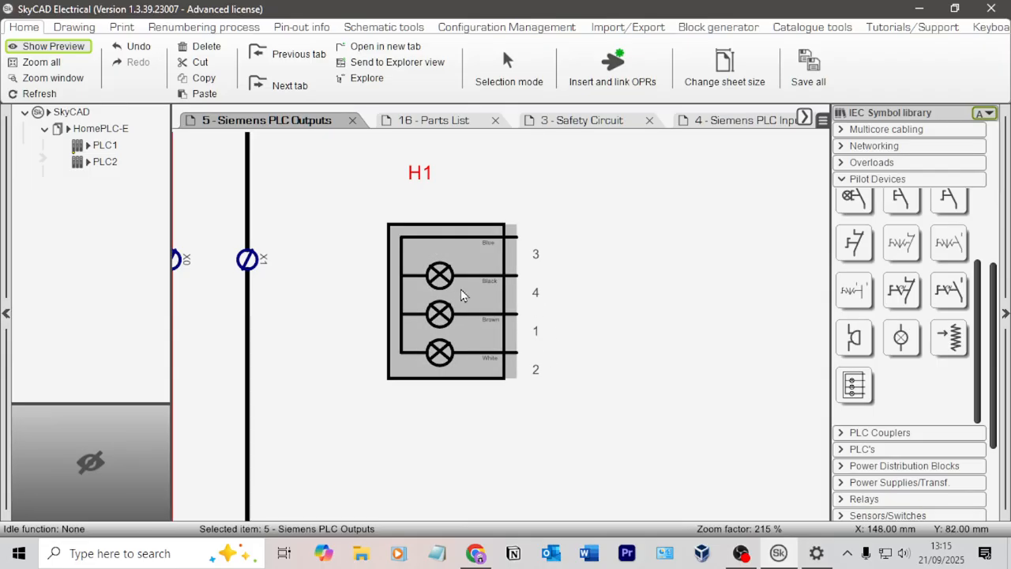
Delete the K50LGRYPQ three-lamp status light symbol beside the black 3M wire
{"action": "scroll", "coordinate": [462, 294], "scroll_direction": "down", "scroll_amount": 3}
{"action": "left_click", "coordinate": [492, 272]}
{"action": "key", "text": "Delete"}
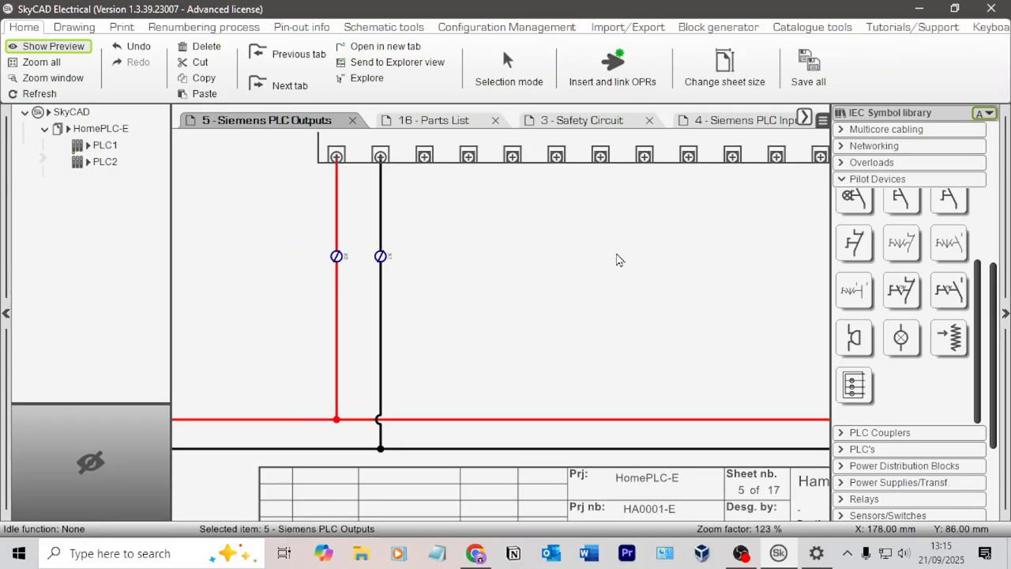
Switch to Chrome and search the web for "aliexpress industrial light stack"
{"action": "key", "text": "alt+Tab"}
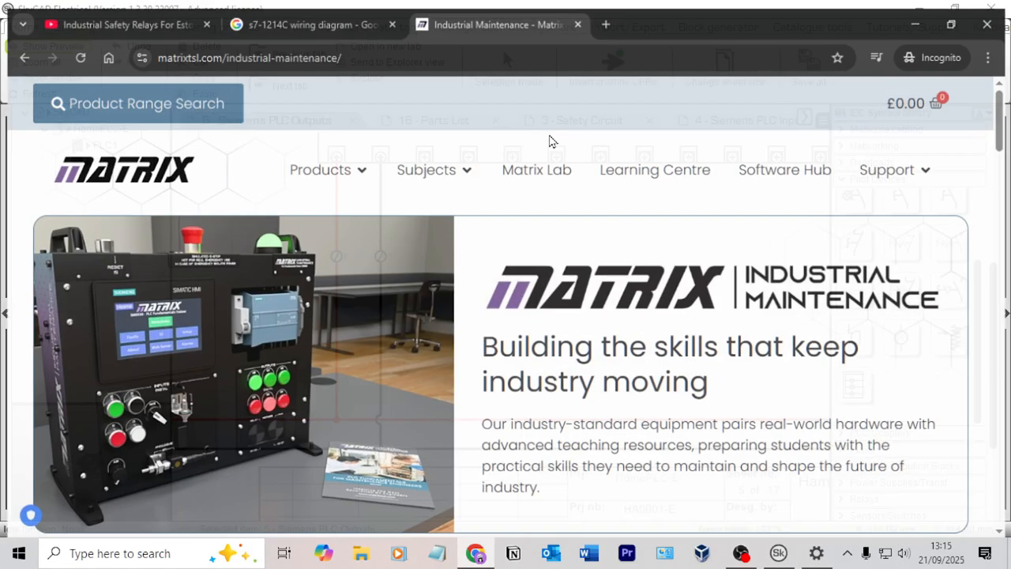
{"action": "left_click", "coordinate": [574, 50]}
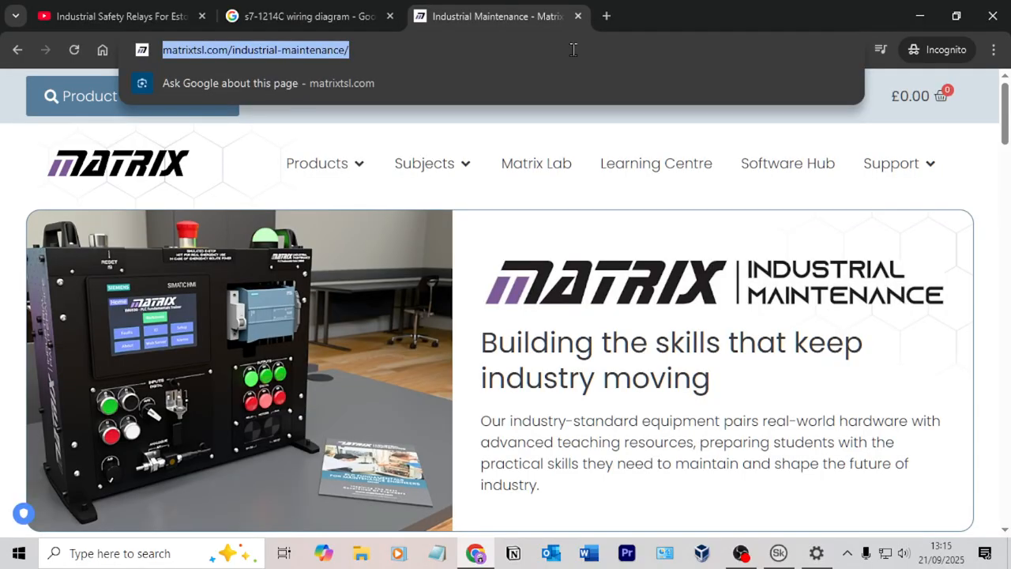
{"action": "type", "text": "aliexpress "}
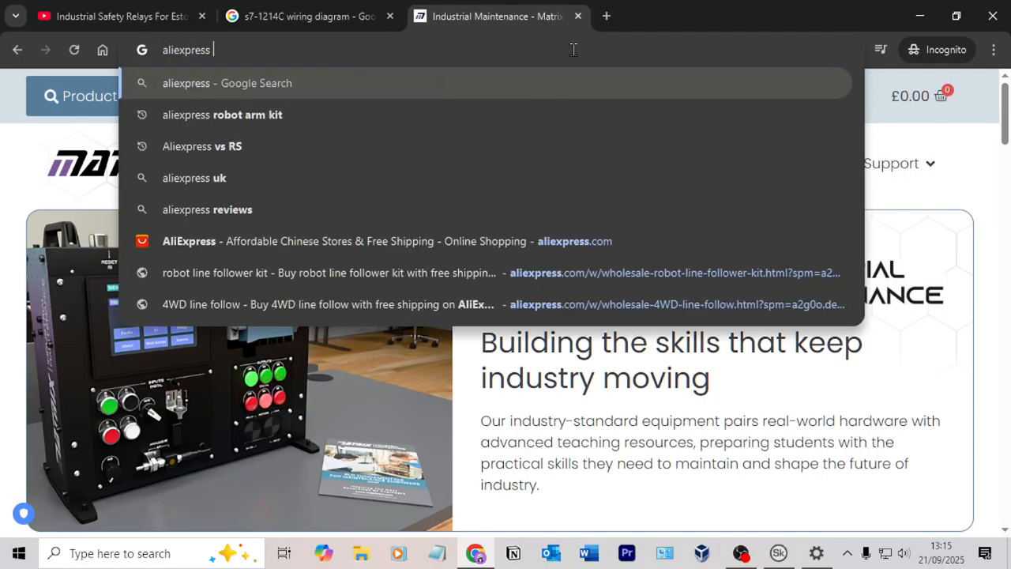
{"action": "type", "text": "industrial light "}
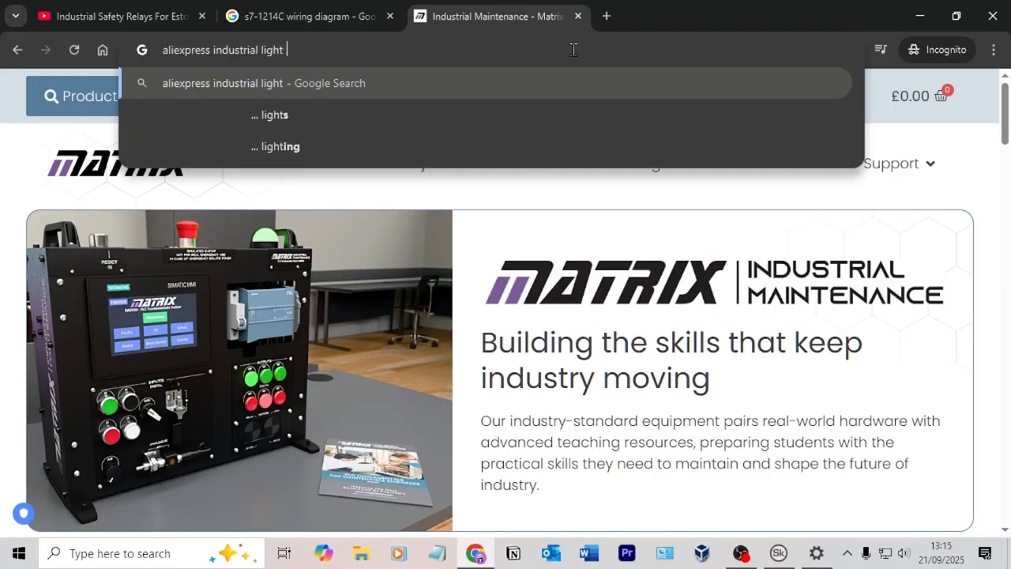
{"action": "type", "text": "stack"}
{"action": "key", "text": "Return"}
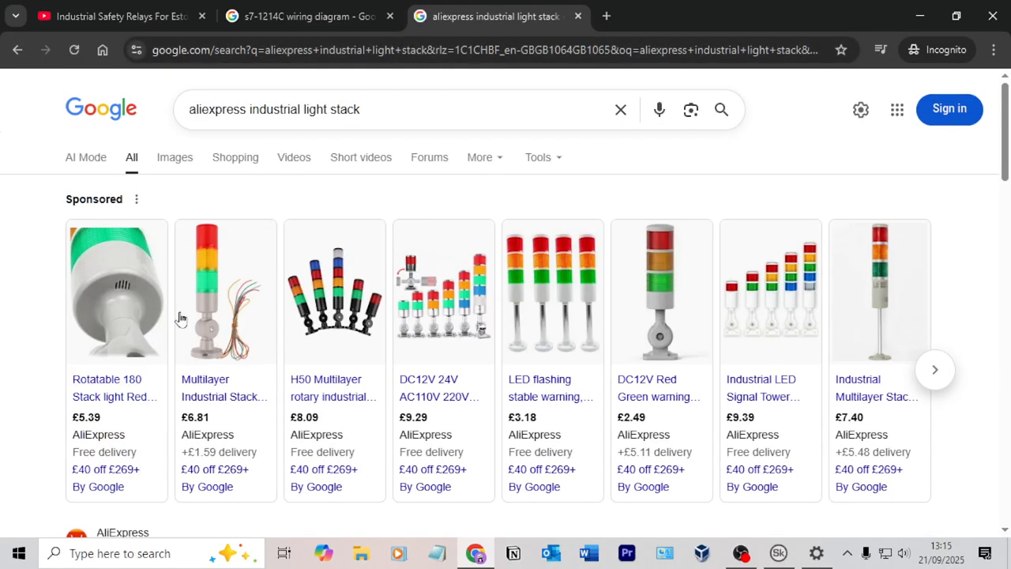
Open the AliExpress listing for the Multilayer Industrial Stack Light 3 Layers, accept the cookies and examine its product pictures
{"action": "mouse_move", "coordinate": [211, 239]}
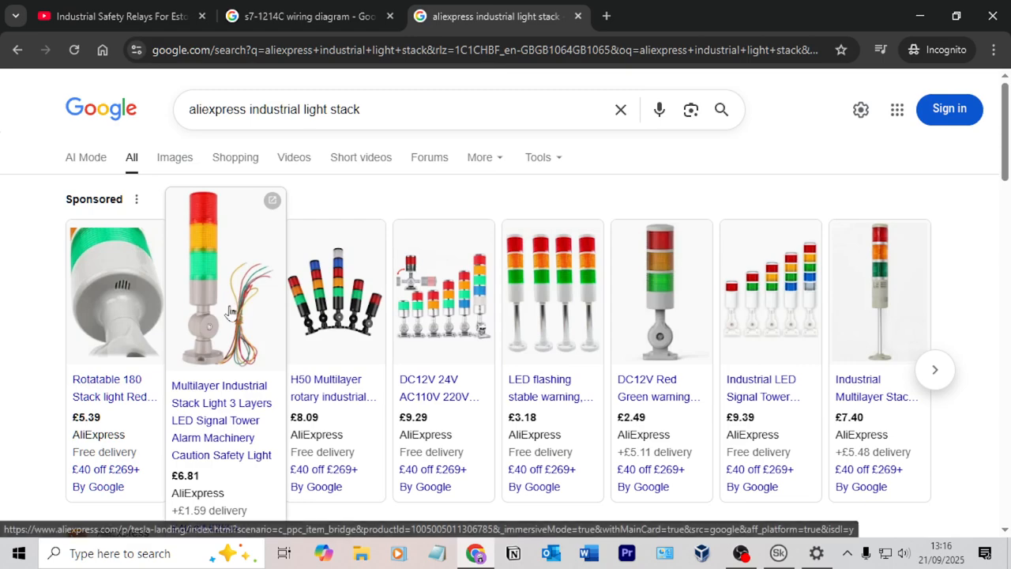
{"action": "left_click", "coordinate": [224, 236]}
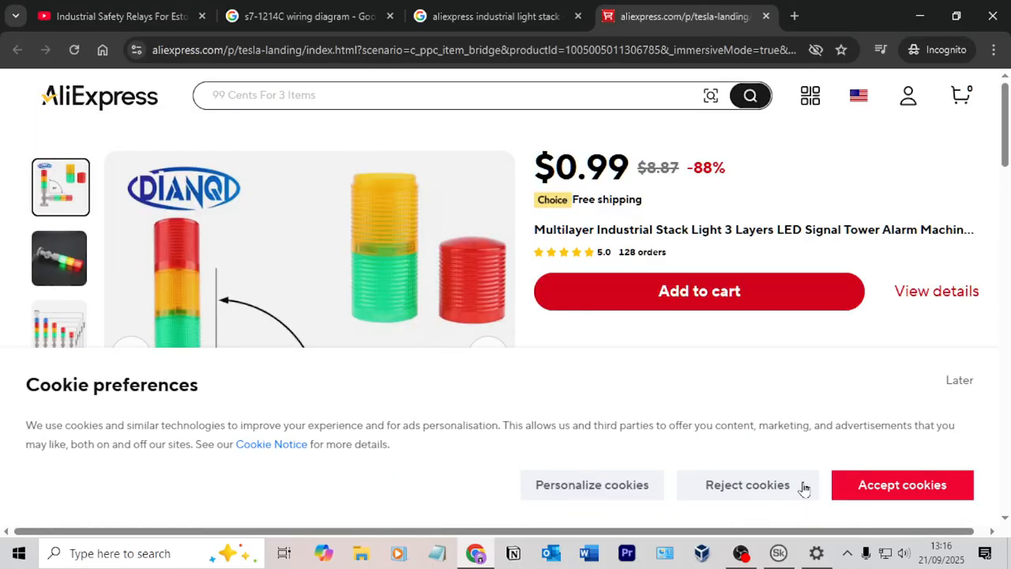
{"action": "left_click", "coordinate": [852, 494]}
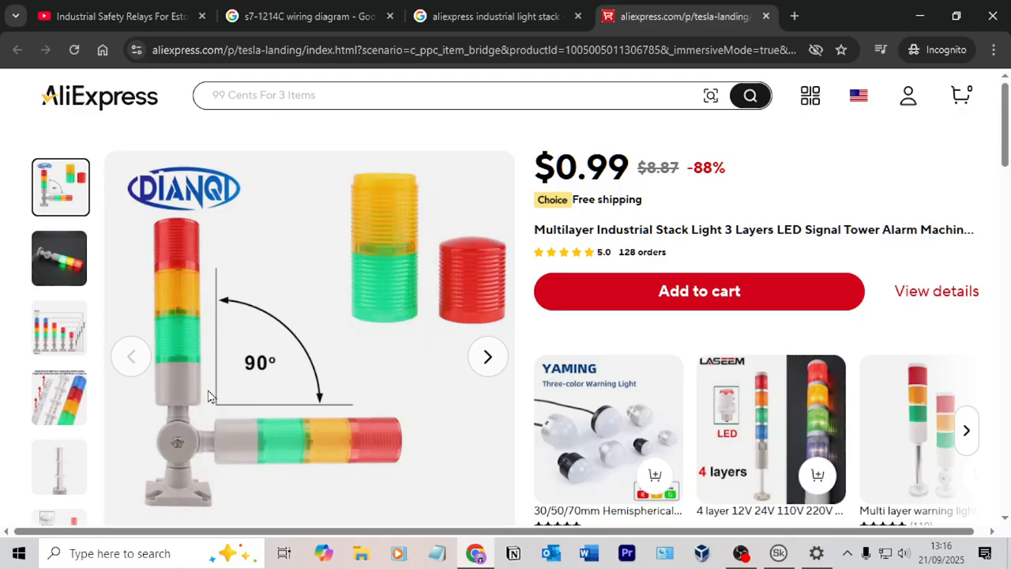
{"action": "mouse_move", "coordinate": [59, 405]}
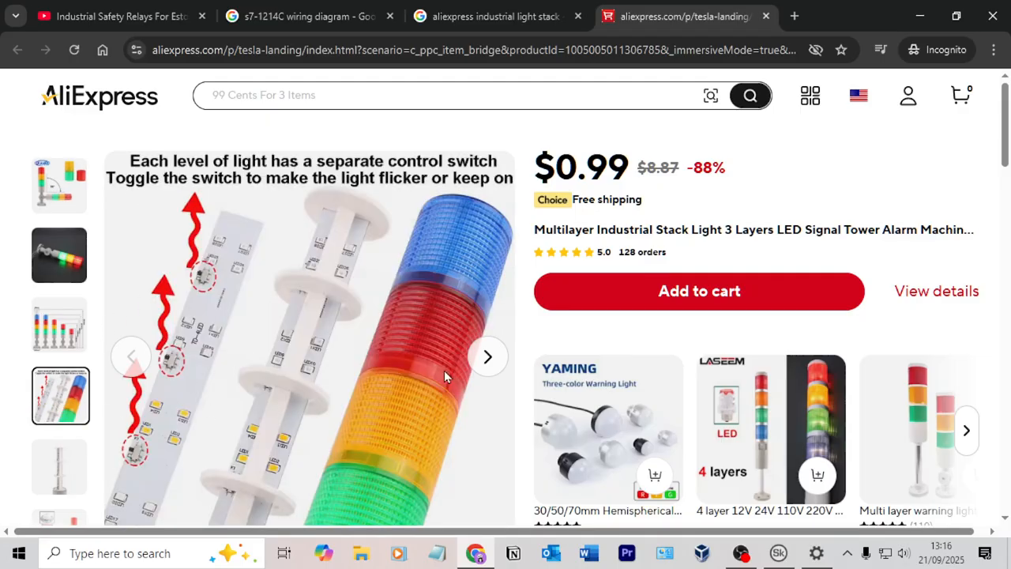
{"action": "mouse_move", "coordinate": [72, 246]}
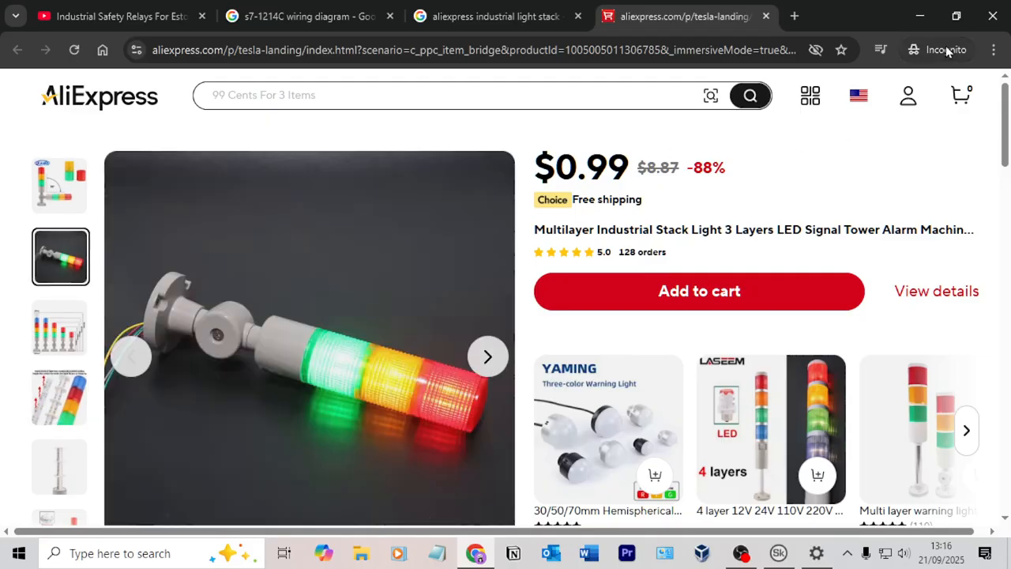
Return to SkyCAD and place a Pilot Light symbol beside the black wire, beneath PLC1's third terminal
{"action": "left_click", "coordinate": [924, 15]}
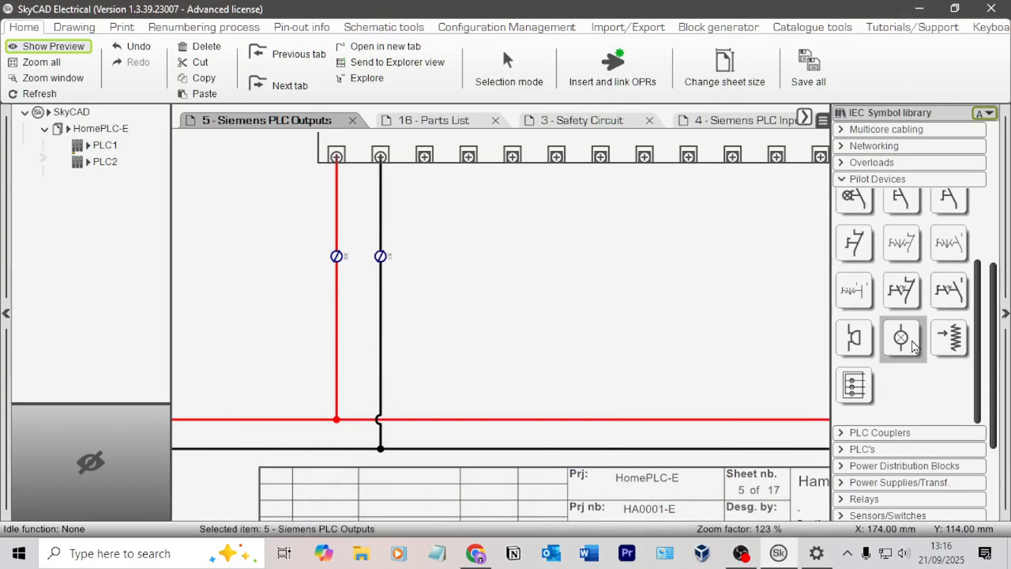
{"action": "left_click", "coordinate": [913, 345]}
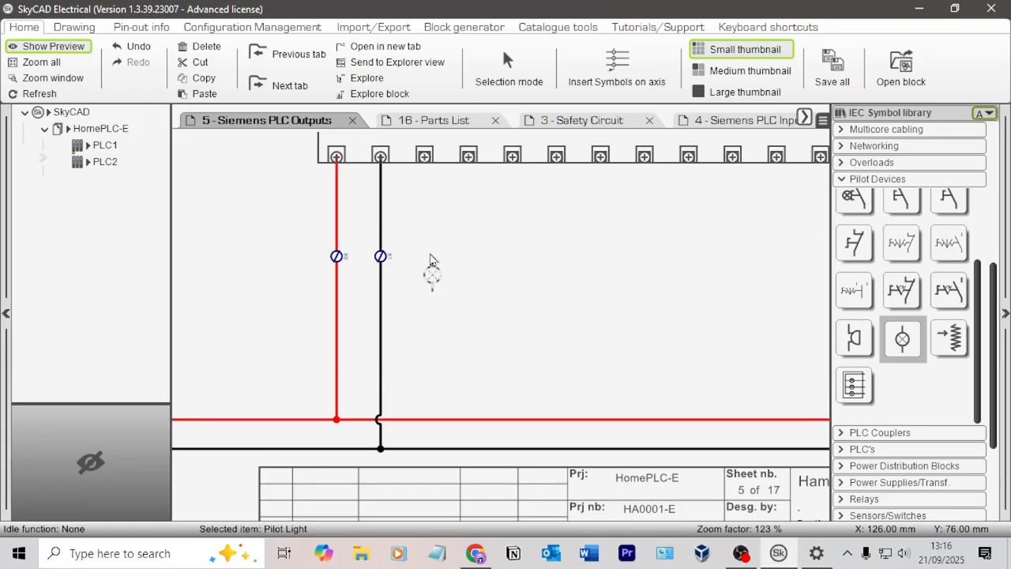
{"action": "left_click", "coordinate": [425, 251]}
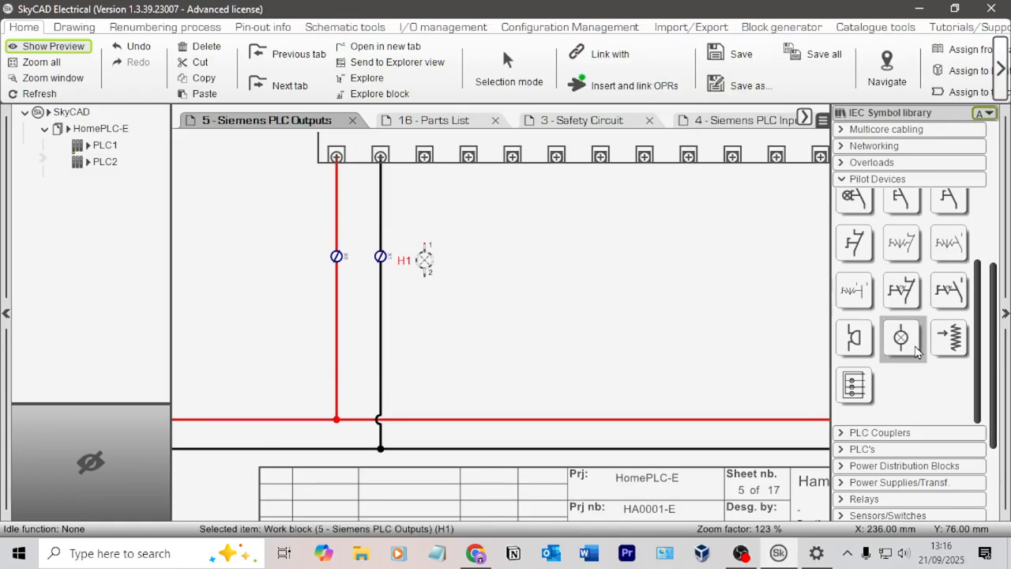
{"action": "left_click", "coordinate": [467, 249]}
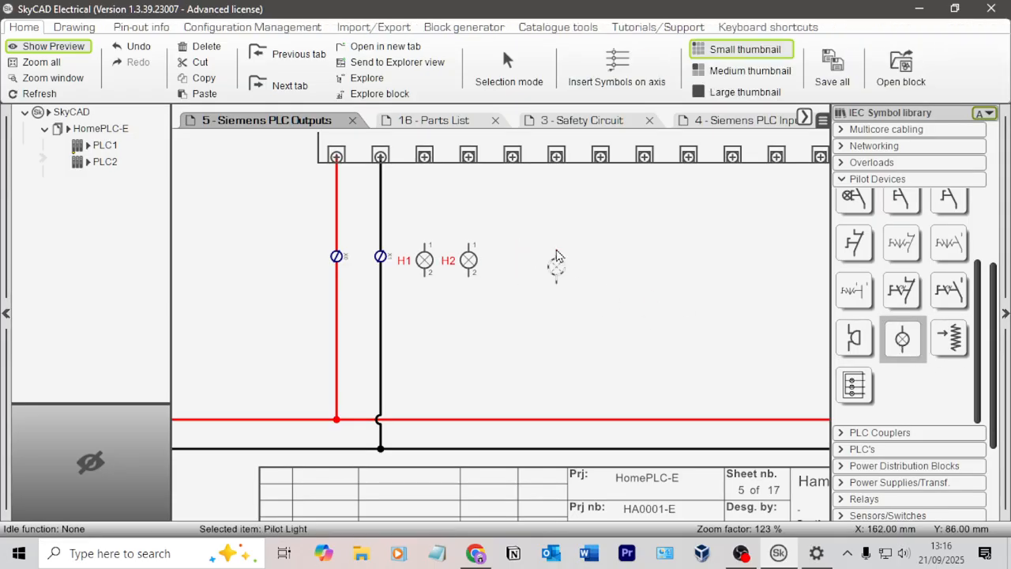
{"action": "key", "text": "Escape"}
{"action": "left_click", "coordinate": [470, 261]}
{"action": "key", "text": "Delete"}
Copy the stack light's full product title from the AliExpress page in Chrome into pilot light H1's description, prefixed with "GREEN - "
{"action": "double_click", "coordinate": [424, 261]}
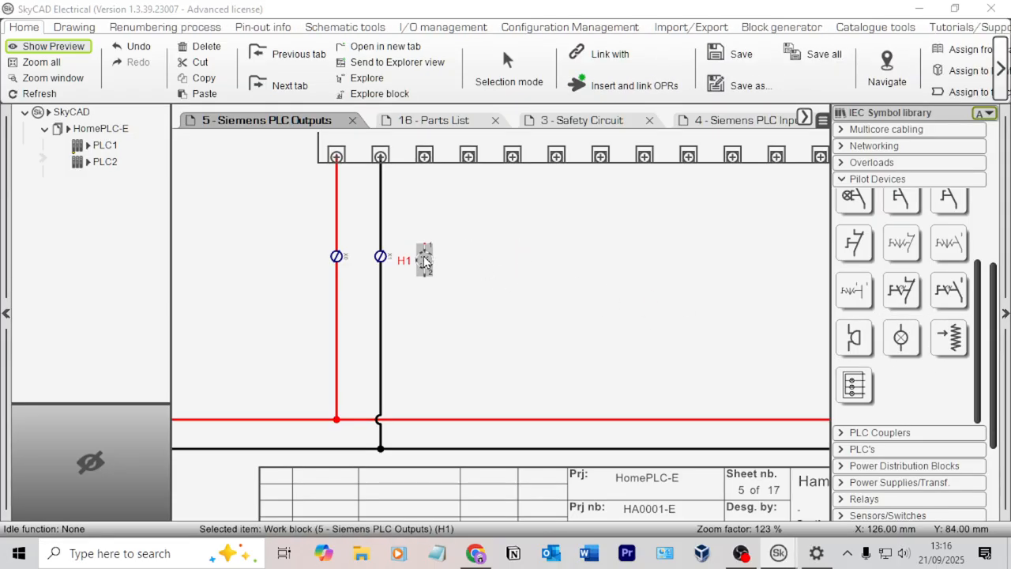
{"action": "key", "text": "alt+Tab"}
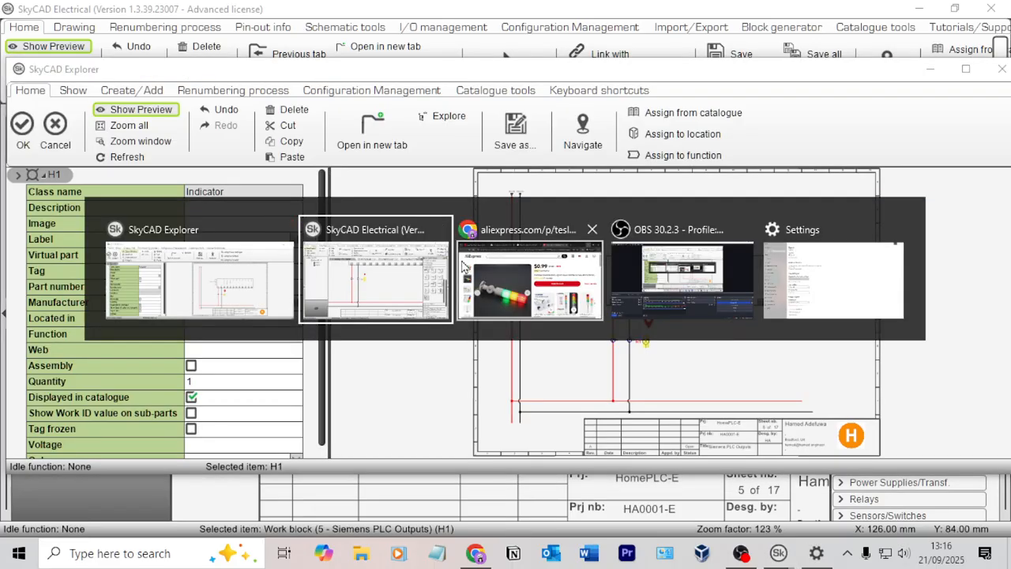
{"action": "left_click", "coordinate": [522, 277]}
{"action": "triple_click", "coordinate": [689, 227]}
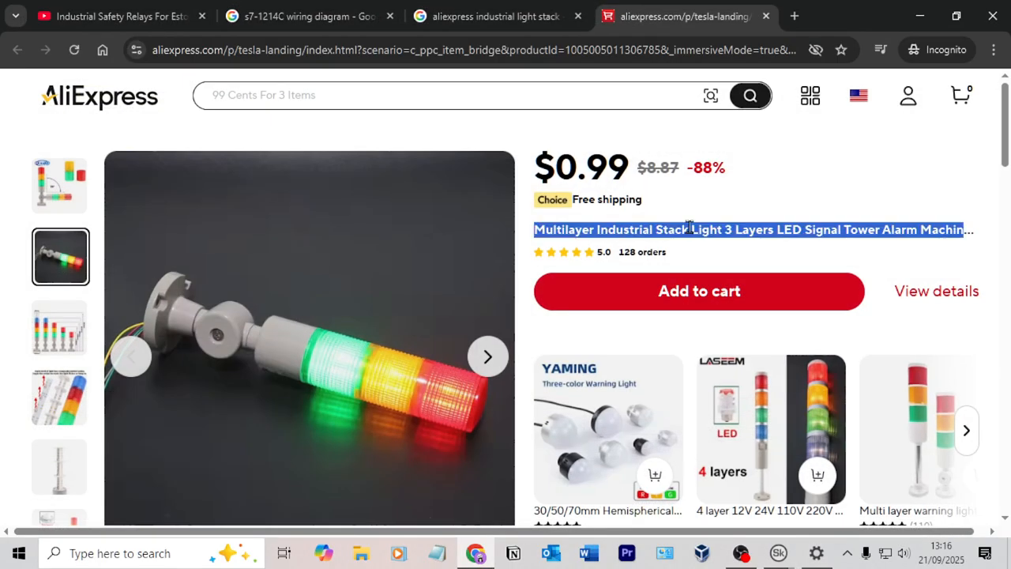
{"action": "key", "text": "alt+Tab"}
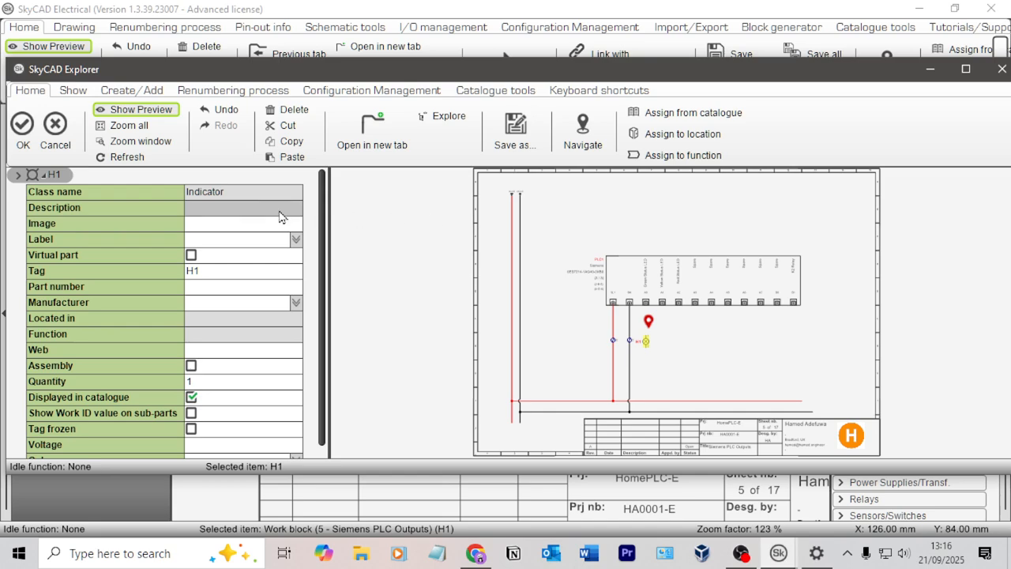
{"action": "left_click", "coordinate": [216, 208]}
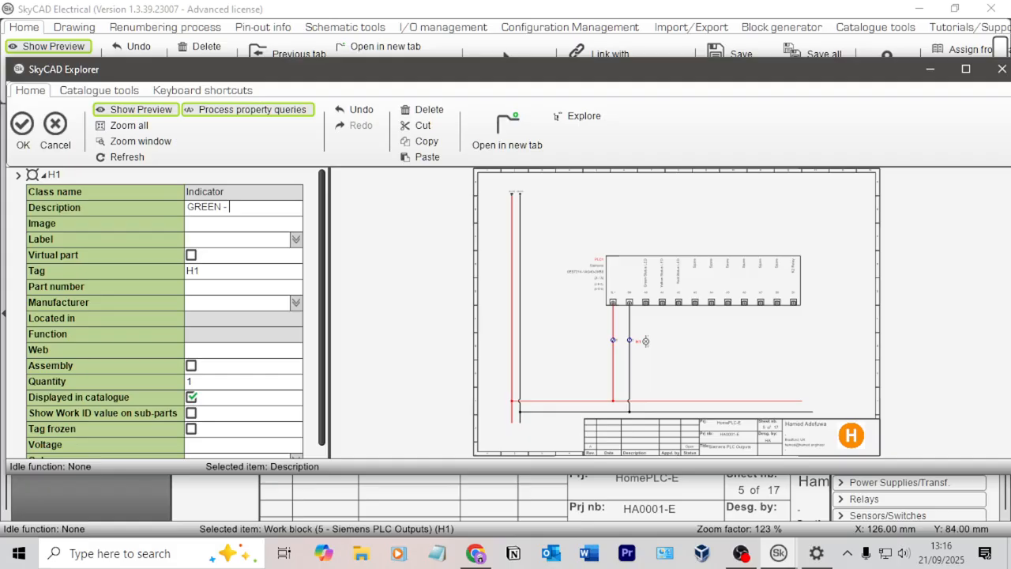
{"action": "key", "text": "Return"}
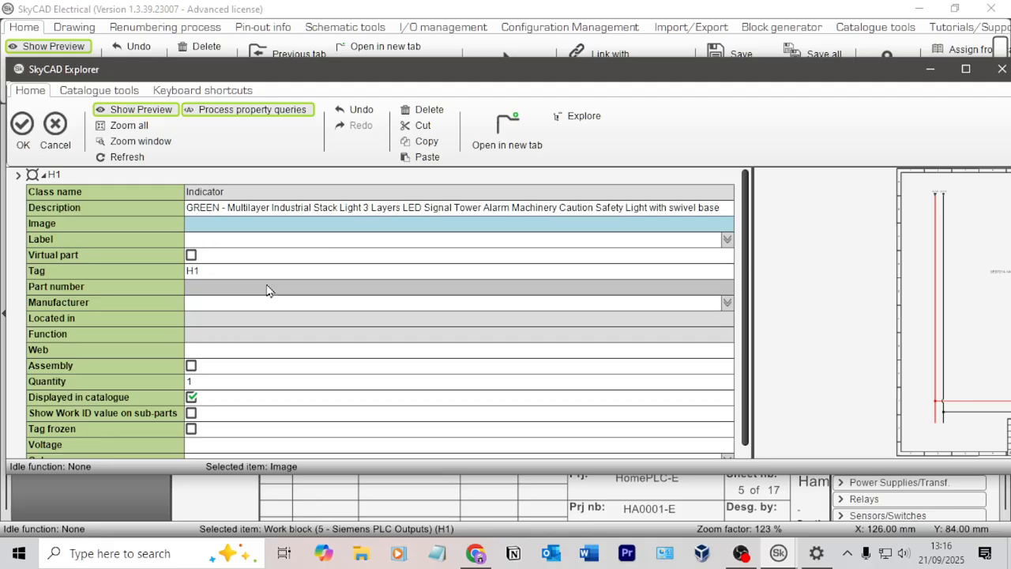
Switch to Chrome and look through the AliExpress listing for the stack light's part number and manufacturer
{"action": "key", "text": "alt+Tab"}
{"action": "key", "text": "alt+Tab"}
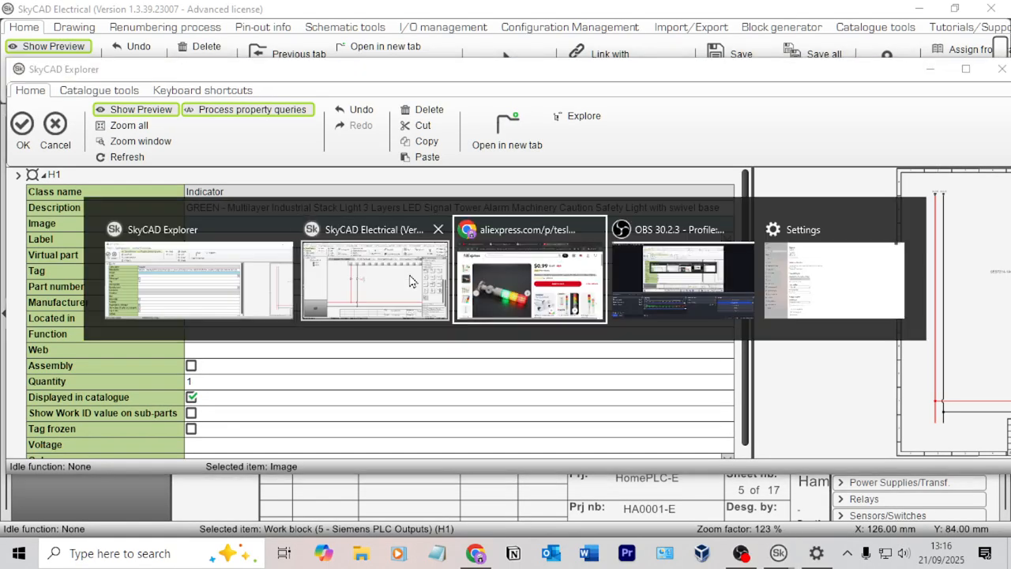
{"action": "left_click", "coordinate": [229, 275]}
{"action": "key", "text": "alt+Tab"}
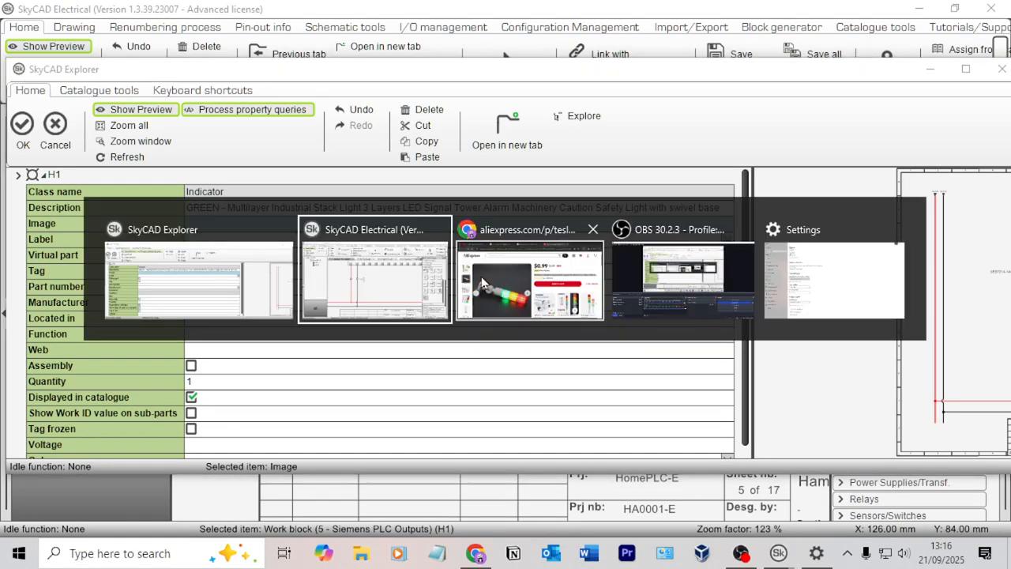
{"action": "left_click", "coordinate": [589, 296]}
{"action": "scroll", "coordinate": [689, 290], "scroll_direction": "down", "scroll_amount": 2}
{"action": "scroll", "coordinate": [689, 290], "scroll_direction": "up", "scroll_amount": 2}
{"action": "scroll", "coordinate": [604, 281], "scroll_direction": "down", "scroll_amount": 12}
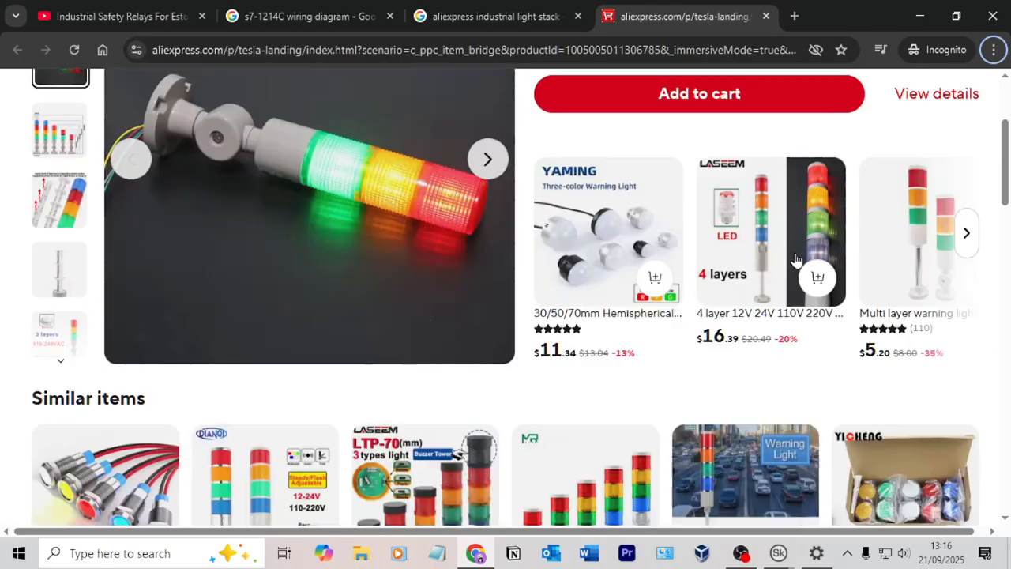
{"action": "scroll", "coordinate": [604, 281], "scroll_direction": "down", "scroll_amount": 5}
Return to SkyCAD Explorer and set H1's part number and manufacturer to "-"
{"action": "key", "text": "alt+Tab"}
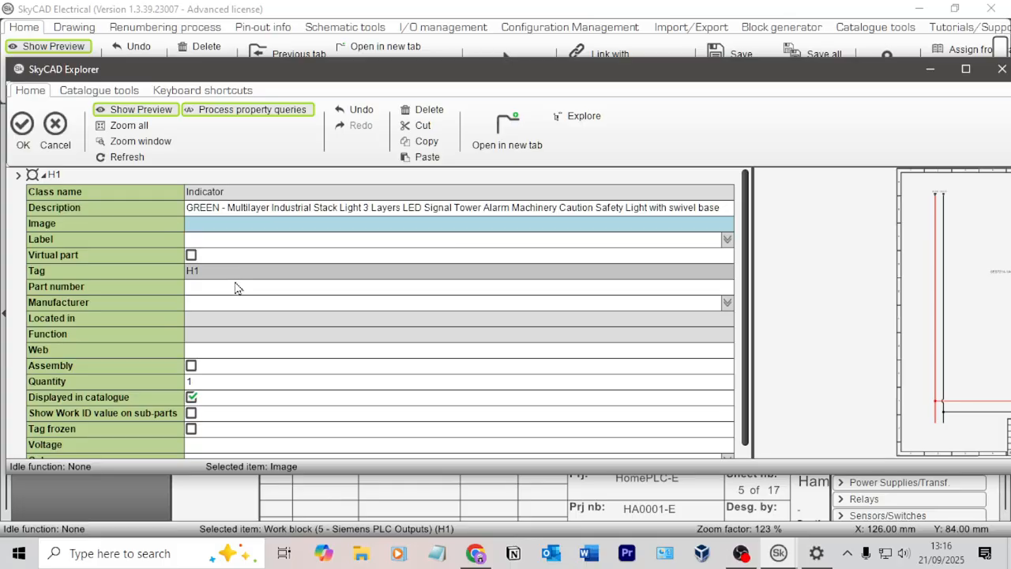
{"action": "left_click", "coordinate": [206, 289]}
{"action": "type", "text": "-"}
{"action": "key", "text": "Return"}
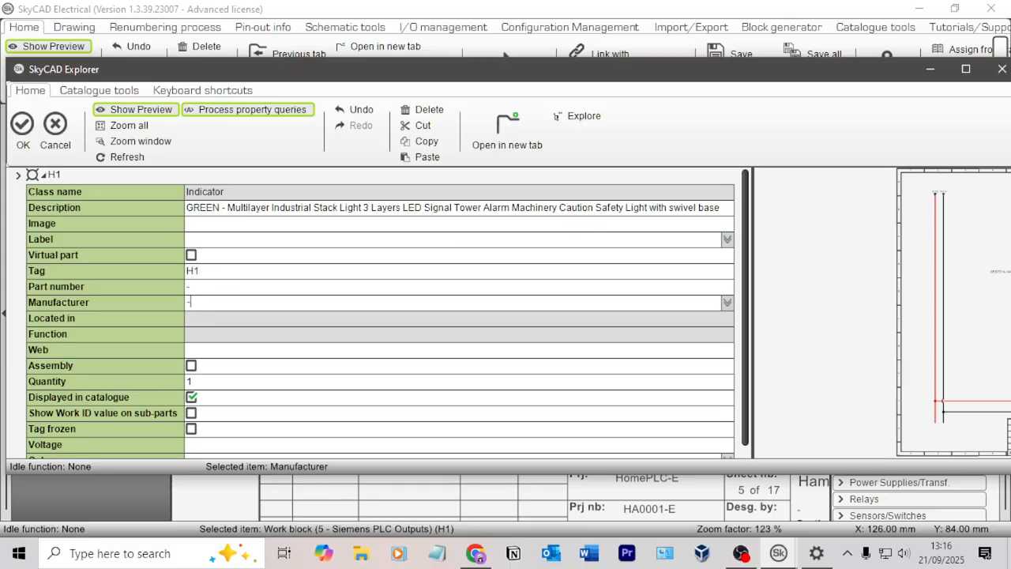
{"action": "key", "text": "Return"}
{"action": "scroll", "coordinate": [452, 257], "scroll_direction": "down", "scroll_amount": 1}
Switch to the AliExpress listing in Chrome and open the stack light's full product details page
{"action": "key", "text": "alt+Tab"}
{"action": "scroll", "coordinate": [445, 277], "scroll_direction": "down", "scroll_amount": 11}
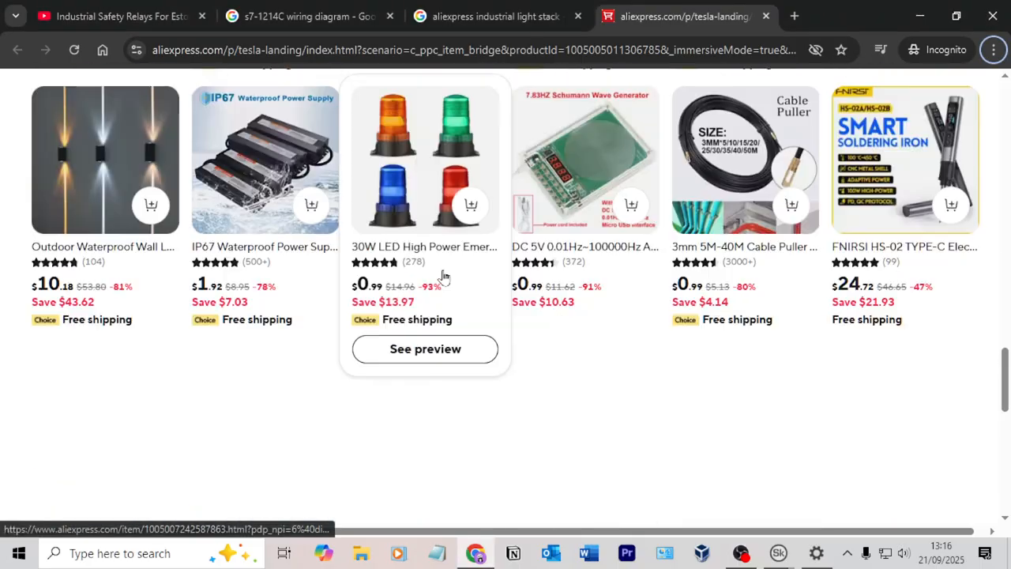
{"action": "scroll", "coordinate": [422, 226], "scroll_direction": "up", "scroll_amount": 19}
{"action": "scroll", "coordinate": [408, 219], "scroll_direction": "up", "scroll_amount": 15}
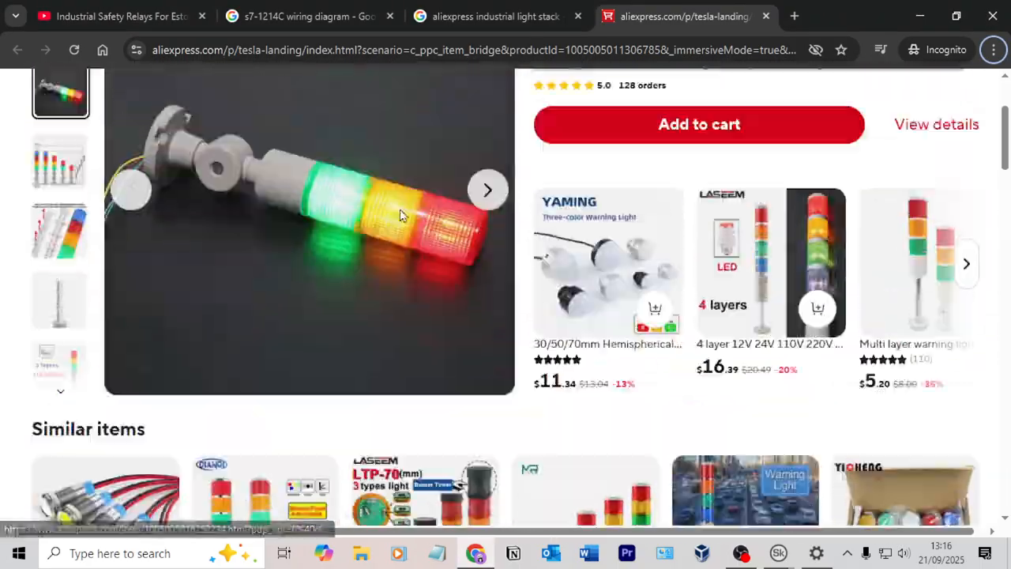
{"action": "left_click", "coordinate": [941, 292]}
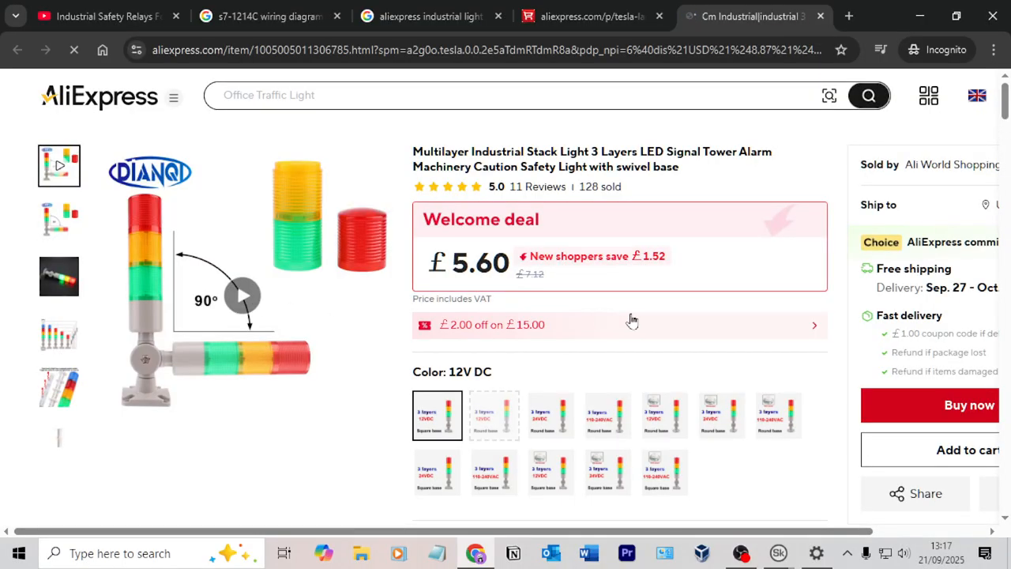
Decline the notification request and examine the stack light's voltage variants, pictures, selling points and customer reviews
{"action": "scroll", "coordinate": [553, 310], "scroll_direction": "down", "scroll_amount": 11}
{"action": "scroll", "coordinate": [501, 320], "scroll_direction": "up", "scroll_amount": 8}
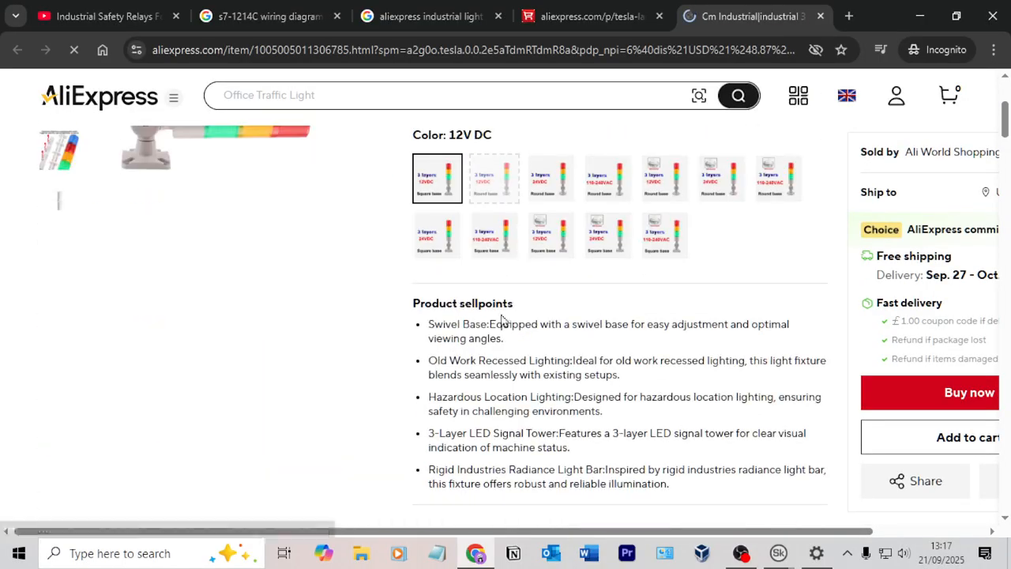
{"action": "scroll", "coordinate": [351, 342], "scroll_direction": "up", "scroll_amount": 3}
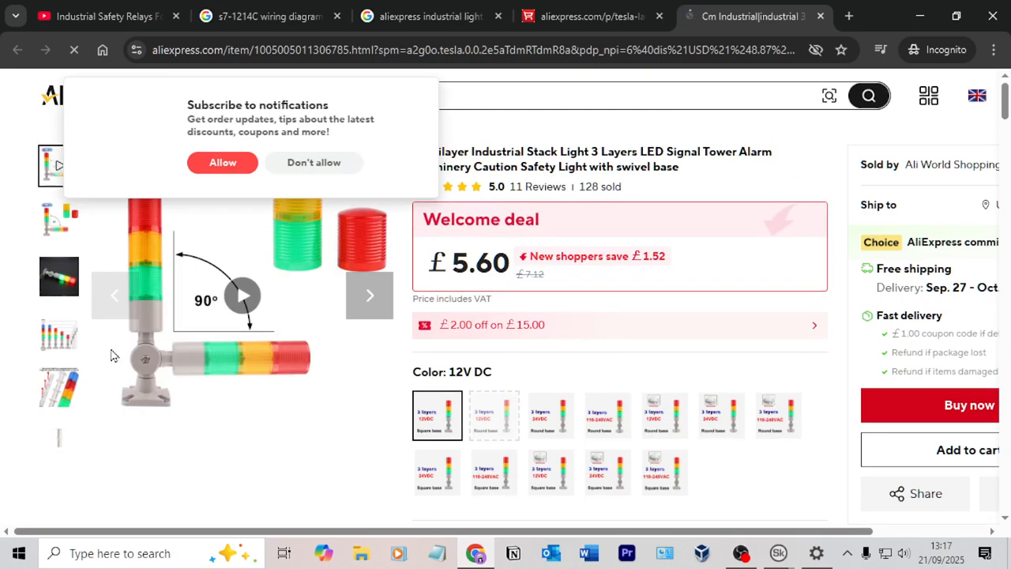
{"action": "left_click", "coordinate": [324, 168]}
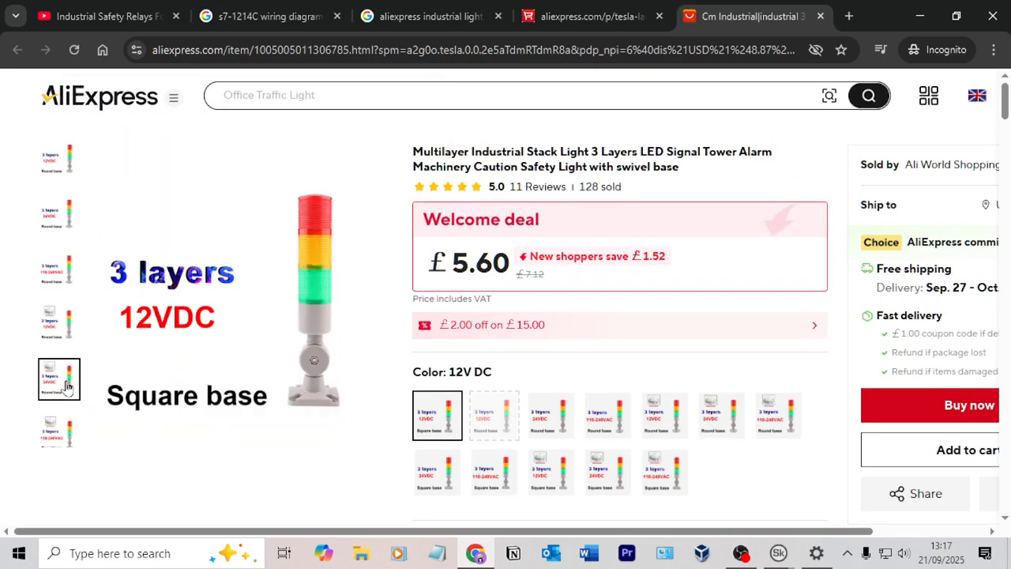
{"action": "scroll", "coordinate": [364, 352], "scroll_direction": "down", "scroll_amount": 1}
{"action": "scroll", "coordinate": [371, 354], "scroll_direction": "down", "scroll_amount": 15}
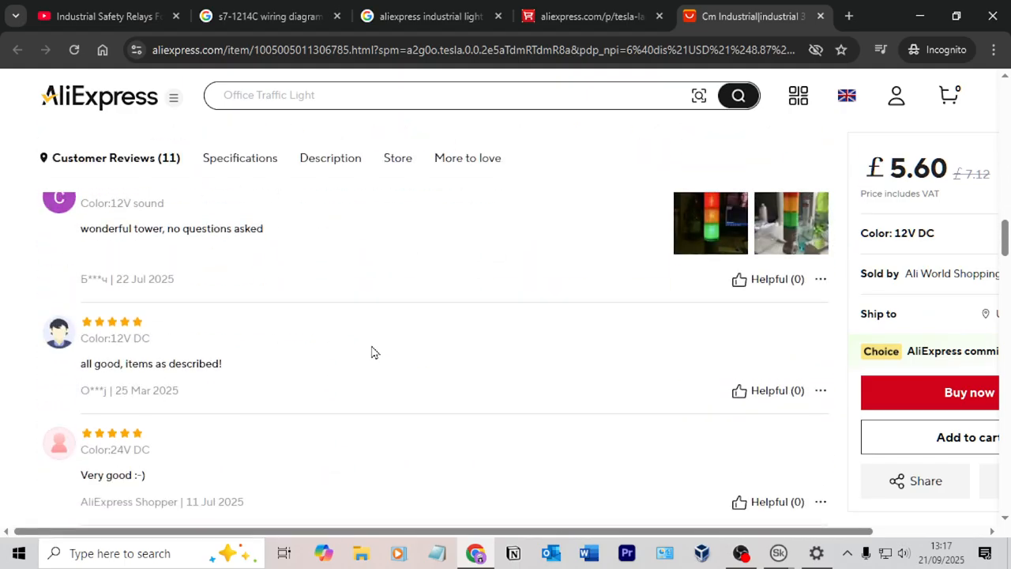
{"action": "scroll", "coordinate": [372, 352], "scroll_direction": "up", "scroll_amount": 3}
{"action": "scroll", "coordinate": [367, 365], "scroll_direction": "up", "scroll_amount": 15}
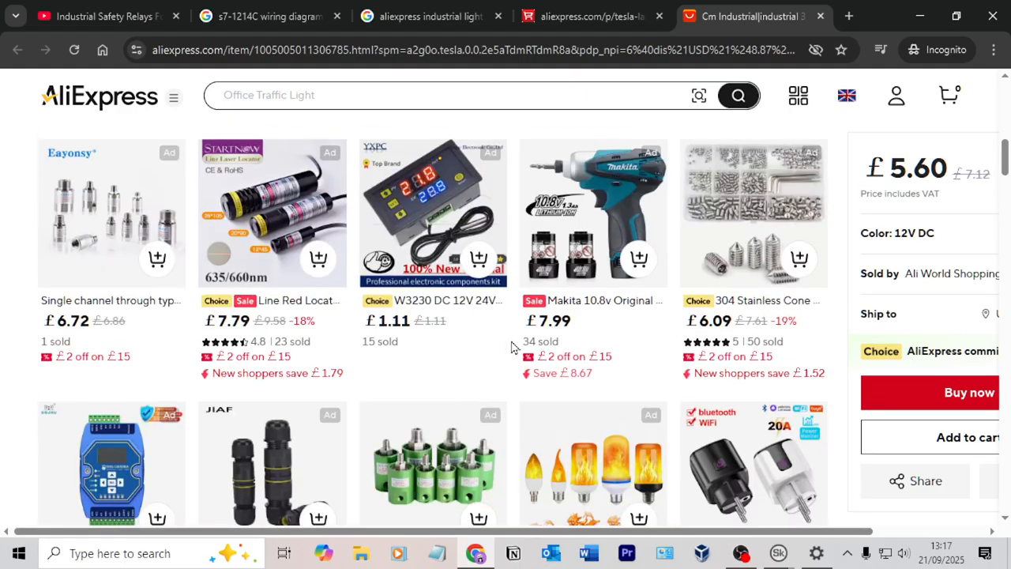
{"action": "scroll", "coordinate": [553, 368], "scroll_direction": "up", "scroll_amount": 3}
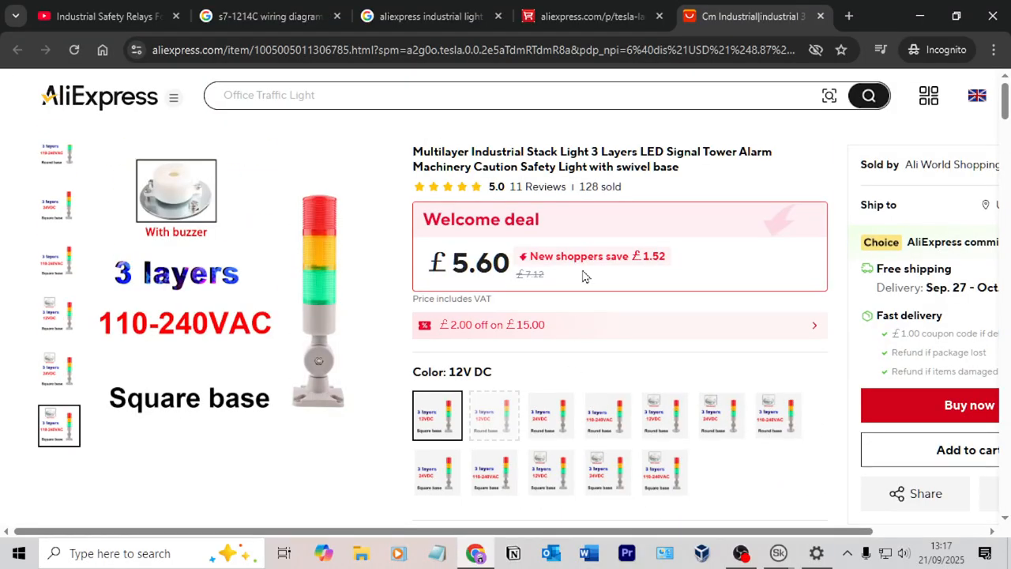
Close the stack light listing, return to SkyCAD and accept H1's part properties
{"action": "left_click", "coordinate": [821, 17]}
{"action": "left_click", "coordinate": [924, 17]}
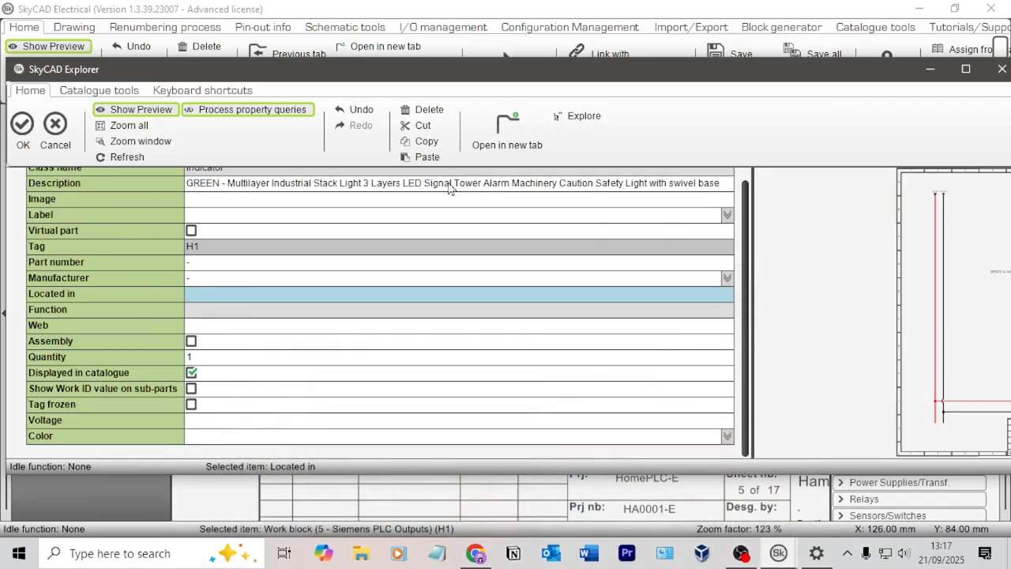
{"action": "scroll", "coordinate": [229, 294], "scroll_direction": "up", "scroll_amount": 1}
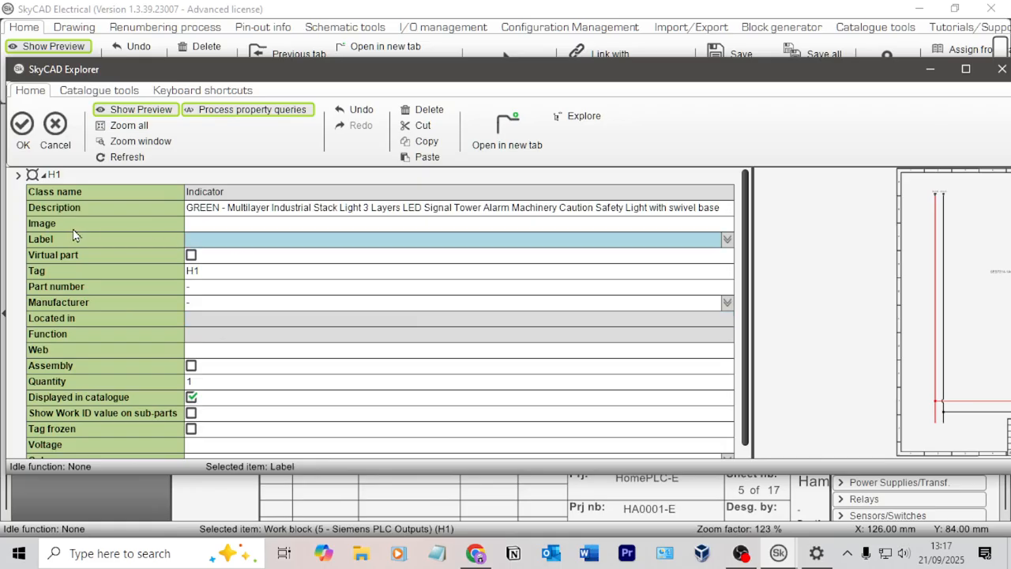
{"action": "left_click", "coordinate": [22, 126]}
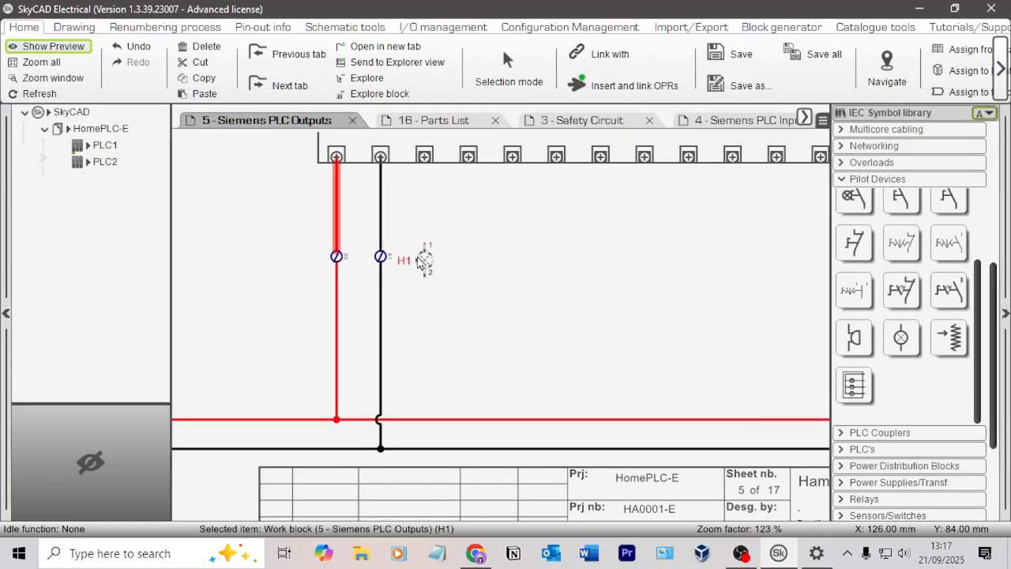
Copy pilot light H1 and paste two duplicates beside it, below outputs A1 and A2
{"action": "key", "text": "ctrl+c"}
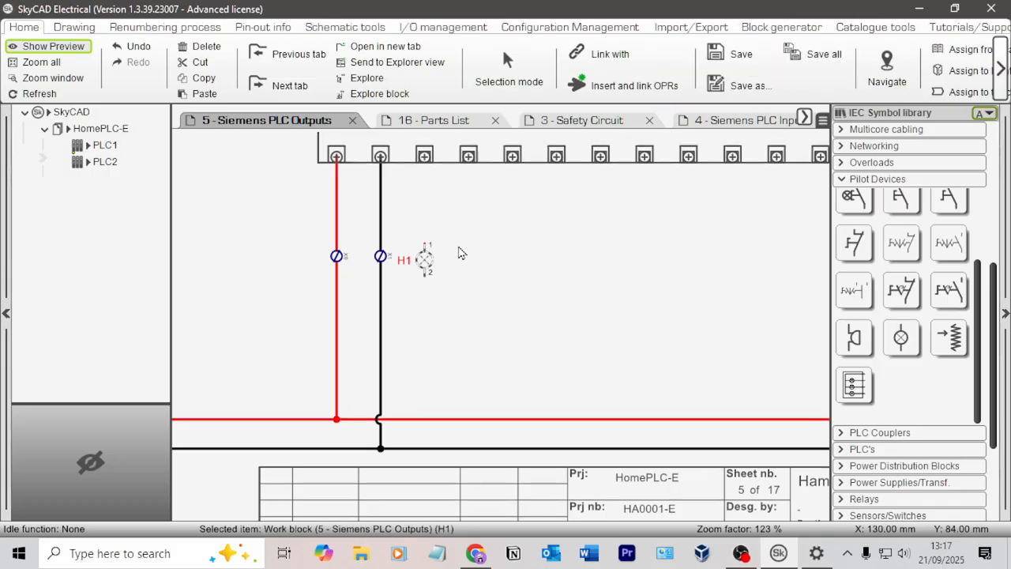
{"action": "key", "text": "ctrl+v"}
{"action": "left_click", "coordinate": [468, 252]}
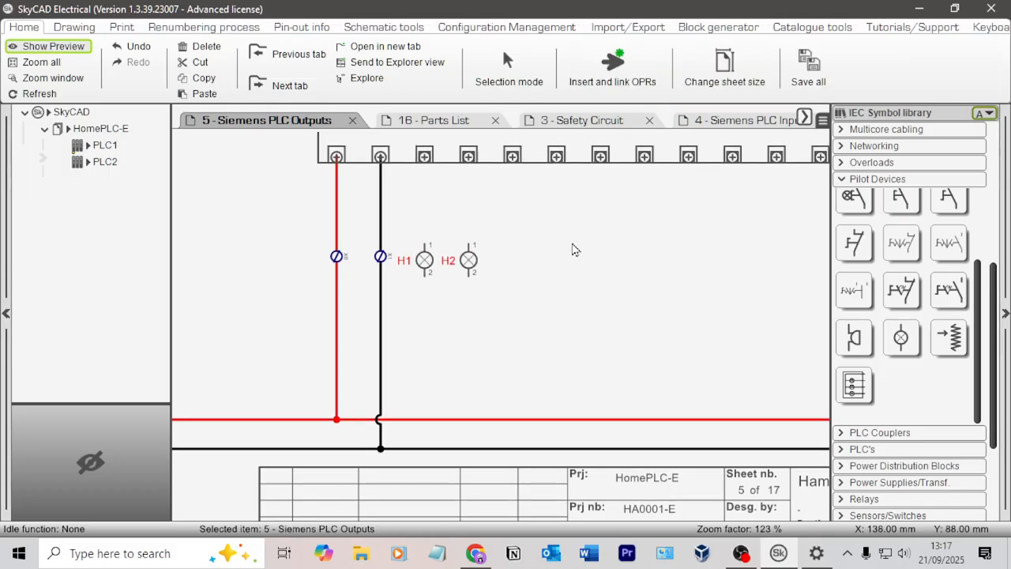
Set the colour word at the start of H2's description to "YELLOW"
{"action": "double_click", "coordinate": [468, 260]}
{"action": "left_click", "coordinate": [223, 210]}
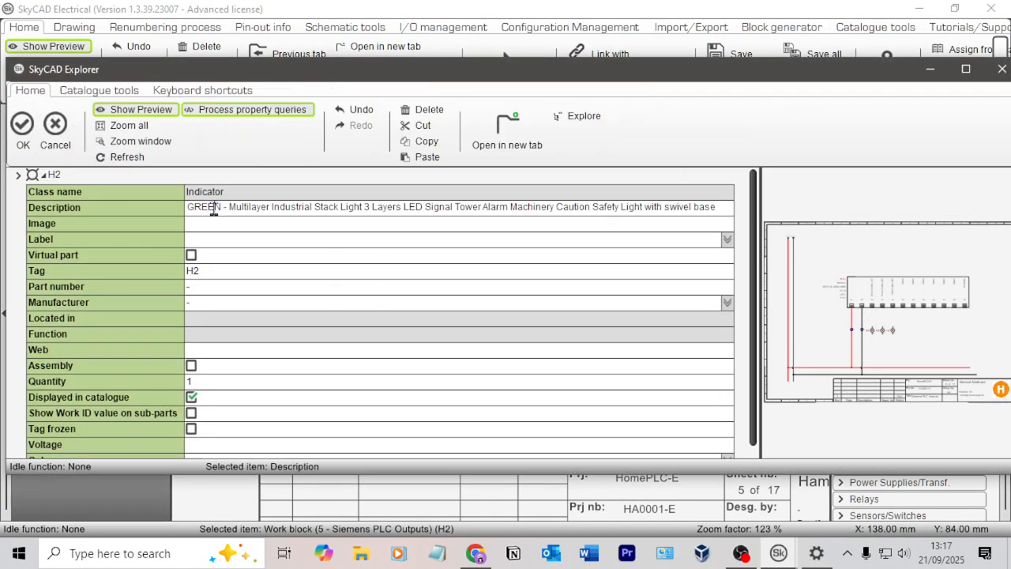
{"action": "double_click", "coordinate": [204, 208]}
{"action": "type", "text": "YELLOW"}
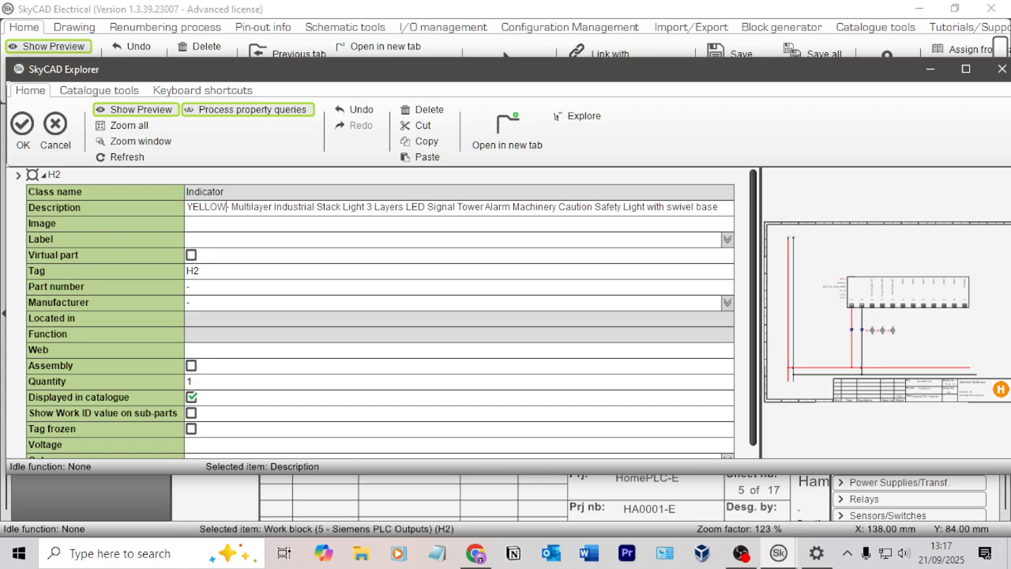
{"action": "left_click", "coordinate": [22, 125]}
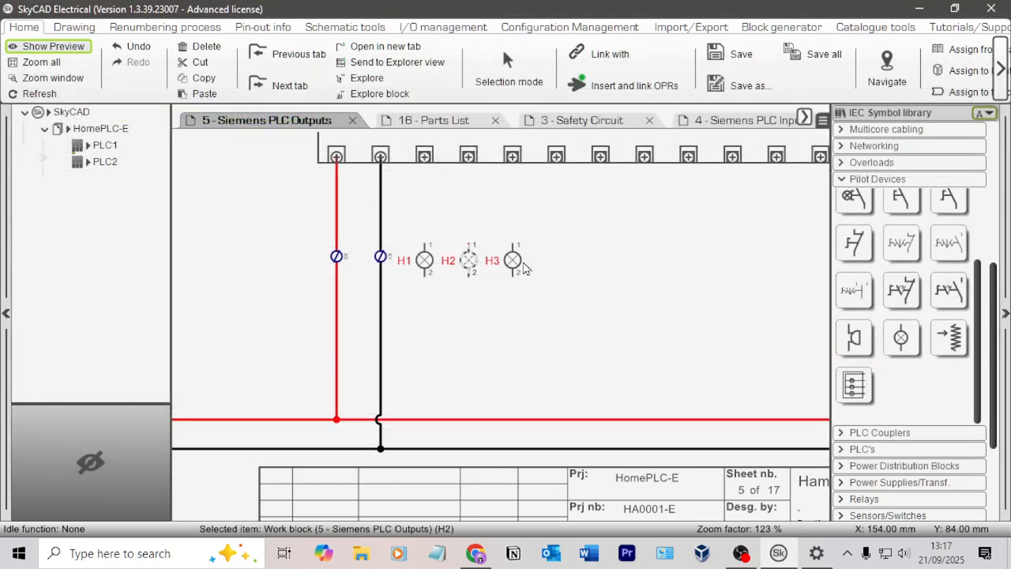
Set the colour word at the start of H3's description to "RED"
{"action": "left_click", "coordinate": [509, 264]}
{"action": "double_click", "coordinate": [509, 264]}
{"action": "left_click", "coordinate": [207, 207]}
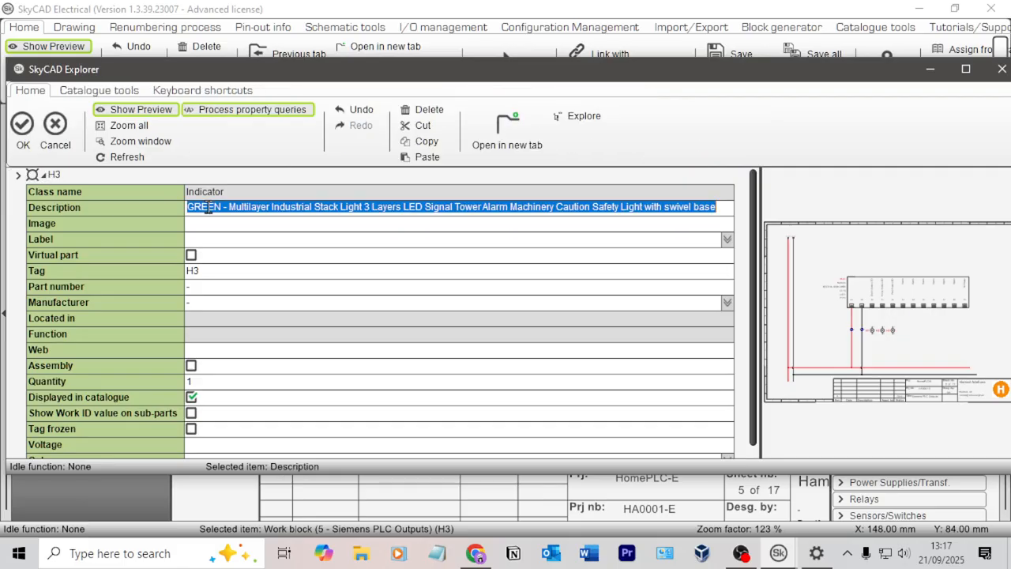
{"action": "double_click", "coordinate": [204, 208]}
{"action": "type", "text": "RED"}
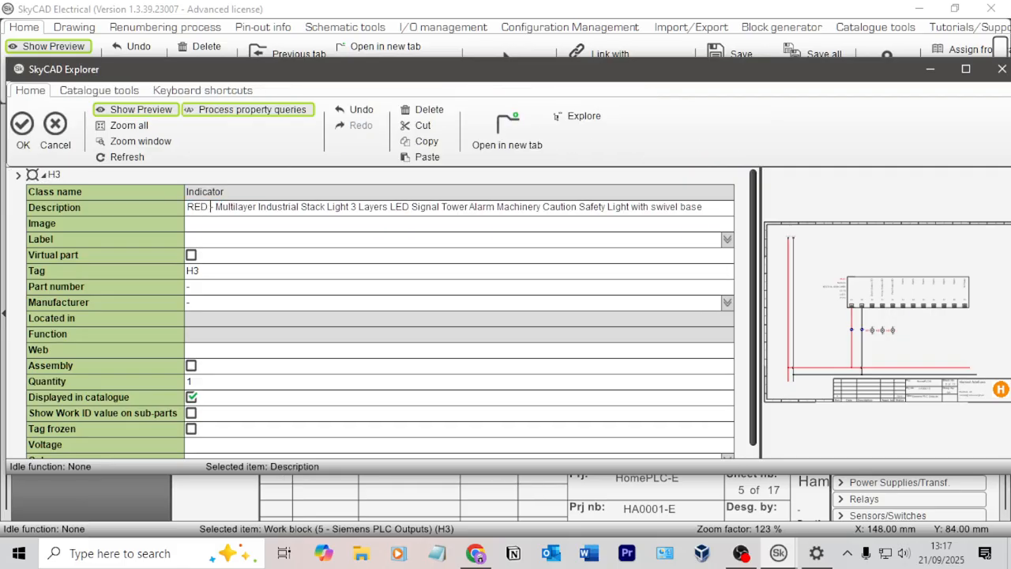
{"action": "left_click", "coordinate": [56, 125]}
{"action": "left_click", "coordinate": [456, 217]}
Draw a control connection from PLC output A0 to terminal 1 of pilot light H1
{"action": "scroll", "coordinate": [469, 226], "scroll_direction": "up", "scroll_amount": 2}
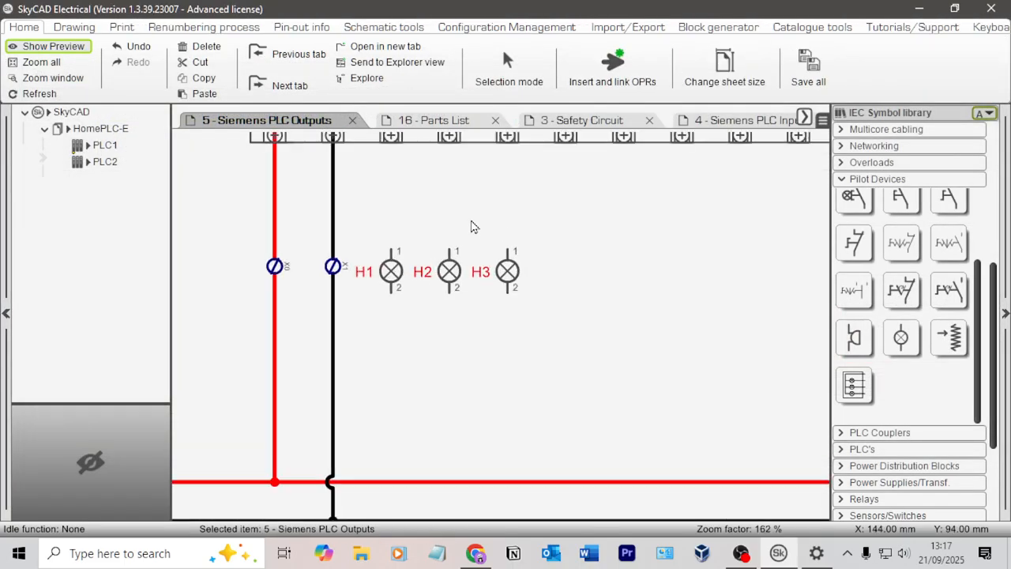
{"action": "scroll", "coordinate": [897, 165], "scroll_direction": "up", "scroll_amount": 5}
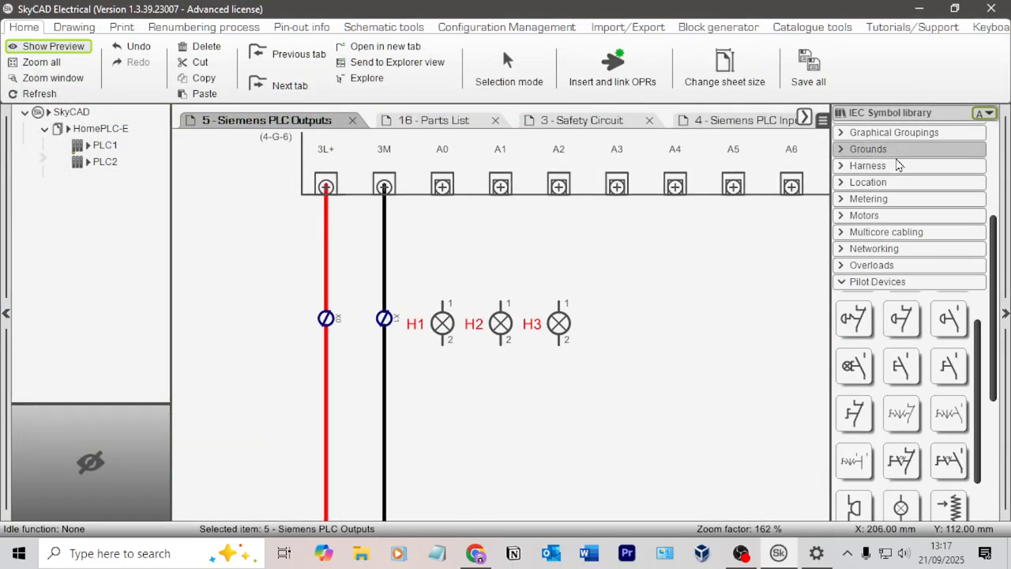
{"action": "left_click", "coordinate": [853, 197]}
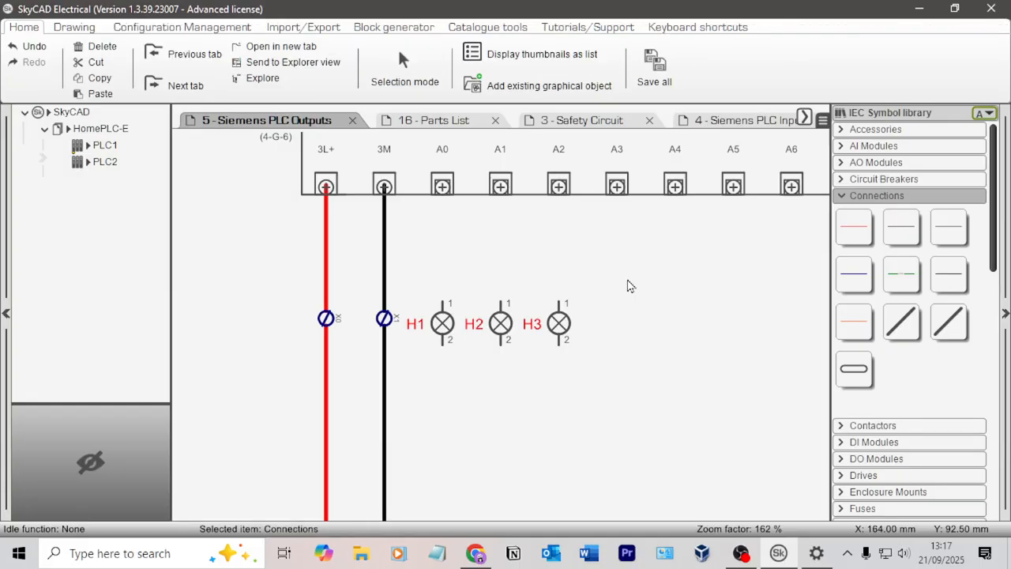
{"action": "scroll", "coordinate": [609, 278], "scroll_direction": "down", "scroll_amount": 2}
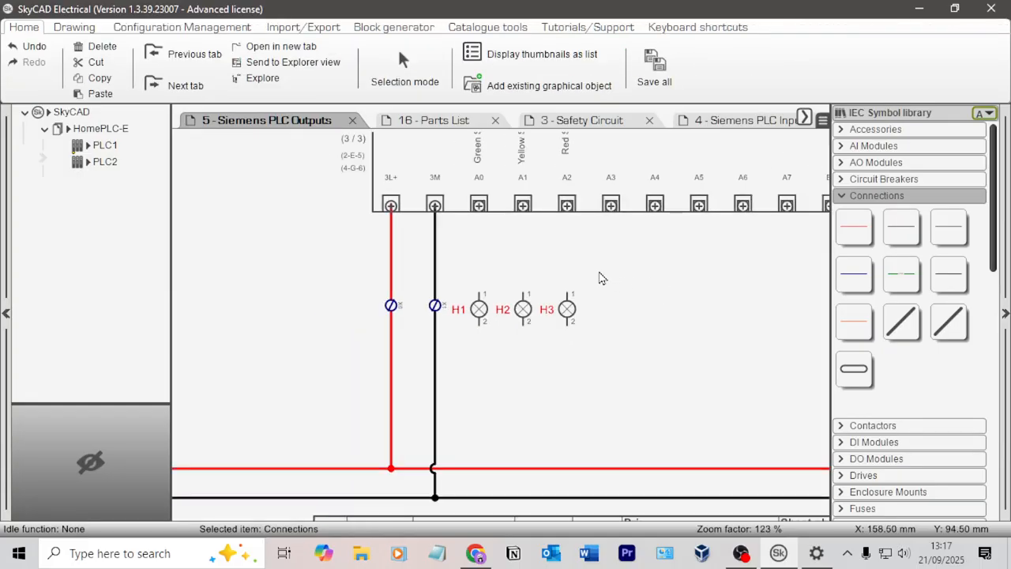
{"action": "left_click", "coordinate": [954, 237]}
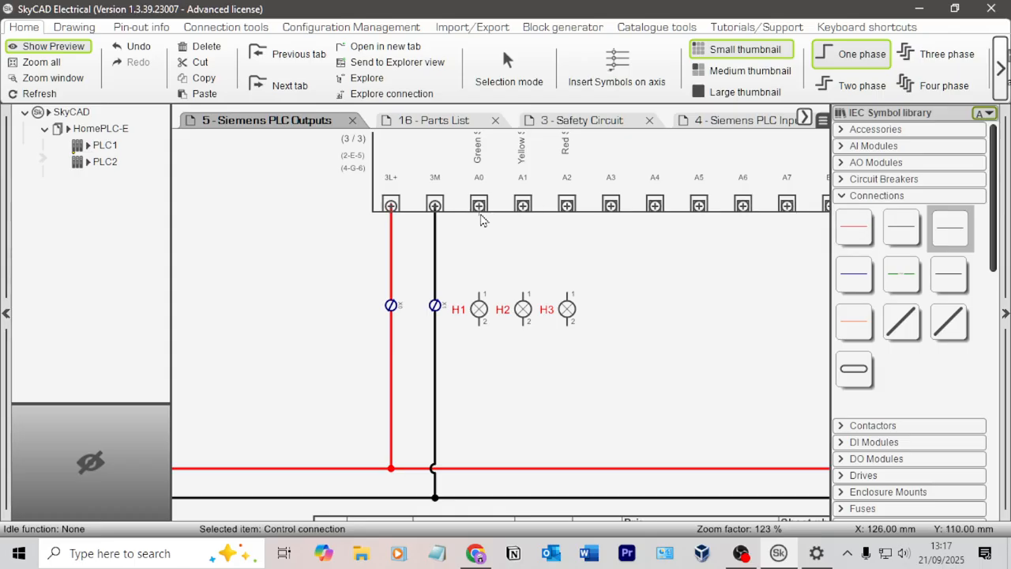
{"action": "left_click_drag", "start_coordinate": [482, 209], "coordinate": [478, 297]}
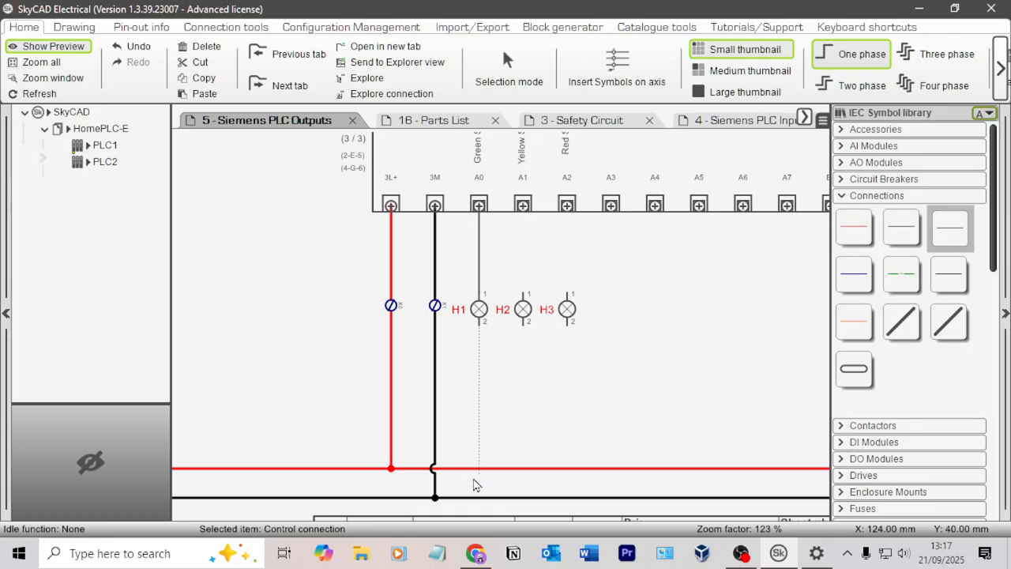
{"action": "left_click_drag", "start_coordinate": [472, 508], "coordinate": [474, 506]}
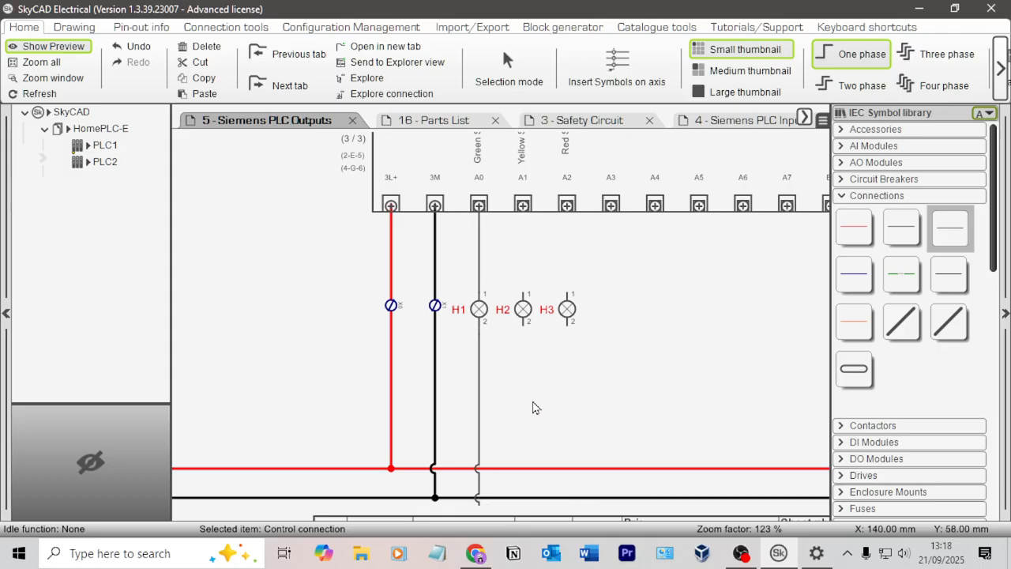
{"action": "key", "text": "Escape"}
{"action": "key", "text": "ctrl+z"}
Draw a control connection from H1's terminal 2 down to the black supply line
{"action": "left_click", "coordinate": [946, 231]}
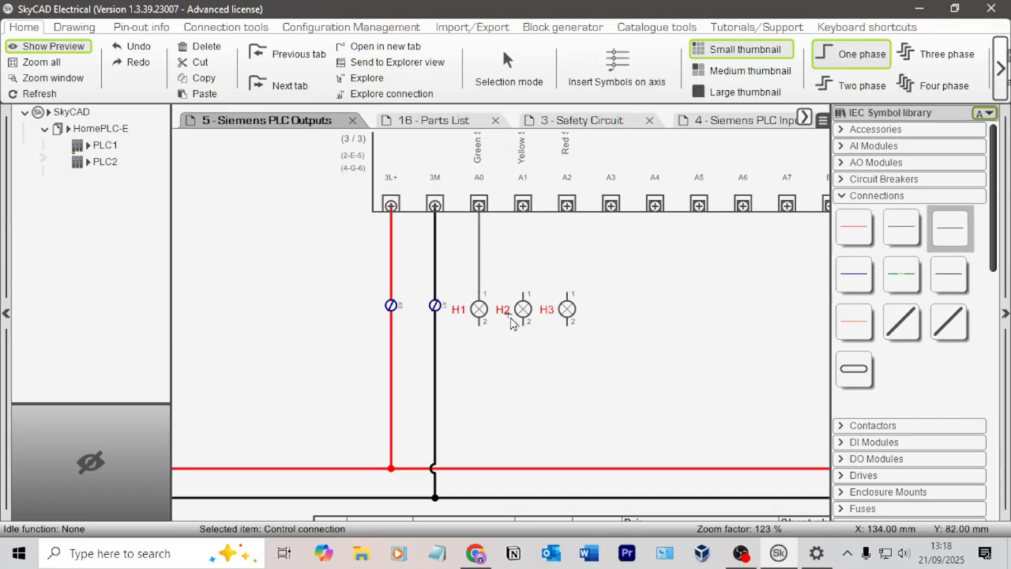
{"action": "left_click", "coordinate": [478, 507]}
{"action": "key", "text": "Escape"}
{"action": "scroll", "coordinate": [616, 364], "scroll_direction": "down", "scroll_amount": 2}
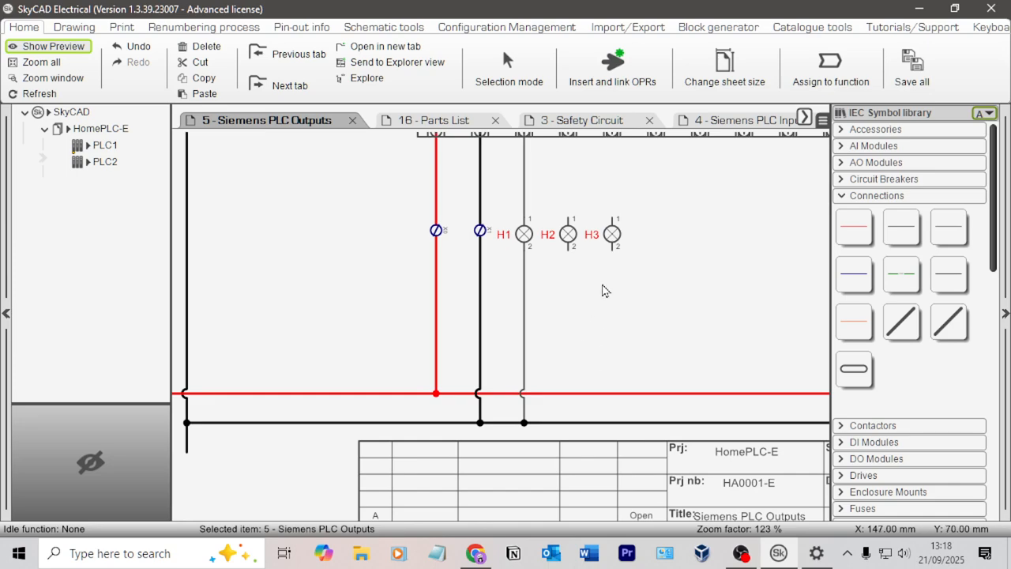
Try wiring output A1 through pilot light H2 to the black supply line with red power connections
{"action": "middle_click_drag", "start_coordinate": [603, 290], "coordinate": [553, 372]}
{"action": "left_click", "coordinate": [856, 227]}
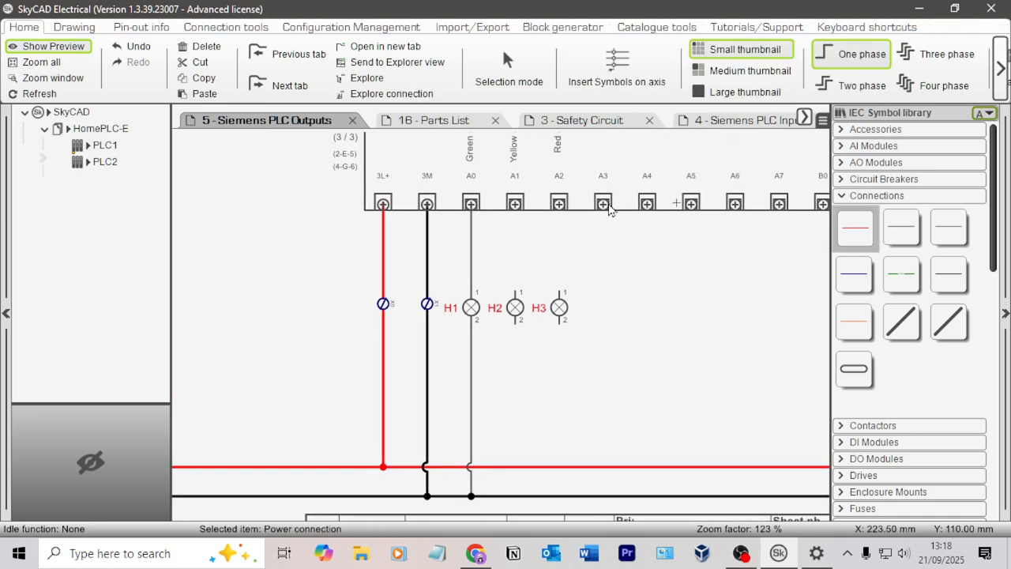
{"action": "left_click", "coordinate": [516, 204]}
{"action": "left_click", "coordinate": [516, 293]}
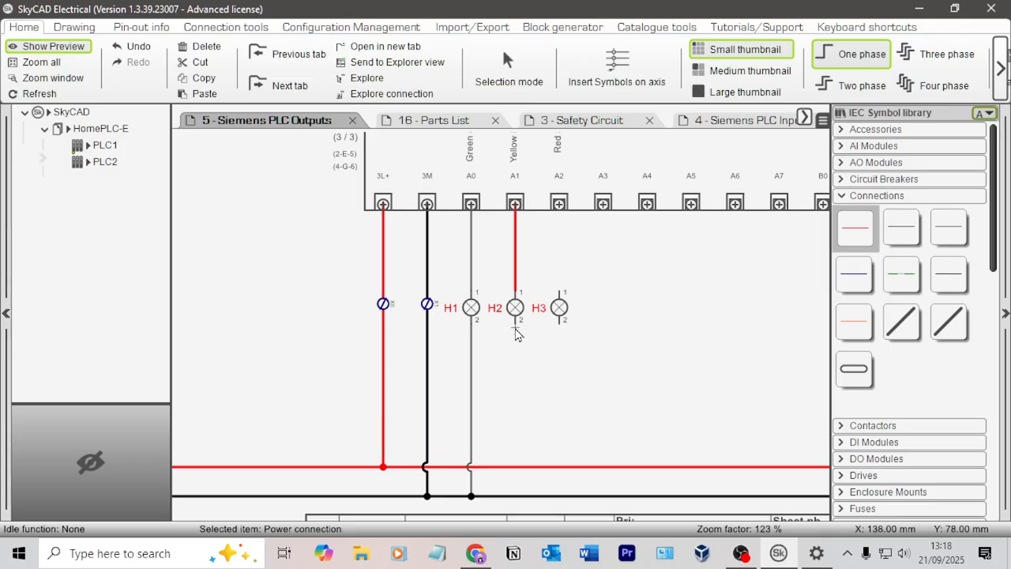
{"action": "left_click", "coordinate": [516, 496]}
{"action": "key", "text": "Escape"}
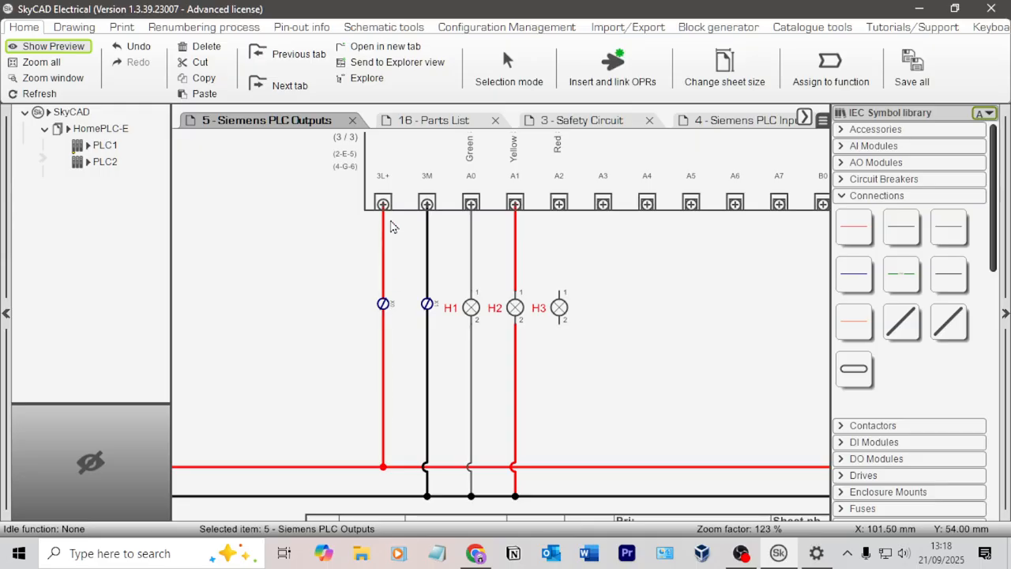
Delete the red power connection between A1, H2 and the black supply line, including the stub left at A1
{"action": "scroll", "coordinate": [601, 241], "scroll_direction": "up", "scroll_amount": 2}
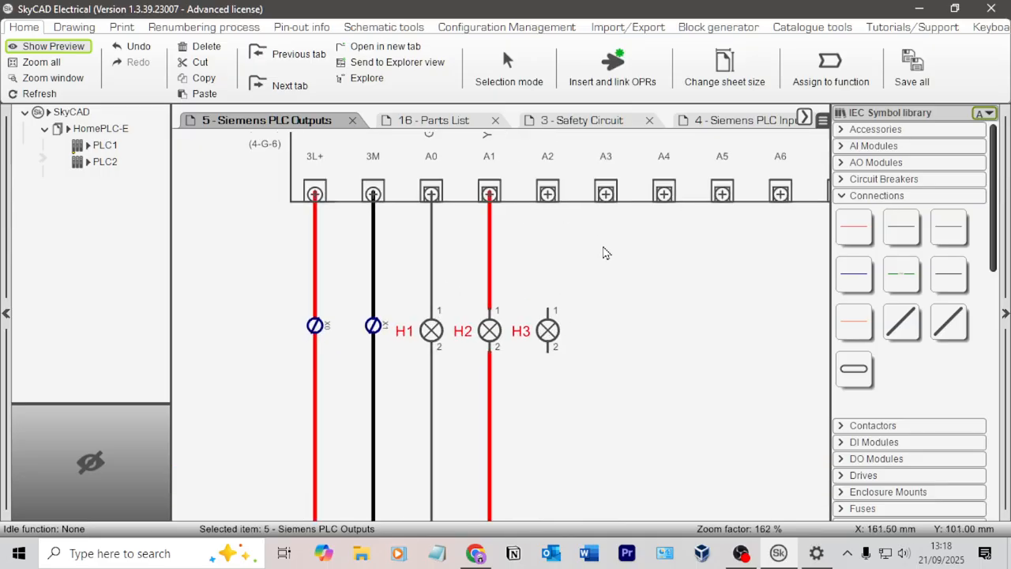
{"action": "middle_click_drag", "start_coordinate": [603, 253], "coordinate": [634, 368]}
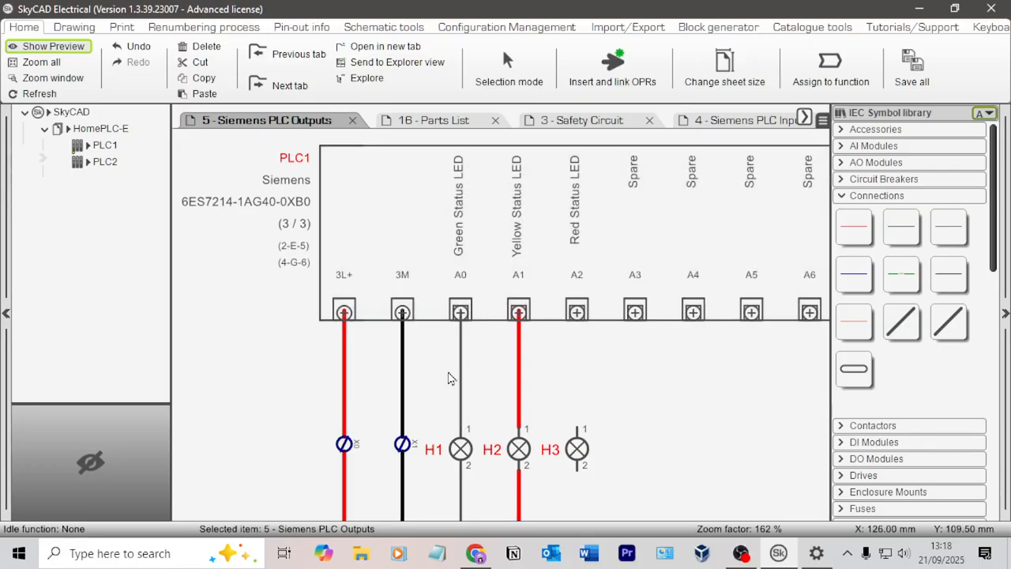
{"action": "scroll", "coordinate": [498, 360], "scroll_direction": "down", "scroll_amount": 2}
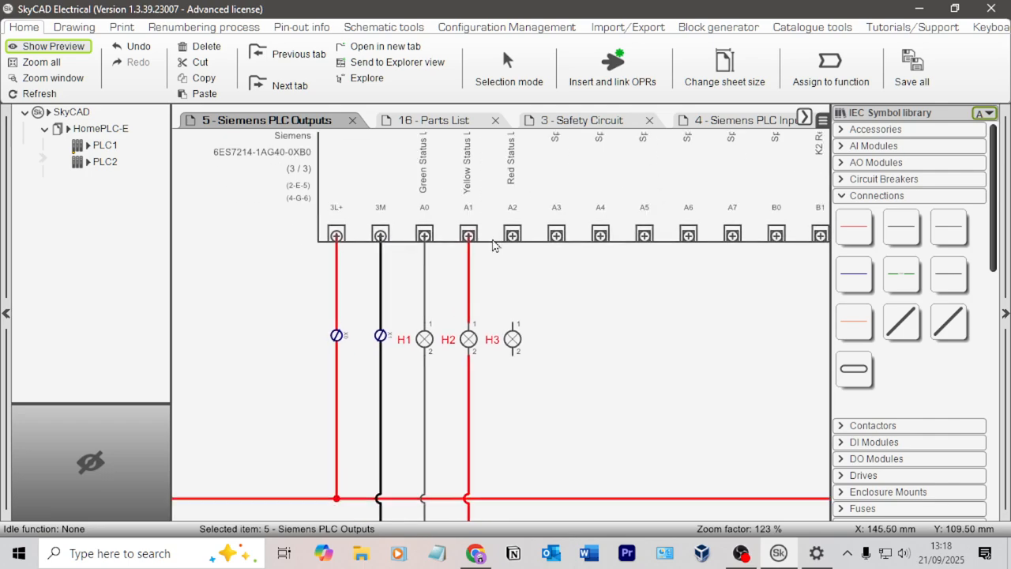
{"action": "left_click", "coordinate": [460, 261]}
{"action": "key", "text": "Delete"}
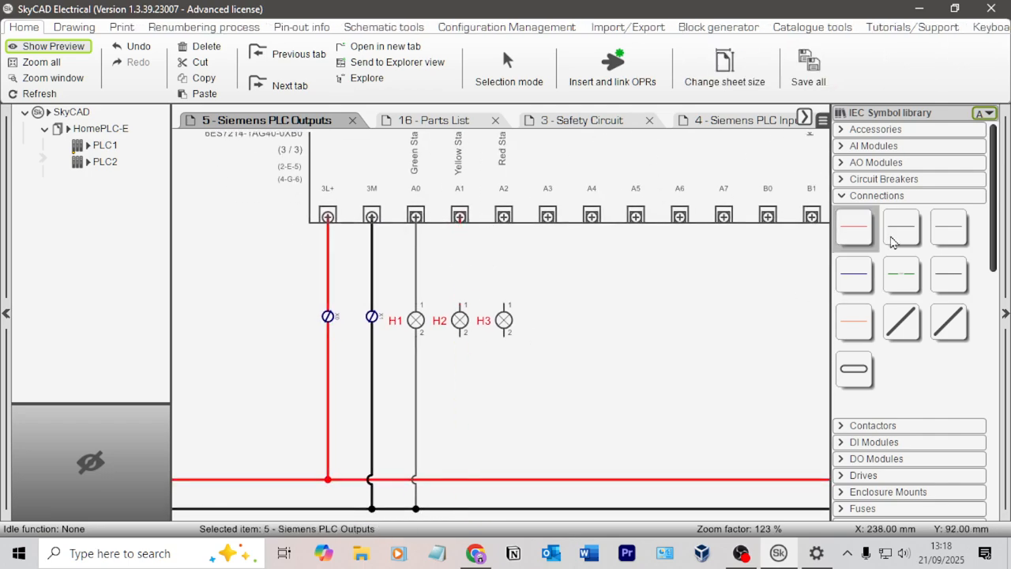
{"action": "left_click", "coordinate": [950, 228]}
{"action": "scroll", "coordinate": [537, 282], "scroll_direction": "up", "scroll_amount": 3}
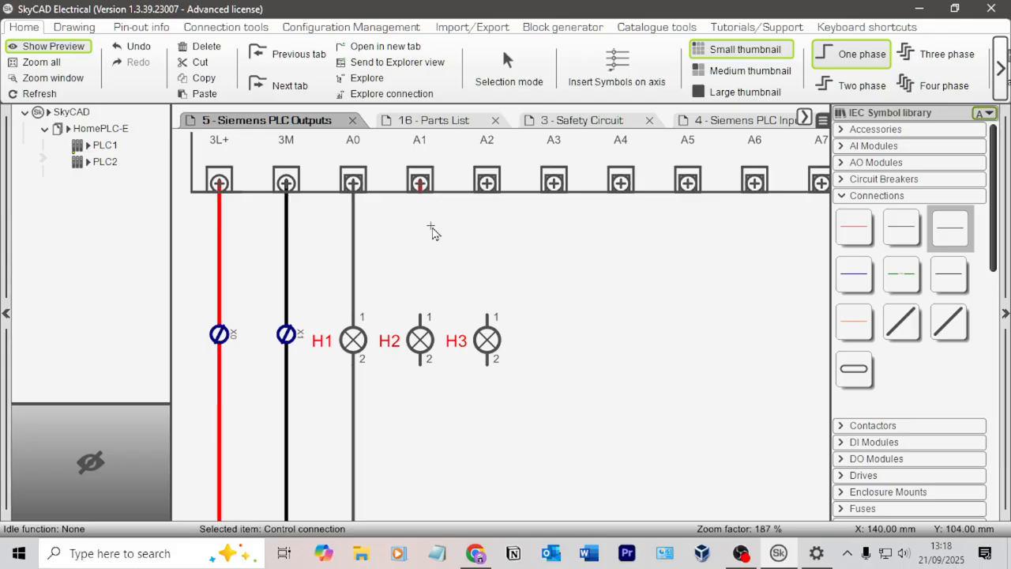
{"action": "key", "text": "Escape"}
{"action": "left_click", "coordinate": [420, 193]}
{"action": "key", "text": "Delete"}
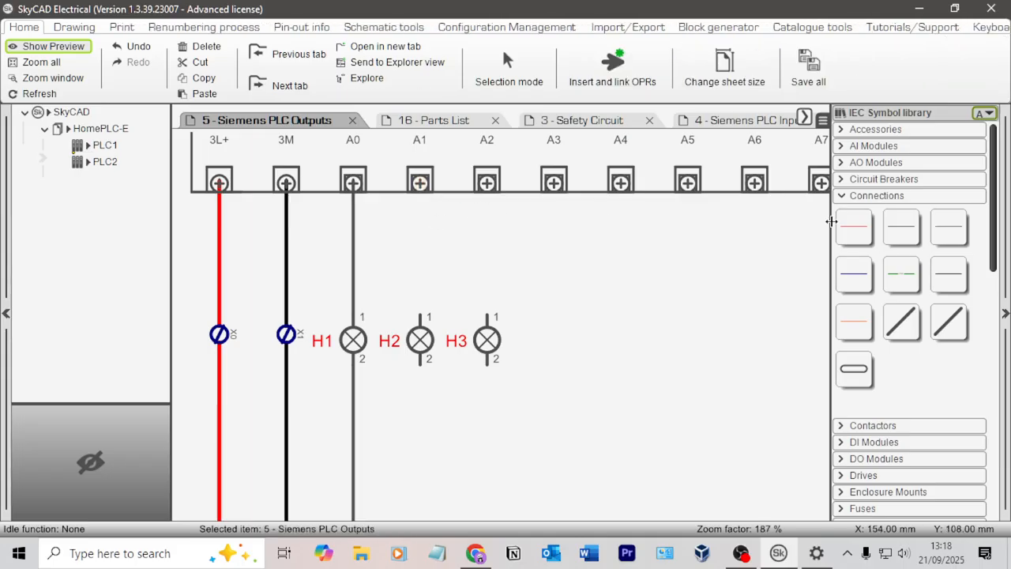
Wire output A1 through pilot light H2 to the black supply line with control connections
{"action": "left_click", "coordinate": [950, 227]}
{"action": "left_click_drag", "start_coordinate": [423, 192], "coordinate": [419, 319]}
{"action": "scroll", "coordinate": [419, 443], "scroll_direction": "down", "scroll_amount": 3}
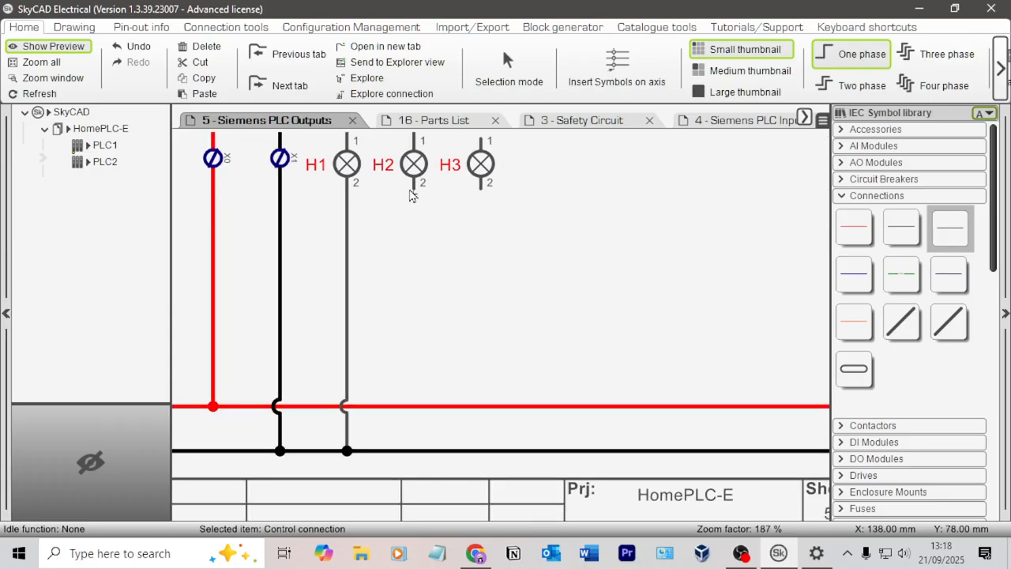
{"action": "left_click_drag", "start_coordinate": [412, 234], "coordinate": [412, 452]}
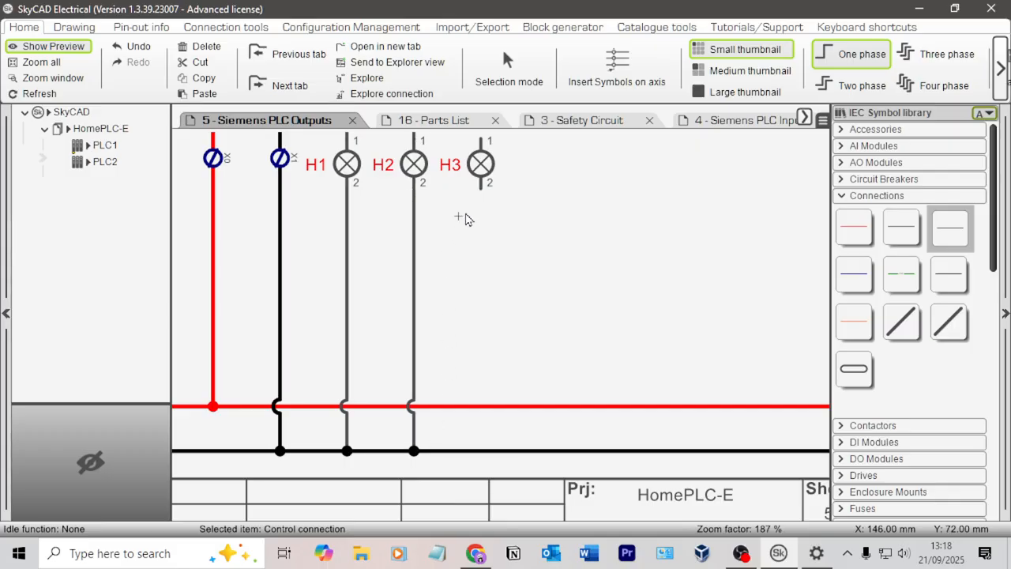
Wire pilot light H3 between the black supply line and output A2 with control connections
{"action": "left_click_drag", "start_coordinate": [481, 187], "coordinate": [481, 453]}
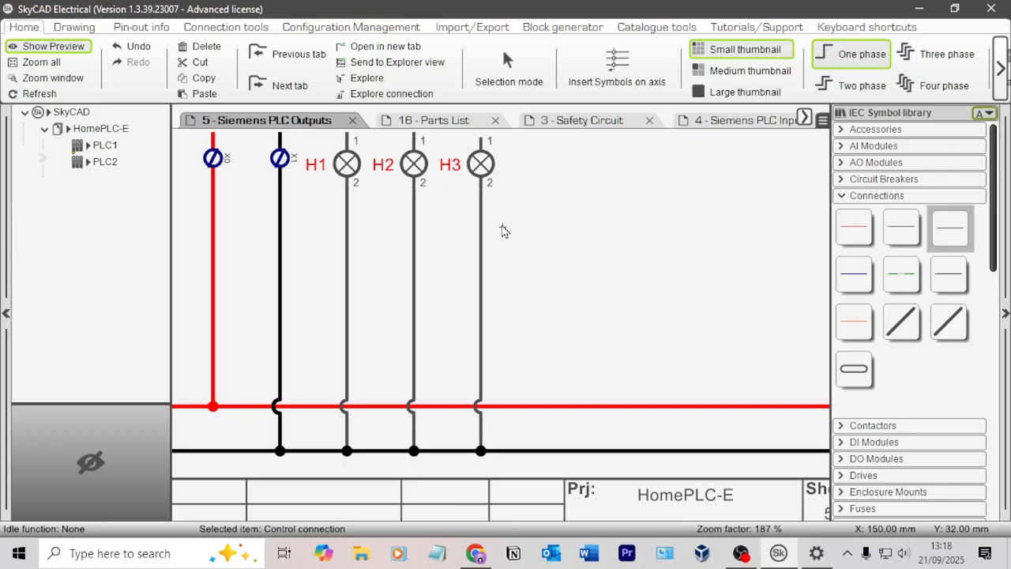
{"action": "scroll", "coordinate": [458, 354], "scroll_direction": "up", "scroll_amount": 3}
{"action": "left_click_drag", "start_coordinate": [462, 329], "coordinate": [458, 203]}
{"action": "left_click", "coordinate": [458, 202]}
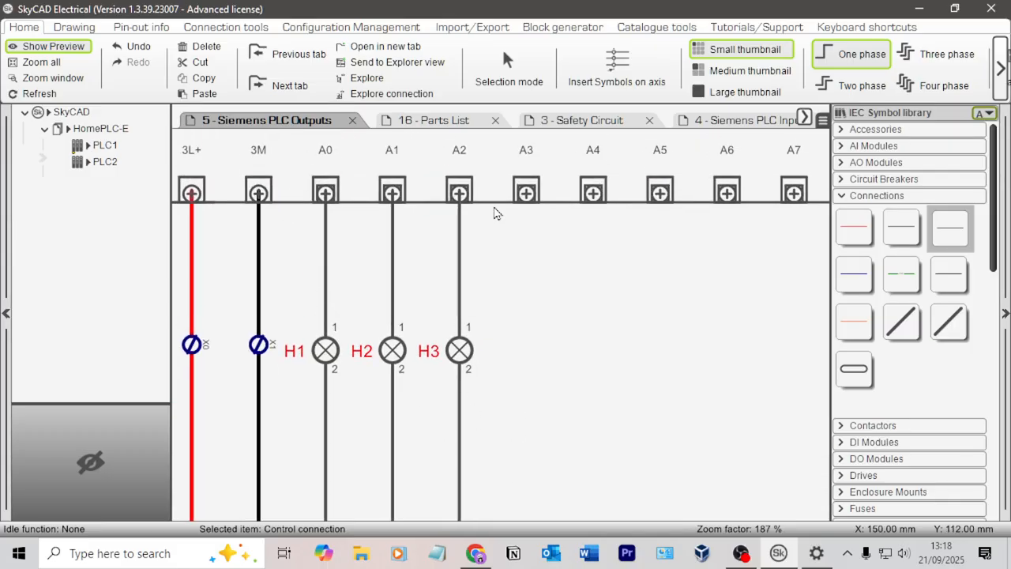
{"action": "scroll", "coordinate": [518, 290], "scroll_direction": "down", "scroll_amount": 2, "text": "ctrl"}
{"action": "scroll", "coordinate": [518, 290], "scroll_direction": "down", "scroll_amount": 2, "text": "ctrl"}
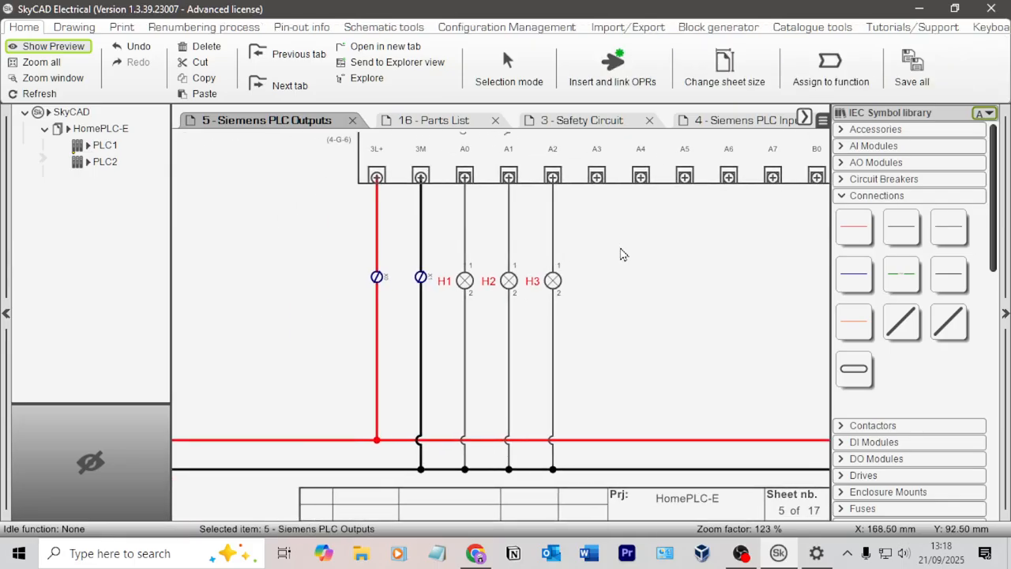
Expand the Relays category in the IEC symbol library
{"action": "middle_click_drag", "start_coordinate": [555, 256], "coordinate": [633, 244]}
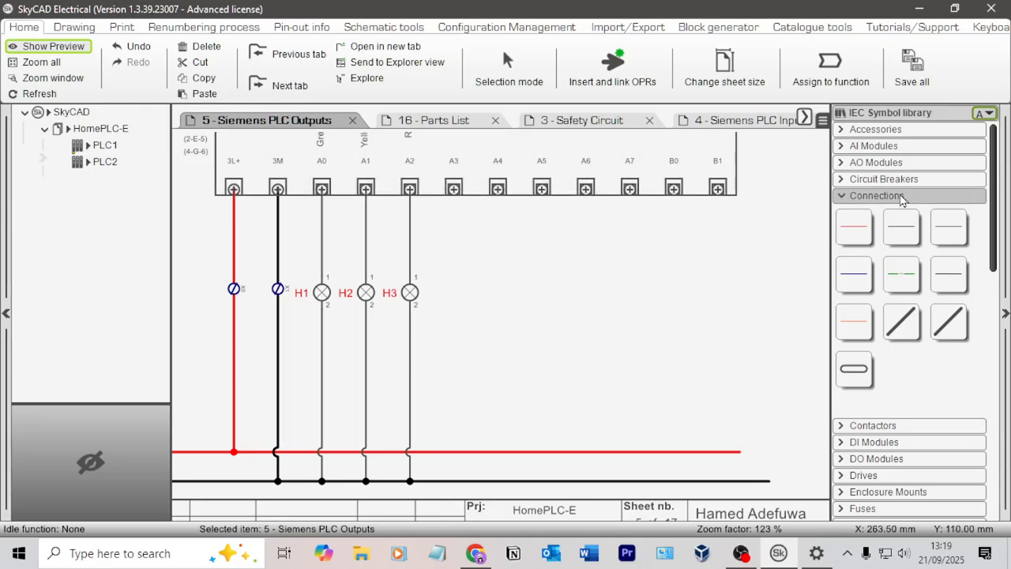
{"action": "scroll", "coordinate": [903, 253], "scroll_direction": "down", "scroll_amount": 3}
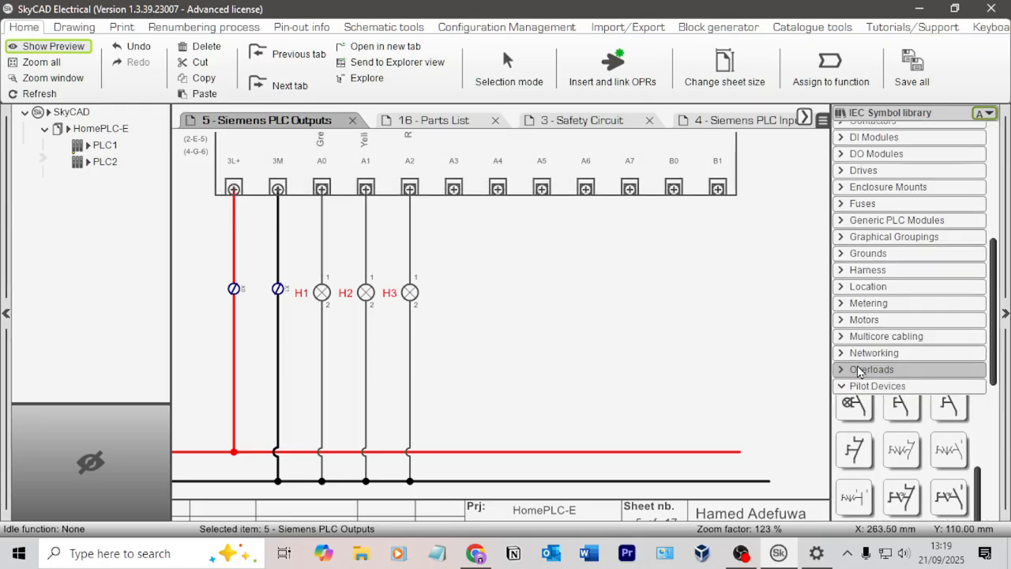
{"action": "left_click", "coordinate": [908, 366]}
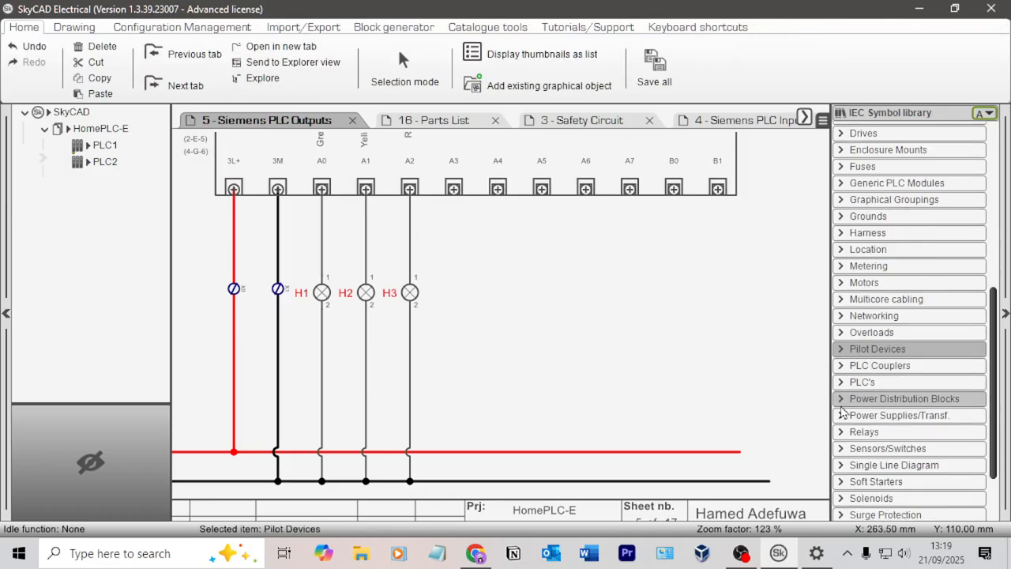
{"action": "left_click", "coordinate": [901, 432]}
{"action": "scroll", "coordinate": [885, 355], "scroll_direction": "down", "scroll_amount": 2}
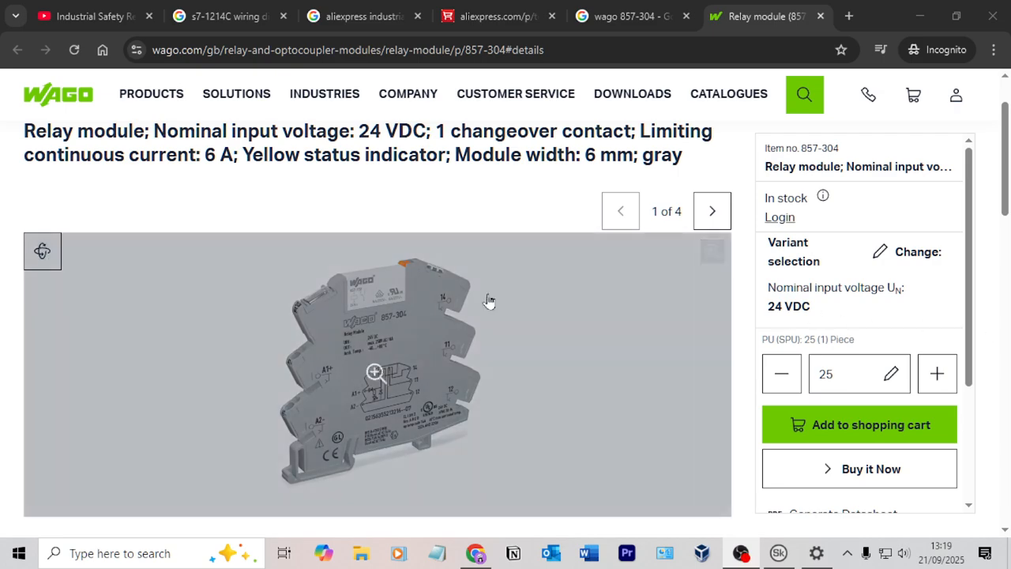
Review the WAGO 857-304 relay module's product page in the browser and return to SkyCAD
{"action": "scroll", "coordinate": [395, 364], "scroll_direction": "down", "scroll_amount": 1}
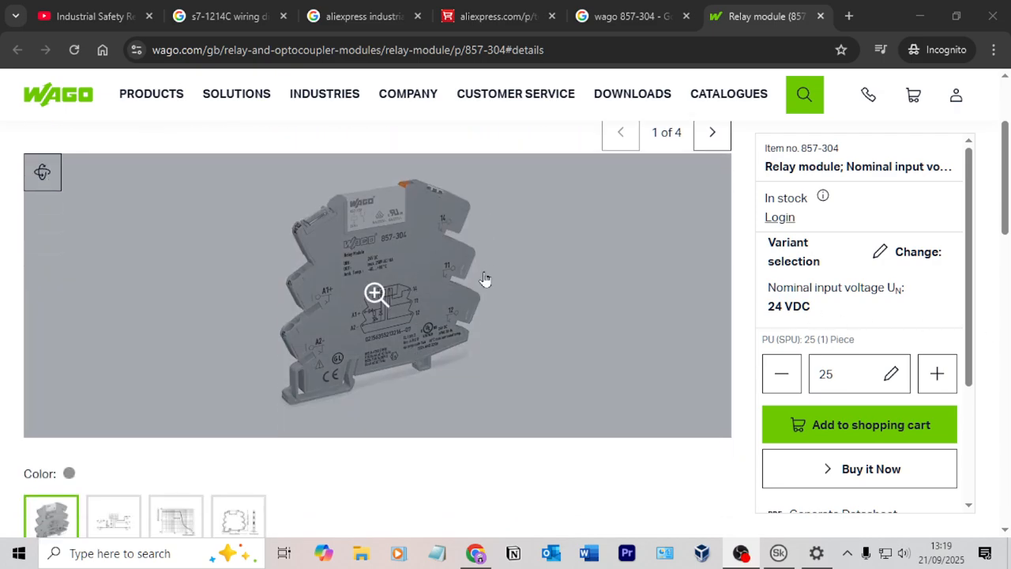
{"action": "scroll", "coordinate": [485, 279], "scroll_direction": "up", "scroll_amount": 3}
{"action": "scroll", "coordinate": [403, 267], "scroll_direction": "down", "scroll_amount": 1}
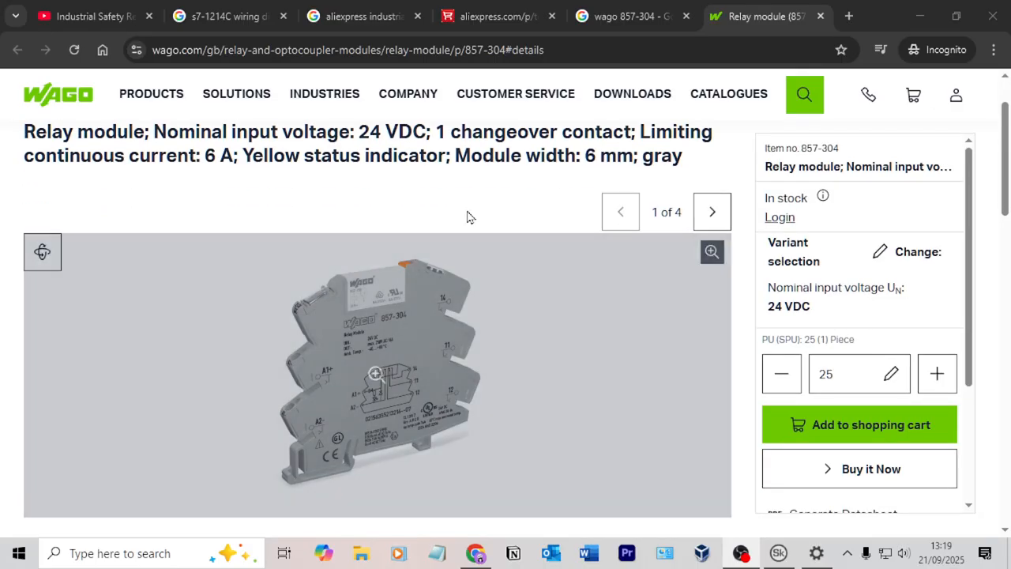
{"action": "scroll", "coordinate": [488, 225], "scroll_direction": "up", "scroll_amount": 2}
{"action": "left_click", "coordinate": [651, 245]}
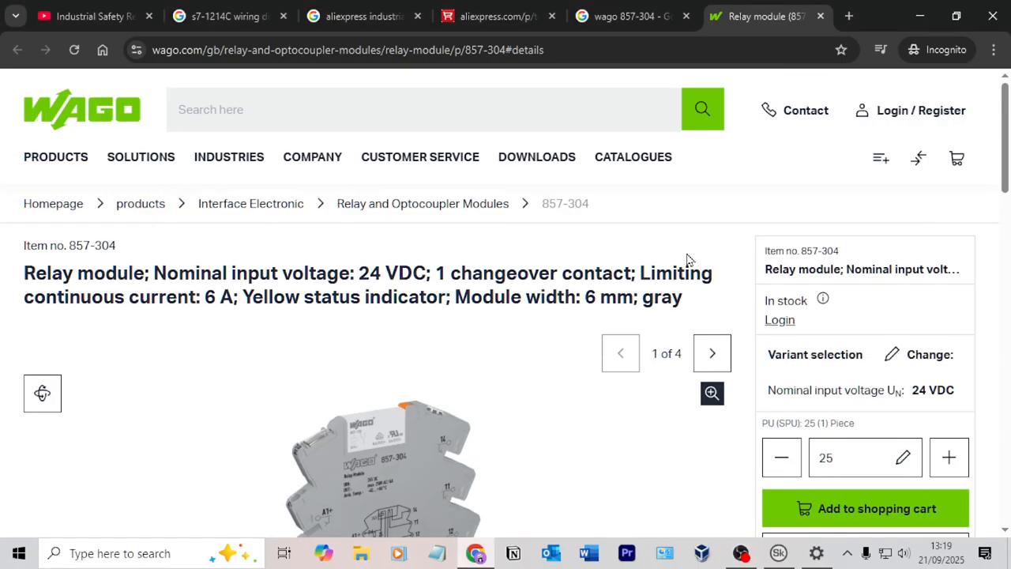
{"action": "key", "text": "alt+Tab"}
{"action": "key", "text": "Tab"}
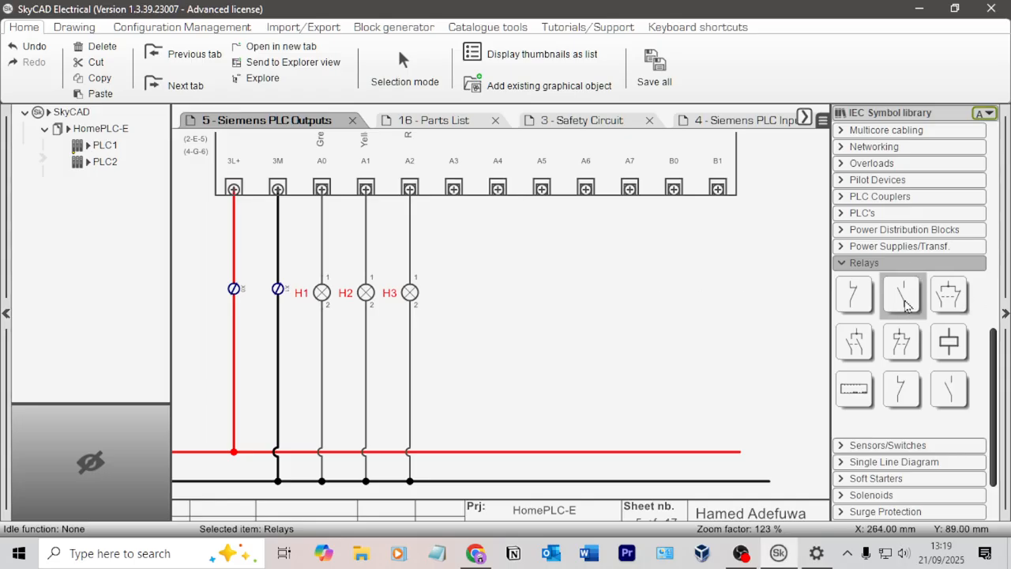
Try placing an NO/NC relay contact symbol below PLC output B1
{"action": "left_click", "coordinate": [905, 300]}
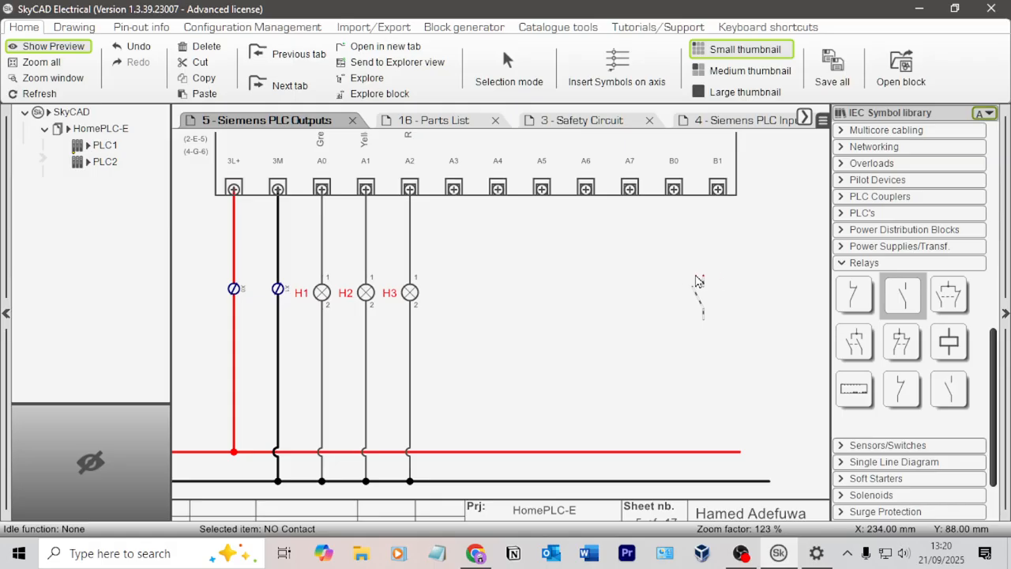
{"action": "key", "text": "Escape"}
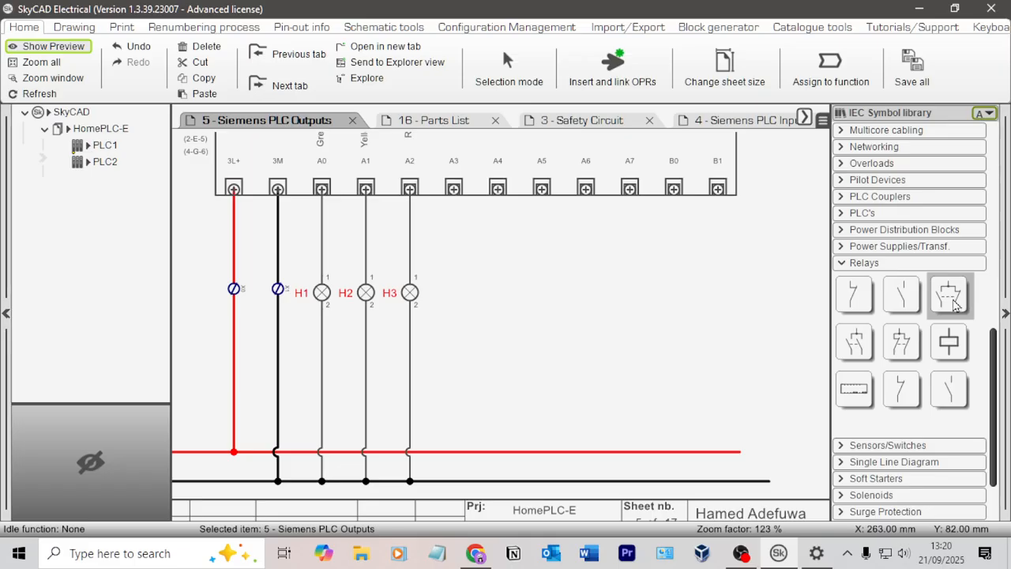
{"action": "left_click", "coordinate": [953, 300]}
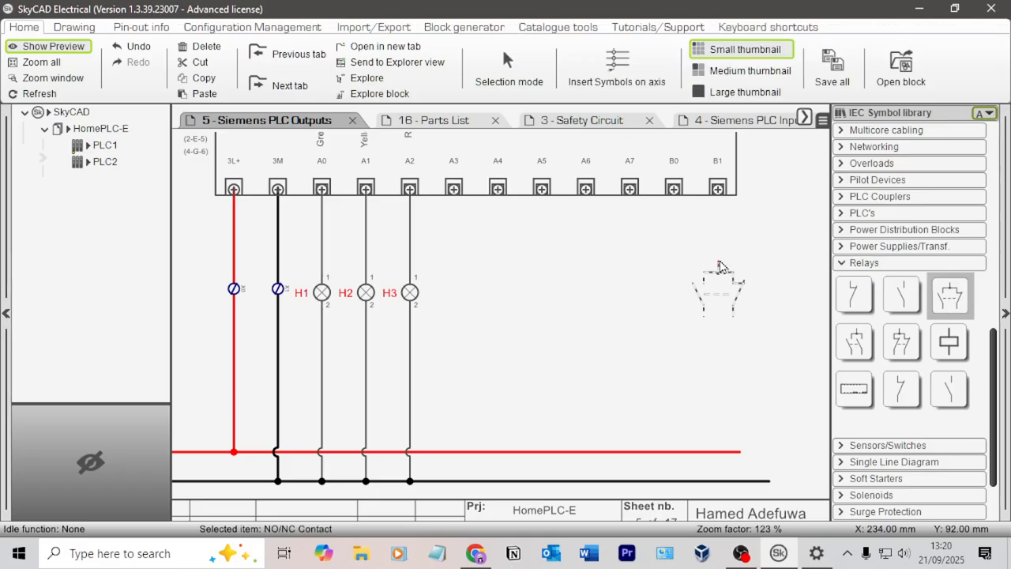
{"action": "left_click", "coordinate": [719, 267]}
{"action": "left_click", "coordinate": [782, 318]}
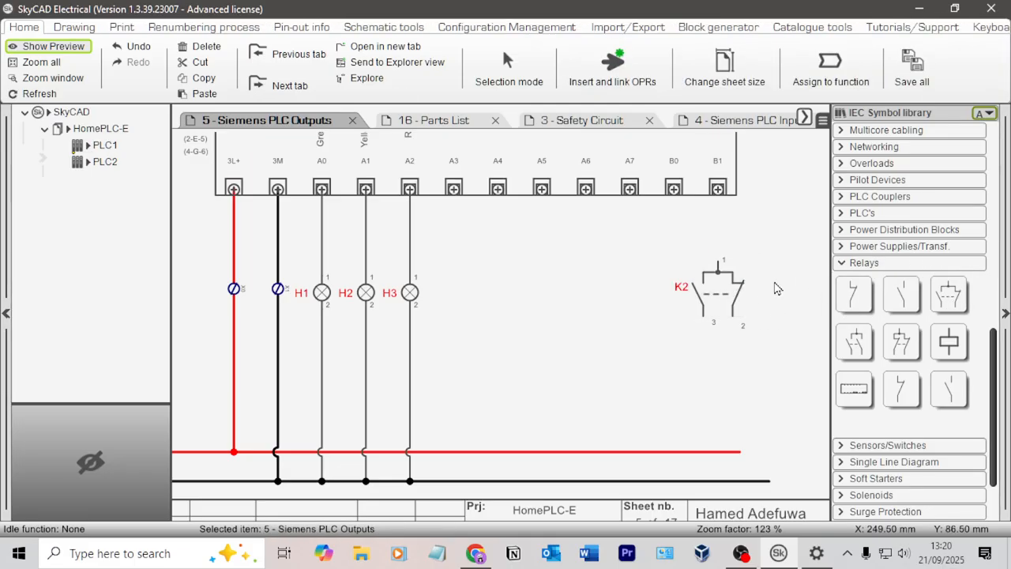
Switch to the browser, enlarge the WAGO 857-304 product image to examine its wiring diagram, and return to SkyCAD
{"action": "key", "text": "alt+Tab"}
{"action": "scroll", "coordinate": [375, 402], "scroll_direction": "down", "scroll_amount": 1}
{"action": "left_click", "coordinate": [377, 376]}
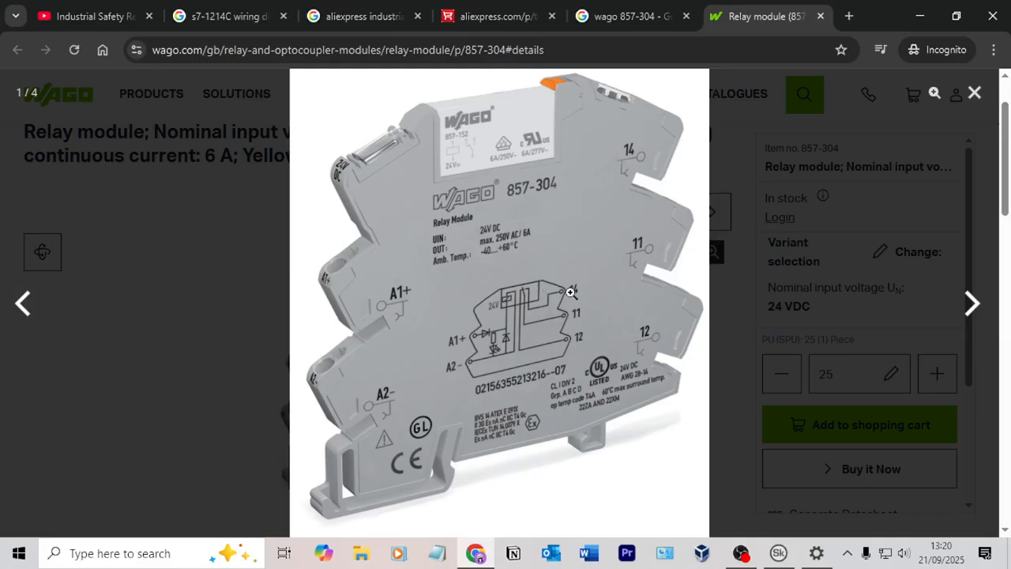
{"action": "key", "text": "alt+Tab"}
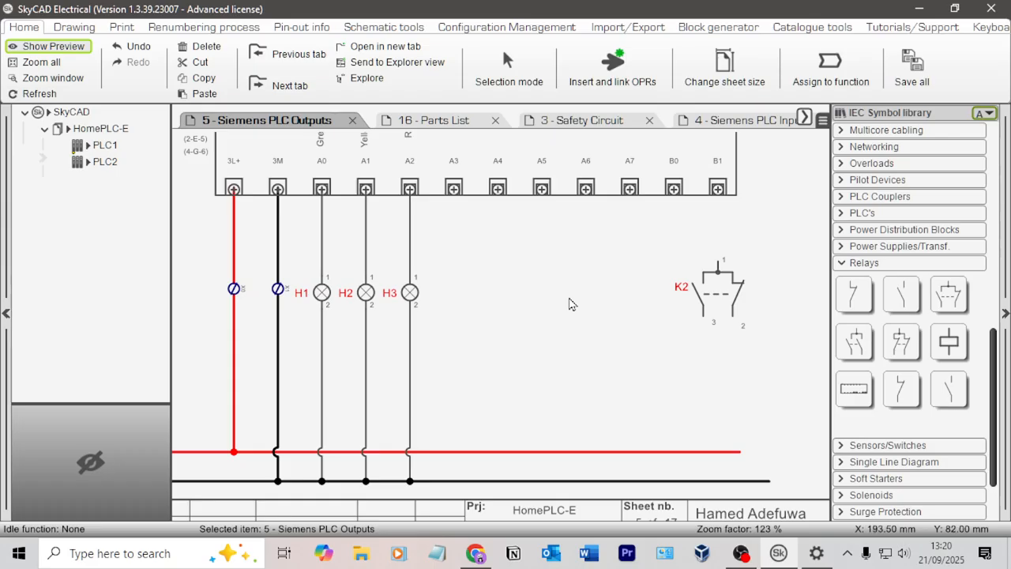
Delete the NO/NC relay contact placed below output B1
{"action": "left_click", "coordinate": [723, 301]}
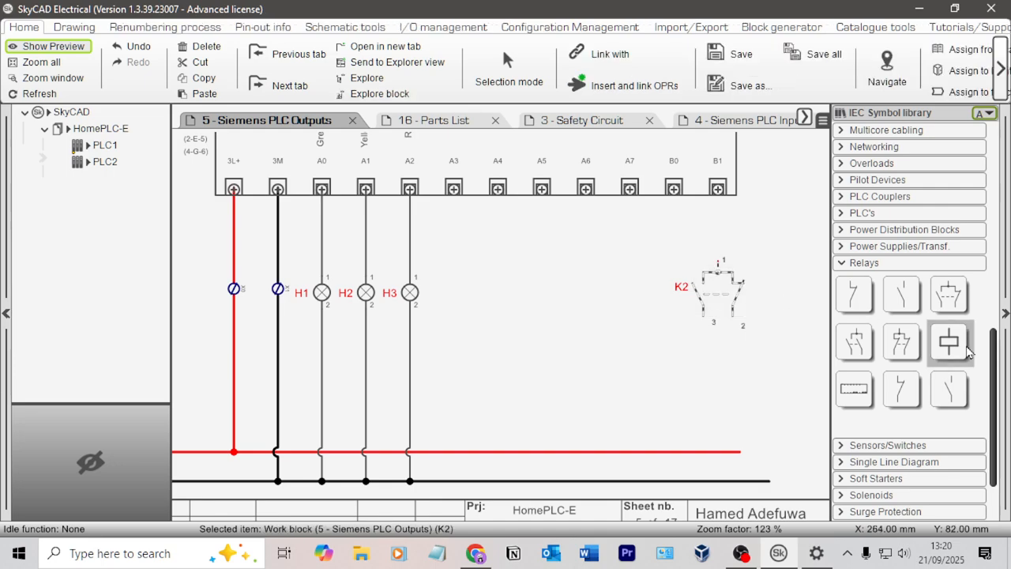
{"action": "left_click", "coordinate": [767, 291]}
{"action": "left_click", "coordinate": [715, 293]}
{"action": "key", "text": "Delete"}
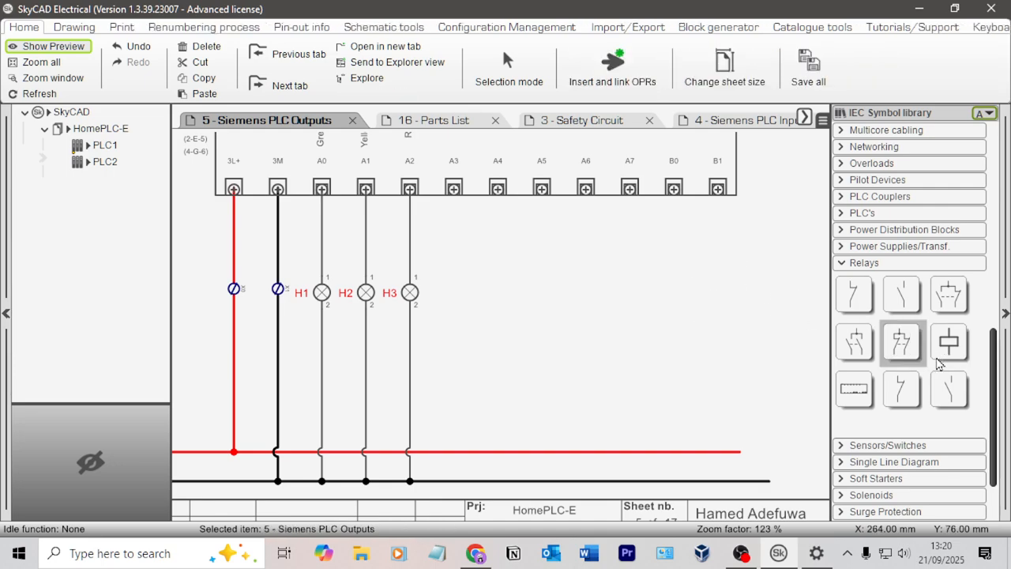
Place a relay coil symbol below PLC output B1, level with the pilot lights
{"action": "left_click", "coordinate": [953, 345]}
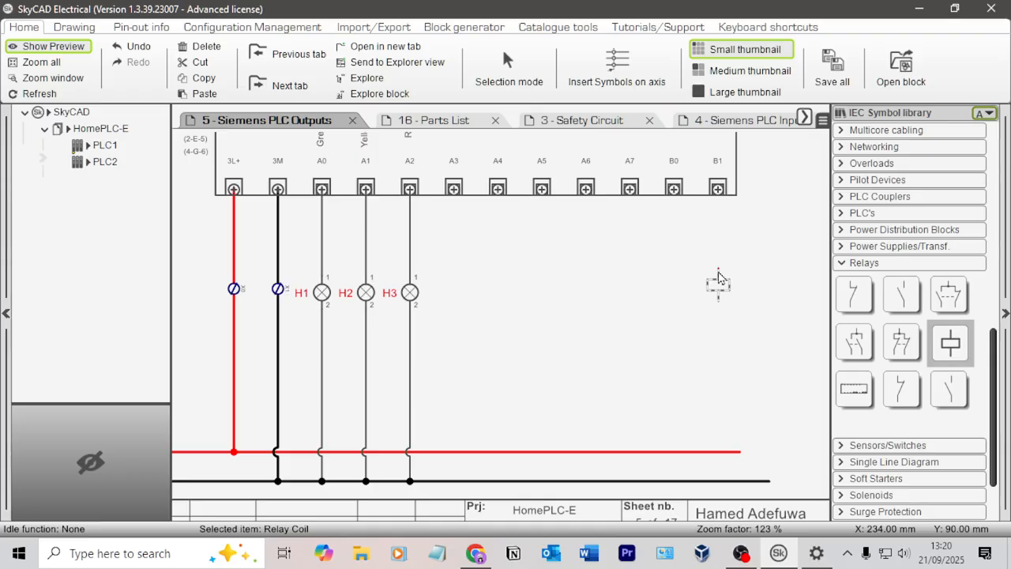
{"action": "left_click", "coordinate": [719, 288]}
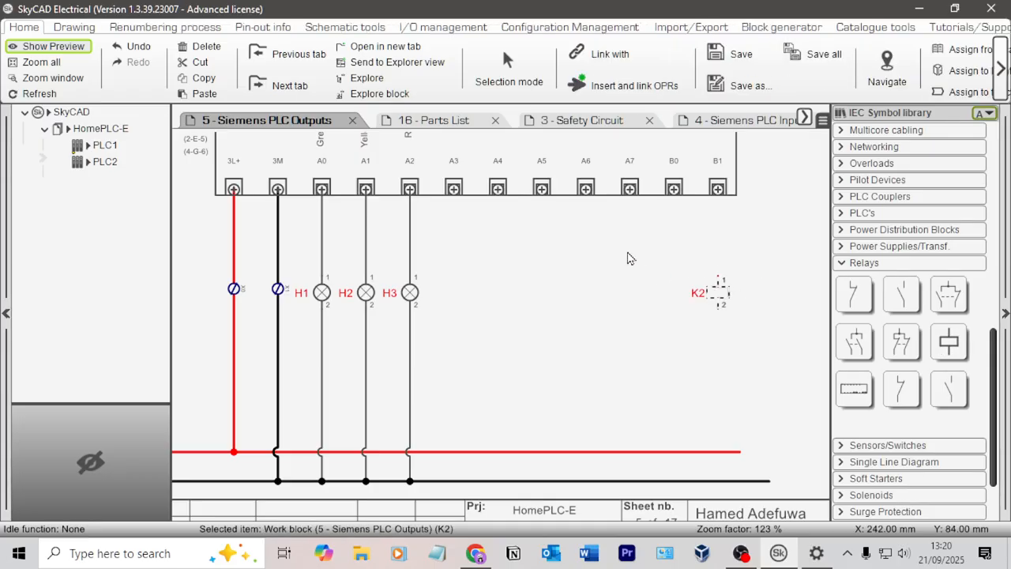
{"action": "left_click", "coordinate": [760, 312]}
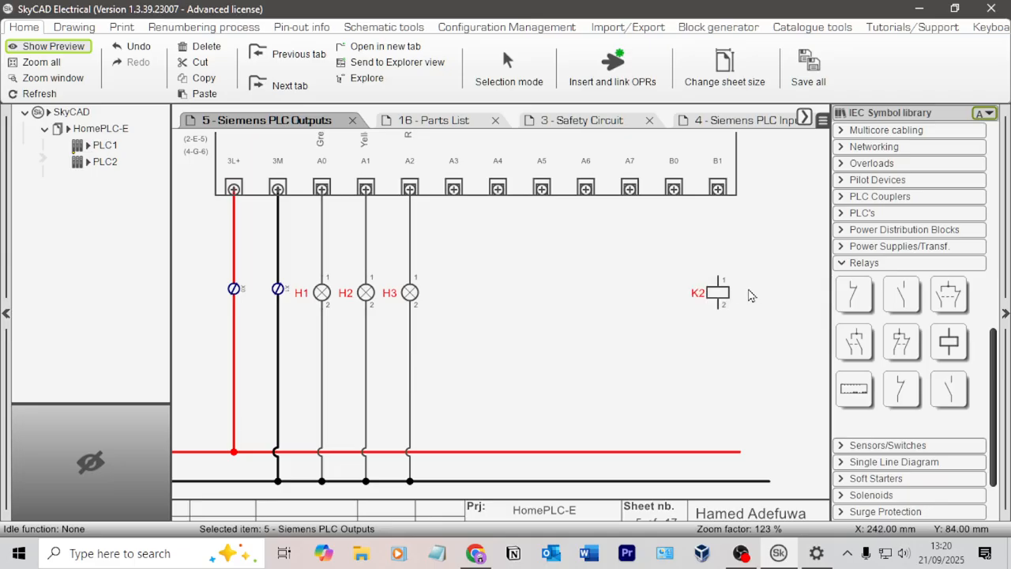
Display the HomePLC-E project's sheets in the project tree
{"action": "scroll", "coordinate": [654, 259], "scroll_direction": "down", "scroll_amount": 2}
{"action": "middle_click_drag", "start_coordinate": [628, 272], "coordinate": [626, 376]}
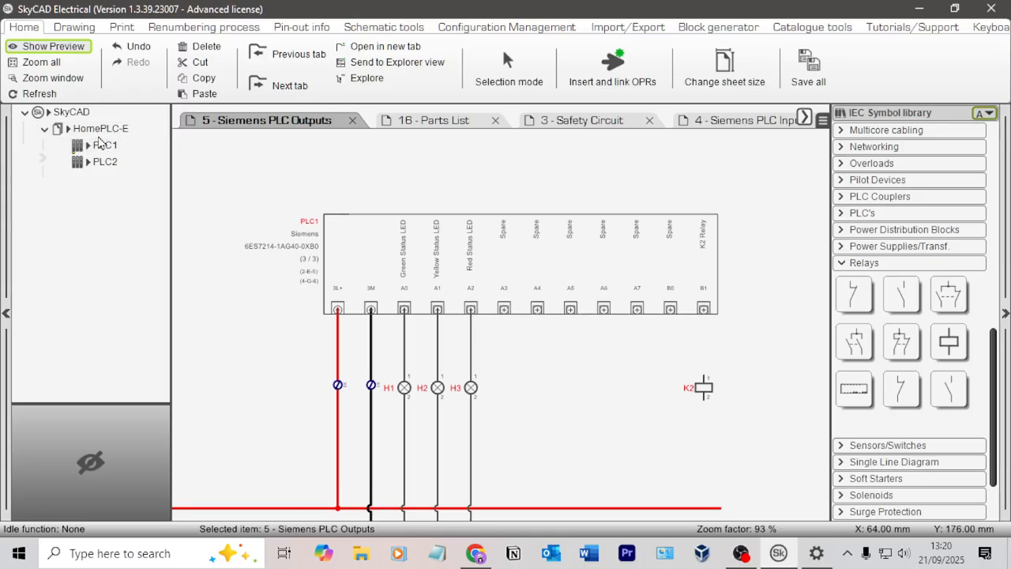
{"action": "left_click", "coordinate": [100, 129]}
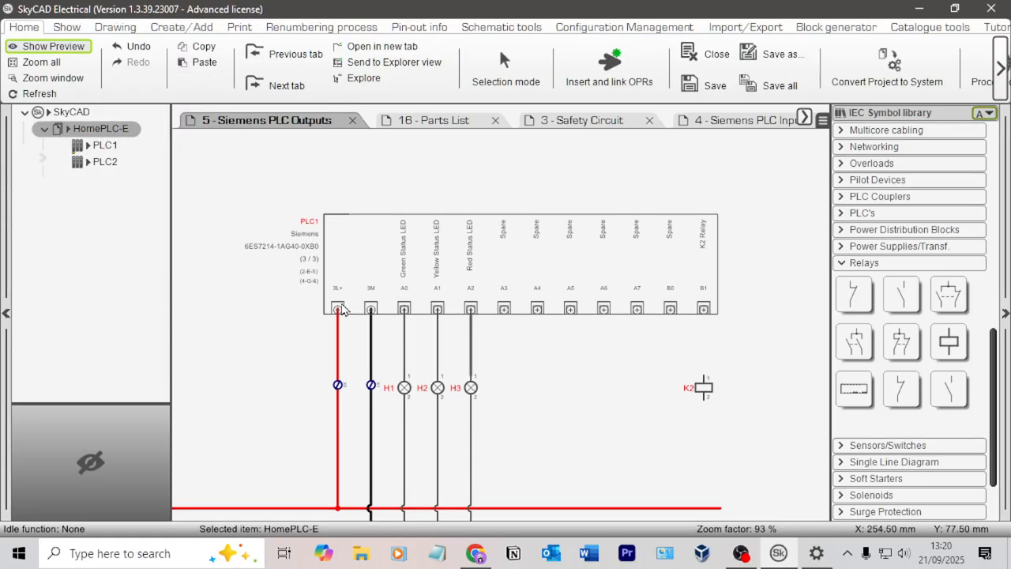
{"action": "left_click", "coordinate": [66, 27]}
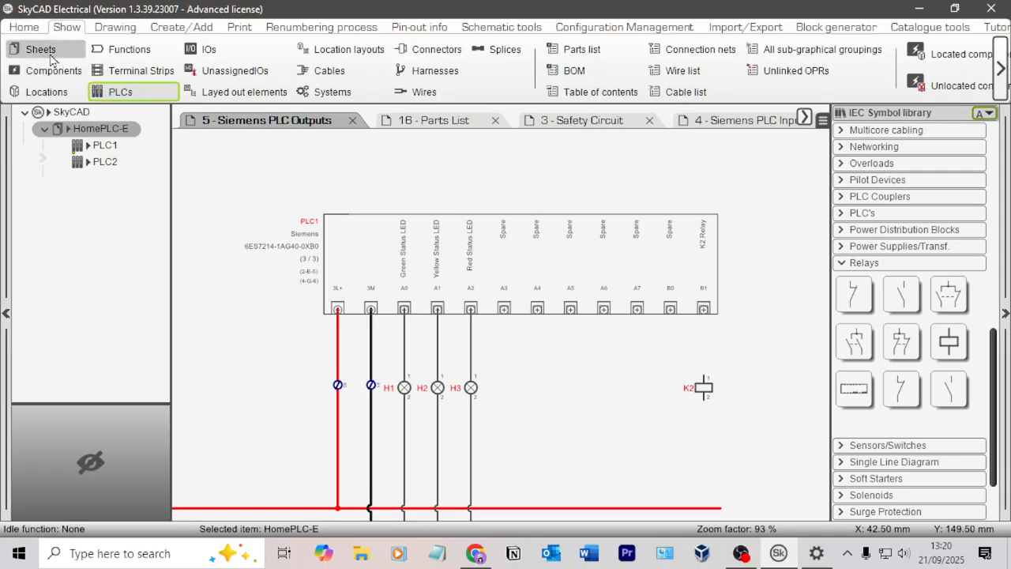
{"action": "left_click", "coordinate": [46, 51]}
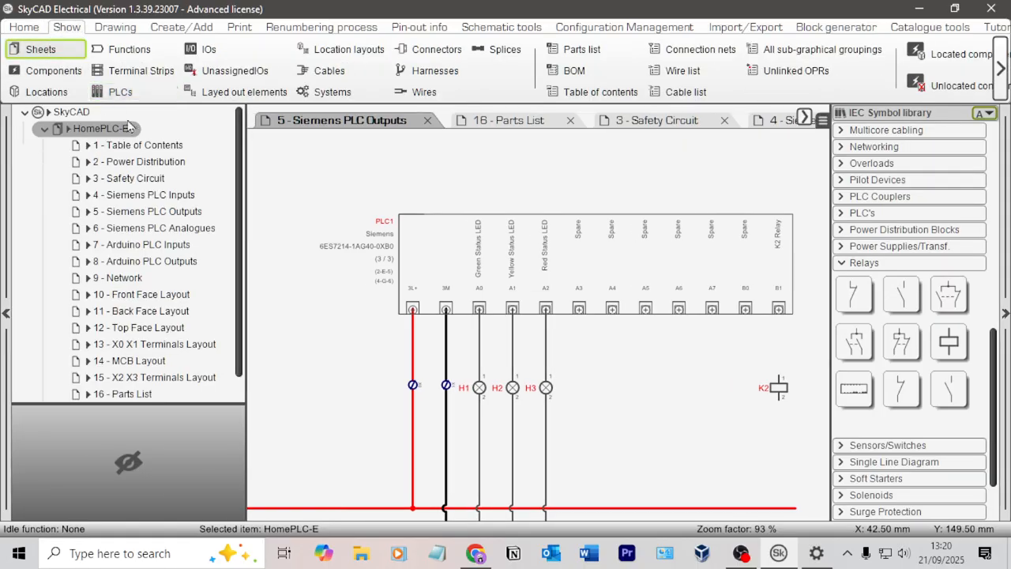
Look through the Power Distribution, Safety Circuit and Siemens PLC Inputs sheets, examining how relay K1 is used
{"action": "left_click", "coordinate": [159, 166]}
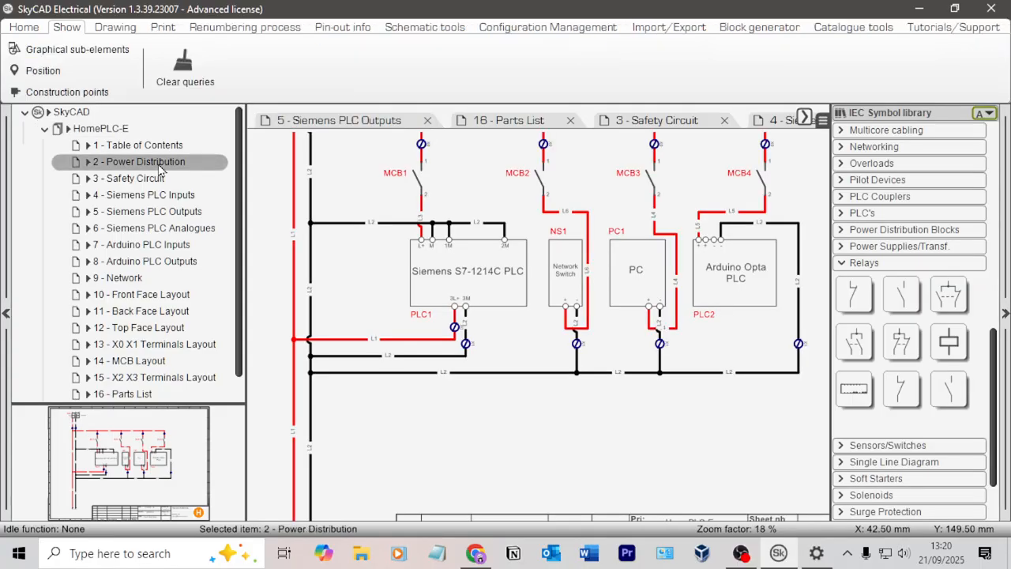
{"action": "left_click", "coordinate": [160, 180]}
{"action": "left_click", "coordinate": [161, 198]}
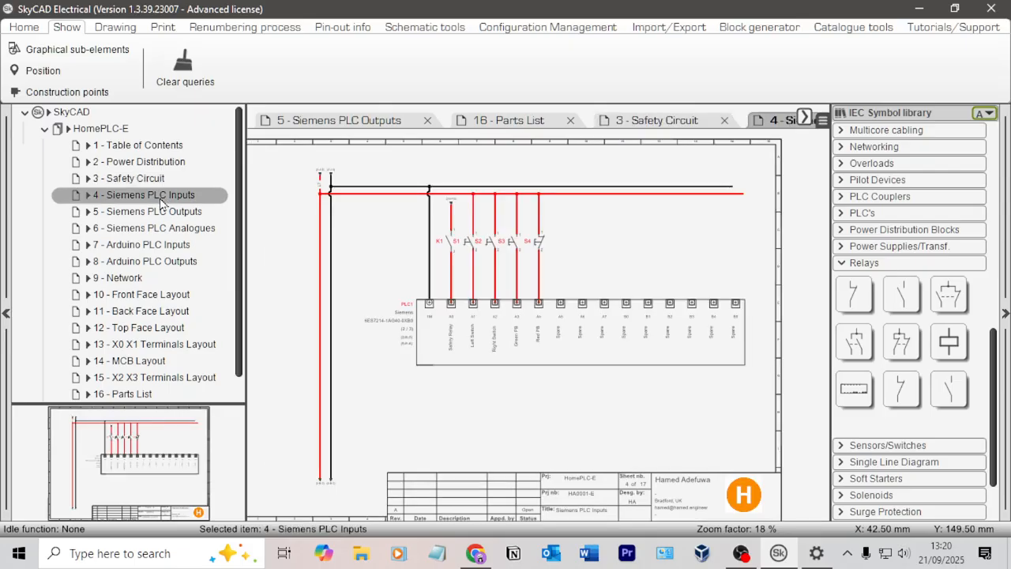
{"action": "scroll", "coordinate": [474, 252], "scroll_direction": "up", "scroll_amount": 10}
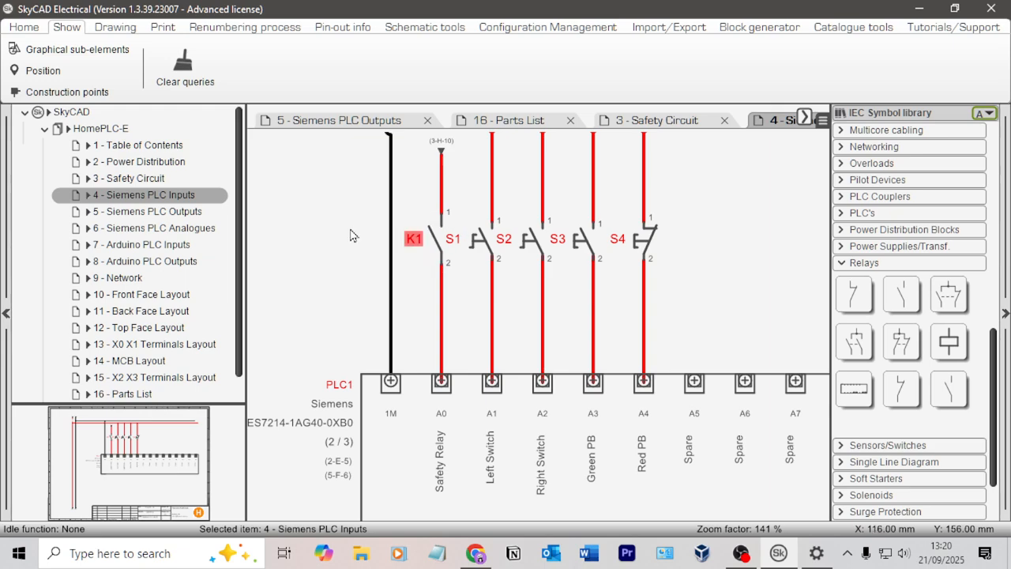
On the Siemens PLC Outputs sheet, wire output B1 to terminal 1 of relay coil K2 with a control connection
{"action": "left_click", "coordinate": [182, 213]}
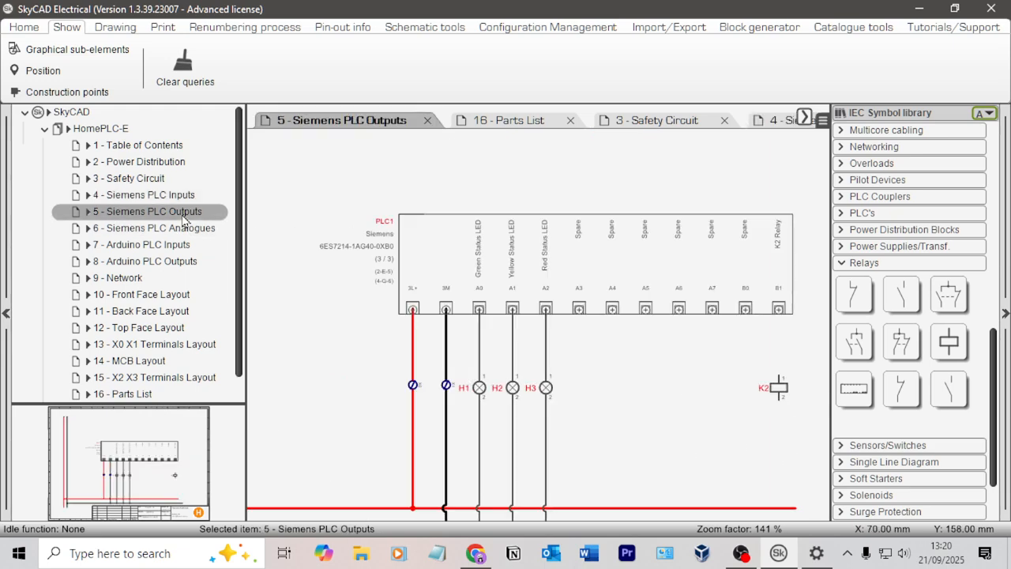
{"action": "scroll", "coordinate": [767, 381], "scroll_direction": "up", "scroll_amount": 2}
{"action": "middle_click_drag", "start_coordinate": [765, 378], "coordinate": [528, 282]}
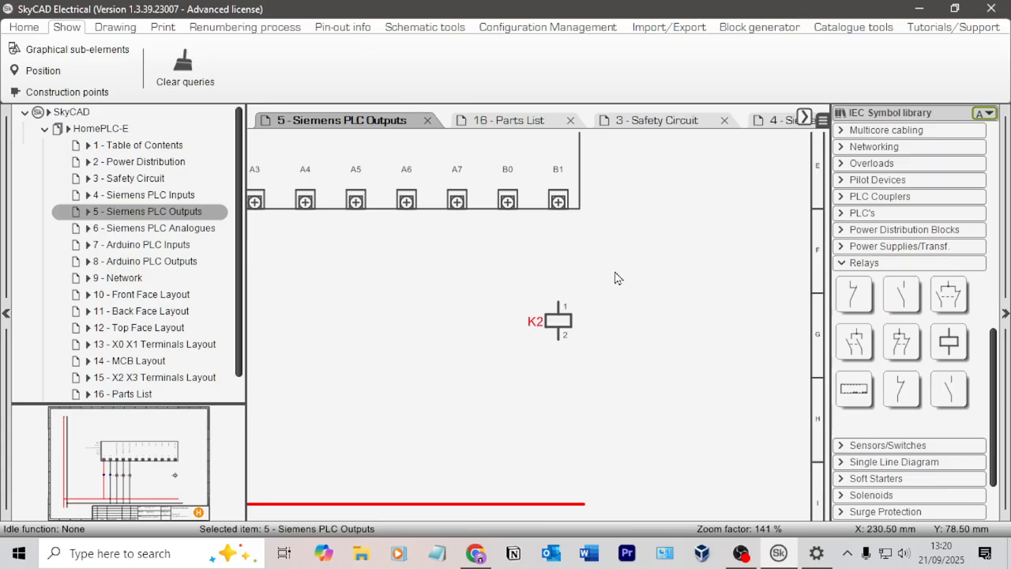
{"action": "scroll", "coordinate": [891, 199], "scroll_direction": "up", "scroll_amount": 8}
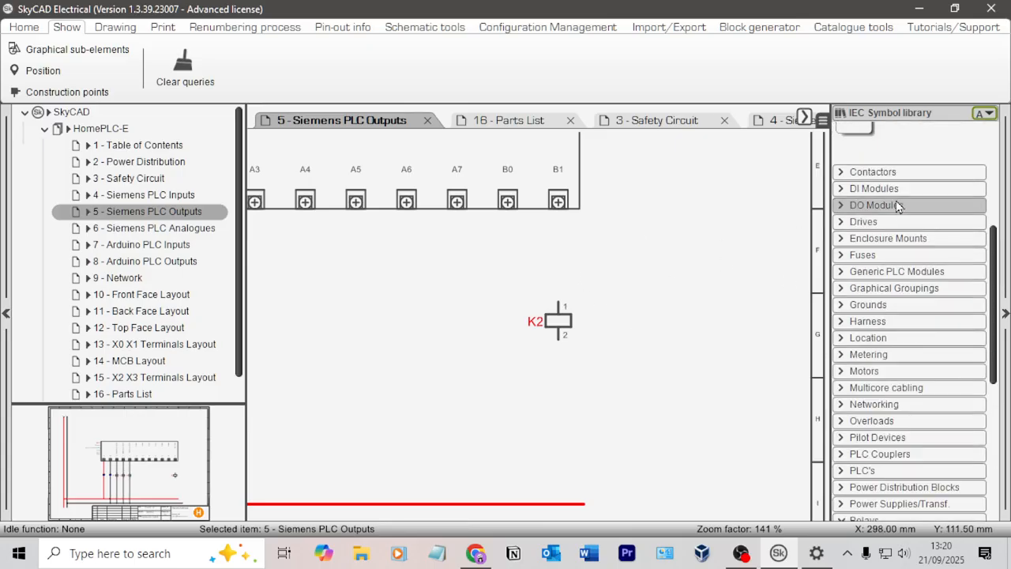
{"action": "scroll", "coordinate": [914, 224], "scroll_direction": "up", "scroll_amount": 4}
{"action": "left_click", "coordinate": [948, 225]}
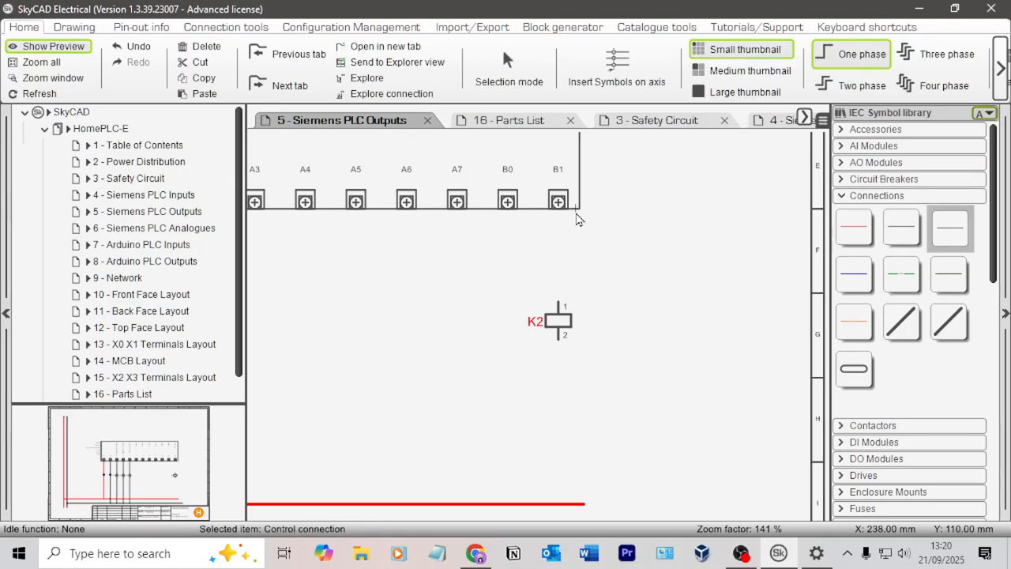
{"action": "left_click", "coordinate": [559, 203]}
{"action": "left_click", "coordinate": [558, 302]}
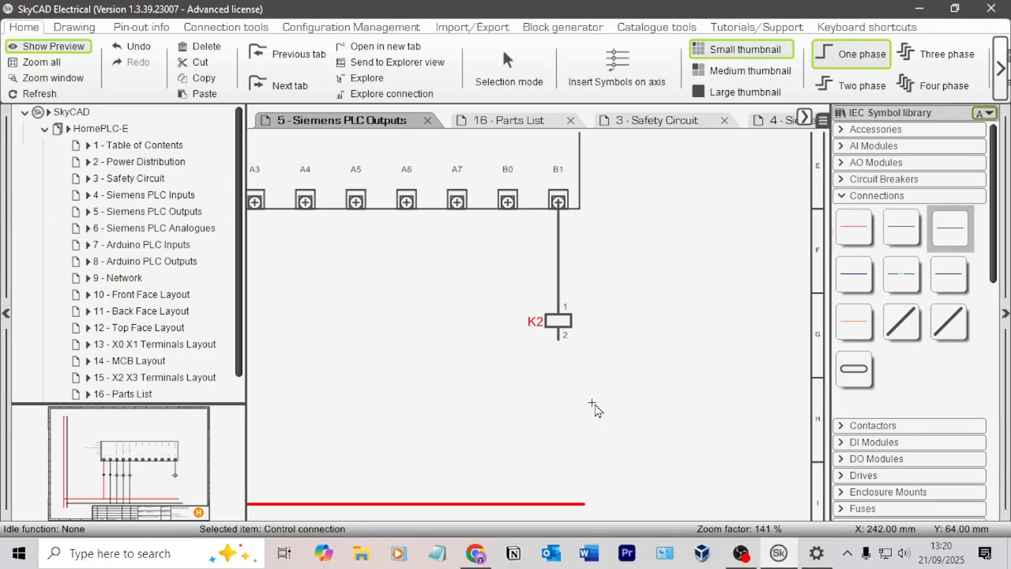
Wire terminal 2 of relay coil K2 to the black supply line with a control connection
{"action": "middle_click_drag", "start_coordinate": [592, 402], "coordinate": [655, 199]}
{"action": "left_click", "coordinate": [626, 155]}
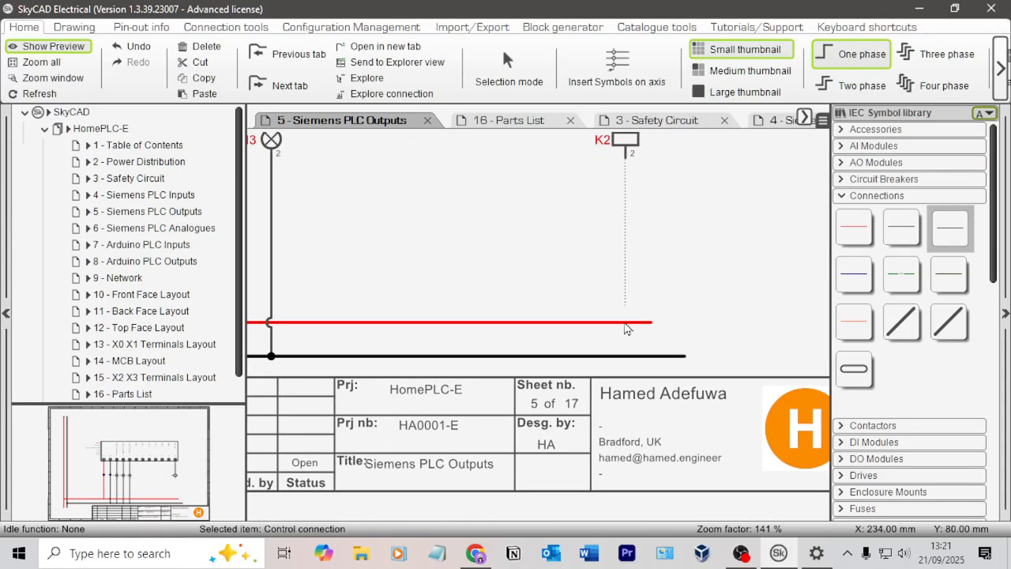
{"action": "left_click", "coordinate": [627, 356]}
{"action": "scroll", "coordinate": [708, 237], "scroll_direction": "down", "scroll_amount": 5}
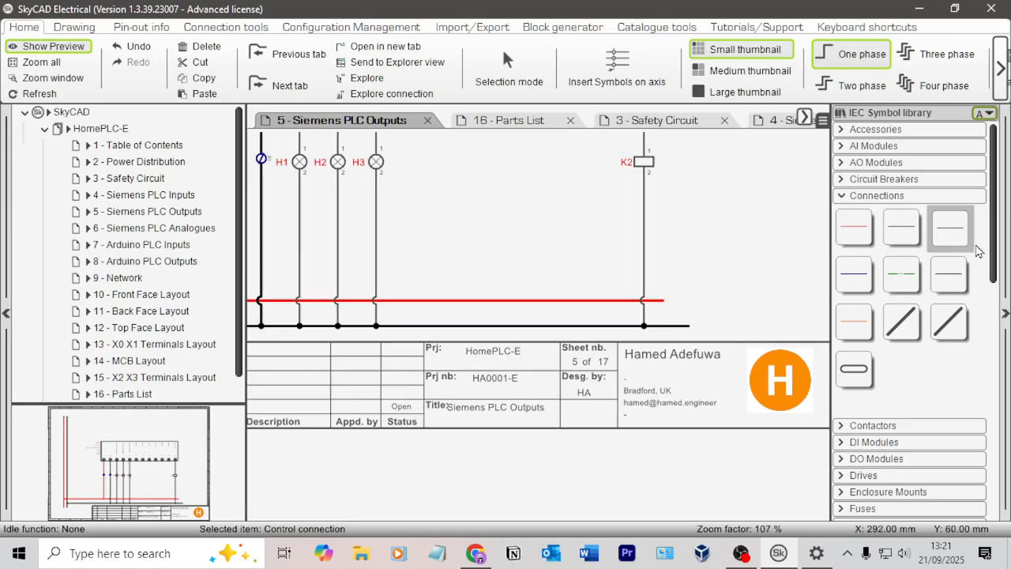
{"action": "left_click", "coordinate": [719, 199]}
Set relay K2's description to the full product title copied from the WAGO 857-304 relay module page in the browser
{"action": "scroll", "coordinate": [584, 279], "scroll_direction": "up", "scroll_amount": 5}
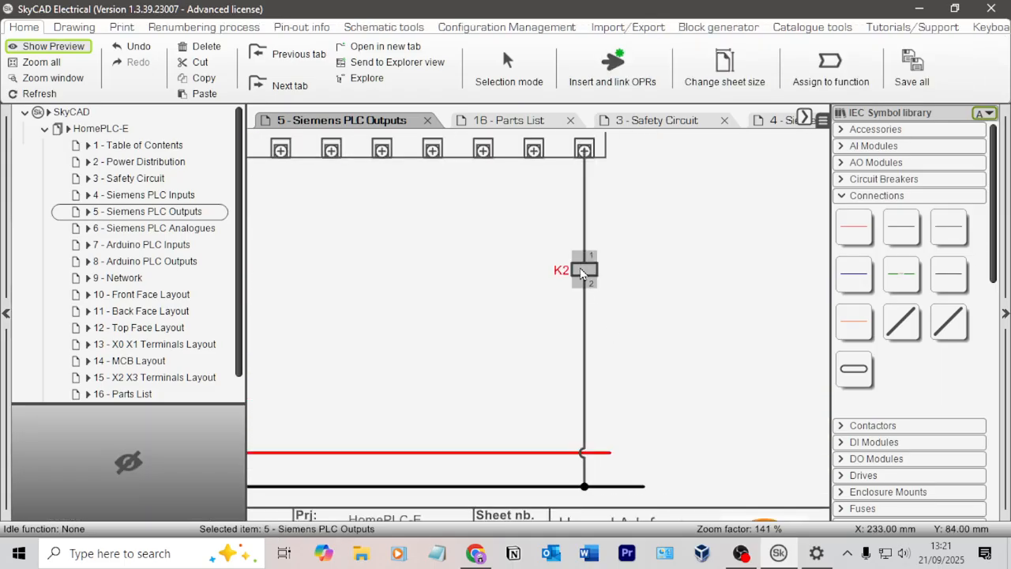
{"action": "double_click", "coordinate": [580, 272]}
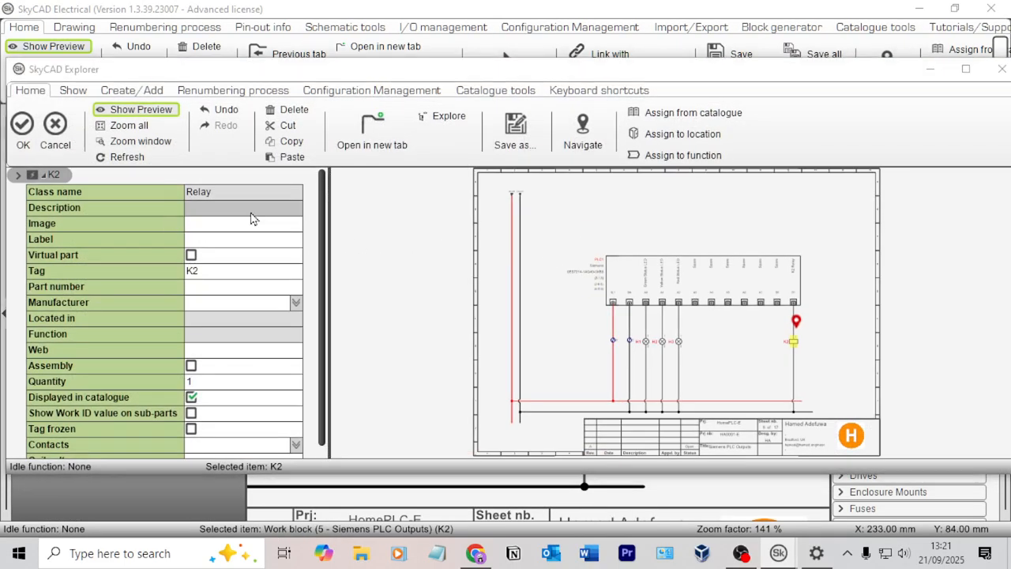
{"action": "key", "text": "alt+Tab"}
{"action": "key", "text": "alt+Tab"}
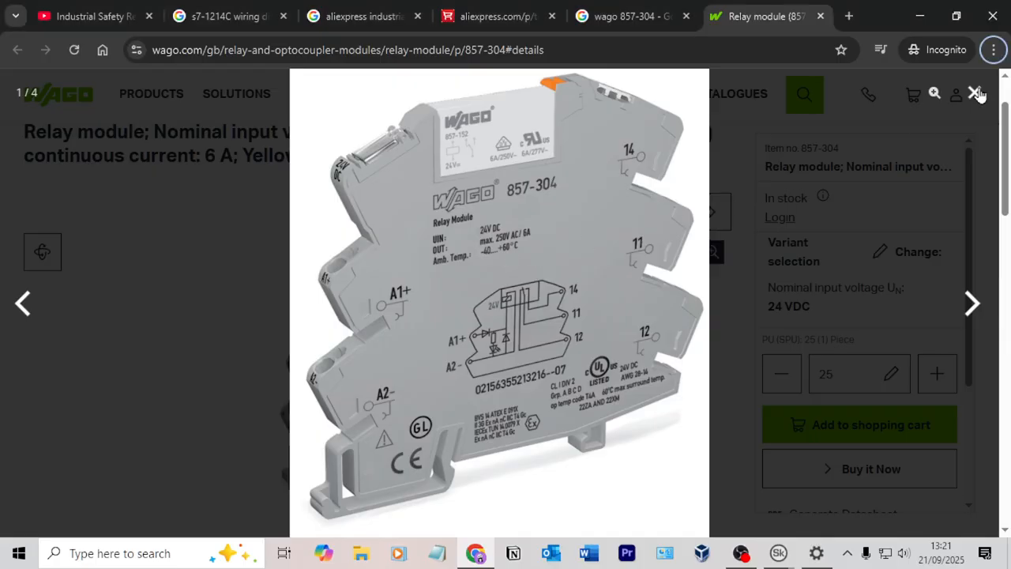
{"action": "left_click", "coordinate": [977, 93]}
{"action": "scroll", "coordinate": [286, 138], "scroll_direction": "up", "scroll_amount": 2}
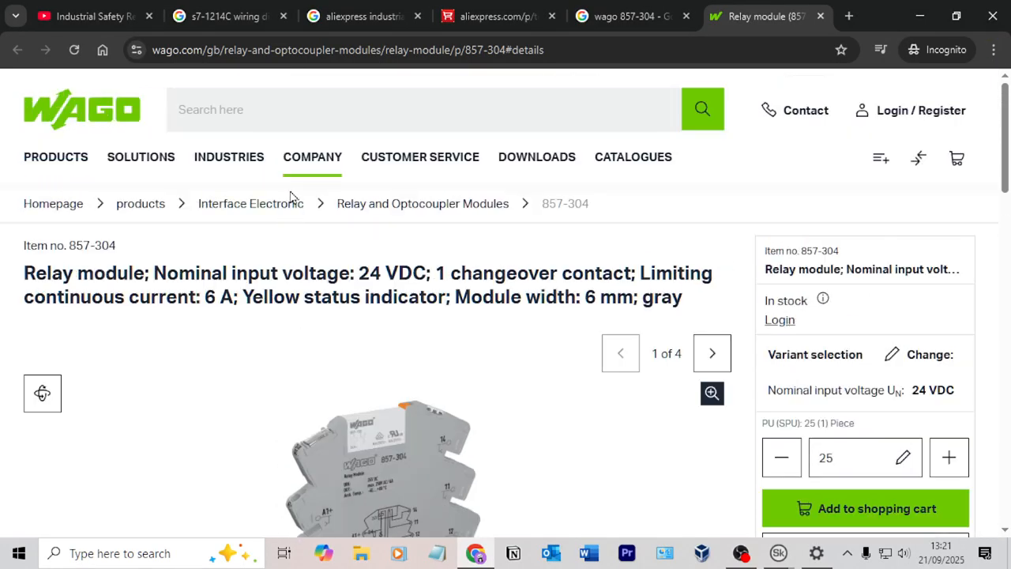
{"action": "triple_click", "coordinate": [266, 276]}
{"action": "key", "text": "ctrl+c"}
{"action": "key", "text": "alt+Tab"}
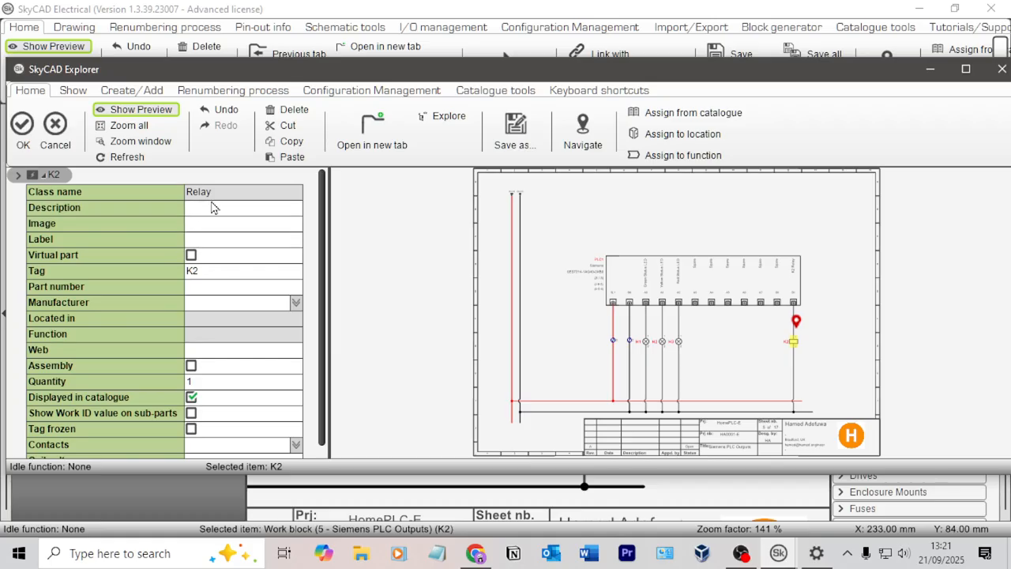
{"action": "left_click", "coordinate": [220, 208]}
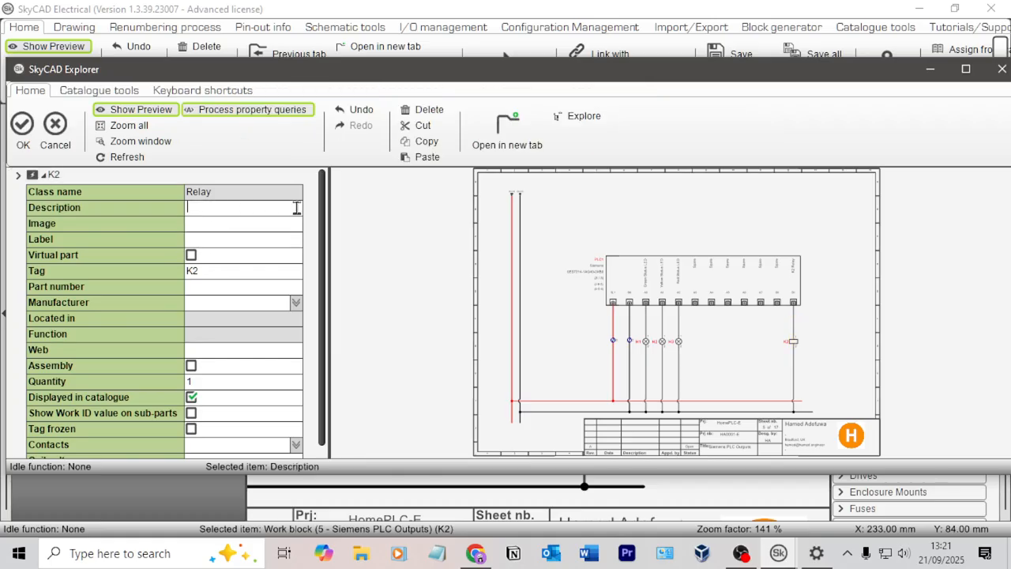
{"action": "key", "text": "ctrl+v"}
{"action": "left_click", "coordinate": [277, 234]}
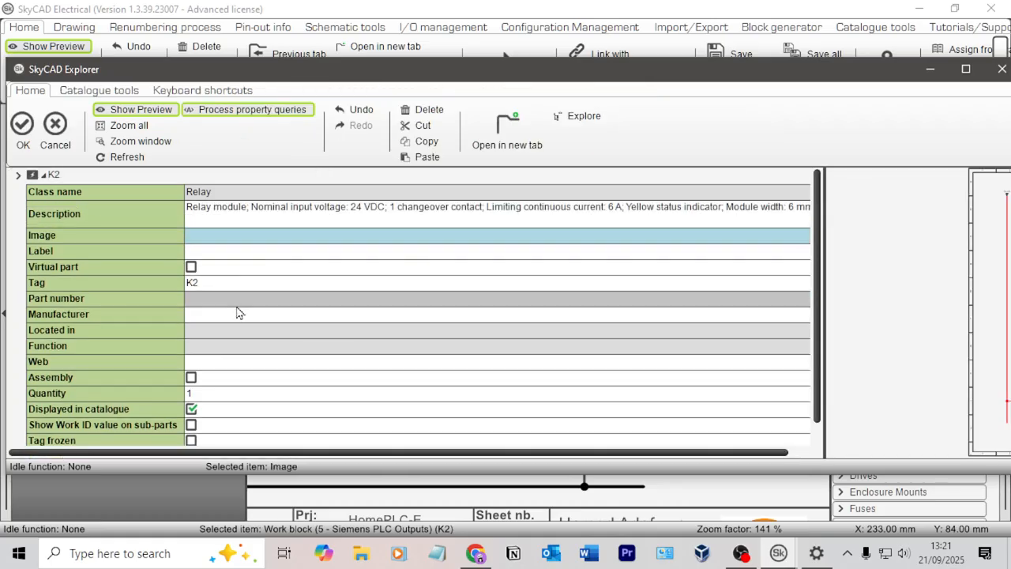
Set K2's part number to 857-304, copied from the WAGO page, and its manufacturer to Wago, and accept the properties
{"action": "key", "text": "alt+Tab"}
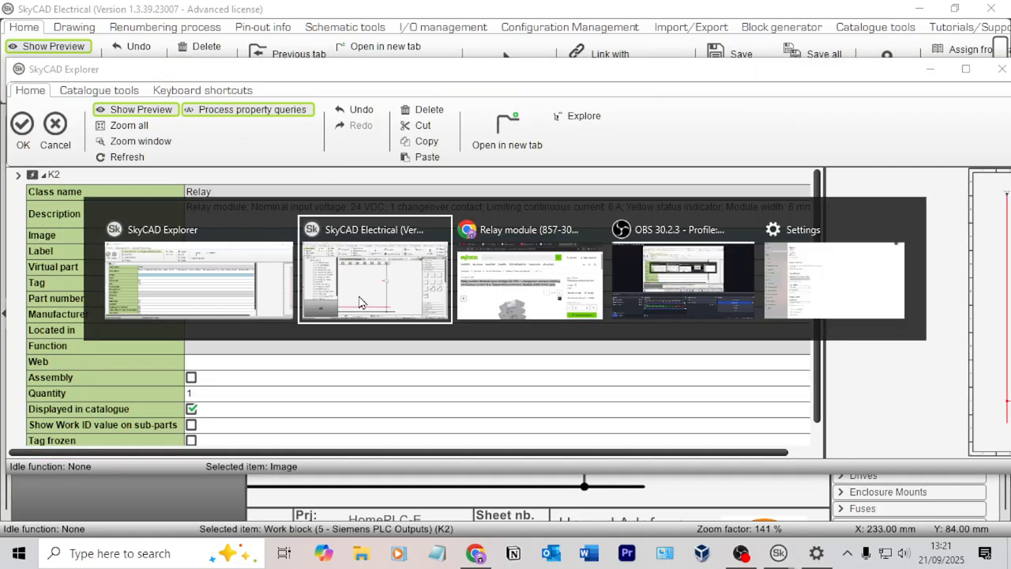
{"action": "left_click_drag", "start_coordinate": [117, 246], "coordinate": [32, 243]}
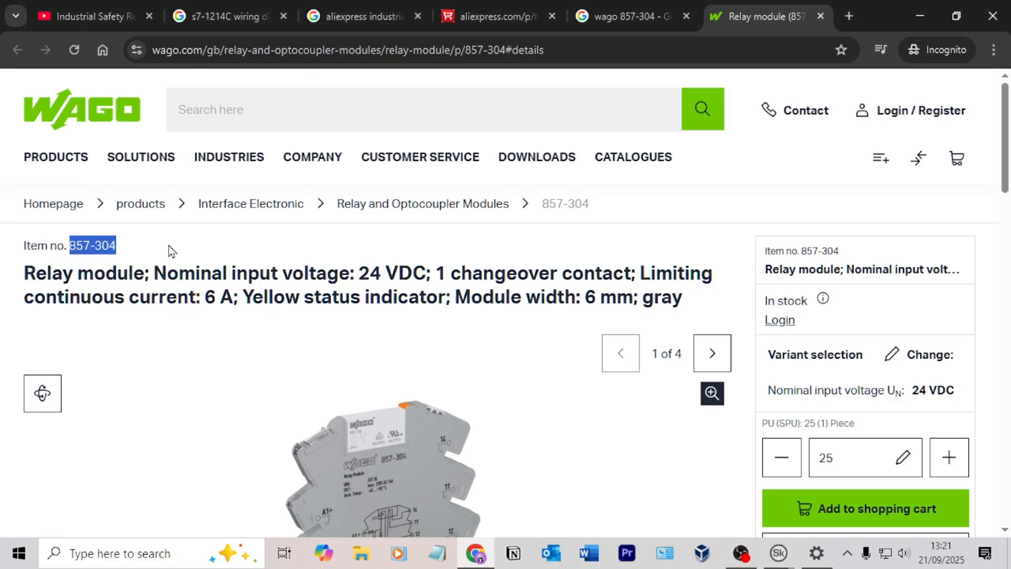
{"action": "key", "text": "alt+Tab"}
{"action": "left_click", "coordinate": [225, 299]}
{"action": "type", "text": "857-304"}
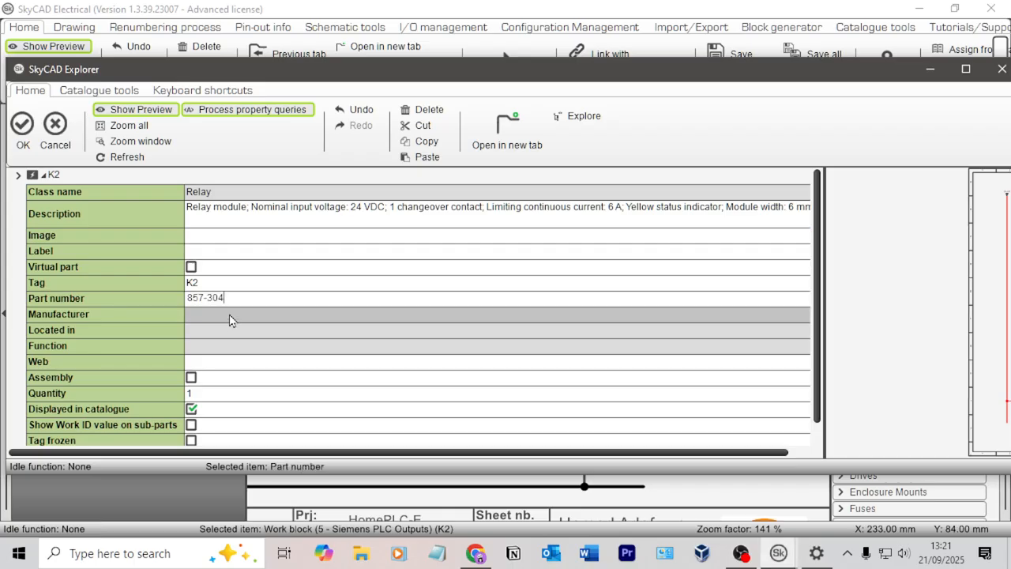
{"action": "left_click", "coordinate": [229, 314]}
{"action": "type", "text": "Wago"}
{"action": "key", "text": "Return"}
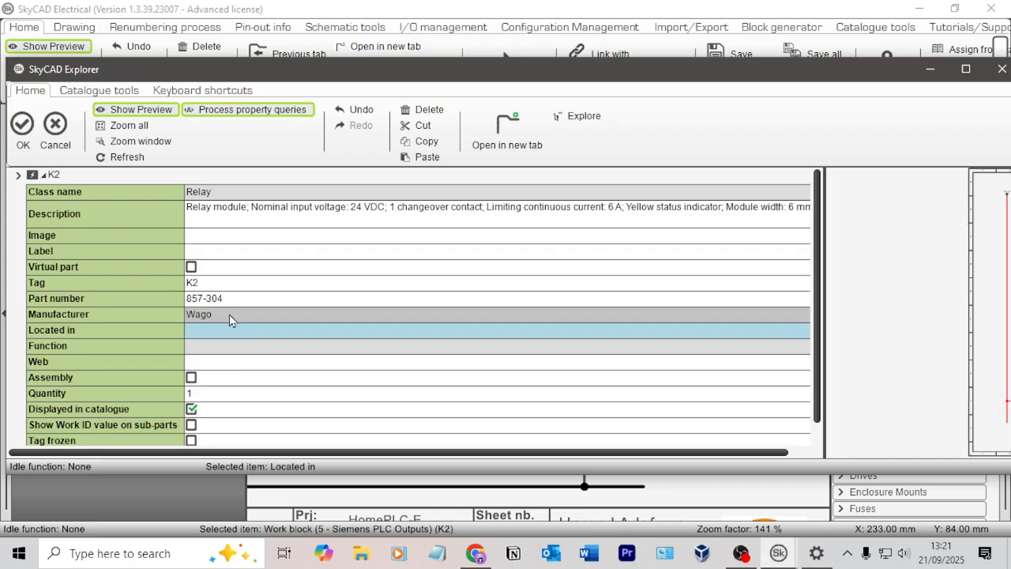
{"action": "left_click", "coordinate": [22, 126]}
{"action": "left_click", "coordinate": [438, 231]}
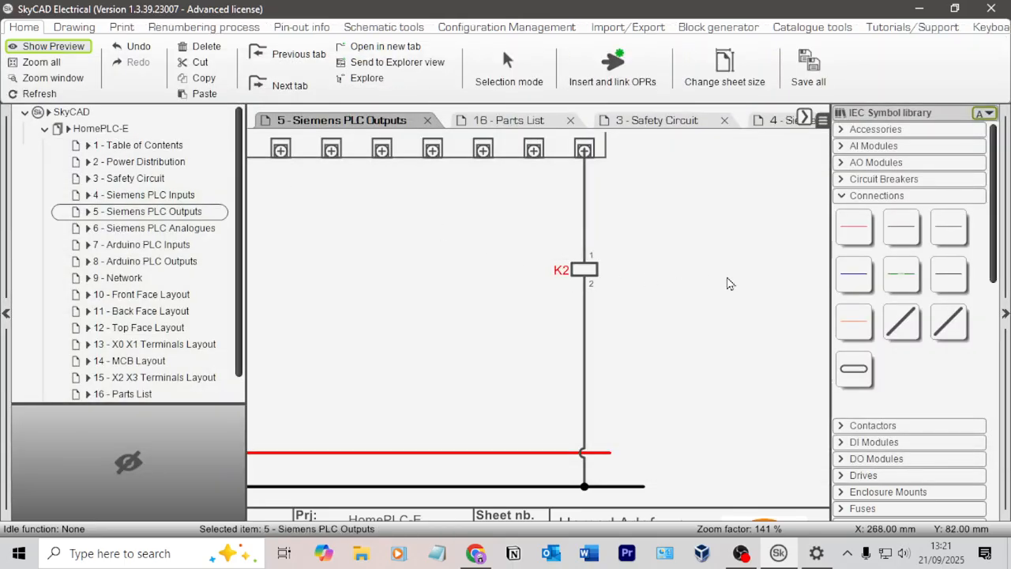
Review the finished Siemens PLC Outputs sheet and the entries on Parts List sheets 16 and 17
{"action": "scroll", "coordinate": [420, 277], "scroll_direction": "down", "scroll_amount": 3}
{"action": "scroll", "coordinate": [615, 327], "scroll_direction": "up", "scroll_amount": 1}
{"action": "middle_click_drag", "start_coordinate": [615, 327], "coordinate": [637, 285]}
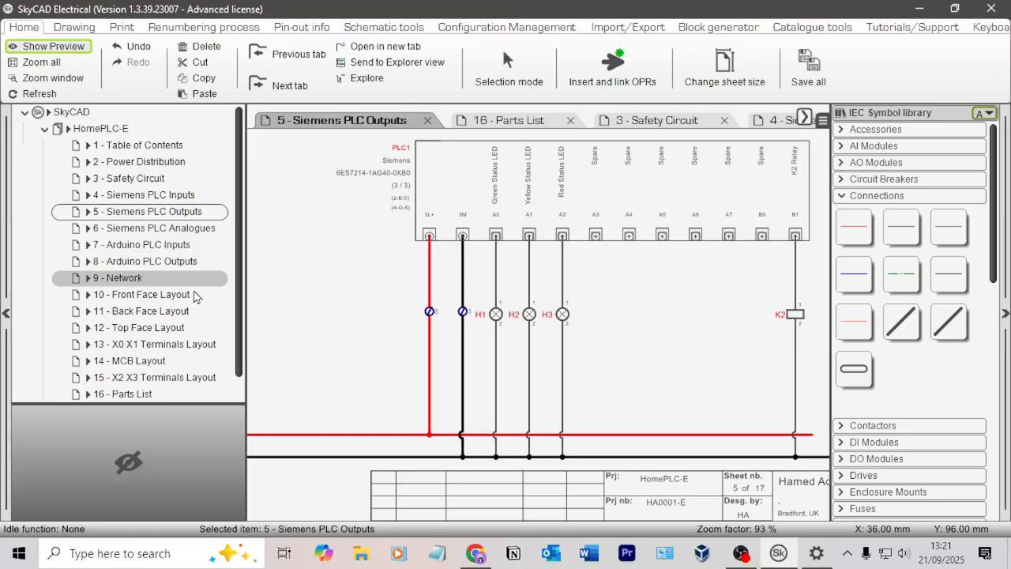
{"action": "scroll", "coordinate": [145, 372], "scroll_direction": "down", "scroll_amount": 1}
{"action": "double_click", "coordinate": [142, 357]}
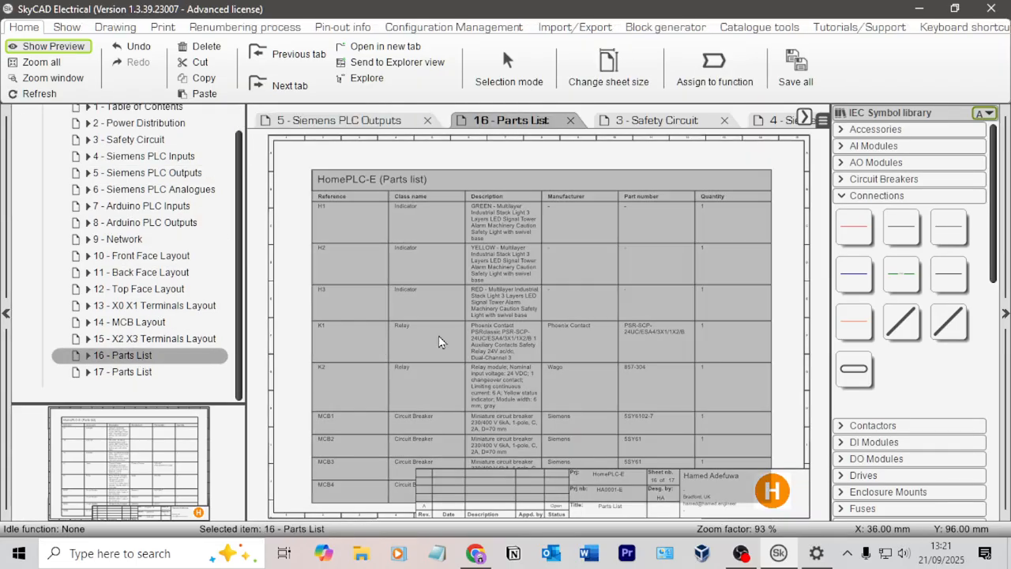
{"action": "scroll", "coordinate": [471, 313], "scroll_direction": "down", "scroll_amount": 3}
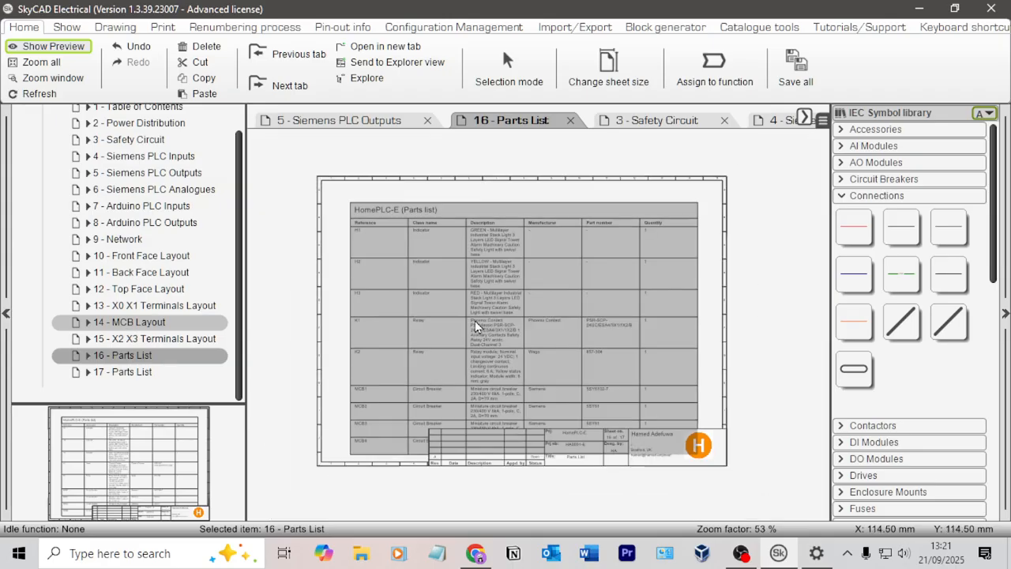
{"action": "double_click", "coordinate": [141, 372]}
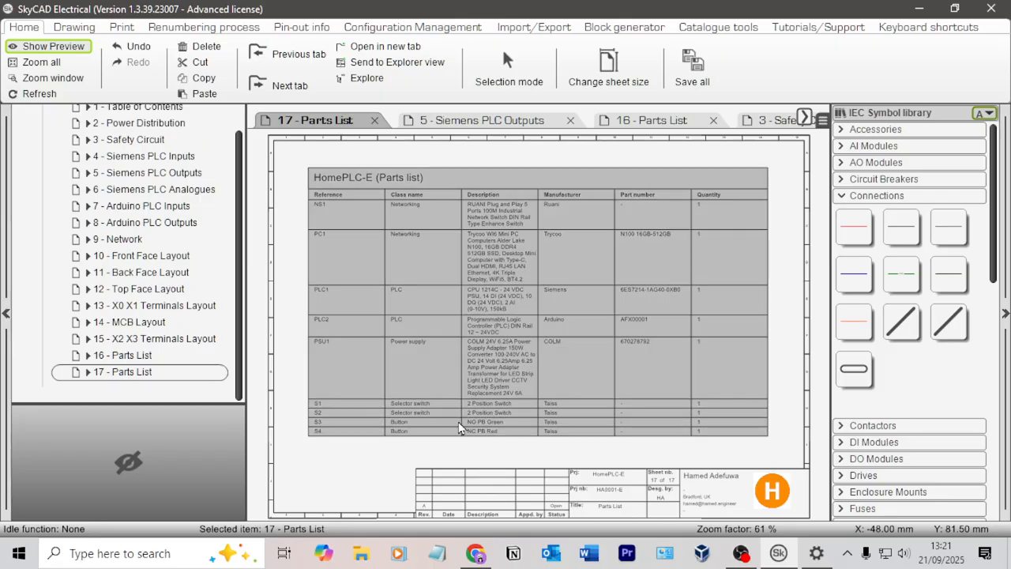
{"action": "double_click", "coordinate": [145, 360]}
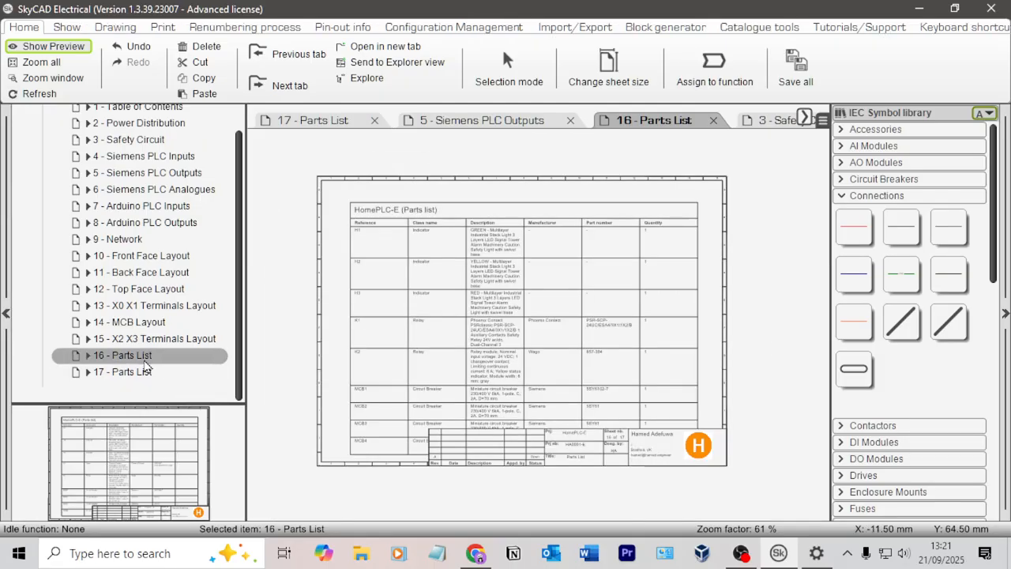
Move the parts list table on sheet 16 up and left, close to the drawing frame's upper-left corner
{"action": "left_click", "coordinate": [447, 312]}
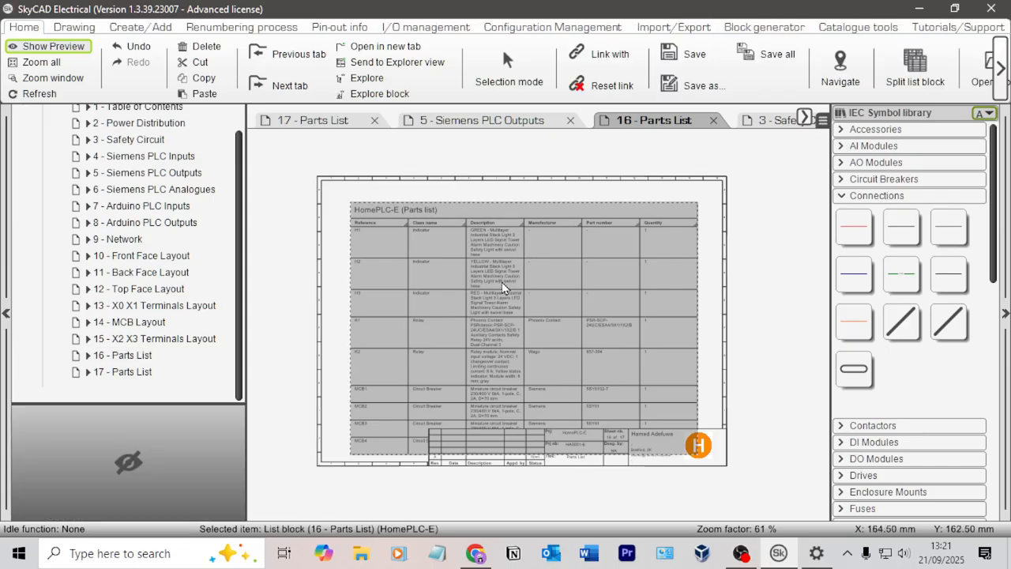
{"action": "left_click_drag", "start_coordinate": [503, 282], "coordinate": [478, 266]}
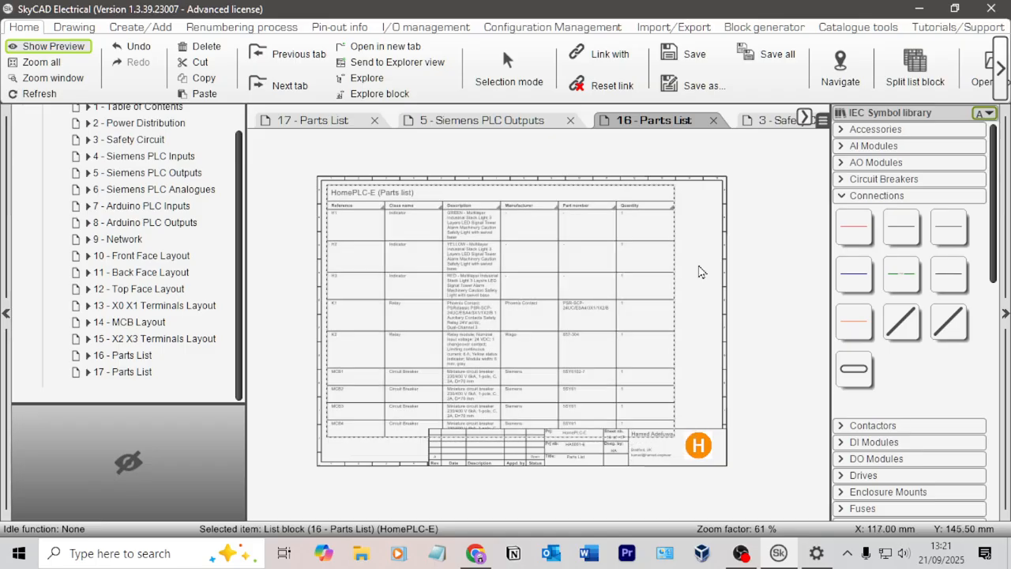
{"action": "scroll", "coordinate": [699, 250], "scroll_direction": "up", "scroll_amount": 2}
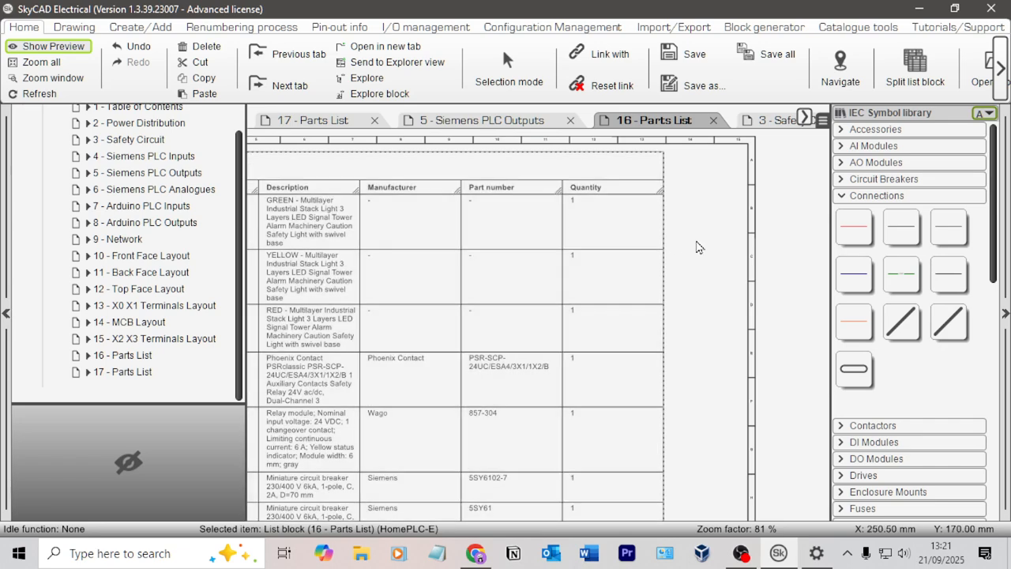
{"action": "middle_click_drag", "start_coordinate": [721, 243], "coordinate": [881, 234]}
{"action": "middle_click_drag", "start_coordinate": [432, 187], "coordinate": [568, 172]}
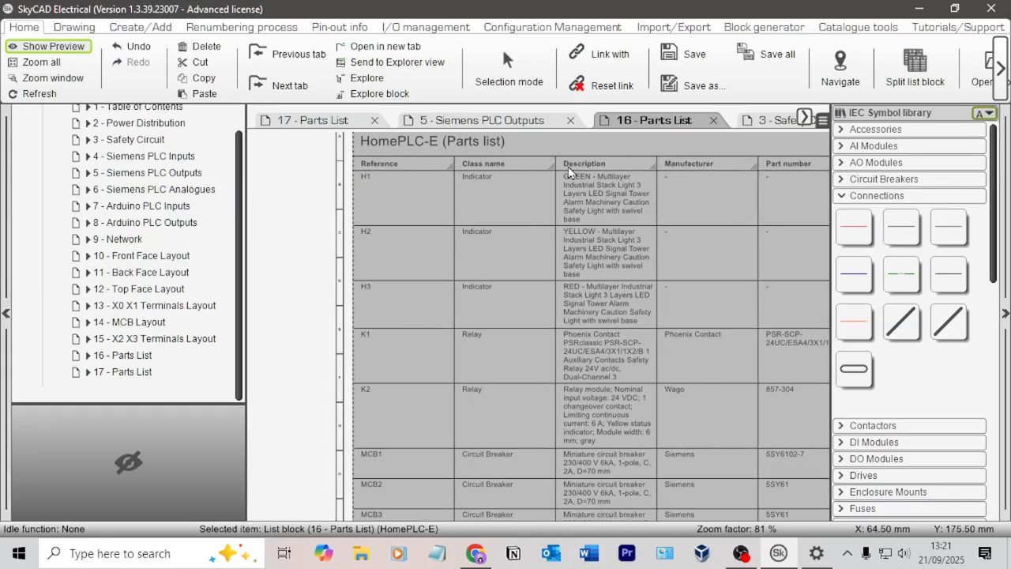
Narrow the Reference and Class name columns of sheet 16's parts list and widen its Description column so the table clears the title block
{"action": "scroll", "coordinate": [473, 250], "scroll_direction": "down", "scroll_amount": 2}
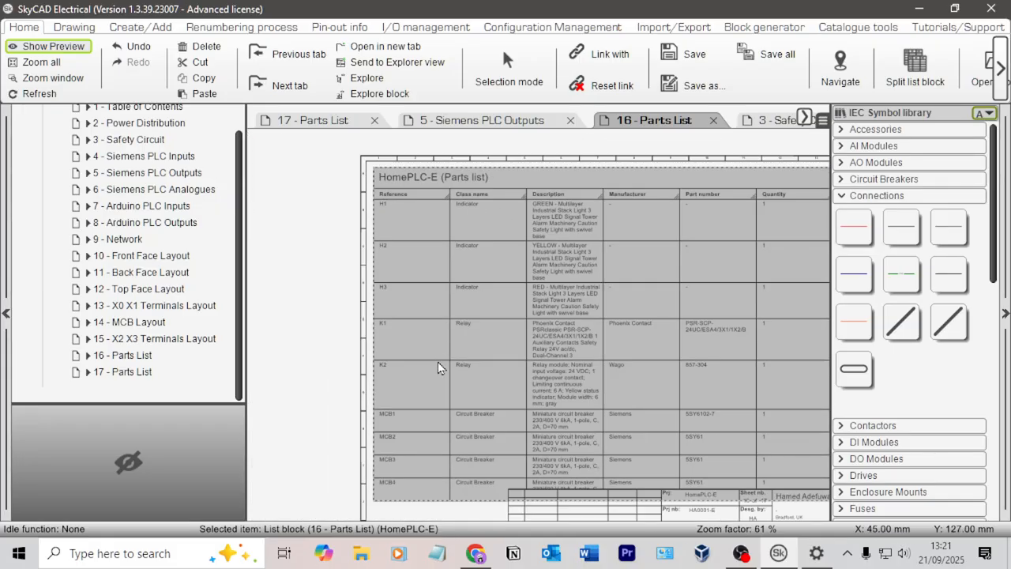
{"action": "scroll", "coordinate": [448, 202], "scroll_direction": "up", "scroll_amount": 6}
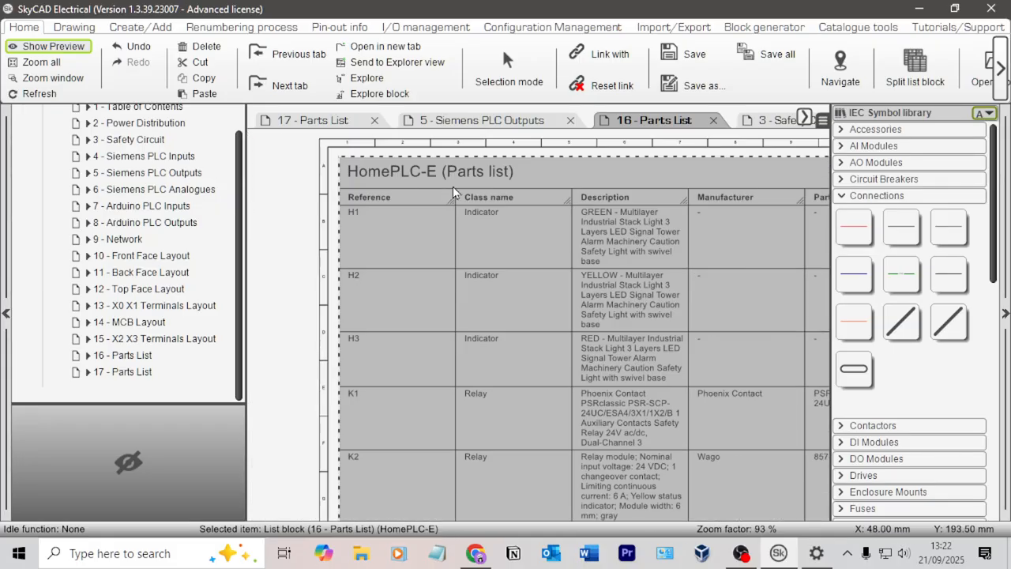
{"action": "left_click_drag", "start_coordinate": [454, 222], "coordinate": [371, 225]}
{"action": "left_click_drag", "start_coordinate": [571, 220], "coordinate": [498, 218]}
{"action": "left_click_drag", "start_coordinate": [698, 216], "coordinate": [813, 213]}
{"action": "scroll", "coordinate": [715, 247], "scroll_direction": "down", "scroll_amount": 3}
{"action": "middle_click_drag", "start_coordinate": [512, 251], "coordinate": [269, 247]}
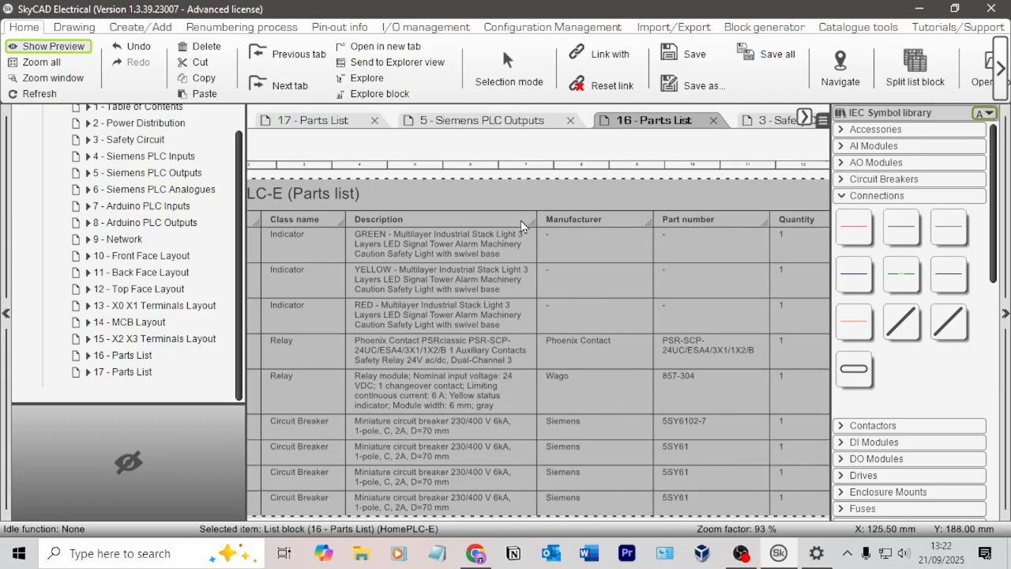
{"action": "left_click_drag", "start_coordinate": [534, 228], "coordinate": [600, 227]}
{"action": "scroll", "coordinate": [594, 253], "scroll_direction": "down", "scroll_amount": 3}
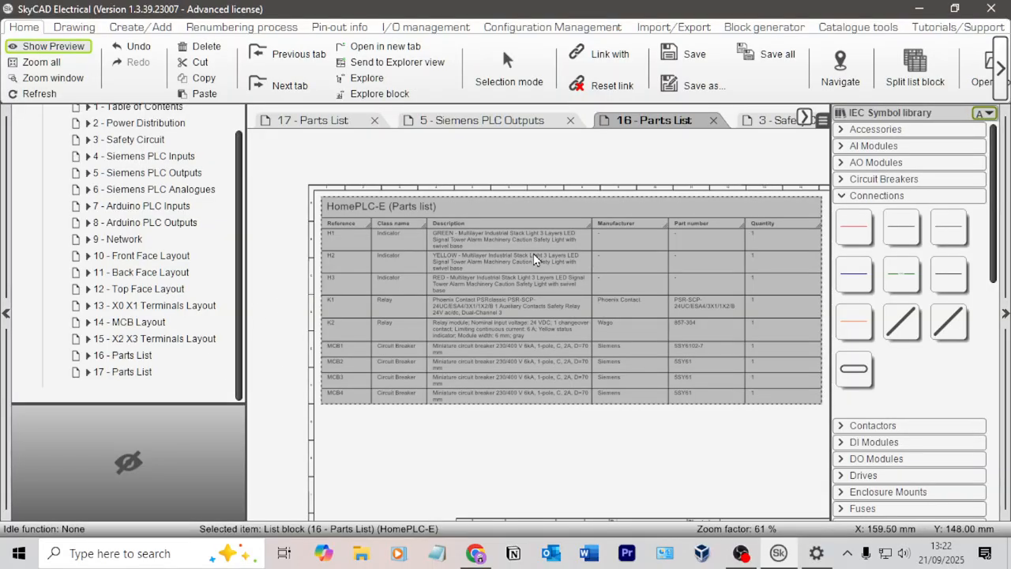
Move the parts list table on sheet 16 slightly down from the frame's upper edge
{"action": "left_click", "coordinate": [620, 441]}
{"action": "middle_click_drag", "start_coordinate": [745, 519], "coordinate": [678, 466]}
{"action": "middle_click_drag", "start_coordinate": [572, 379], "coordinate": [616, 382]}
{"action": "left_click", "coordinate": [585, 346]}
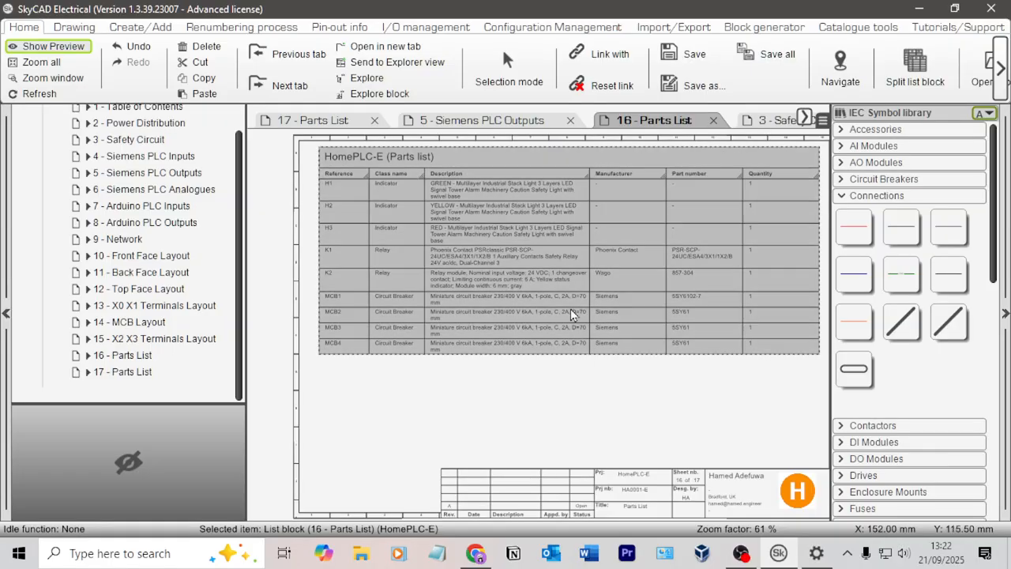
{"action": "left_click_drag", "start_coordinate": [571, 308], "coordinate": [571, 317]}
{"action": "left_click", "coordinate": [476, 391]}
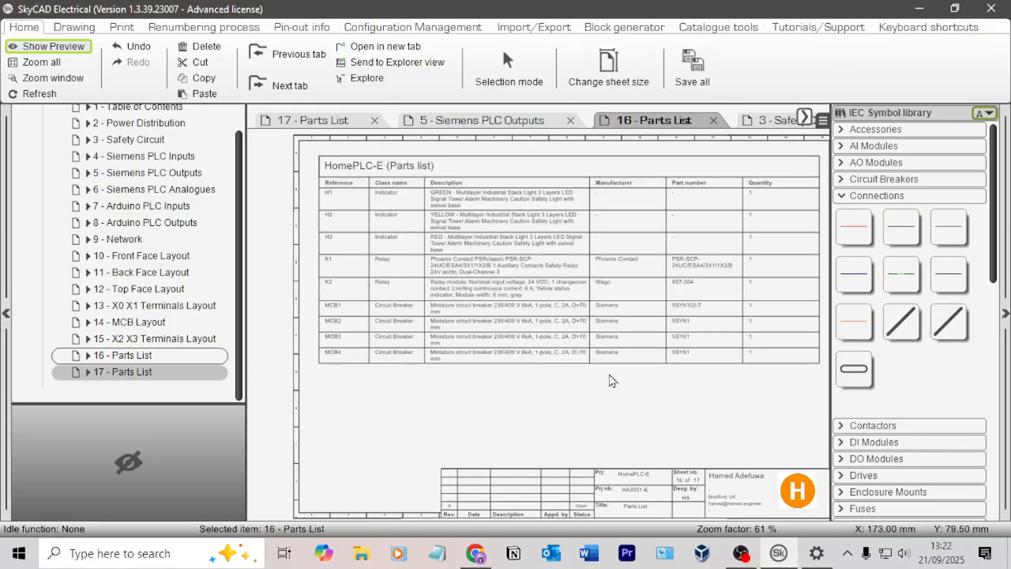
{"action": "middle_click_drag", "start_coordinate": [609, 377], "coordinate": [569, 424]}
After comparing with sheet 17, narrow the Quantity column of sheet 16's parts list and widen its Description column by a similar amount
{"action": "left_click", "coordinate": [179, 380]}
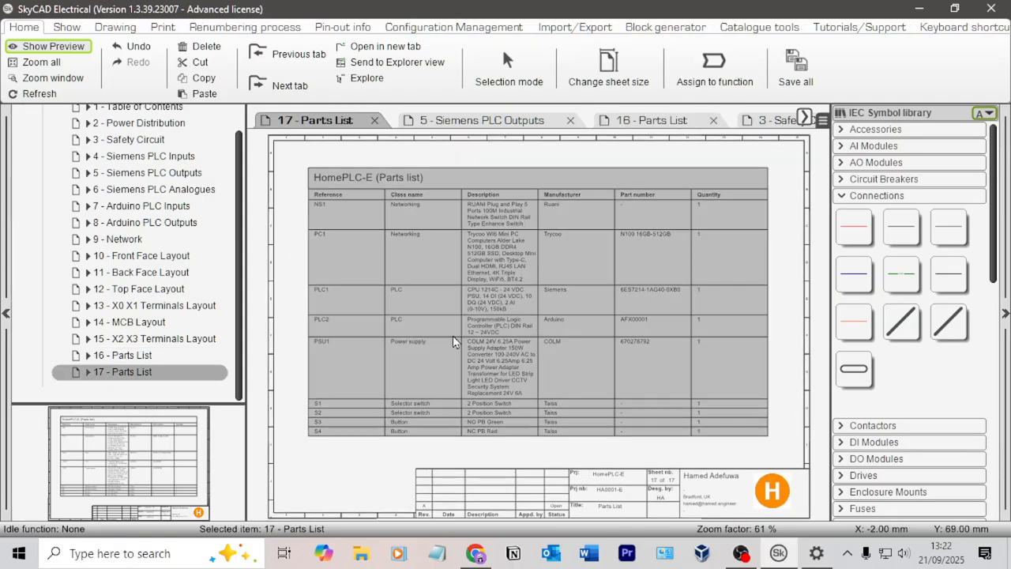
{"action": "left_click", "coordinate": [122, 355]}
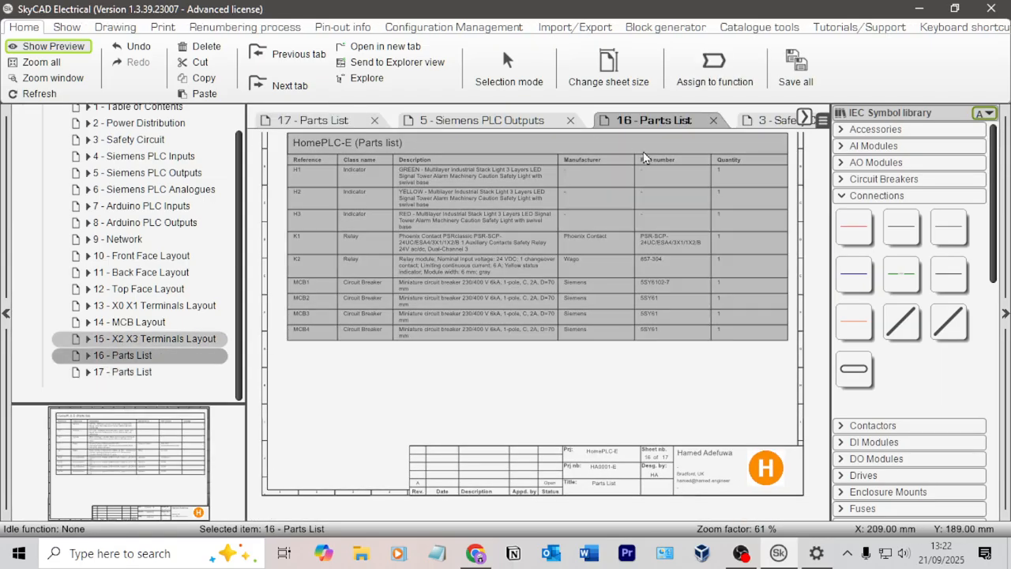
{"action": "left_click", "coordinate": [503, 198]}
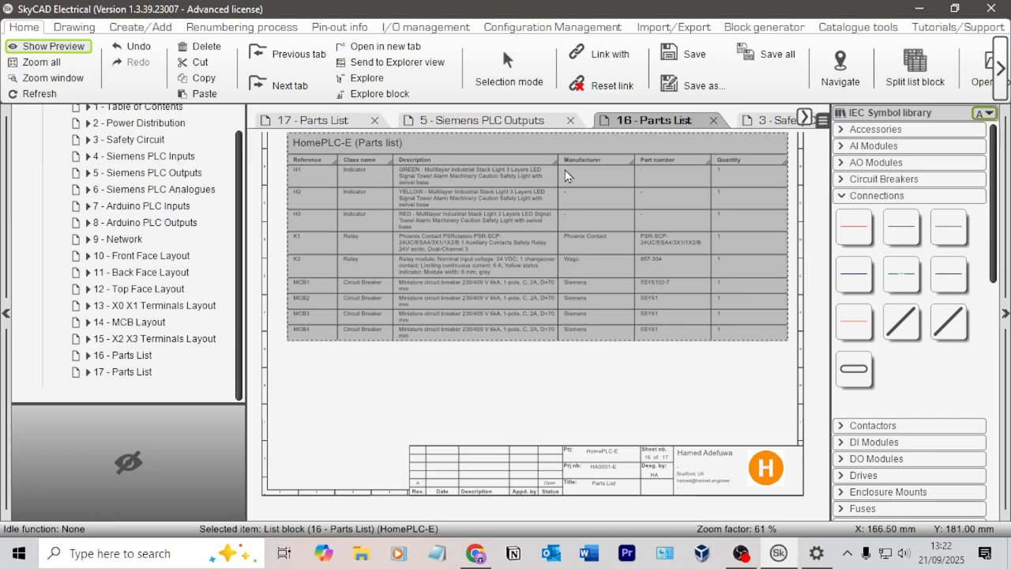
{"action": "scroll", "coordinate": [545, 443], "scroll_direction": "up", "scroll_amount": 3}
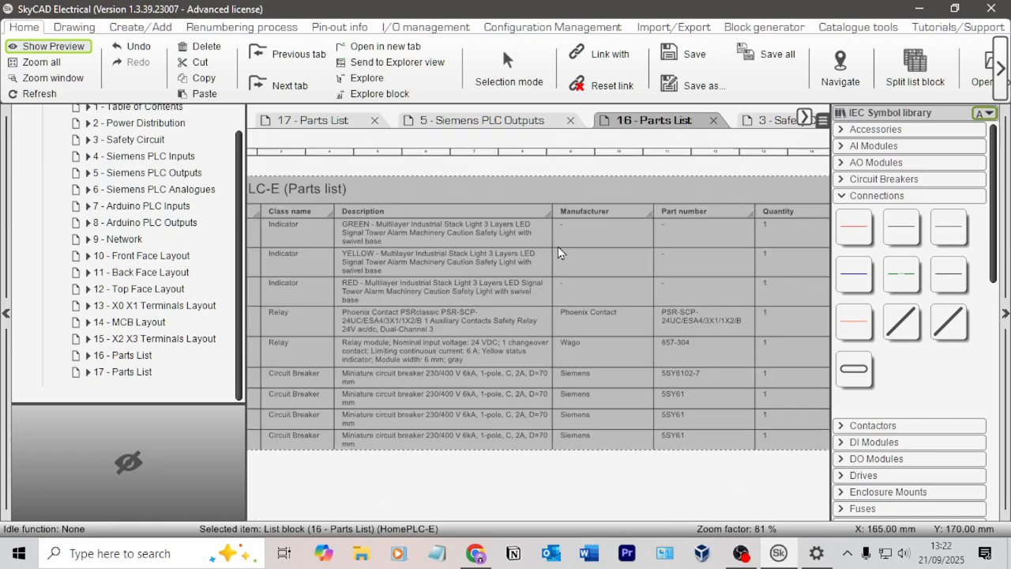
{"action": "scroll", "coordinate": [558, 247], "scroll_direction": "down", "scroll_amount": 1}
{"action": "scroll", "coordinate": [752, 264], "scroll_direction": "up", "scroll_amount": 1}
{"action": "middle_click_drag", "start_coordinate": [752, 264], "coordinate": [646, 264]}
{"action": "left_click_drag", "start_coordinate": [726, 219], "coordinate": [667, 221]}
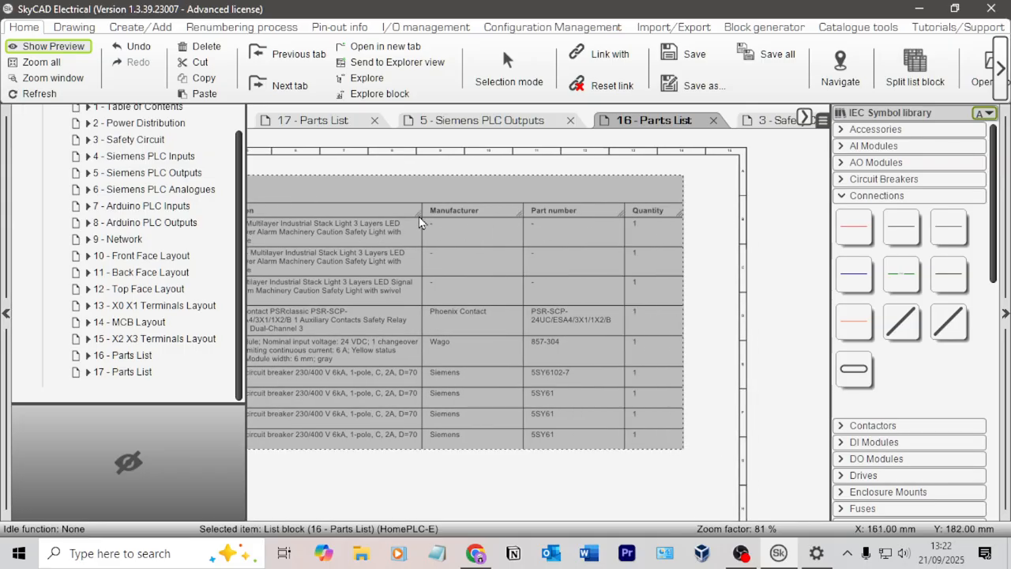
{"action": "left_click_drag", "start_coordinate": [420, 221], "coordinate": [467, 220]}
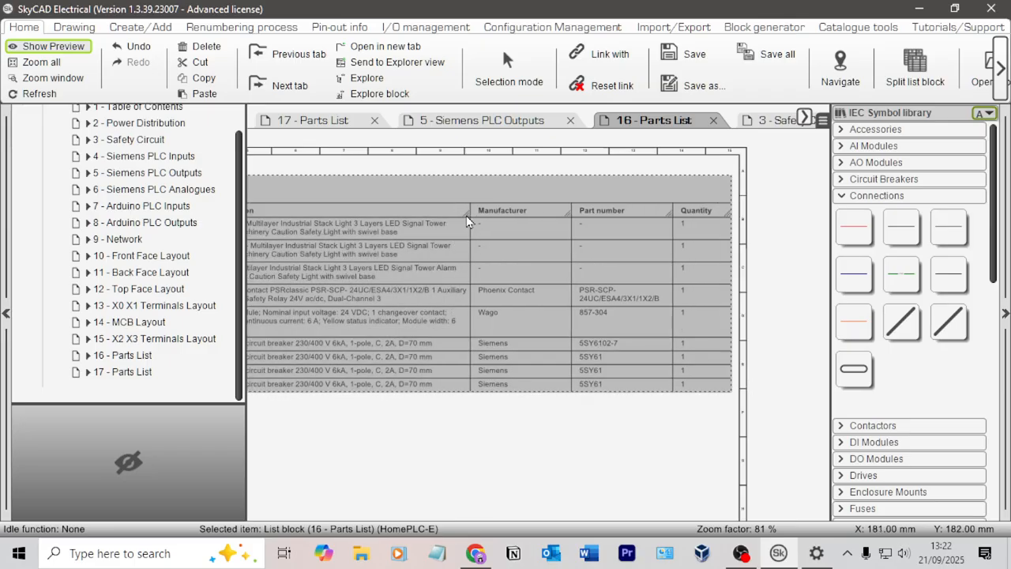
Shift the parts list table slightly left to centre it between the side borders of sheet 16
{"action": "left_click", "coordinate": [506, 341]}
{"action": "scroll", "coordinate": [522, 352], "scroll_direction": "down", "scroll_amount": 3}
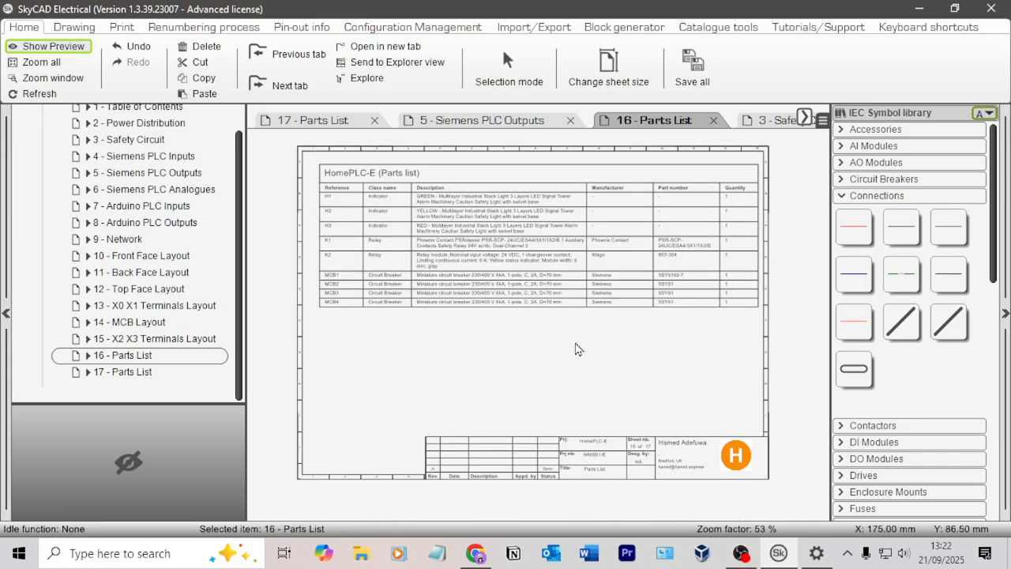
{"action": "left_click", "coordinate": [501, 321]}
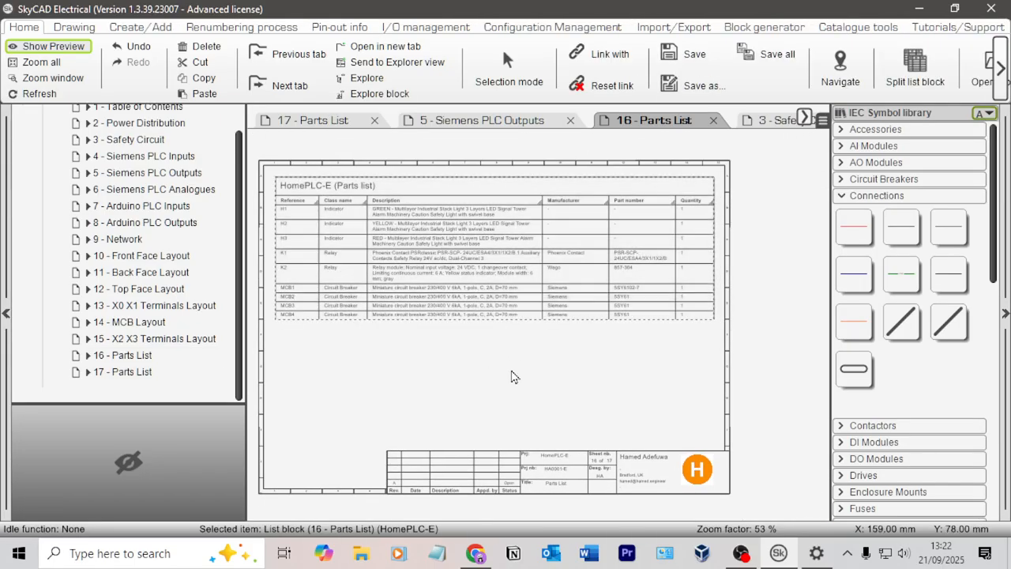
Compare the parts list tables on sheets 17 and 16, and check the drawing commands for one that scales the selected table
{"action": "left_click", "coordinate": [285, 380]}
{"action": "left_click", "coordinate": [162, 374]}
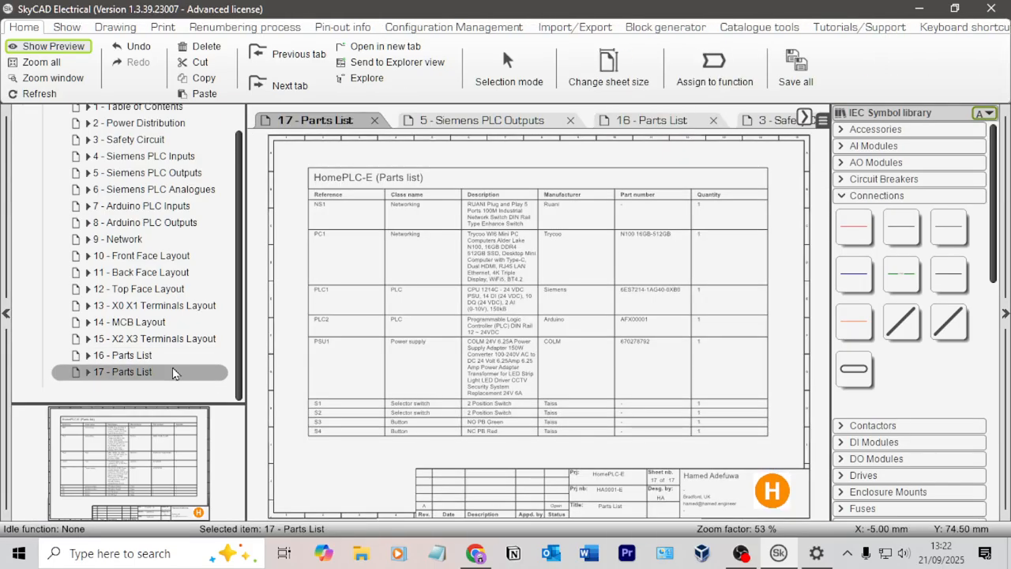
{"action": "left_click", "coordinate": [175, 358]}
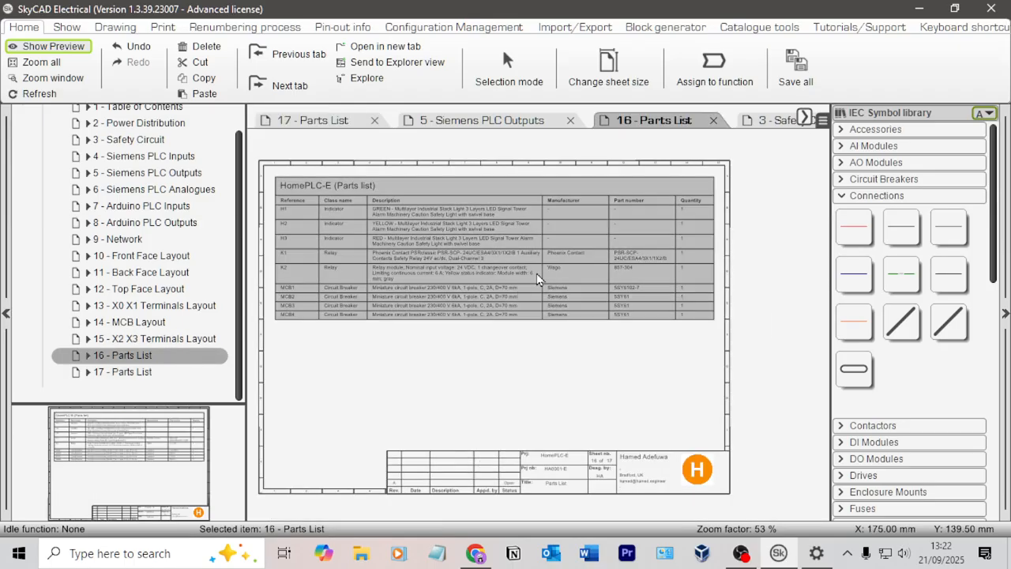
{"action": "left_click", "coordinate": [538, 278]}
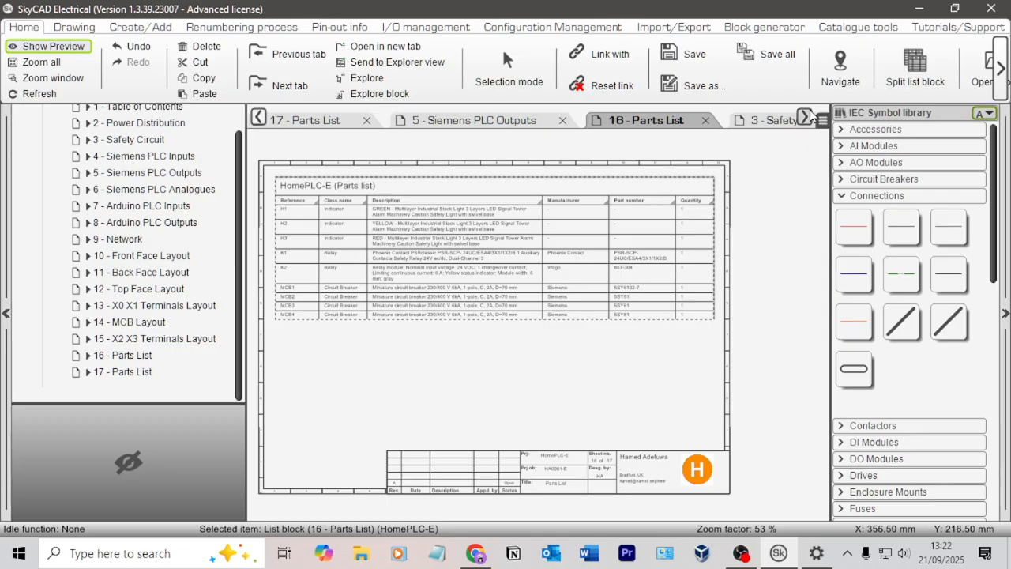
{"action": "left_click", "coordinate": [74, 27]}
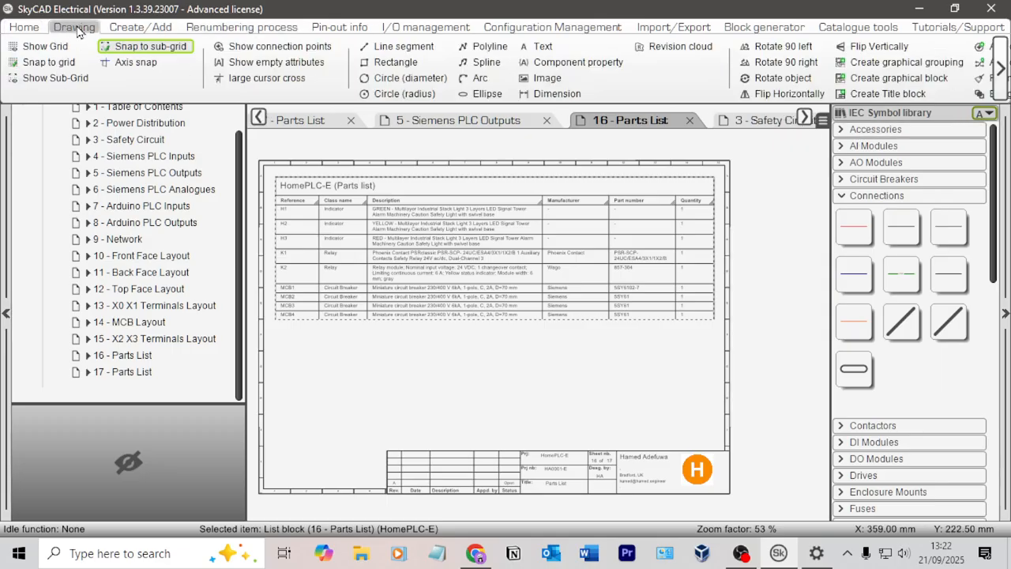
{"action": "scroll", "coordinate": [753, 77], "scroll_direction": "right", "scroll_amount": 5}
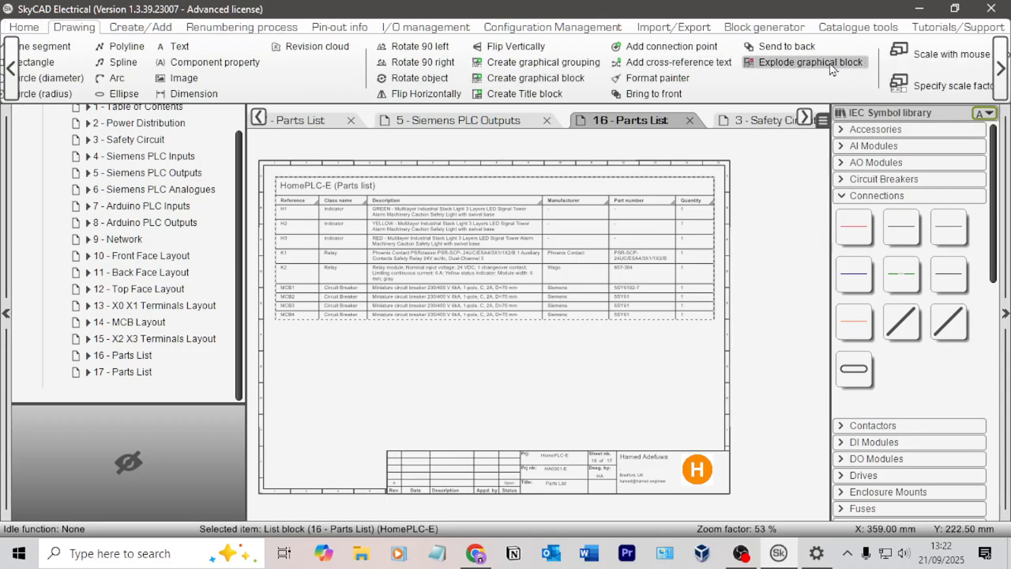
{"action": "scroll", "coordinate": [832, 69], "scroll_direction": "right", "scroll_amount": 2}
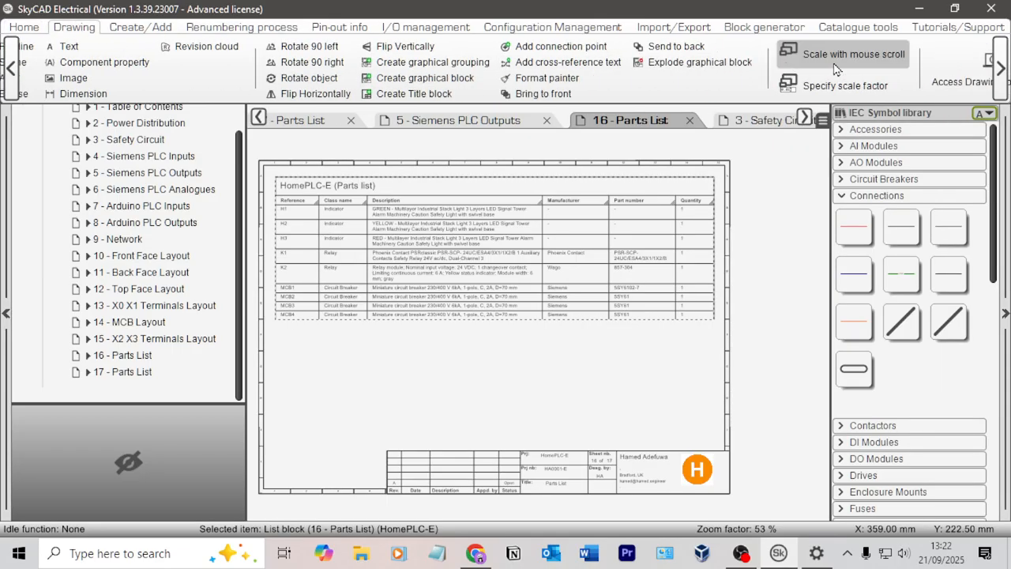
{"action": "left_click", "coordinate": [25, 28]}
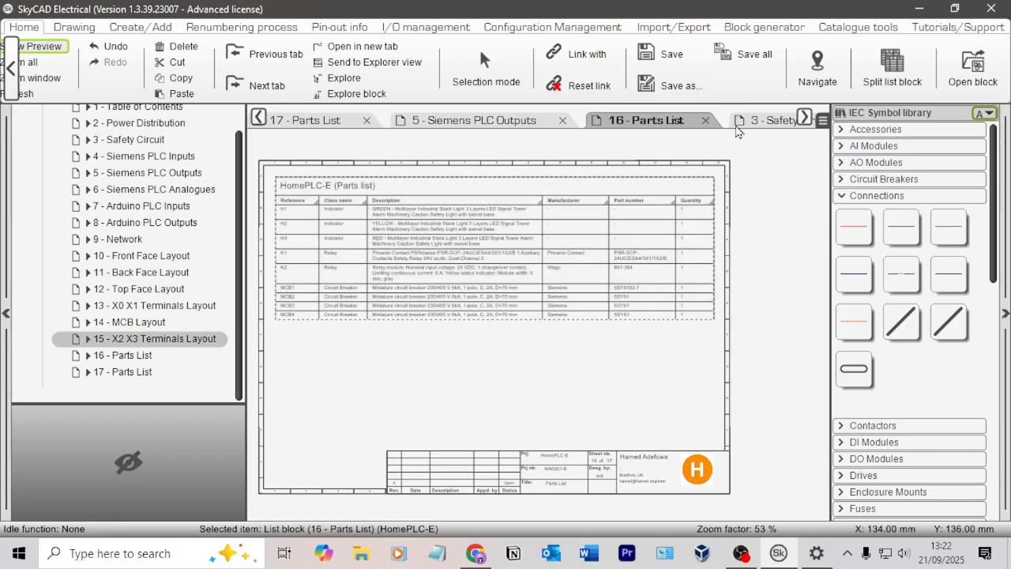
From the project's full parts list, insert a new parts list block on sheet 16 below the existing table
{"action": "double_click", "coordinate": [480, 234]}
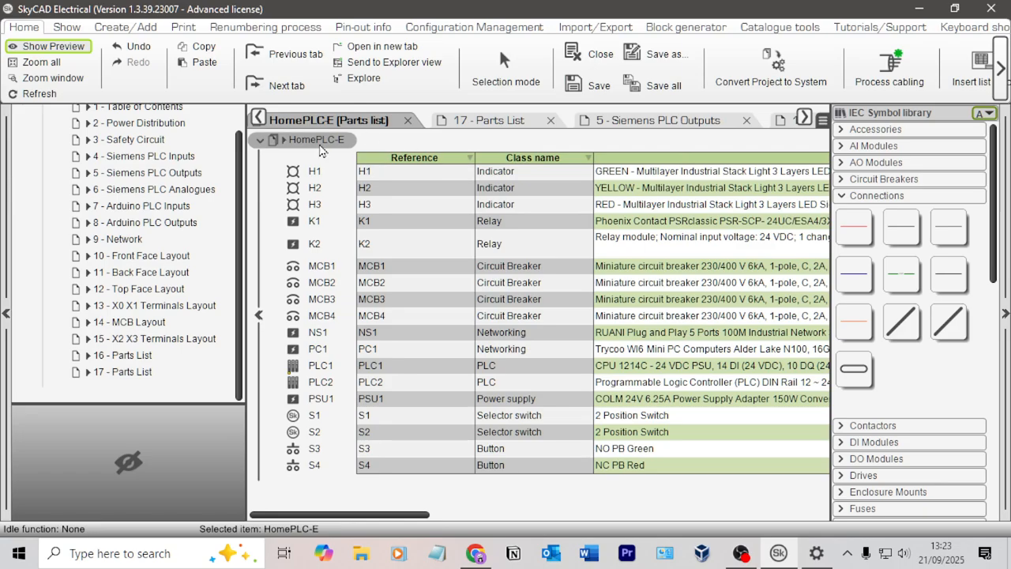
{"action": "scroll", "coordinate": [938, 85], "scroll_direction": "down", "scroll_amount": 1}
{"action": "left_click", "coordinate": [948, 72]}
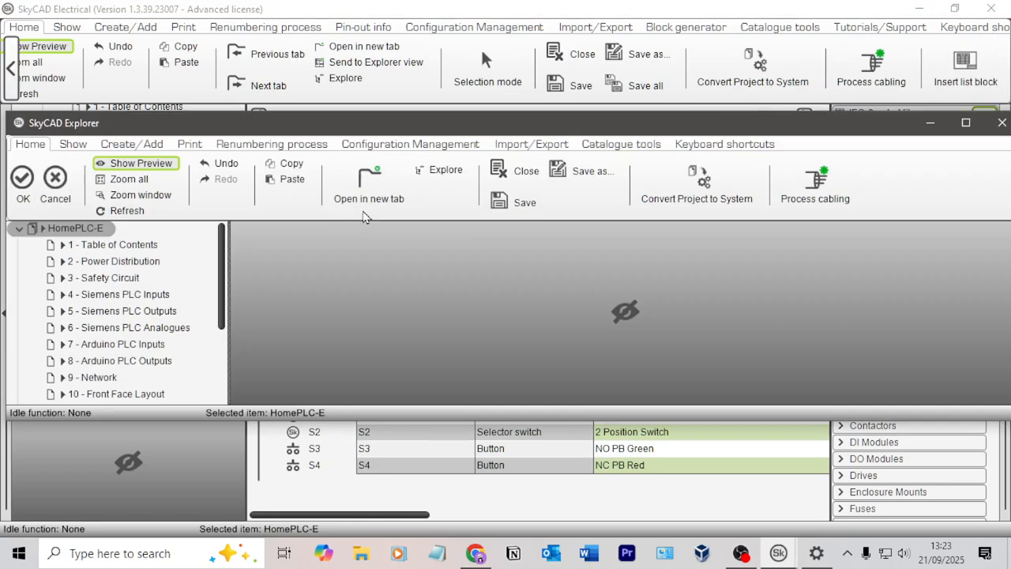
{"action": "scroll", "coordinate": [134, 332], "scroll_direction": "down", "scroll_amount": 4}
{"action": "left_click", "coordinate": [124, 357]}
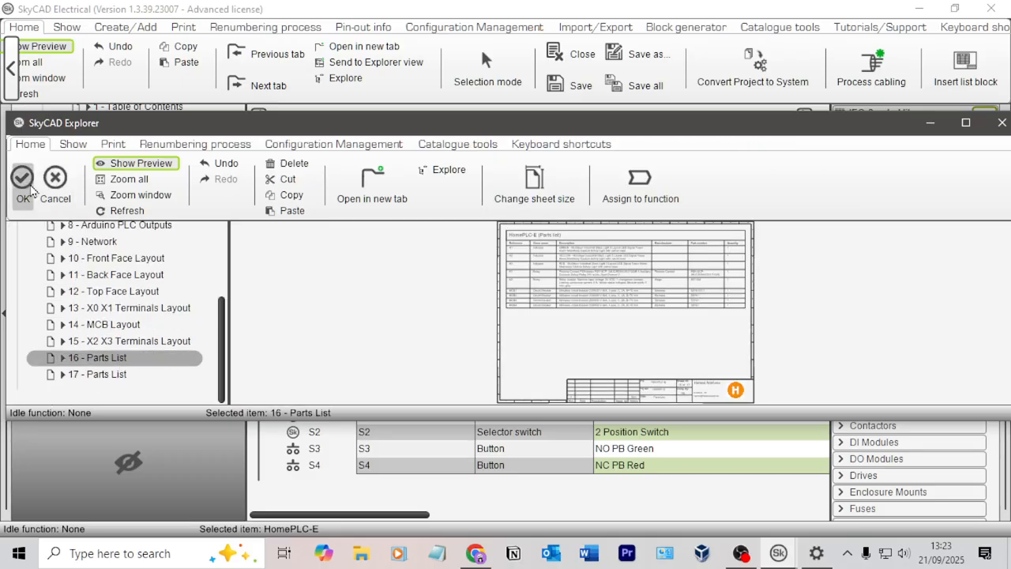
{"action": "left_click", "coordinate": [23, 185]}
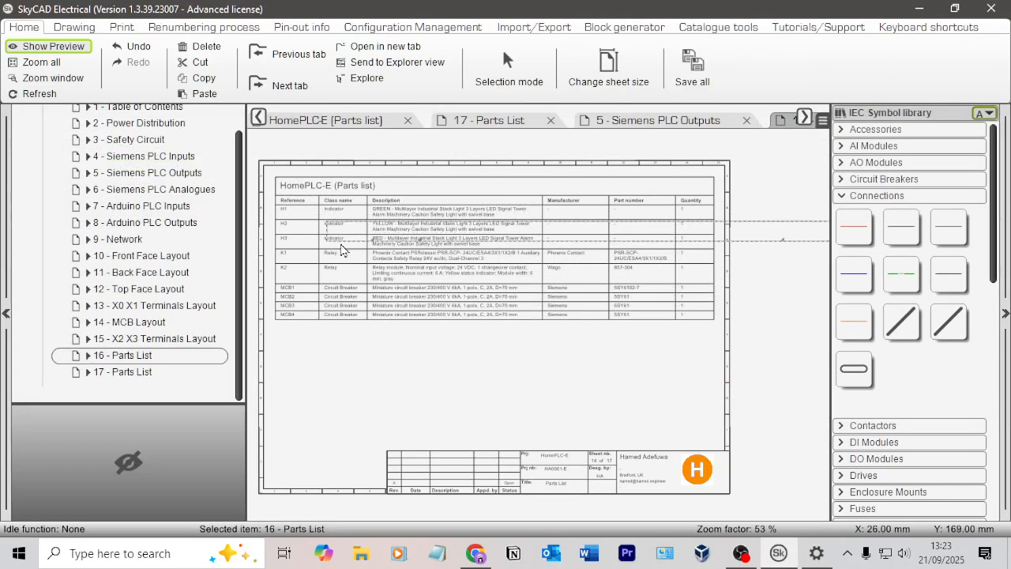
{"action": "left_click", "coordinate": [275, 356]}
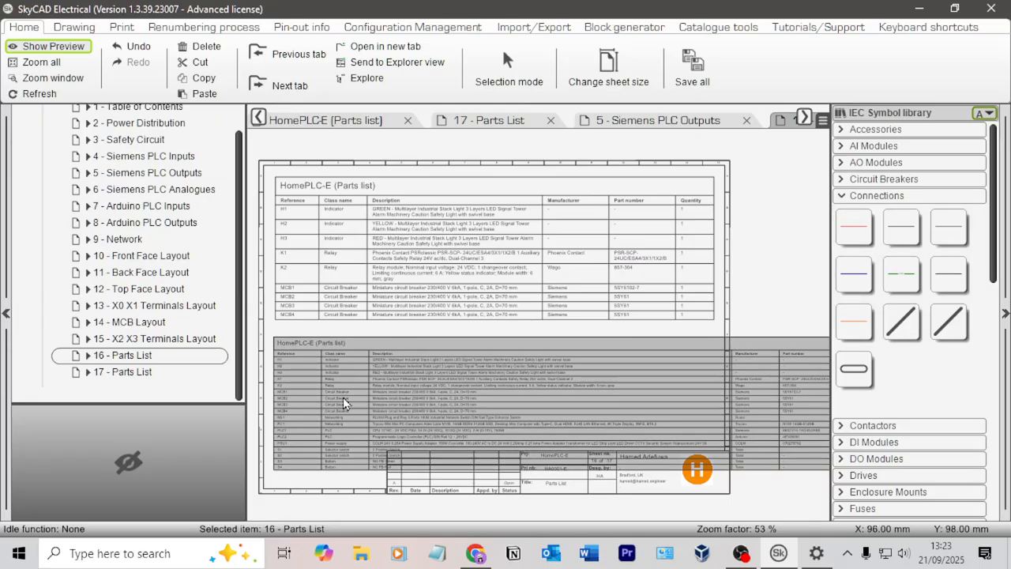
Narrow the Reference and Class name columns of the newly inserted parts list table
{"action": "scroll", "coordinate": [343, 403], "scroll_direction": "up", "scroll_amount": 5}
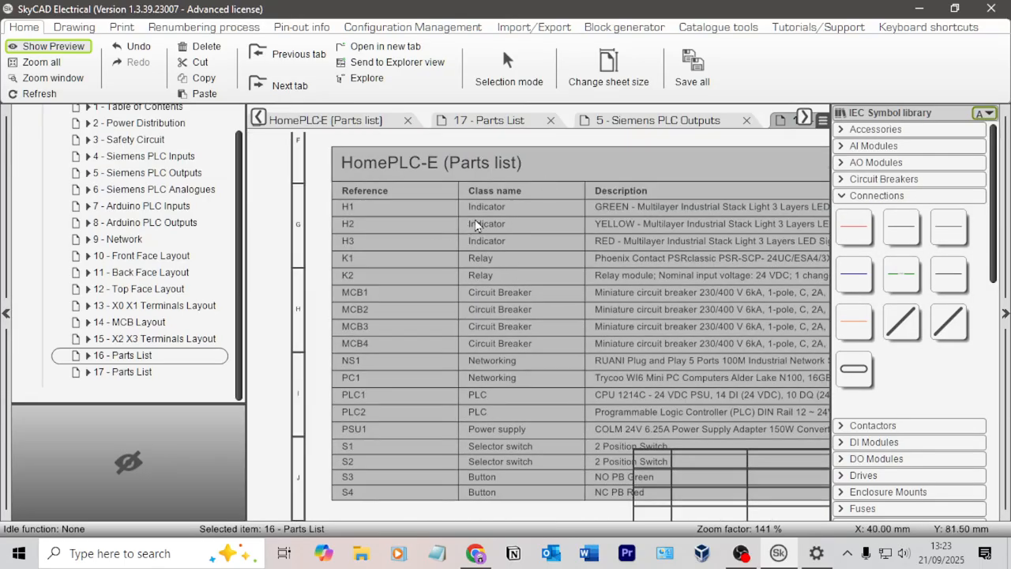
{"action": "left_click", "coordinate": [422, 174]}
{"action": "left_click", "coordinate": [446, 189]}
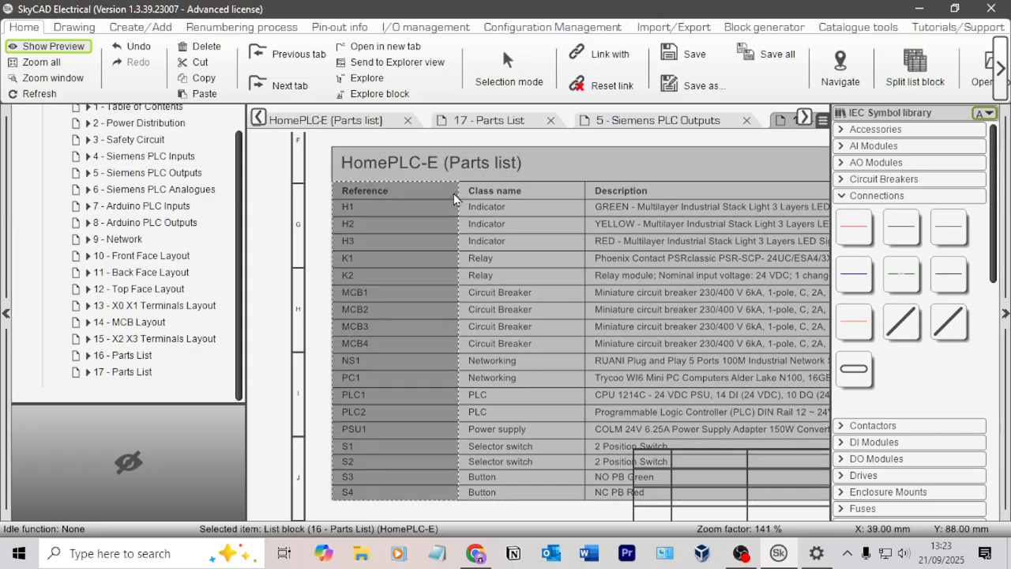
{"action": "left_click_drag", "start_coordinate": [454, 196], "coordinate": [411, 197]}
{"action": "left_click_drag", "start_coordinate": [538, 197], "coordinate": [504, 197]}
Narrow the new table's Description, Manufacturer and Quantity columns so that it fits inside the sheet frame
{"action": "scroll", "coordinate": [654, 209], "scroll_direction": "down", "scroll_amount": 2}
{"action": "middle_click_drag", "start_coordinate": [656, 211], "coordinate": [306, 199]}
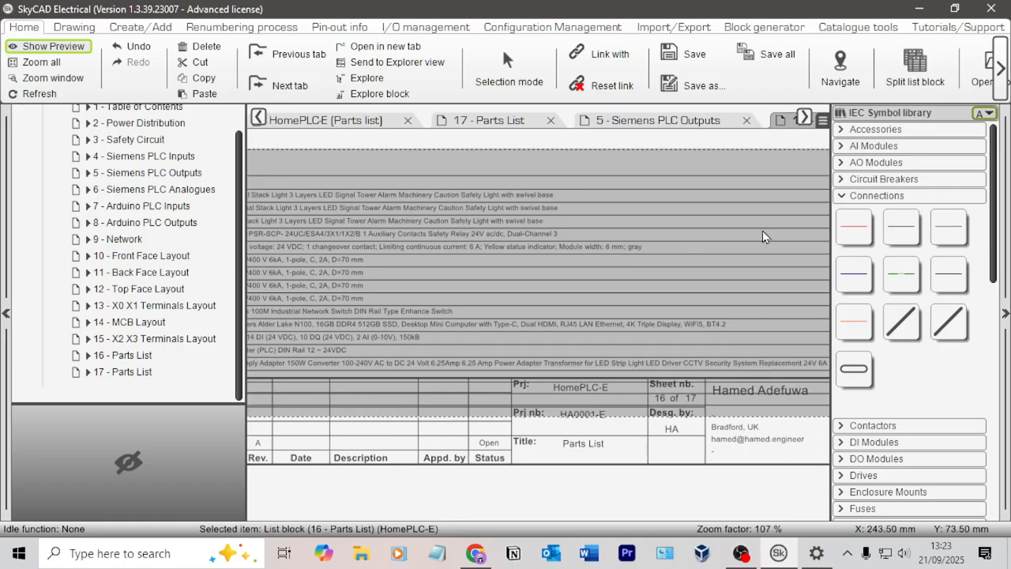
{"action": "middle_click_drag", "start_coordinate": [751, 233], "coordinate": [463, 234]}
{"action": "left_click_drag", "start_coordinate": [607, 190], "coordinate": [398, 192]}
{"action": "left_click_drag", "start_coordinate": [490, 191], "coordinate": [481, 188]}
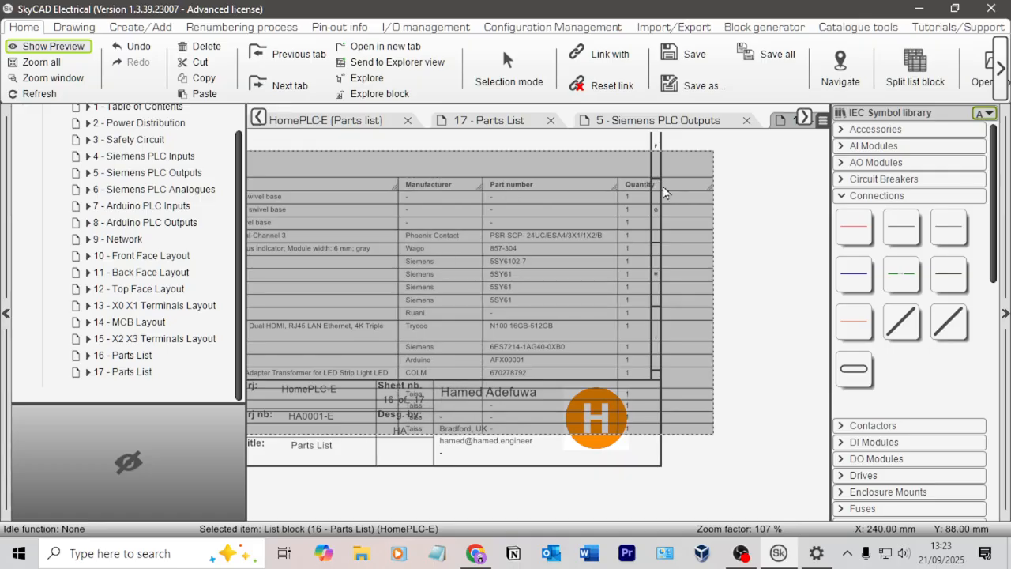
{"action": "left_click_drag", "start_coordinate": [722, 193], "coordinate": [663, 190]}
{"action": "scroll", "coordinate": [407, 207], "scroll_direction": "down", "scroll_amount": 2}
{"action": "middle_click_drag", "start_coordinate": [400, 221], "coordinate": [616, 260]}
{"action": "left_click_drag", "start_coordinate": [624, 233], "coordinate": [582, 235]}
Delete the old upper parts list table on sheet 16 and move the new full table up into its place
{"action": "scroll", "coordinate": [561, 241], "scroll_direction": "down", "scroll_amount": 3}
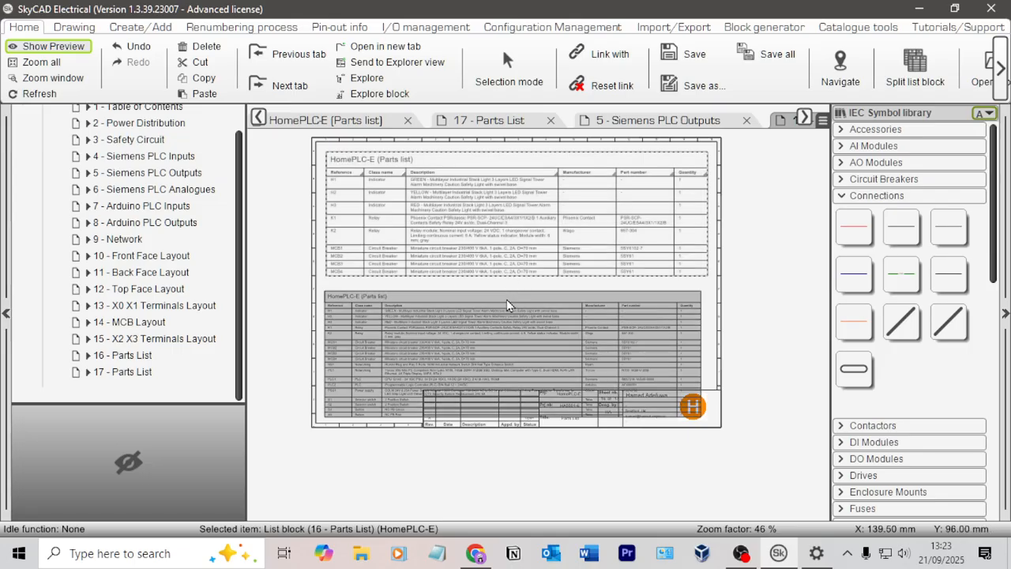
{"action": "key", "text": "Delete"}
{"action": "left_click_drag", "start_coordinate": [513, 345], "coordinate": [513, 210]}
{"action": "left_click", "coordinate": [703, 304]}
{"action": "scroll", "coordinate": [399, 313], "scroll_direction": "up", "scroll_amount": 2}
{"action": "middle_click_drag", "start_coordinate": [407, 291], "coordinate": [424, 395]}
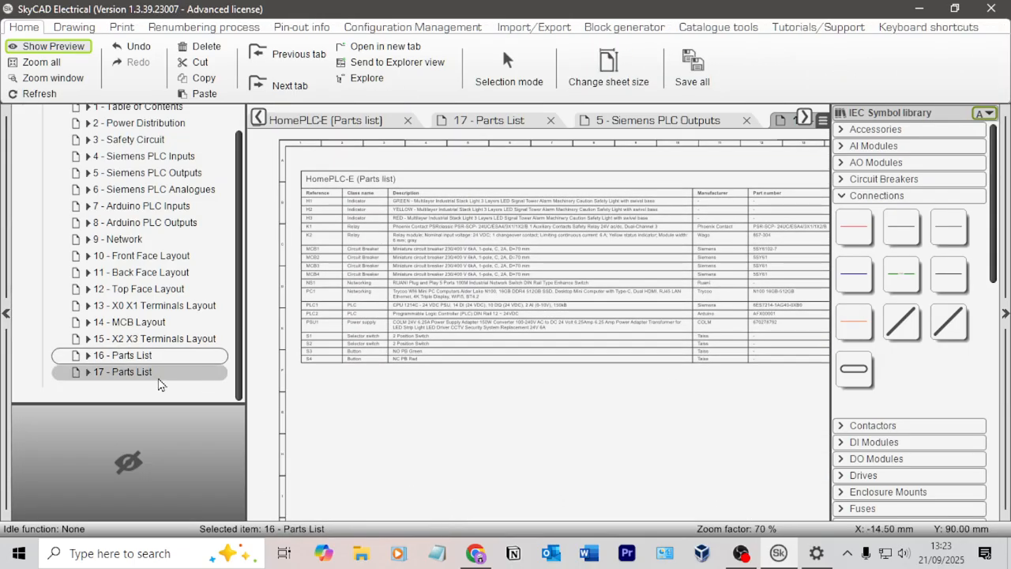
Delete sheet 17 - Parts List from the project and reopen sheet 16 - Parts List
{"action": "right_click", "coordinate": [140, 376]}
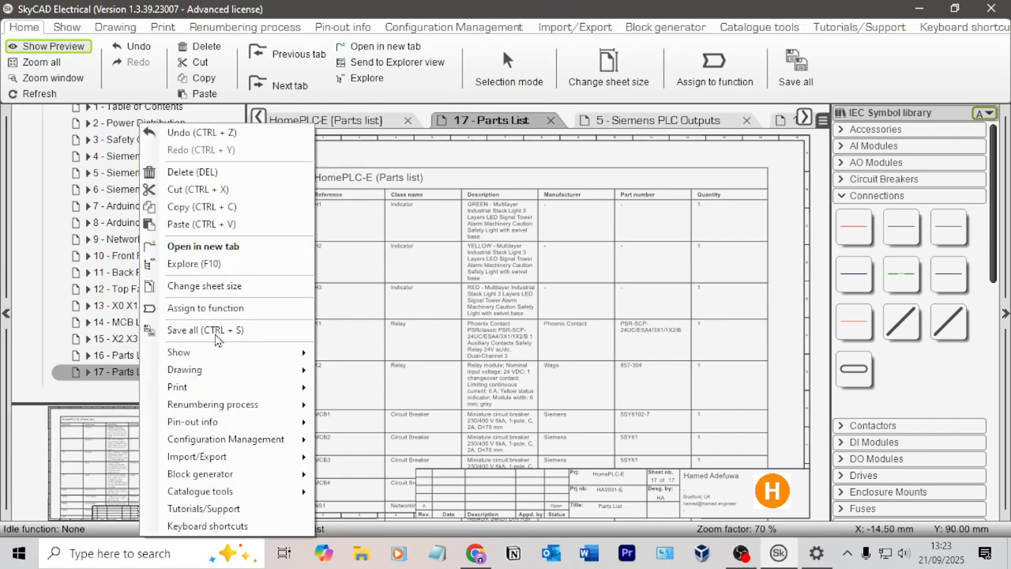
{"action": "left_click", "coordinate": [195, 173]}
{"action": "left_click", "coordinate": [637, 328]}
{"action": "double_click", "coordinate": [170, 357]}
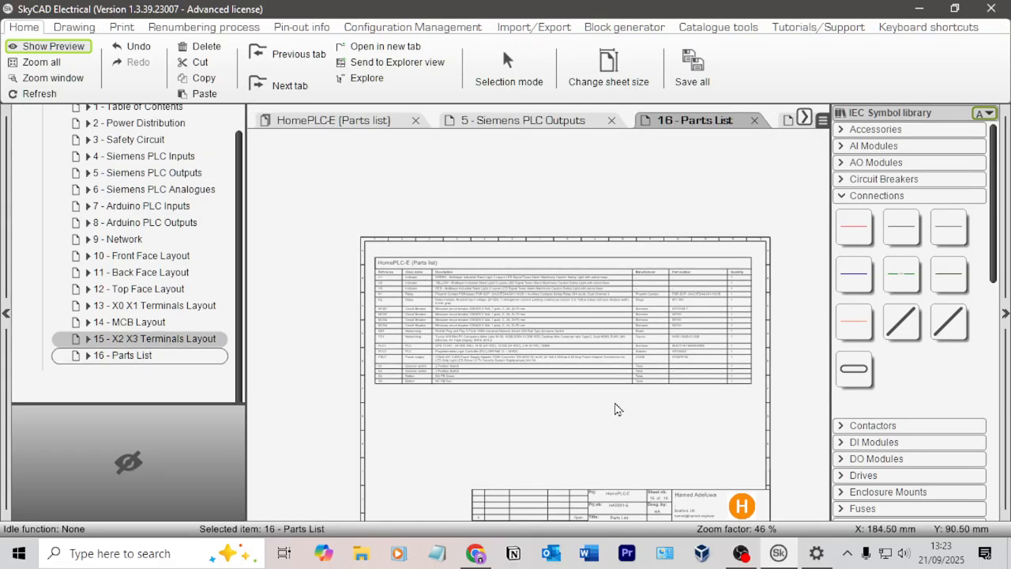
Shift the parts list table slightly to the right within the frame of sheet 16 and check its rows
{"action": "left_click", "coordinate": [551, 334]}
{"action": "left_click", "coordinate": [553, 390]}
{"action": "scroll", "coordinate": [549, 377], "scroll_direction": "up", "scroll_amount": 2}
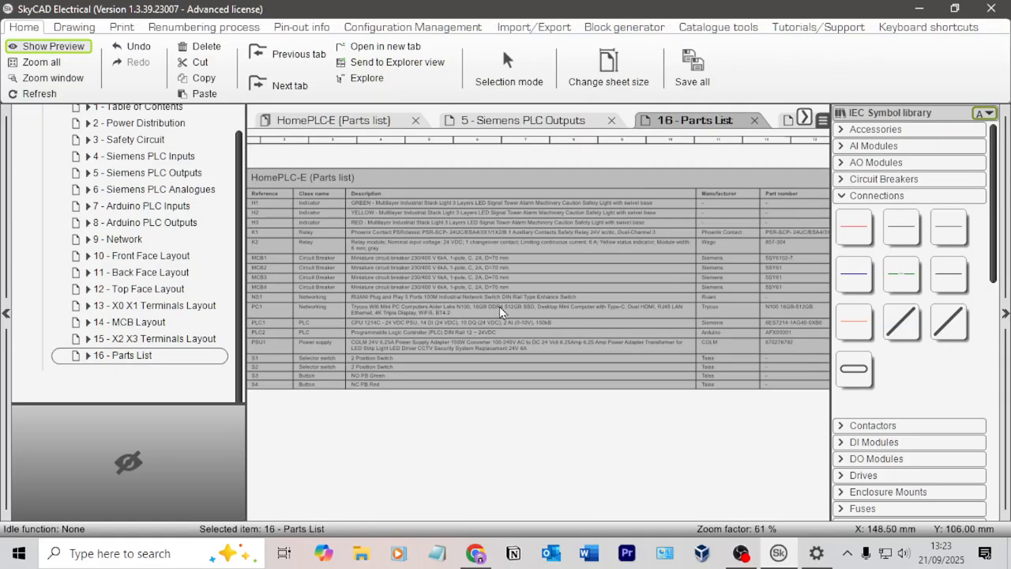
{"action": "scroll", "coordinate": [500, 311], "scroll_direction": "up", "scroll_amount": 3}
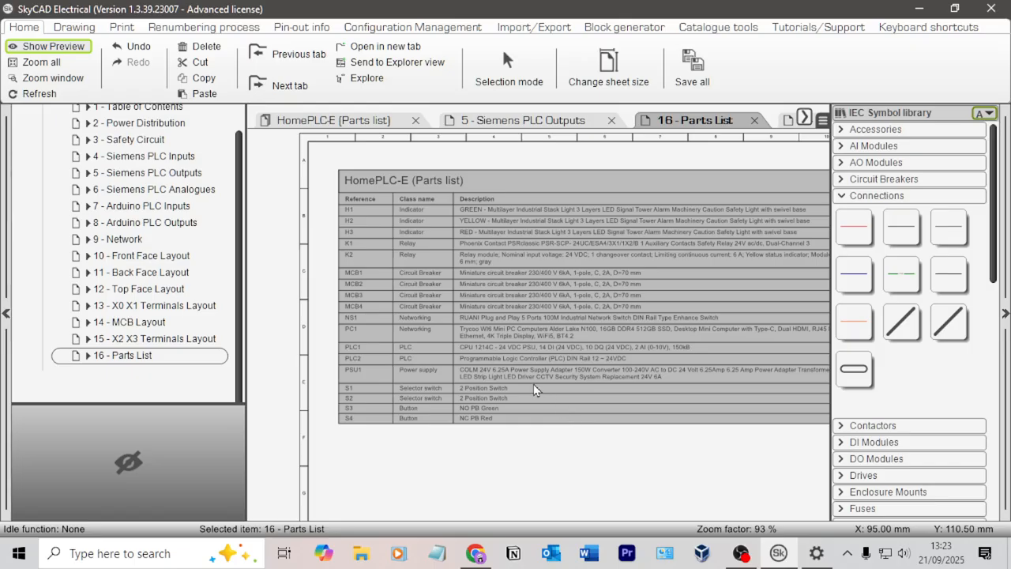
{"action": "scroll", "coordinate": [598, 431], "scroll_direction": "down", "scroll_amount": 3}
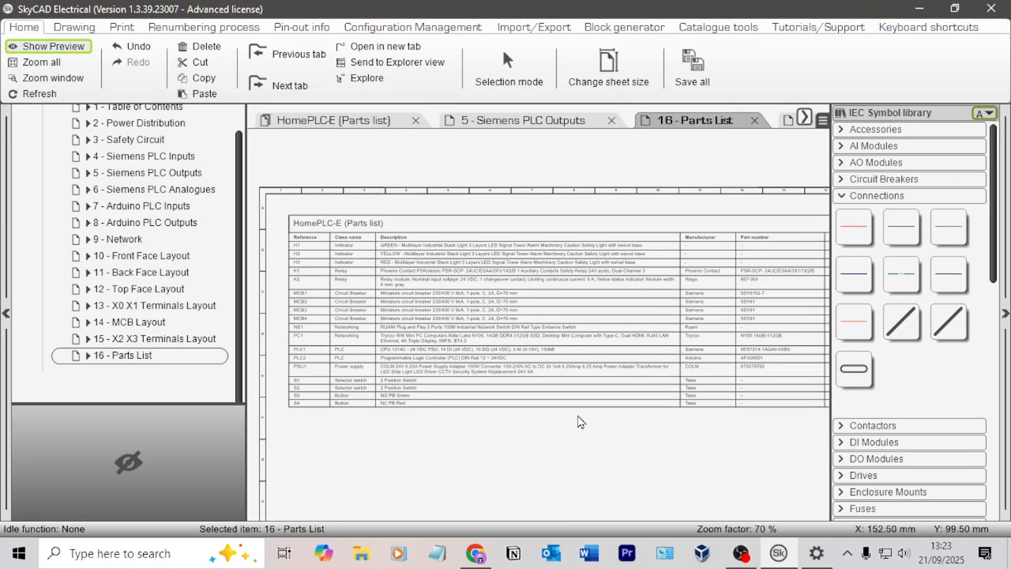
{"action": "scroll", "coordinate": [160, 167], "scroll_direction": "up", "scroll_amount": 1}
Look over the Power Distribution, Safety Circuit and Siemens PLC Outputs sheets
{"action": "left_click", "coordinate": [159, 168]}
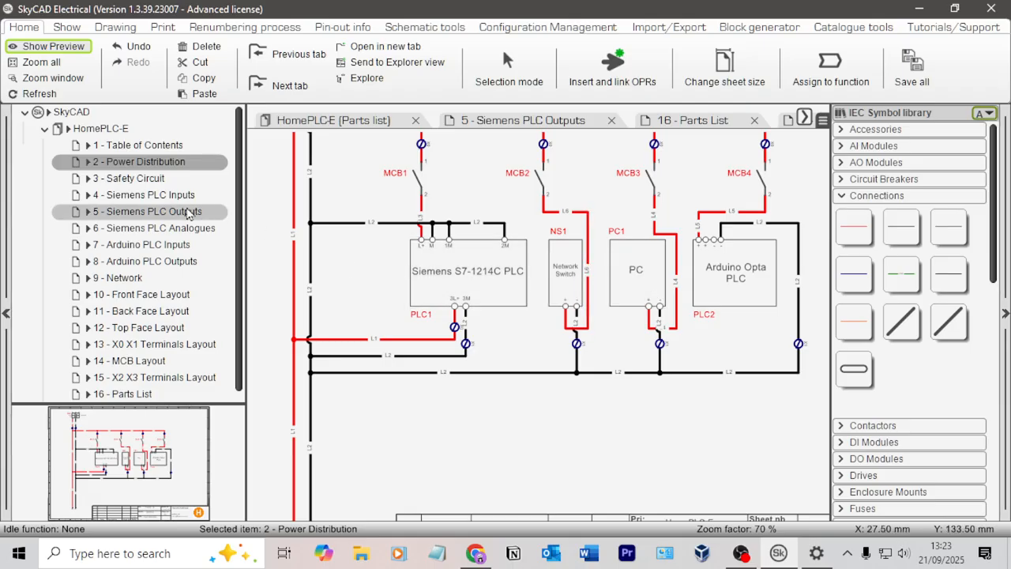
{"action": "left_click", "coordinate": [134, 177]}
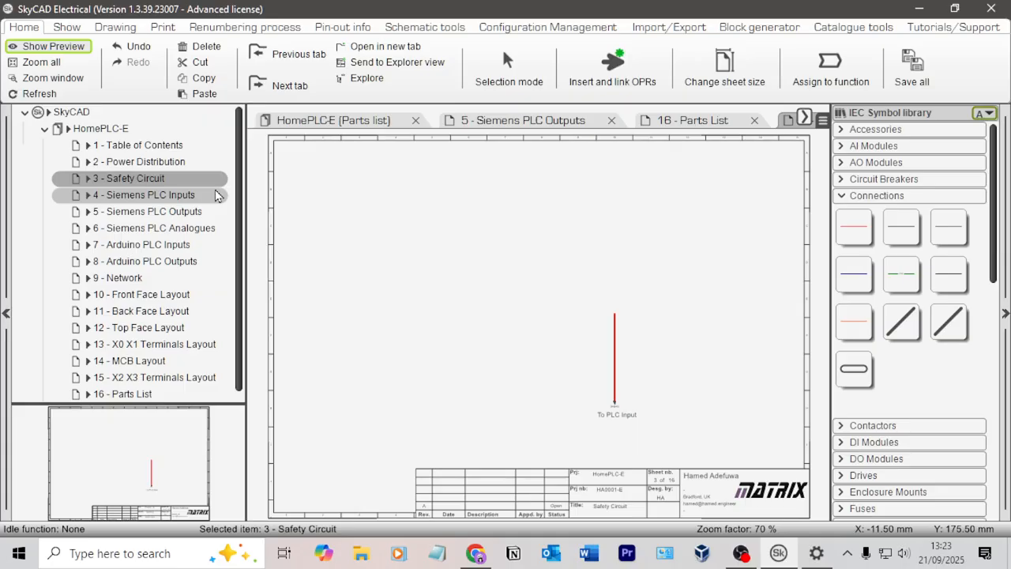
{"action": "left_click", "coordinate": [185, 211]}
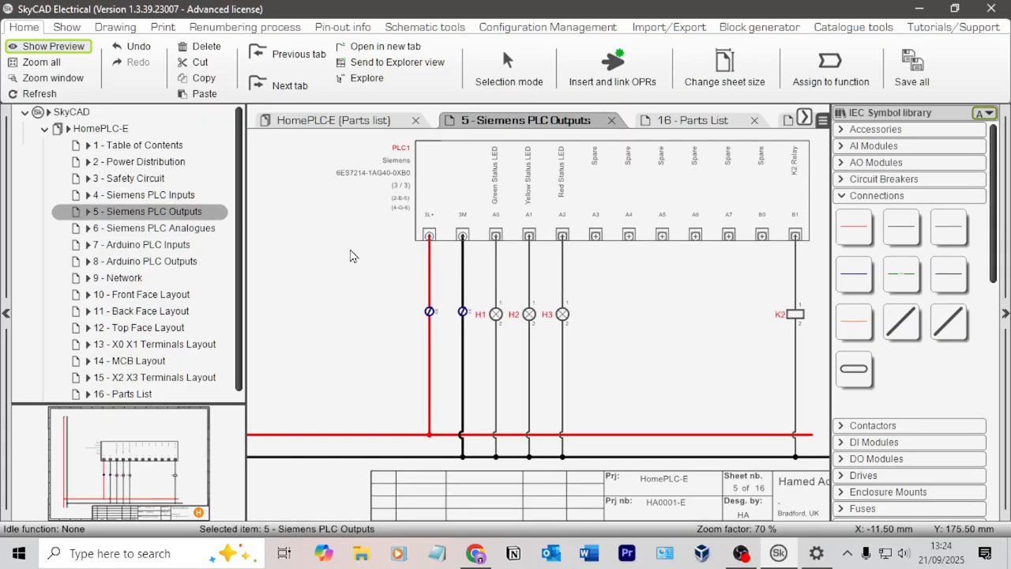
Move the whole circuit on the Siemens PLC Outputs sheet slightly up and to the right, clear of the title block
{"action": "scroll", "coordinate": [350, 250], "scroll_direction": "down", "scroll_amount": 3}
{"action": "mouse_move", "coordinate": [377, 253]}
{"action": "middle_mouse_down"}
{"action": "mouse_move", "coordinate": [467, 326]}
{"action": "mouse_move", "coordinate": [465, 265]}
{"action": "mouse_move", "coordinate": [462, 322]}
{"action": "mouse_move", "coordinate": [449, 341]}
{"action": "middle_mouse_up"}
{"action": "scroll", "coordinate": [459, 282], "scroll_direction": "down", "scroll_amount": 1}
{"action": "scroll", "coordinate": [459, 282], "scroll_direction": "down", "scroll_amount": 1}
{"action": "left_click_drag", "start_coordinate": [332, 187], "coordinate": [719, 479]}
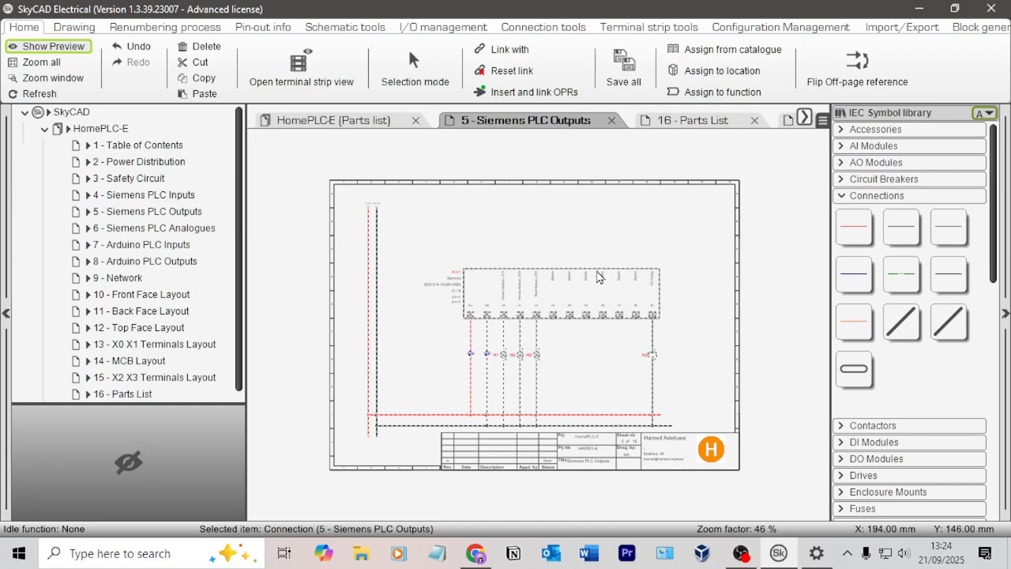
{"action": "mouse_move", "coordinate": [598, 276]}
{"action": "left_mouse_down"}
{"action": "mouse_move", "coordinate": [600, 256]}
{"action": "mouse_move", "coordinate": [606, 268]}
{"action": "left_mouse_up"}
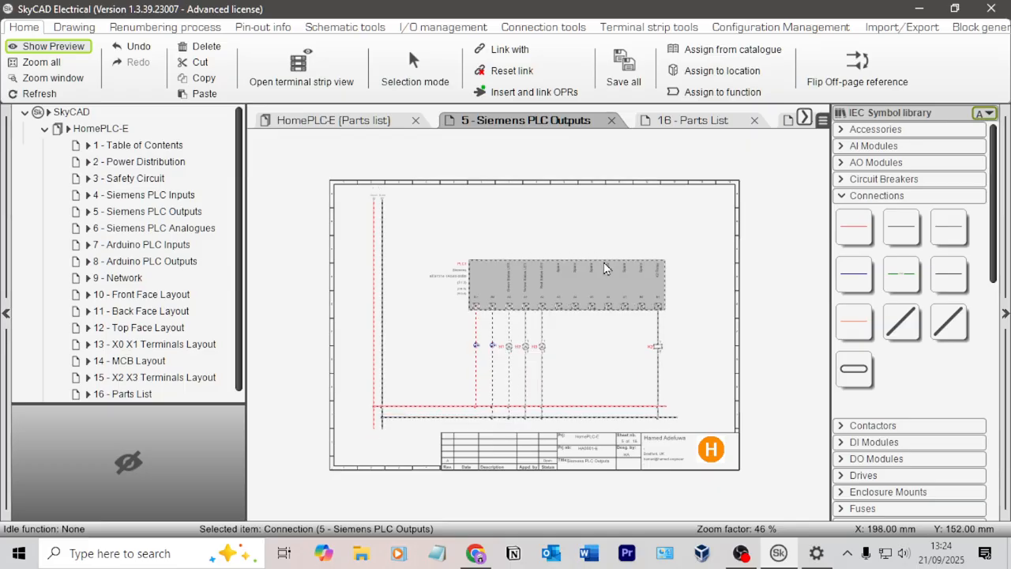
{"action": "left_click", "coordinate": [715, 289]}
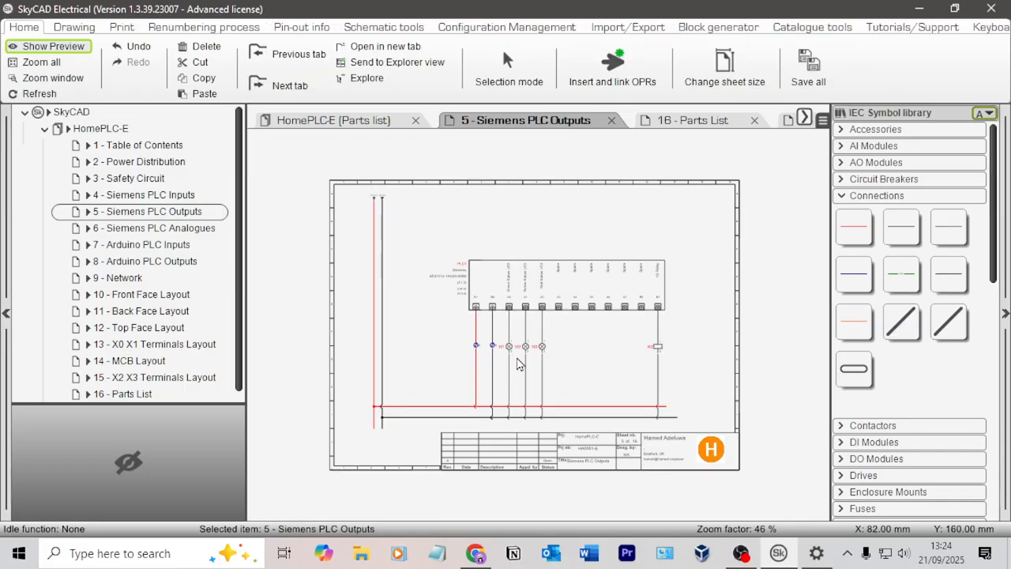
{"action": "scroll", "coordinate": [519, 364], "scroll_direction": "up", "scroll_amount": 2}
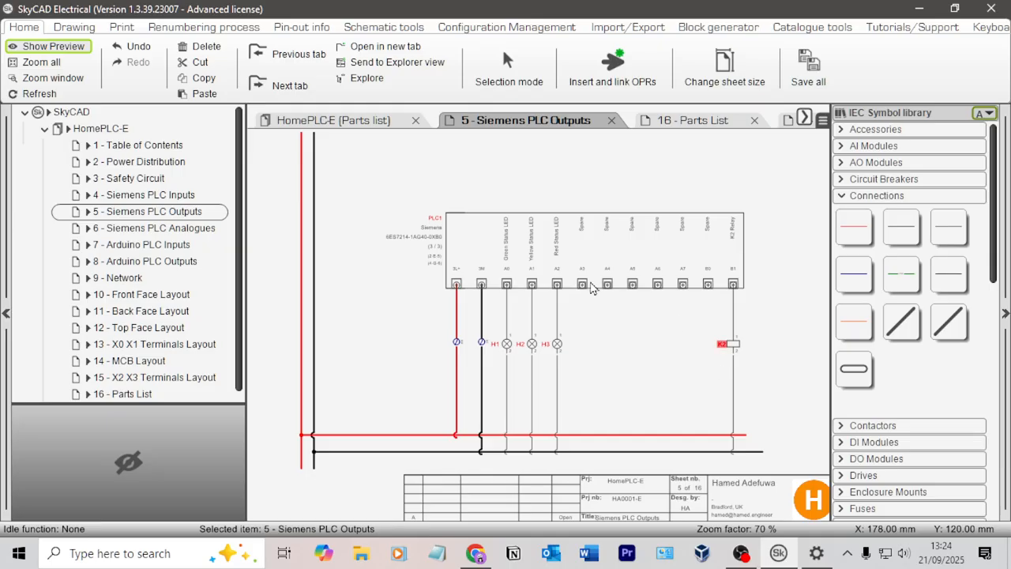